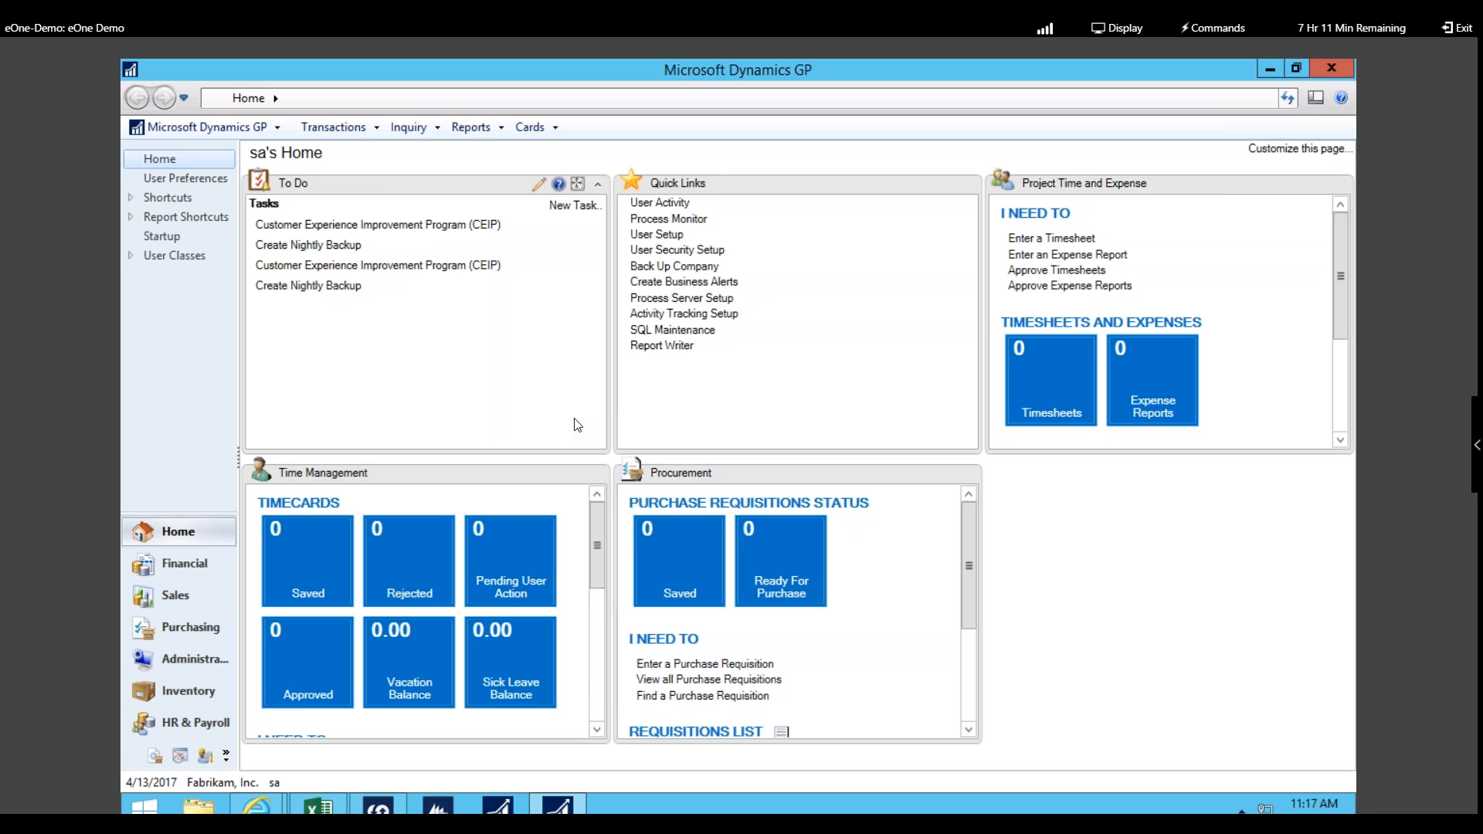
Step: Launch SmartView full screen and open the Sales > Sales Transactions > Today's Orders list
click(268, 135)
click(210, 290)
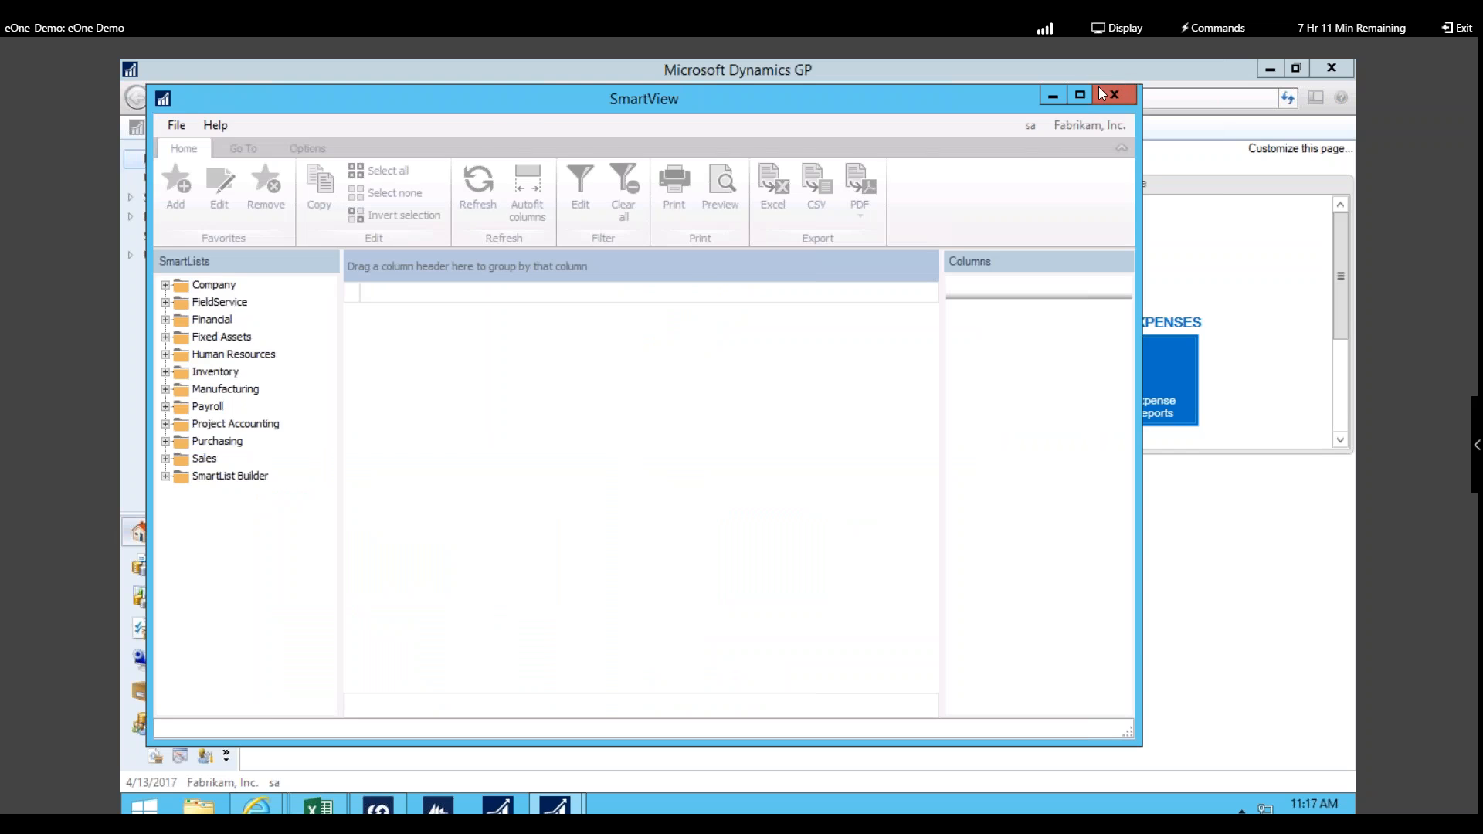
click(1080, 95)
click(133, 425)
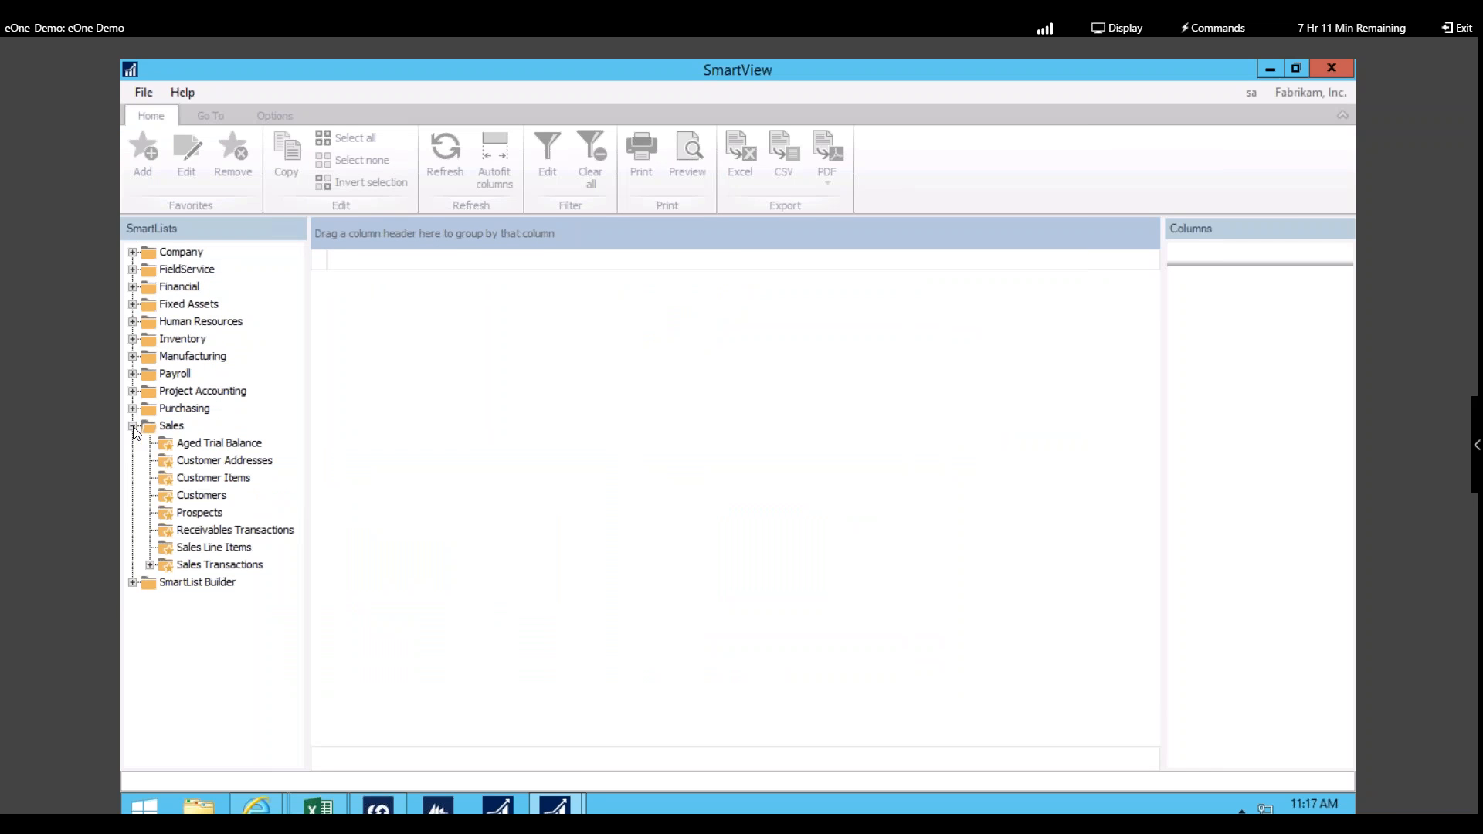
click(150, 564)
click(224, 585)
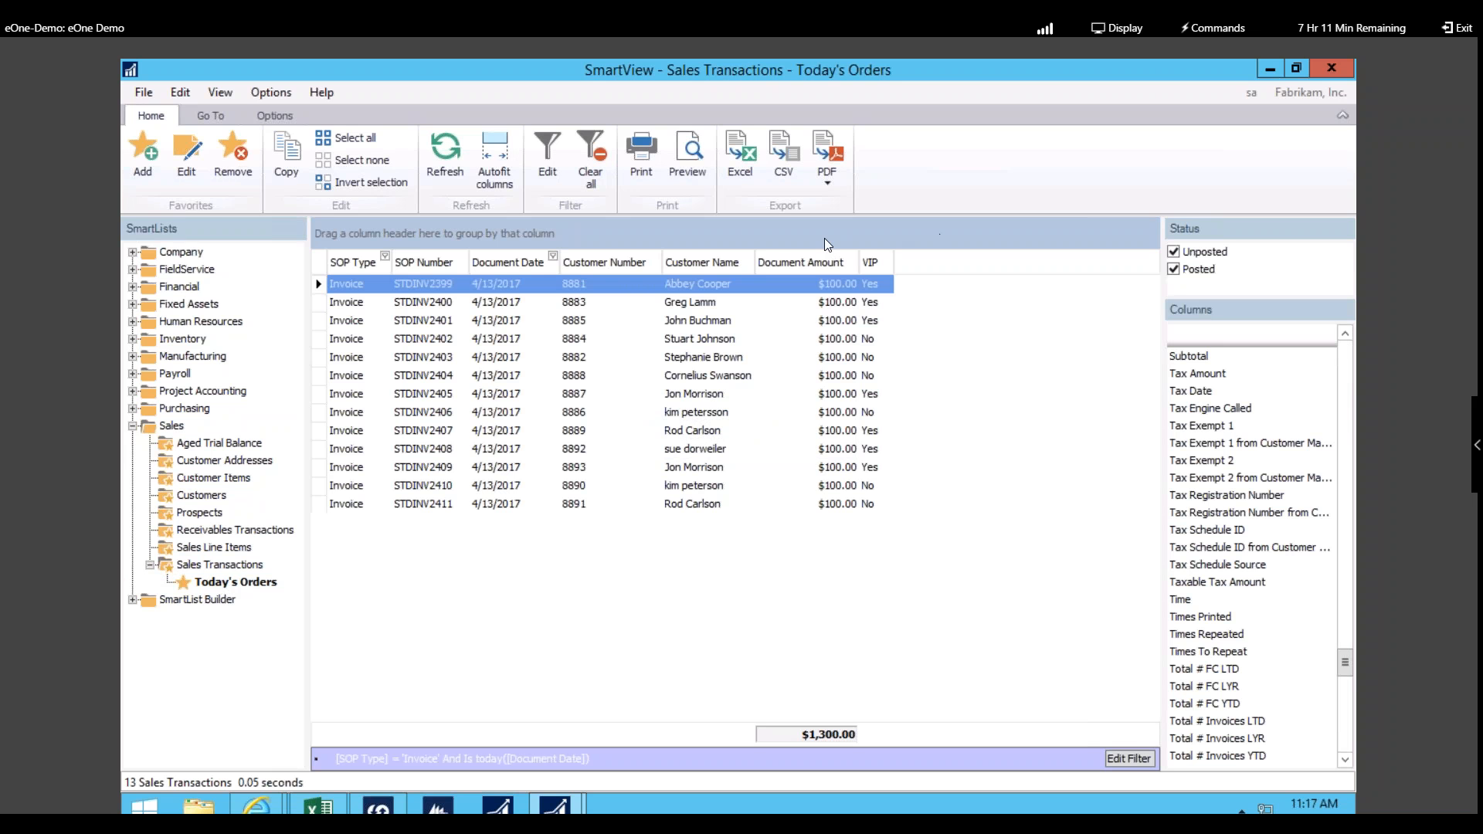
Step: Sort today's orders by Customer Name and open the third invoice
click(694, 616)
click(710, 271)
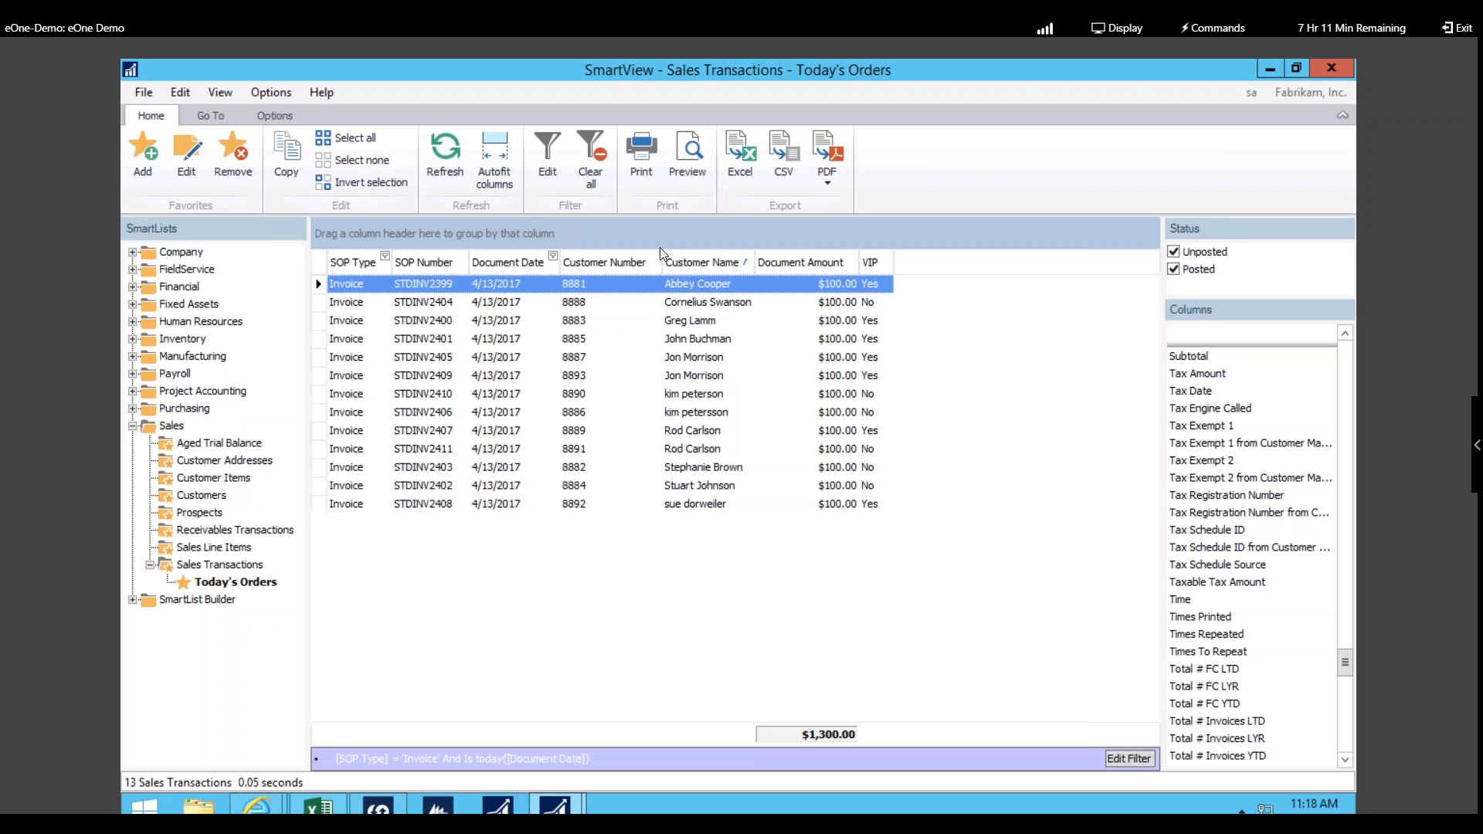
click(700, 322)
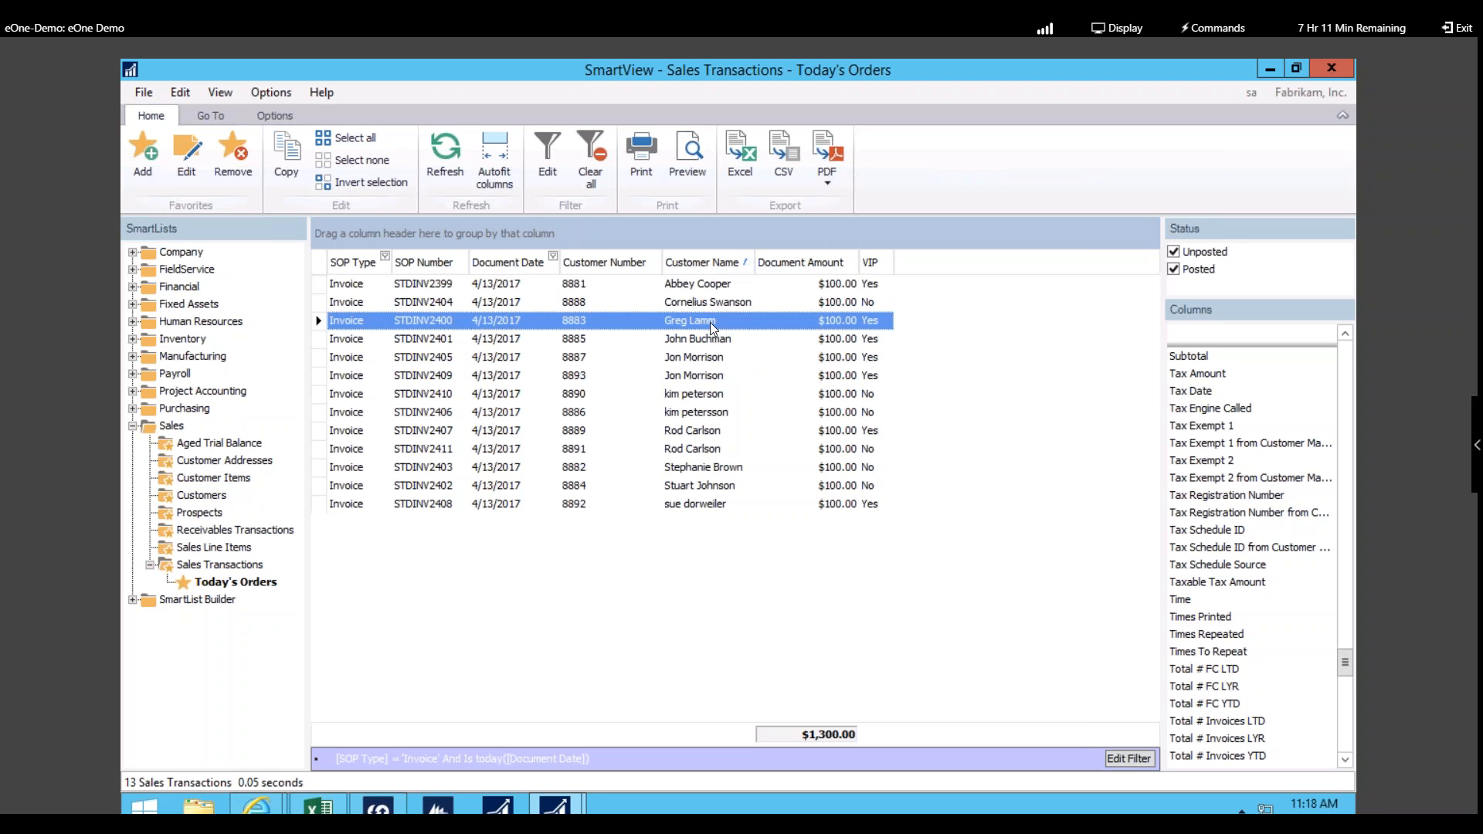
double_click(715, 317)
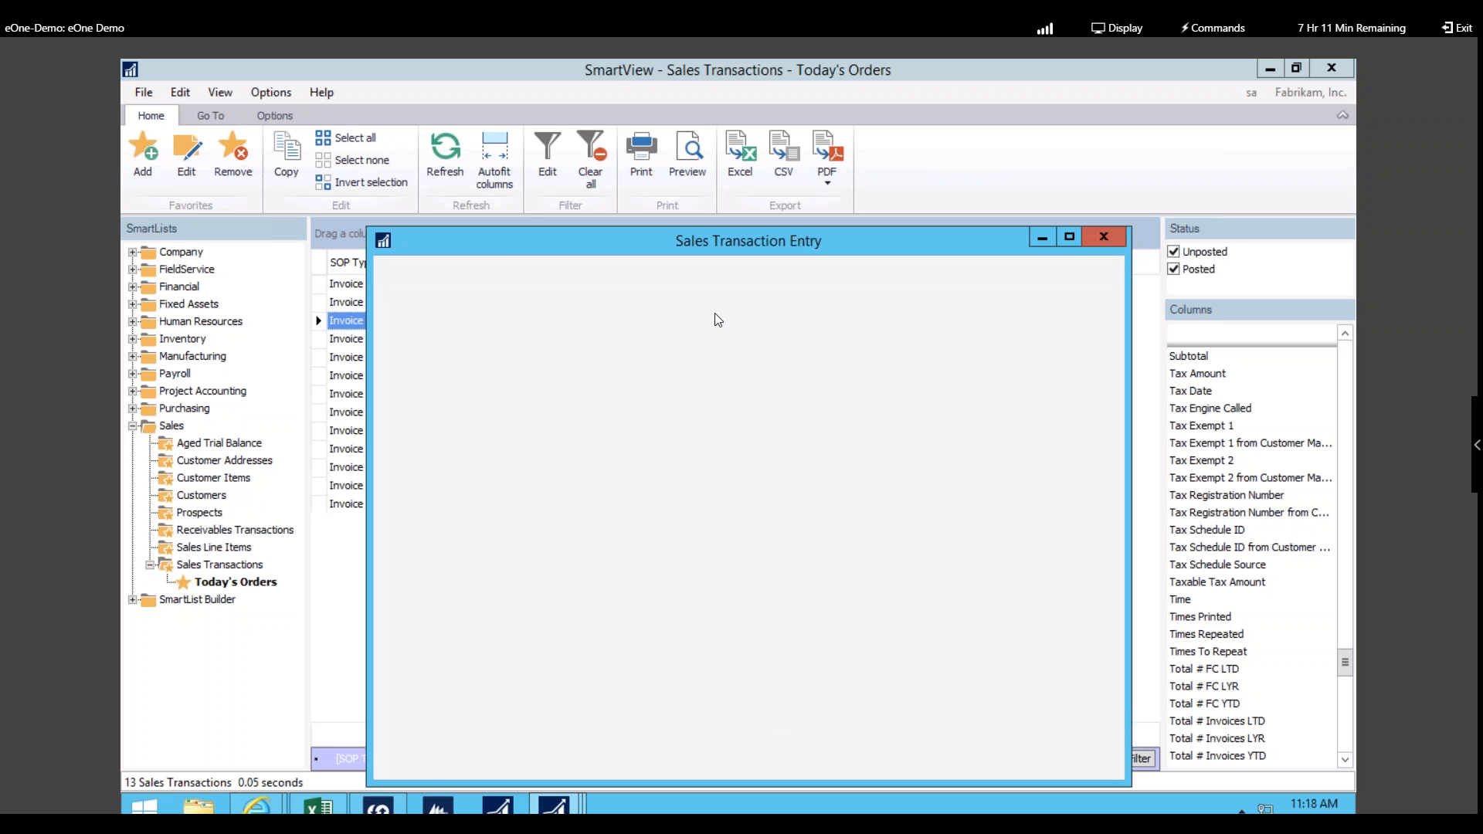
Step: Open Customer Maintenance for the invoice's customer from the Customer ID link
drag(693, 239, 694, 175)
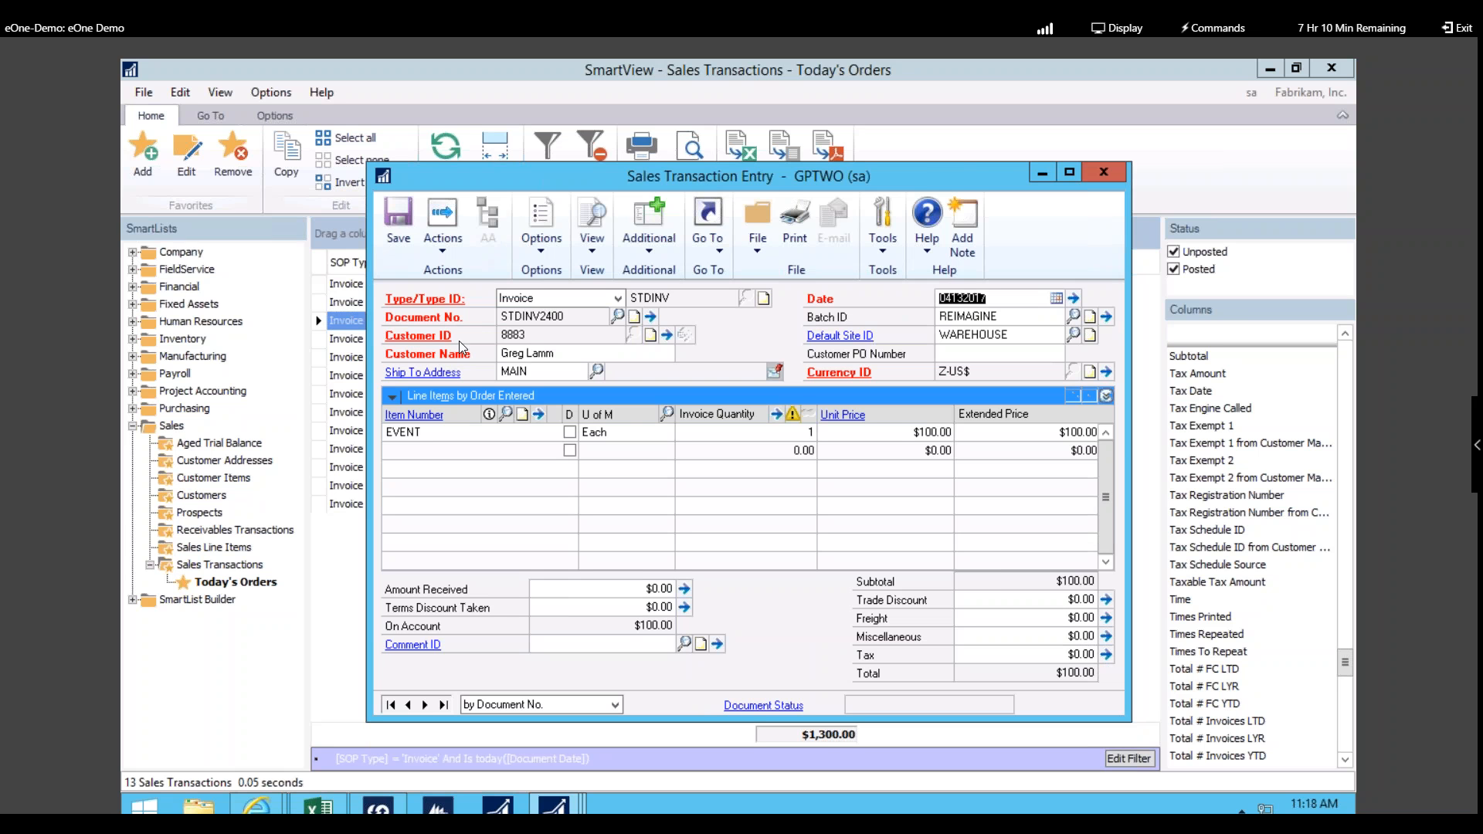
click(436, 345)
click(447, 359)
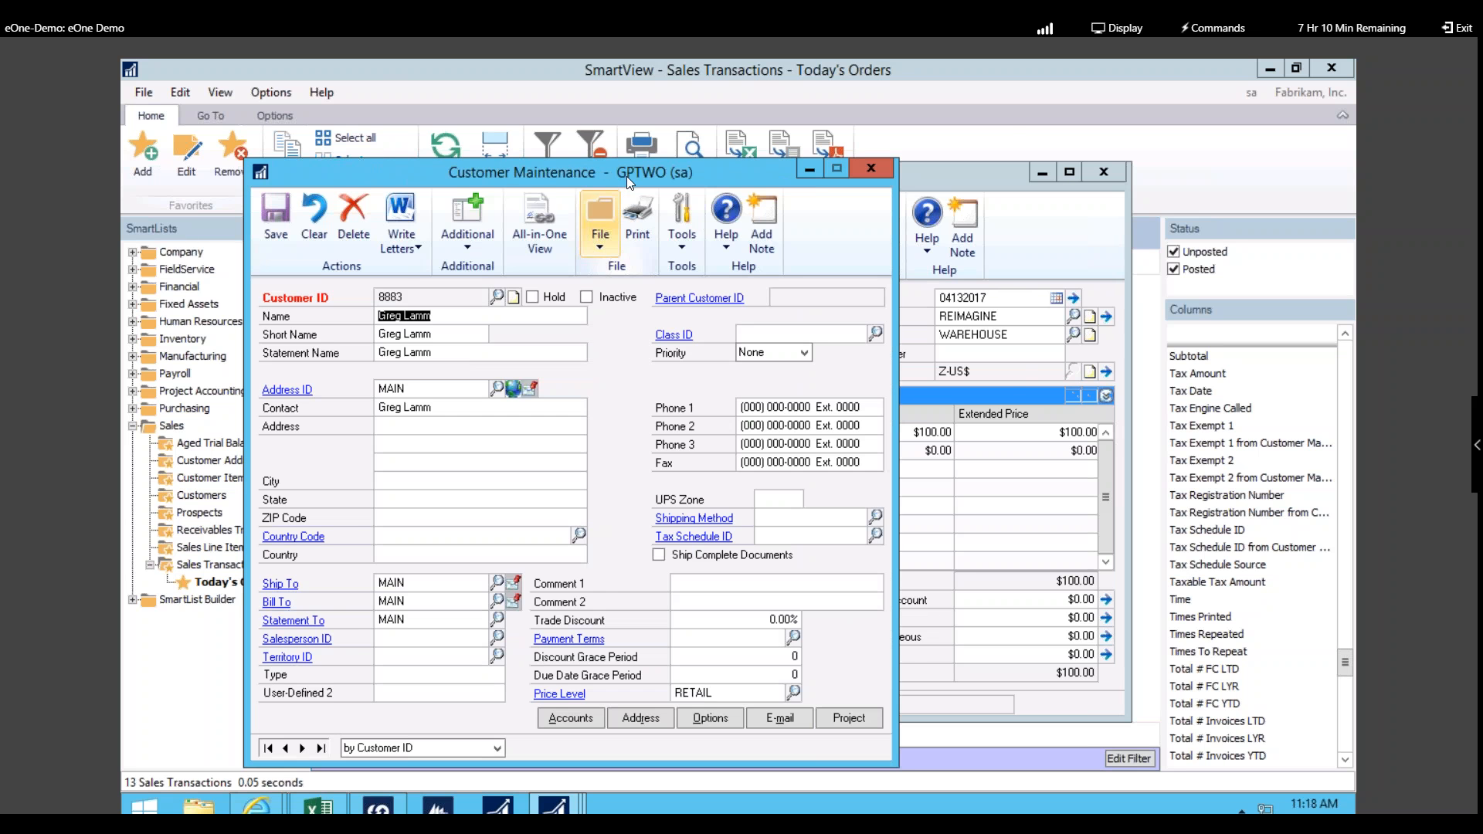
drag(659, 160, 775, 130)
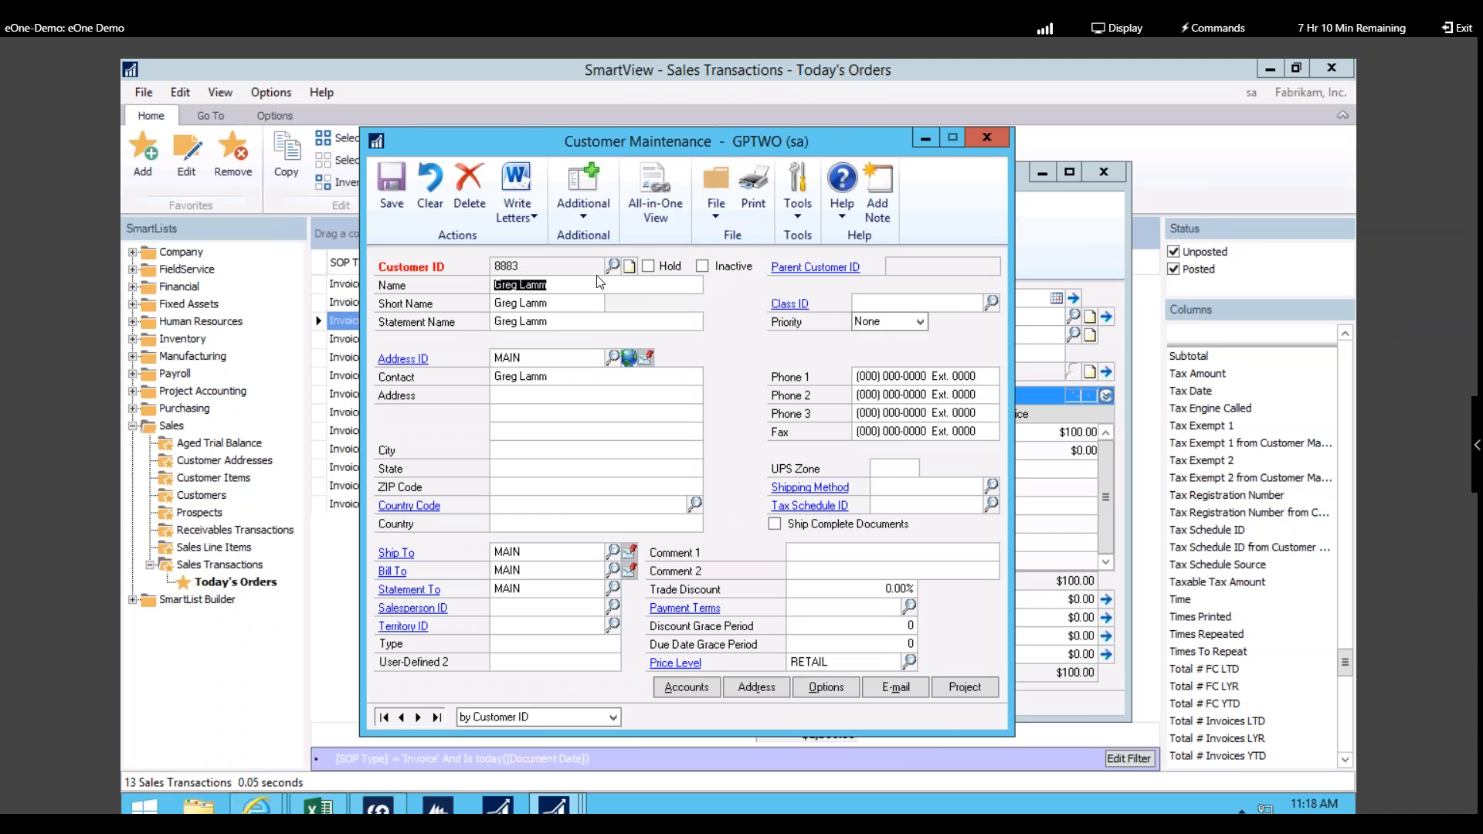
Step: Enter the customer's street address, city, state and ZIP code
click(551, 401)
key(Tab)
text(T)
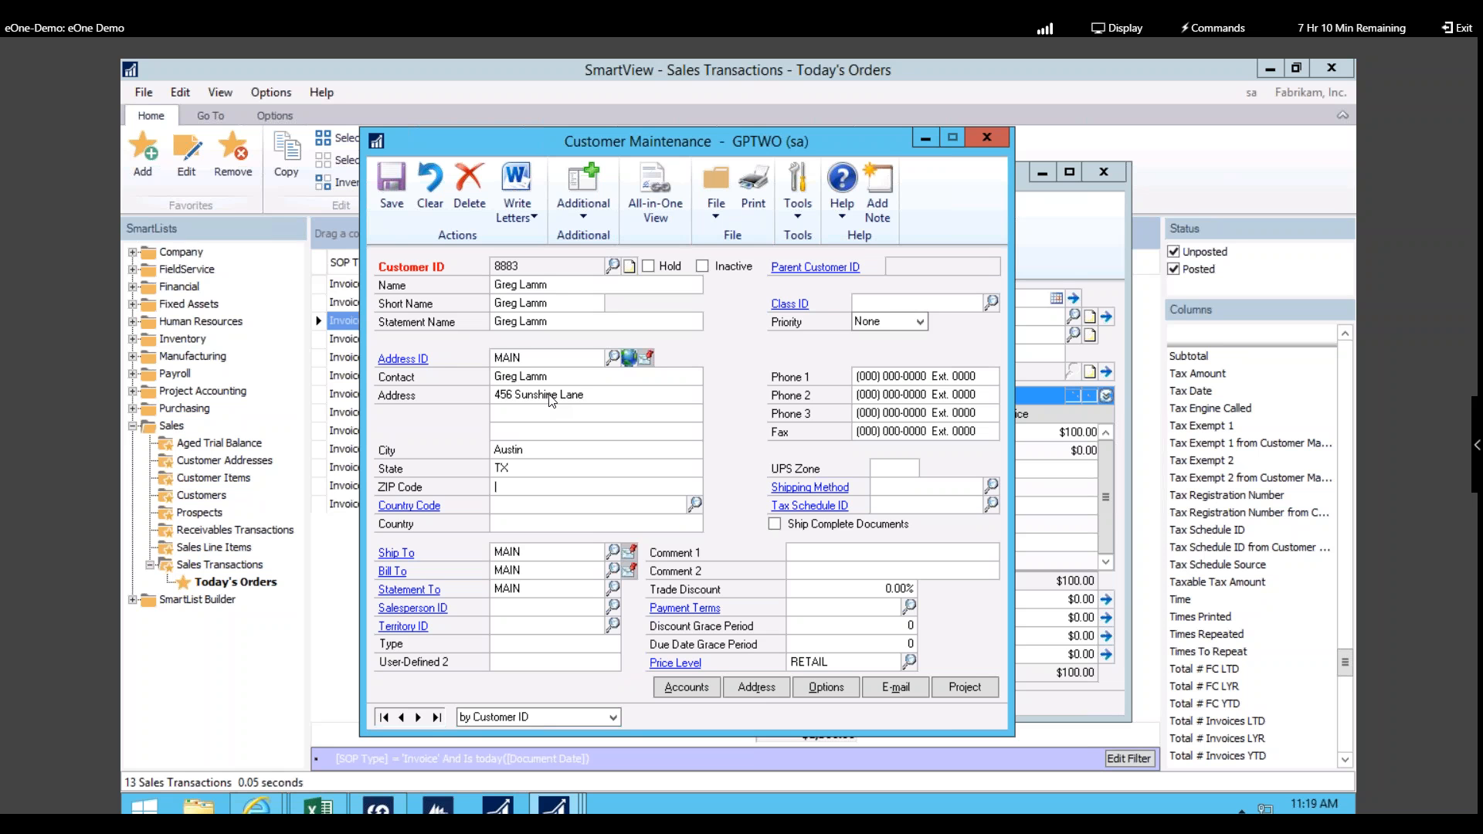
text(78681)
Step: Assign class USA-ILMO-T1, apply its defaults, and save the customer
click(991, 303)
click(359, 543)
click(346, 311)
click(650, 483)
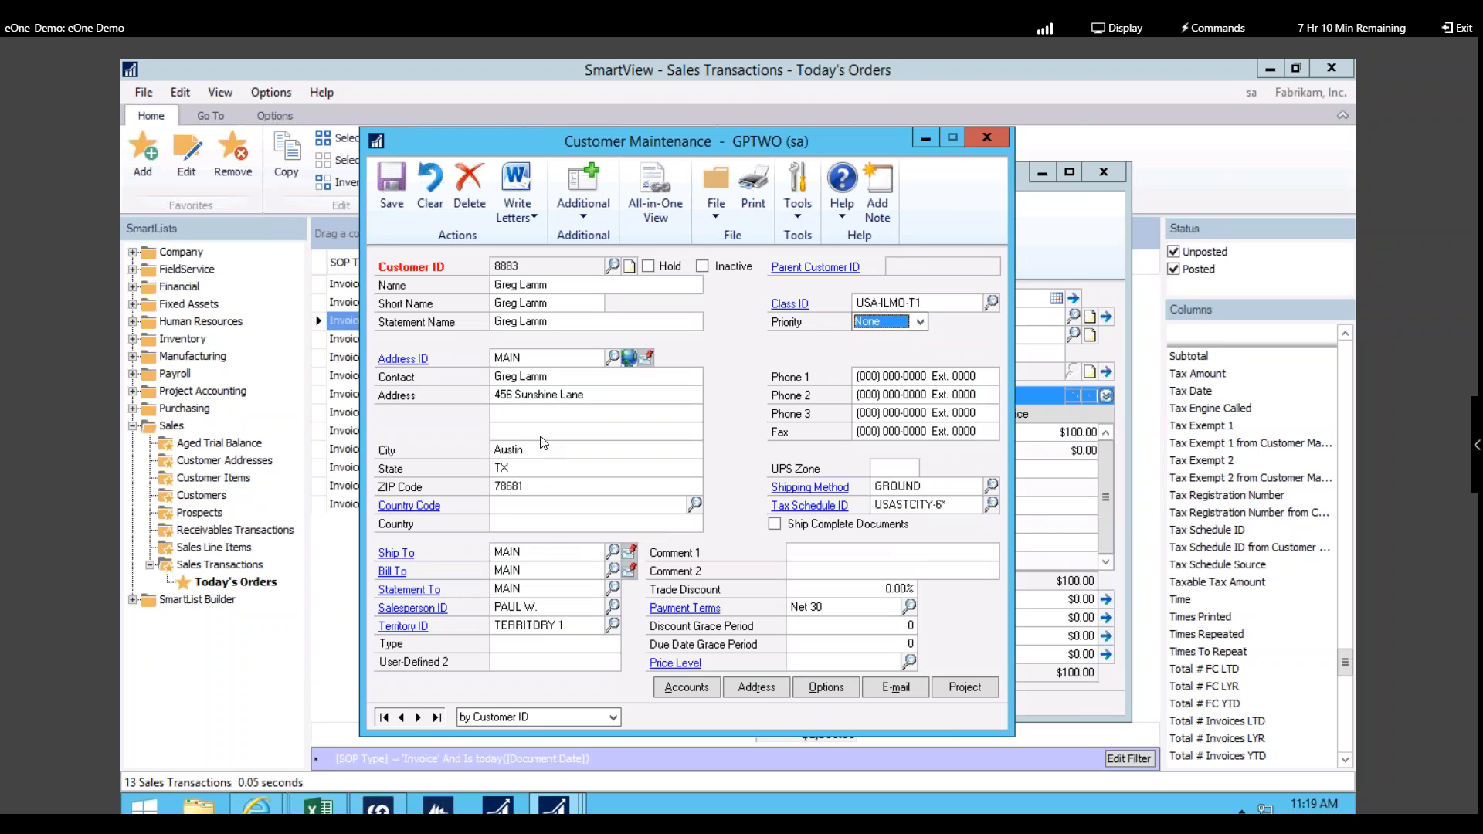
click(395, 184)
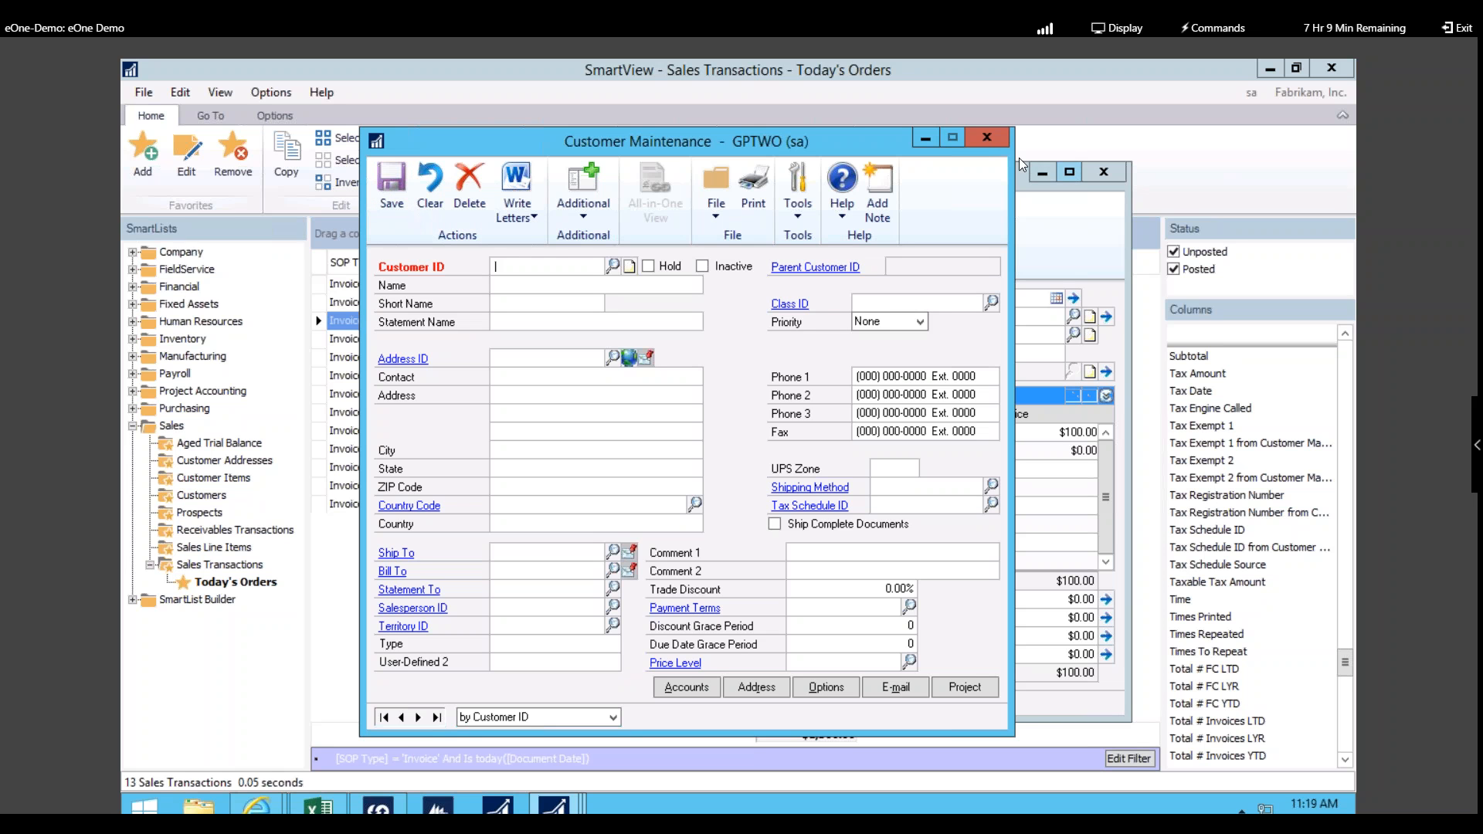
Step: Close Customer Maintenance and bring up the invoice's SOP Extras
click(988, 138)
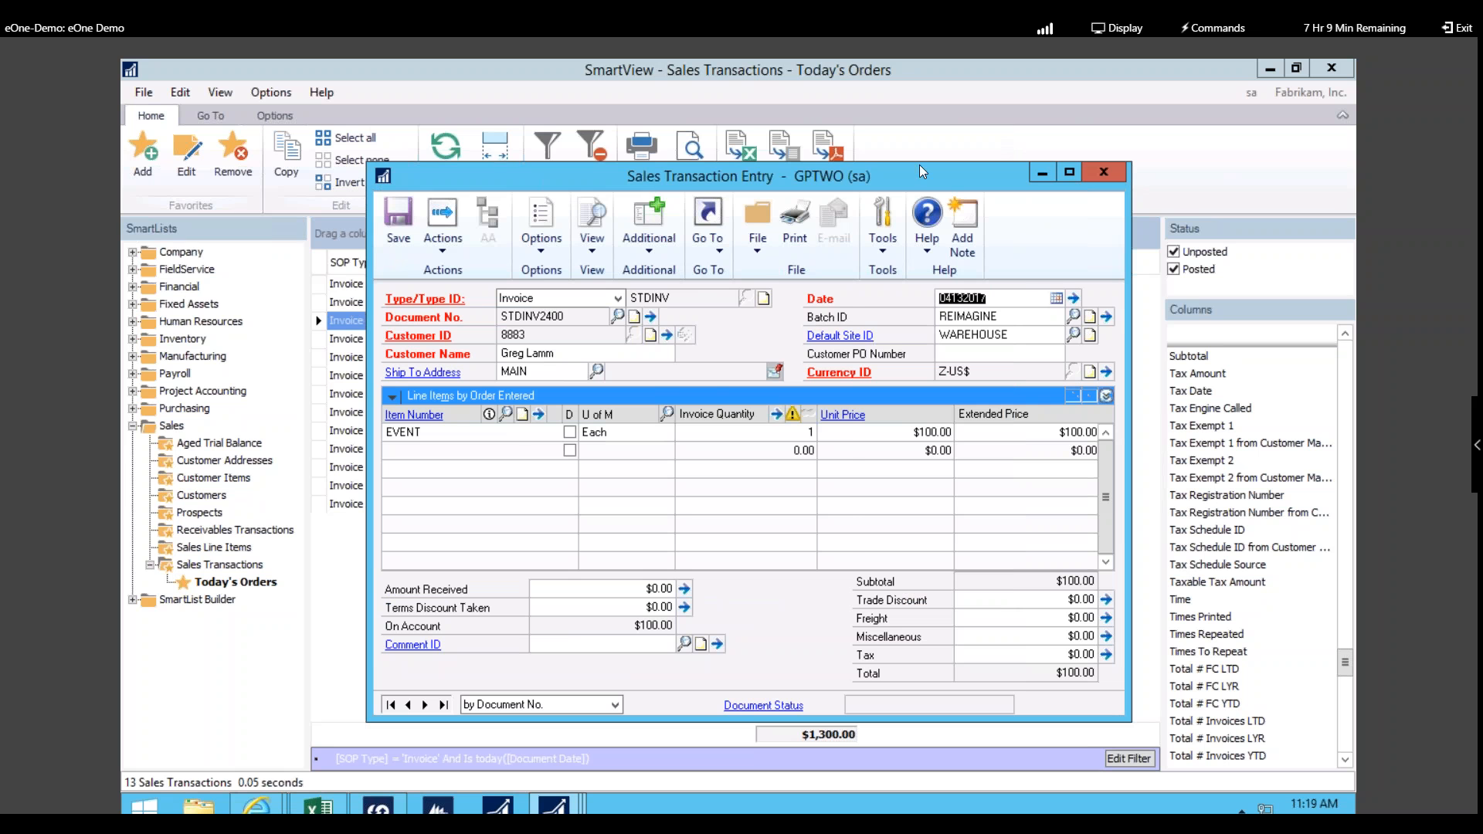
click(648, 246)
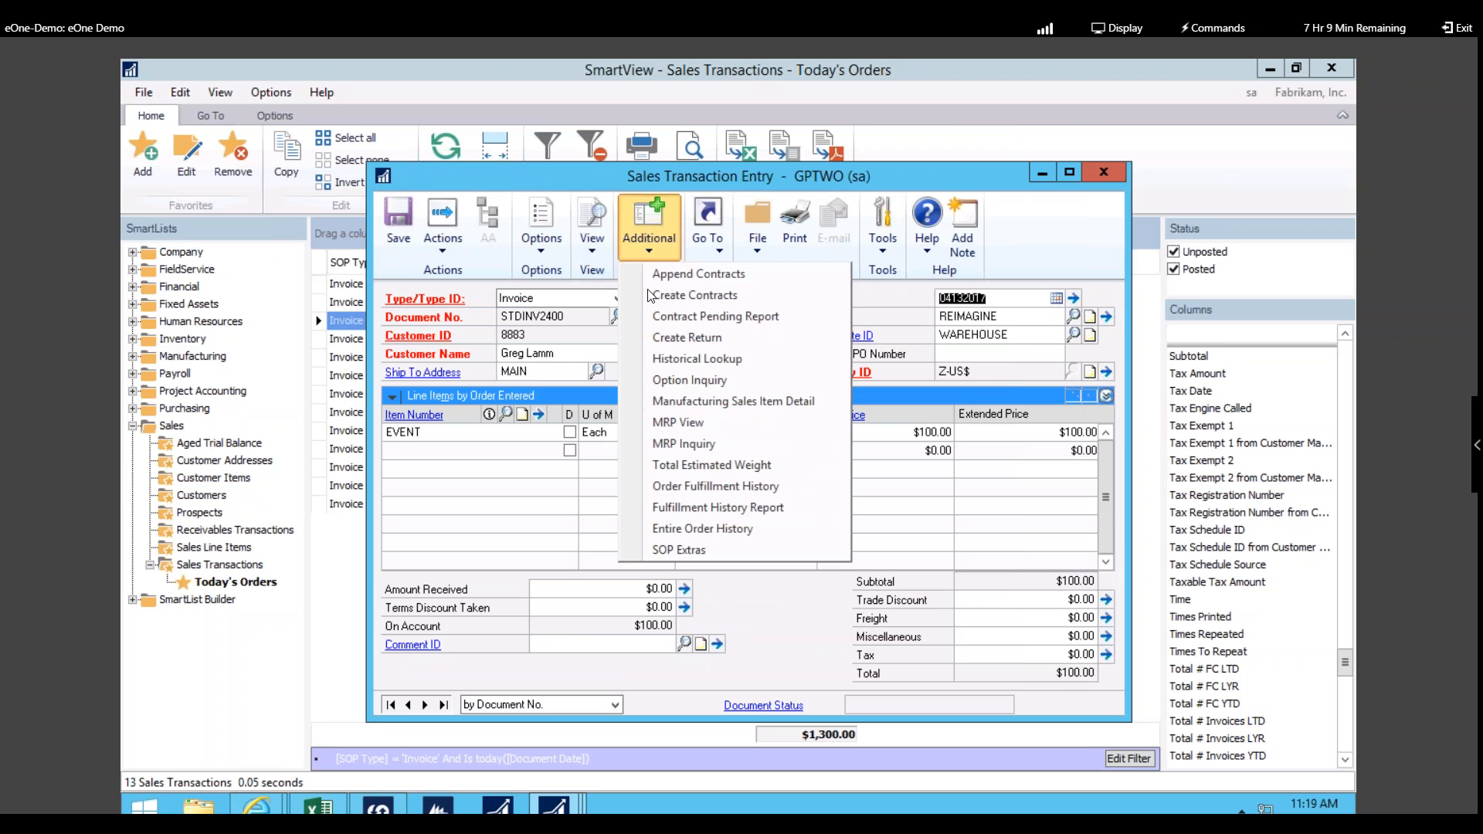
click(683, 549)
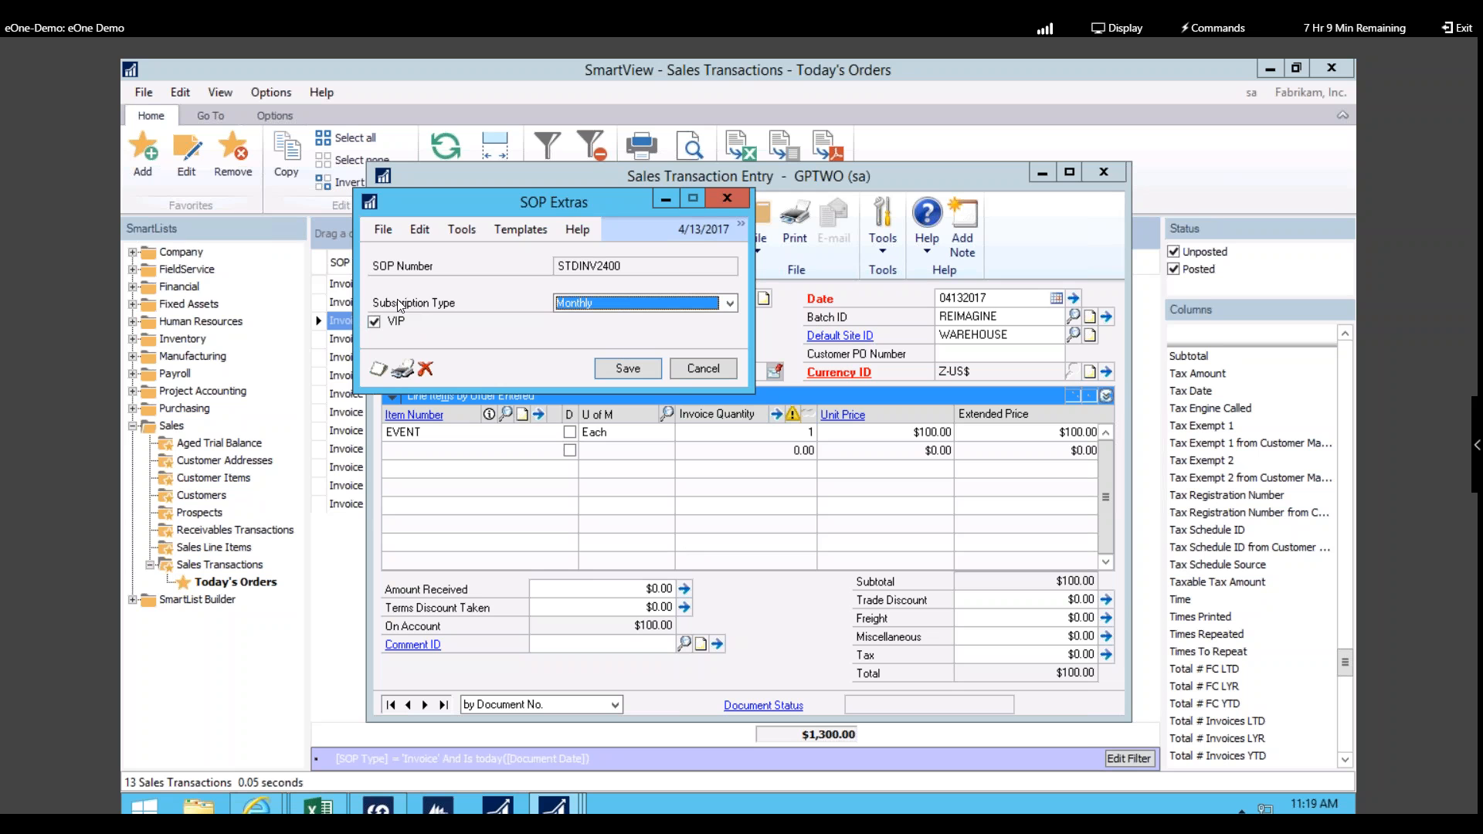
Step: Review the SOP Extras (Monthly subscription, VIP), cancel, and close the invoice
drag(473, 206, 656, 193)
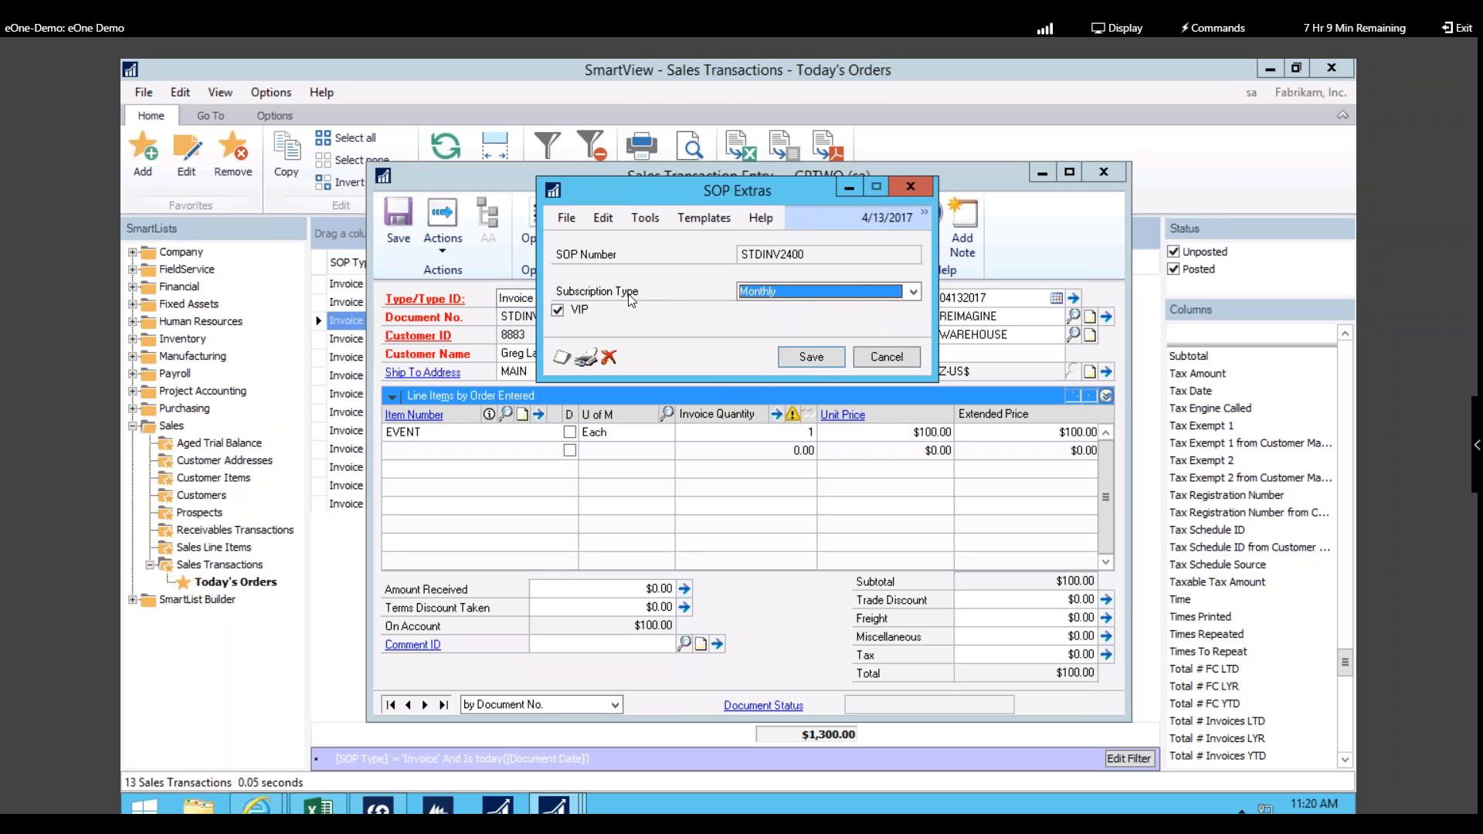
click(886, 357)
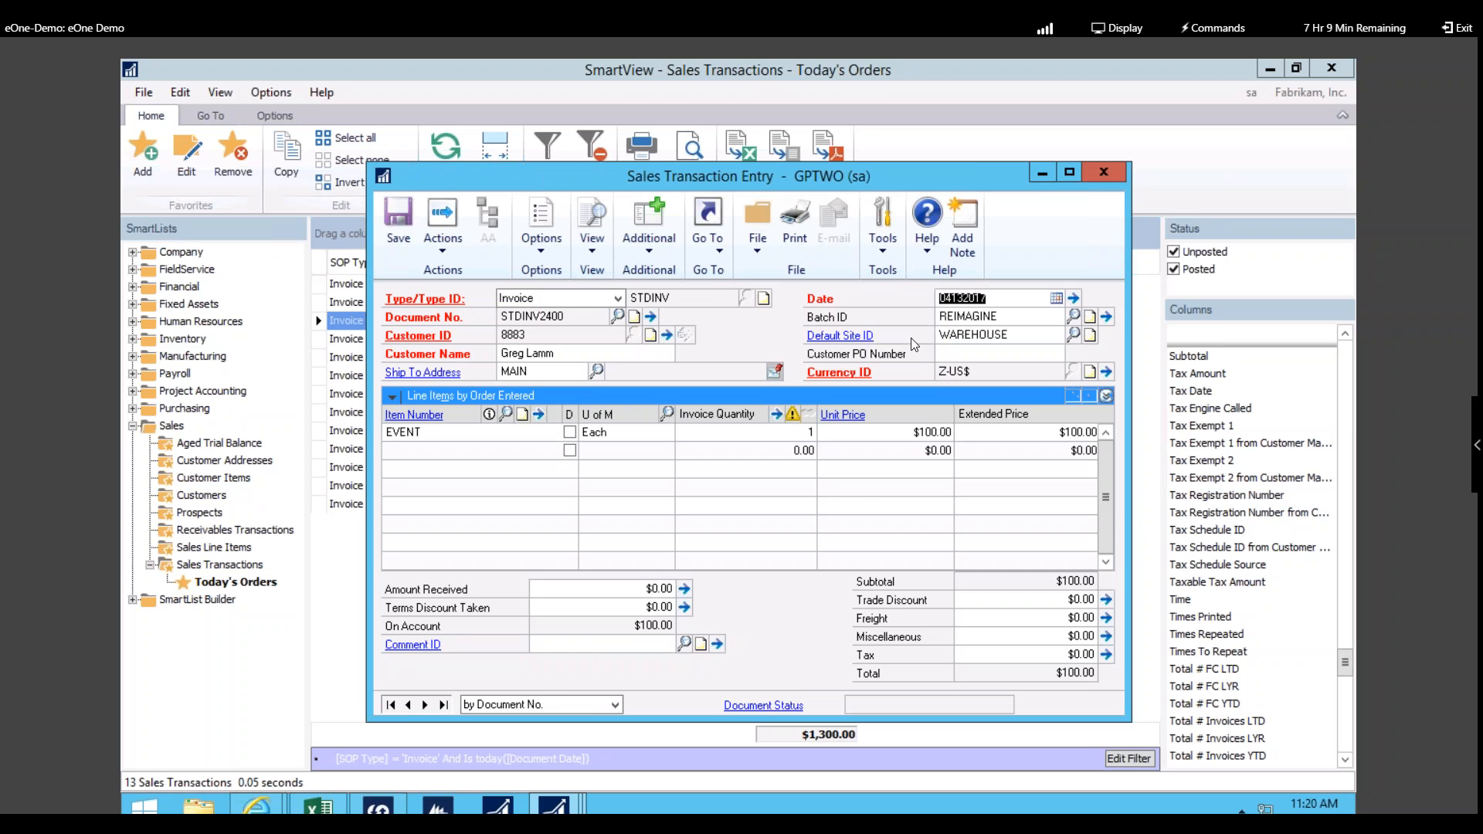
click(1112, 170)
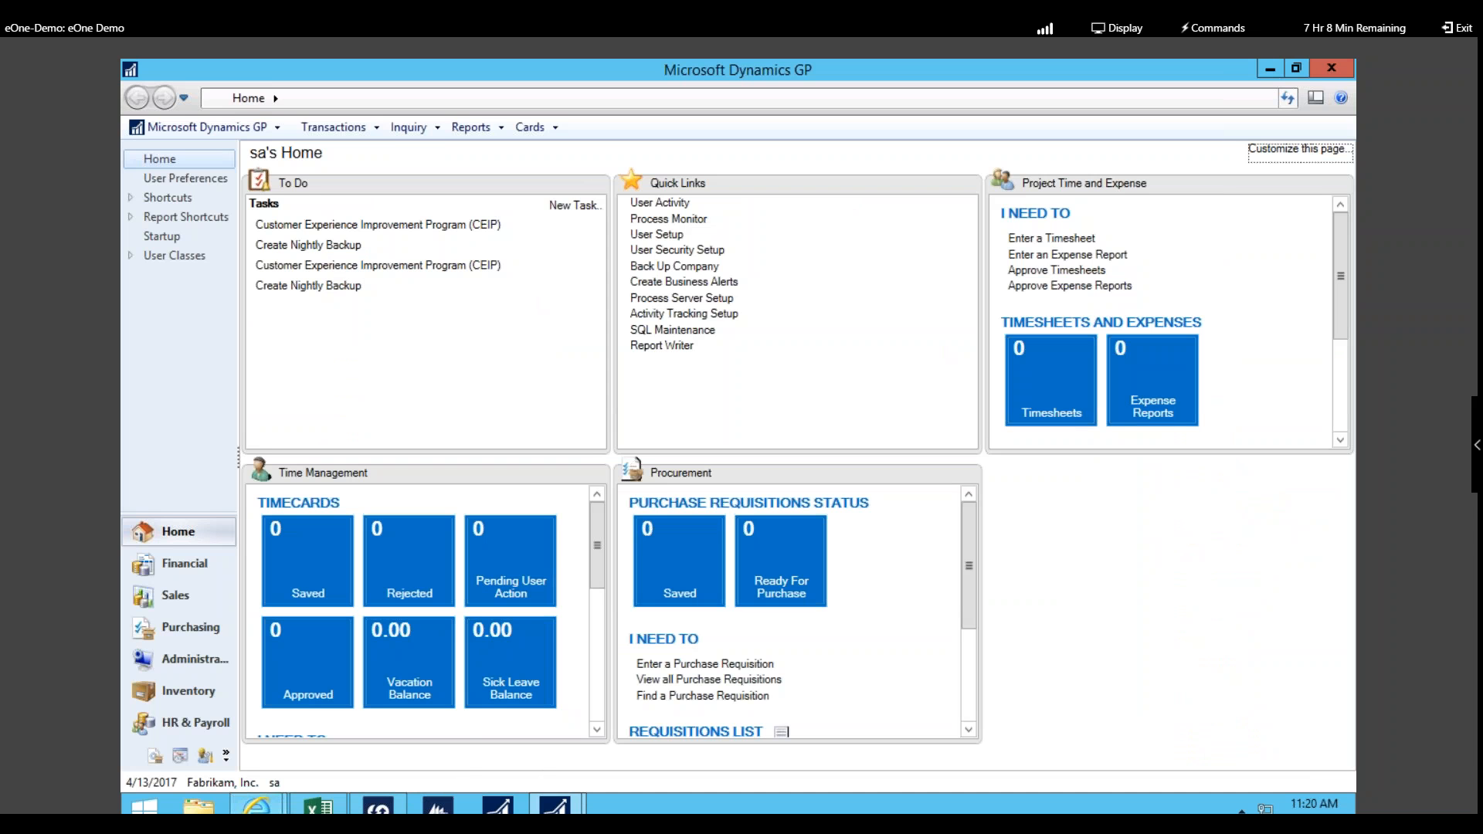
Step: Refresh CRM's marketing lists, open reIMAGINE Party, and open a member's contact record
mouse_move(257, 808)
click(445, 704)
click(724, 97)
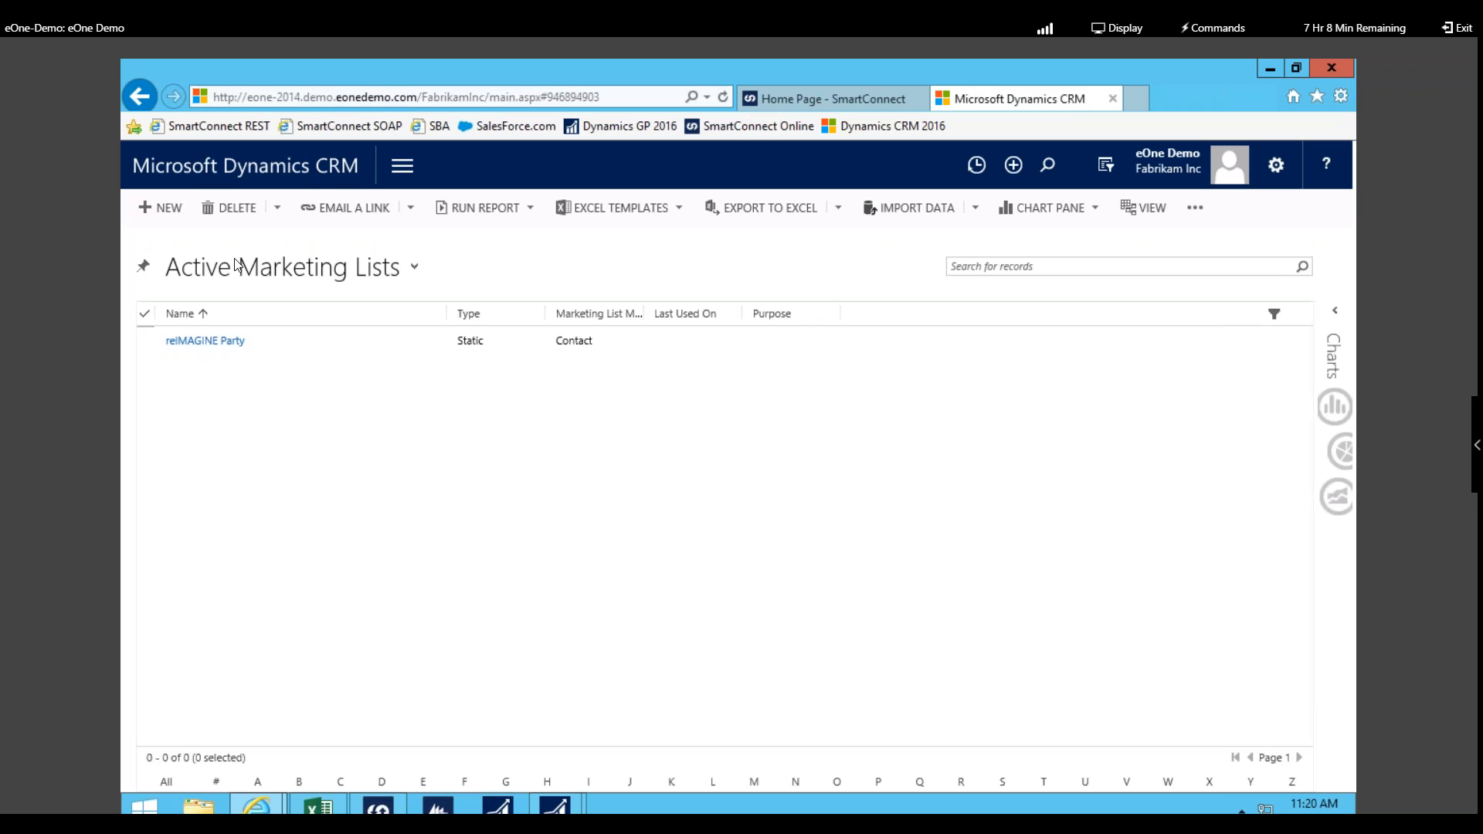
click(199, 342)
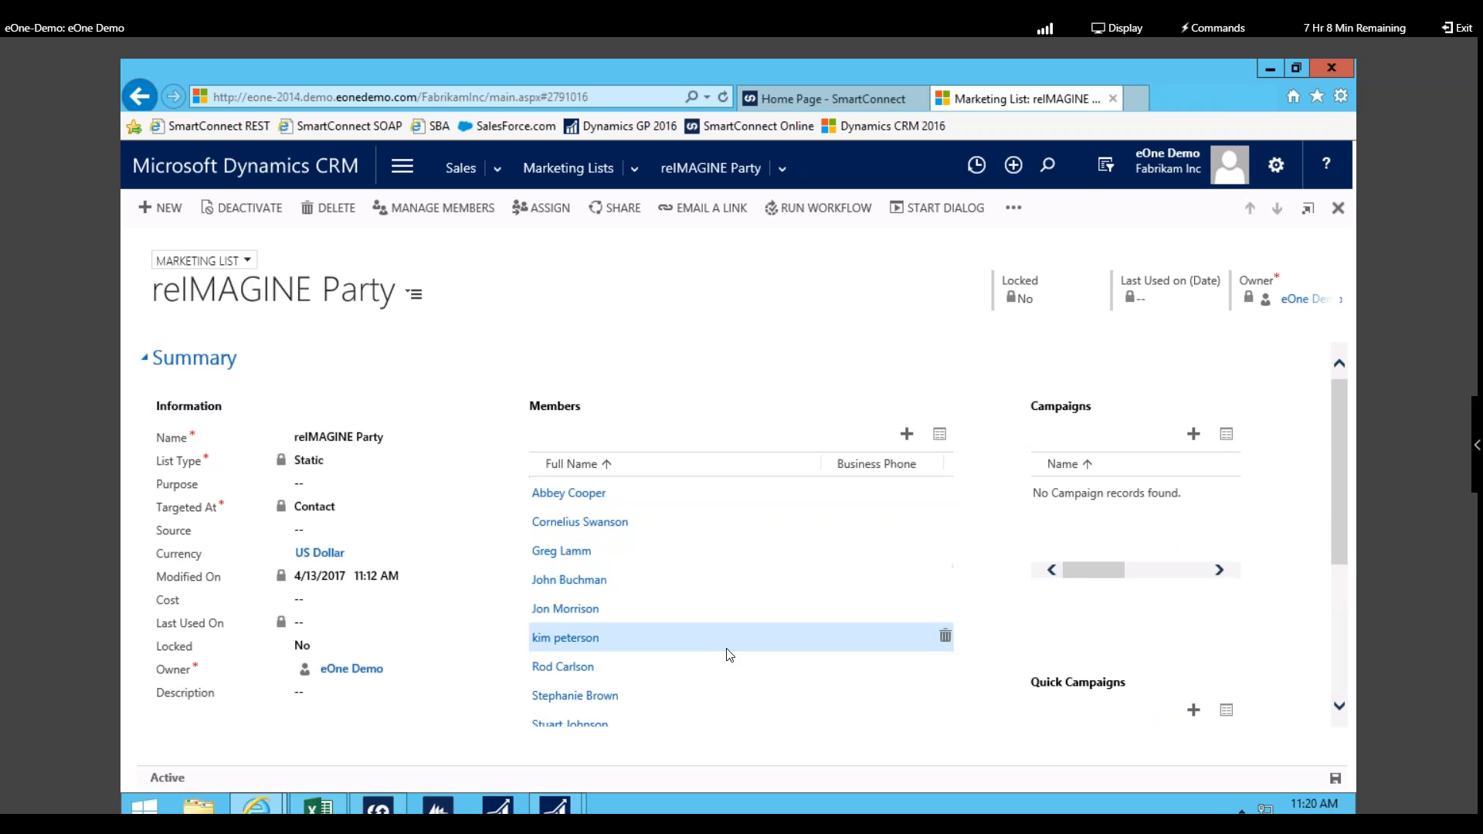
scroll(728, 649, down, 2)
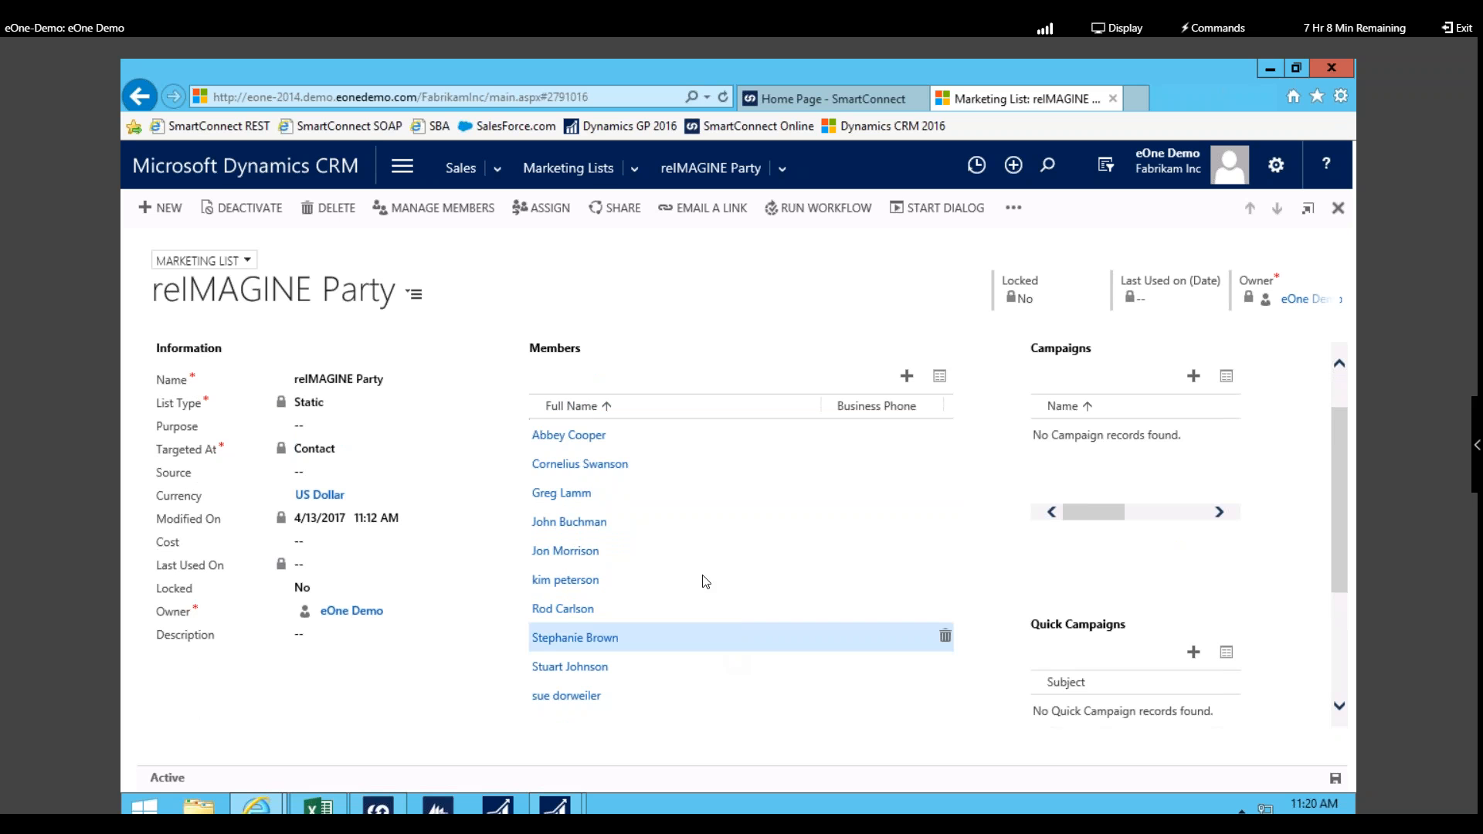
click(570, 485)
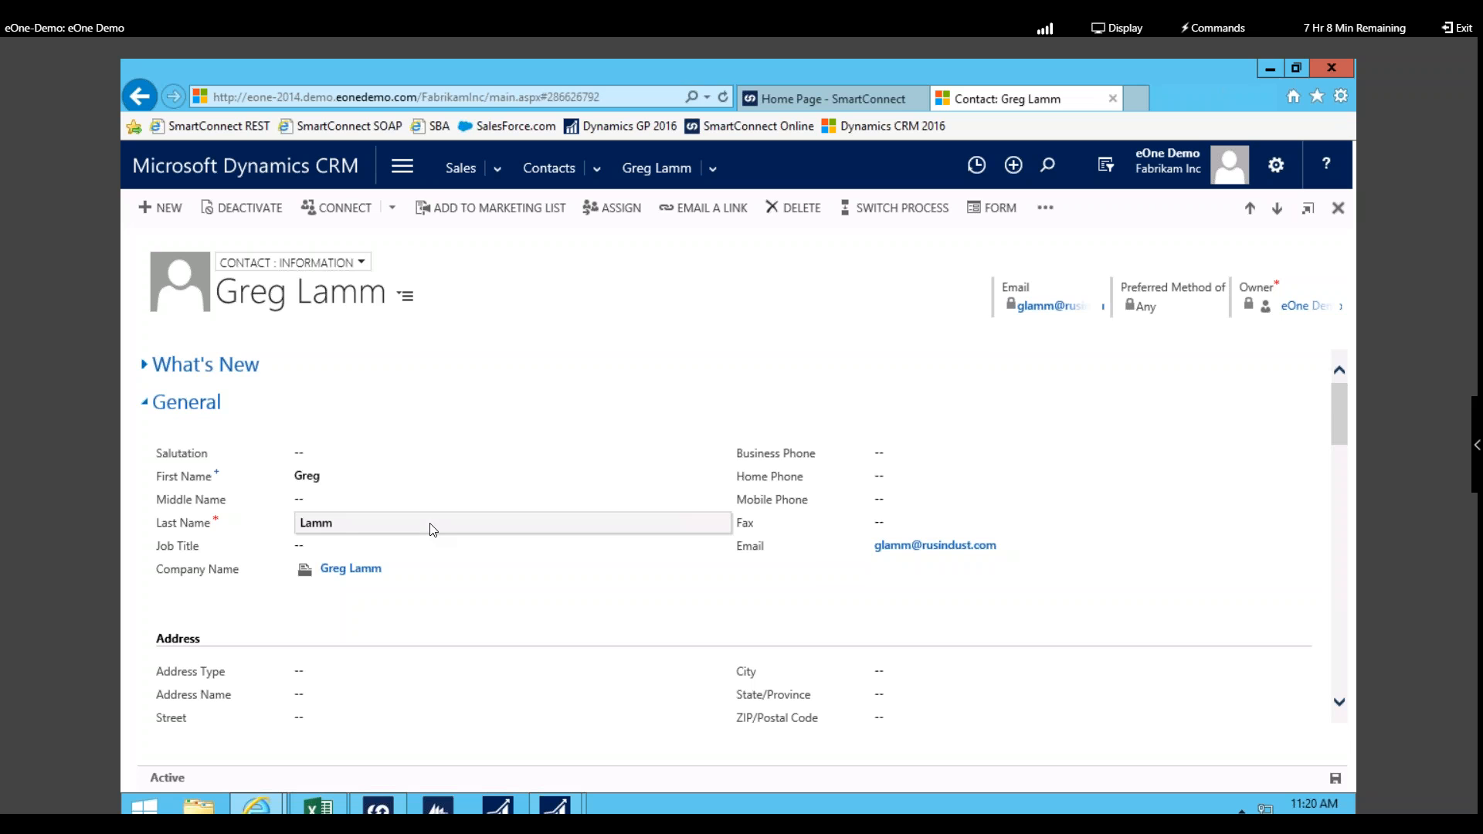
Step: Follow the contact's Company Name lookup to its linked account record
scroll(440, 537, down, 1)
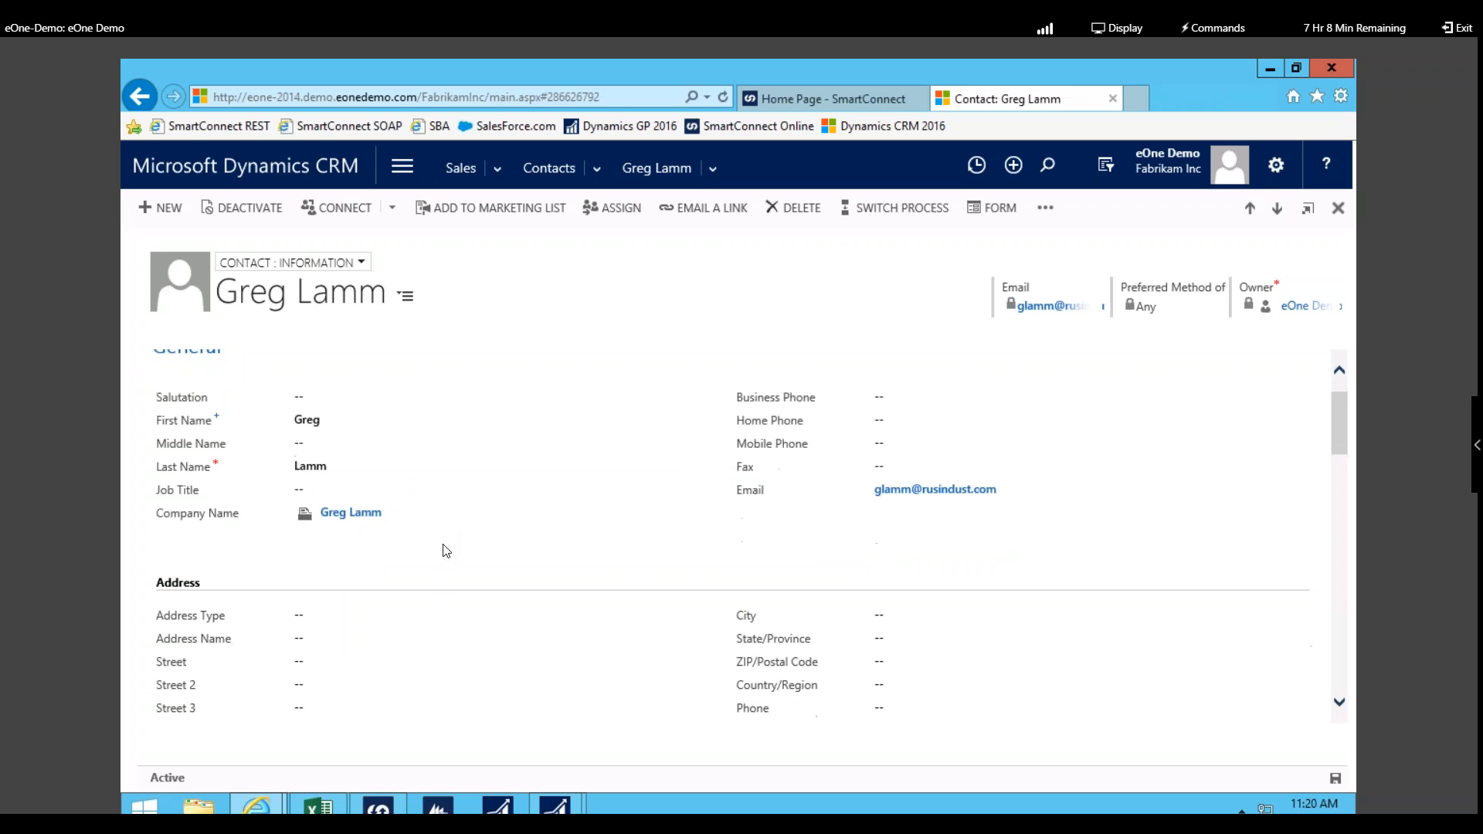
click(360, 513)
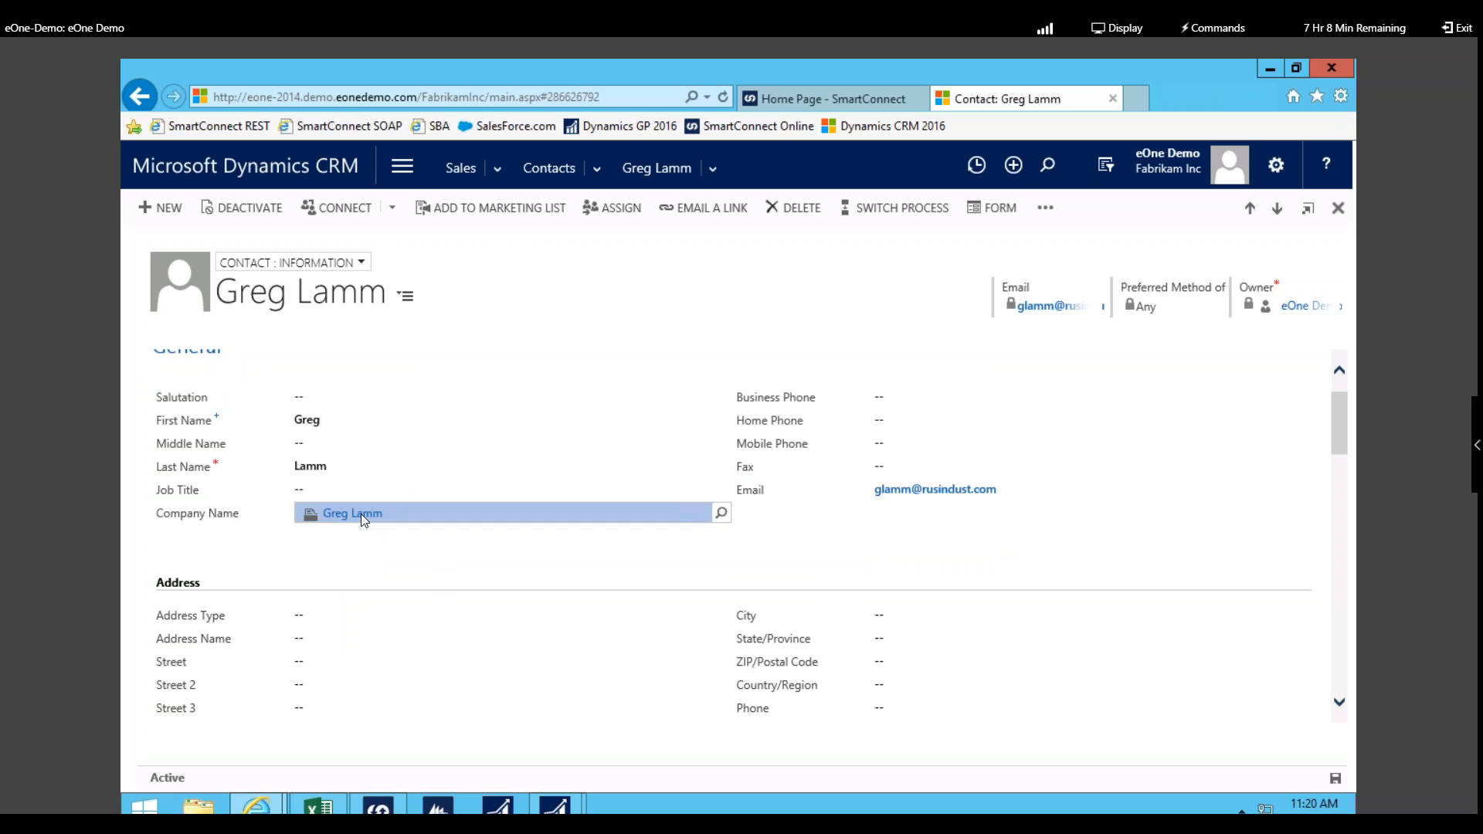
click(360, 512)
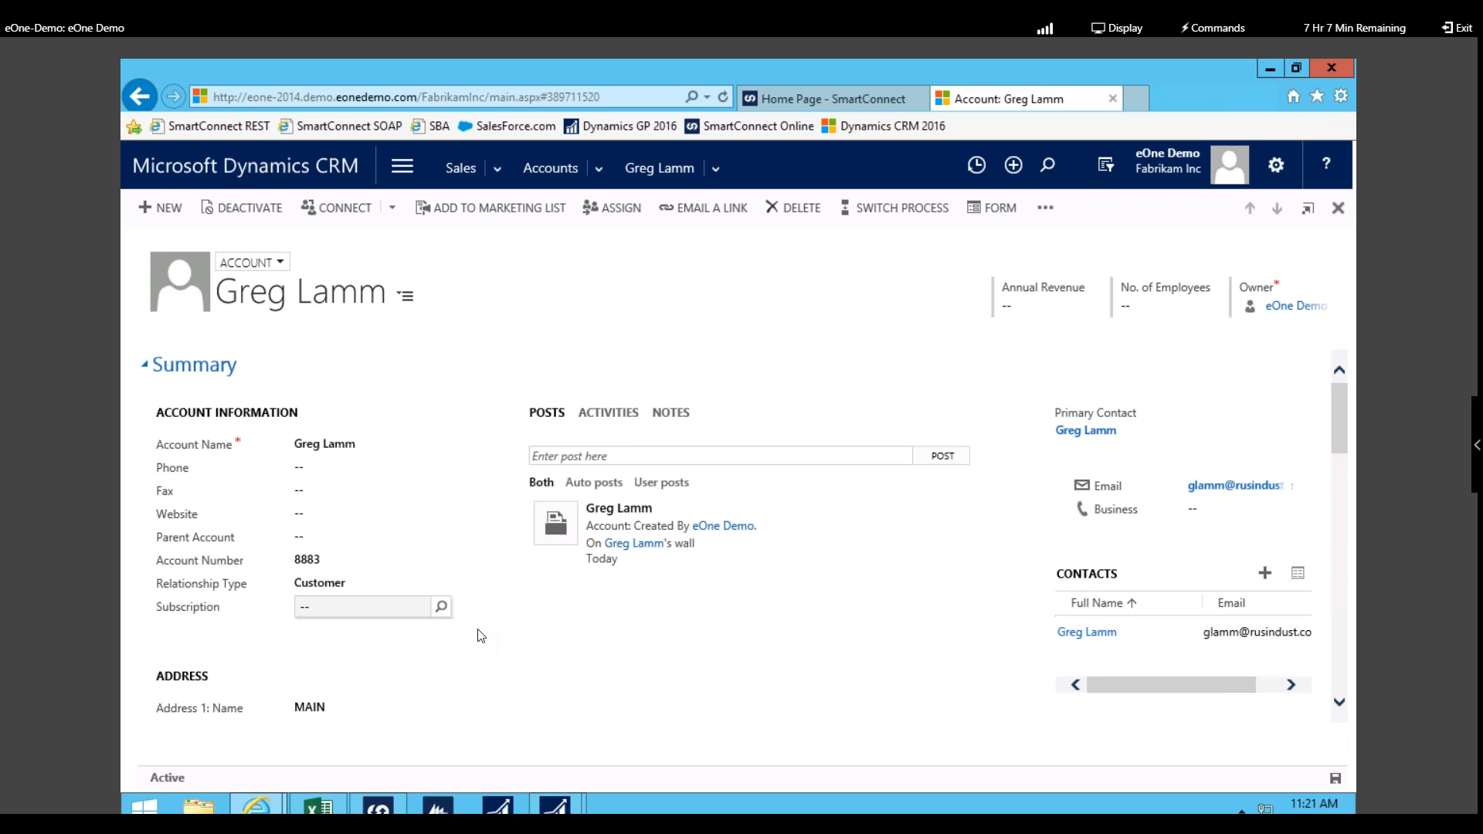
Step: Enter a phone number in the account's Phone field and save the account
scroll(486, 637, down, 1)
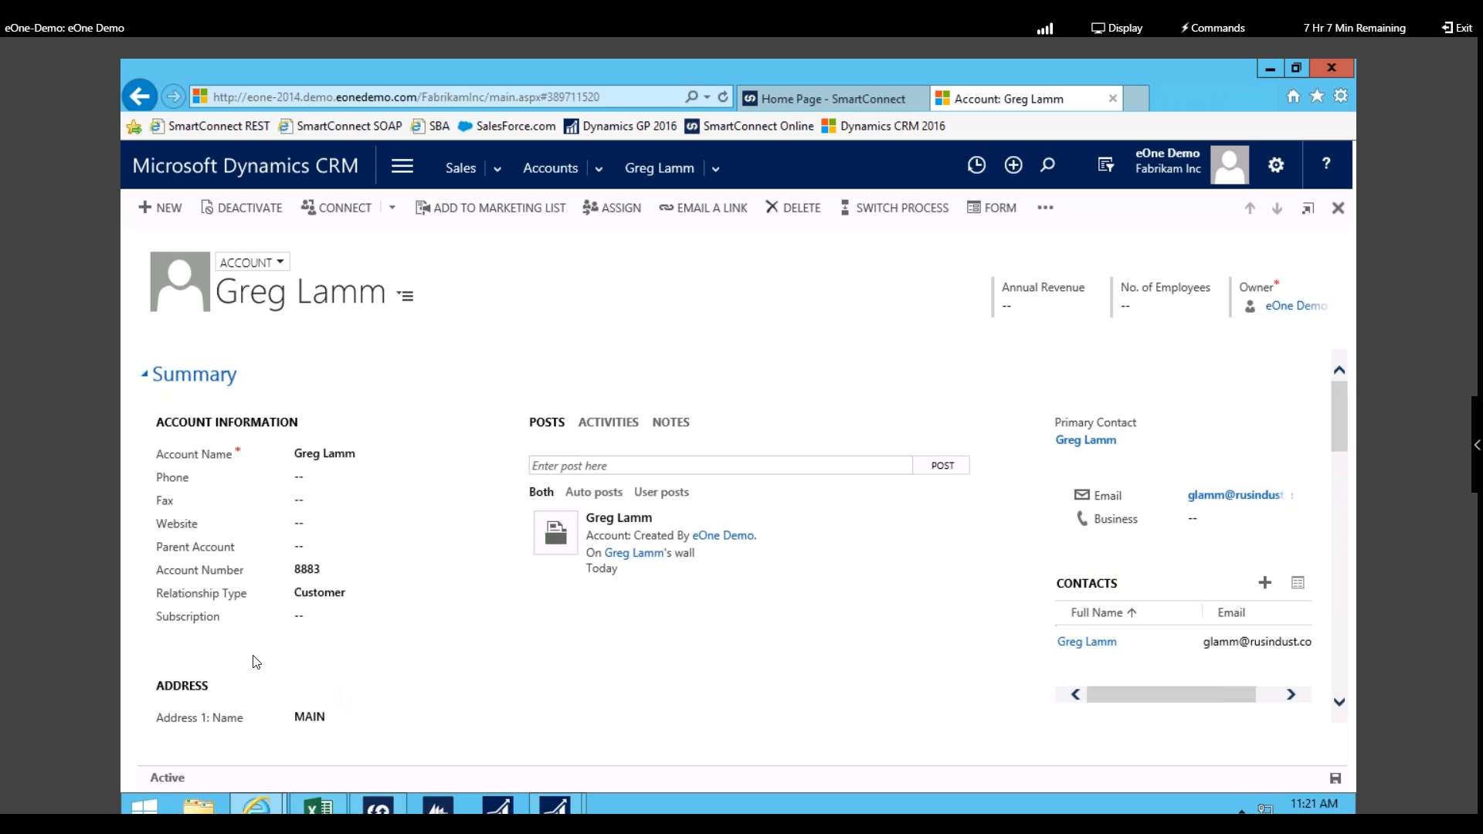
click(371, 487)
key(Tab)
click(1337, 780)
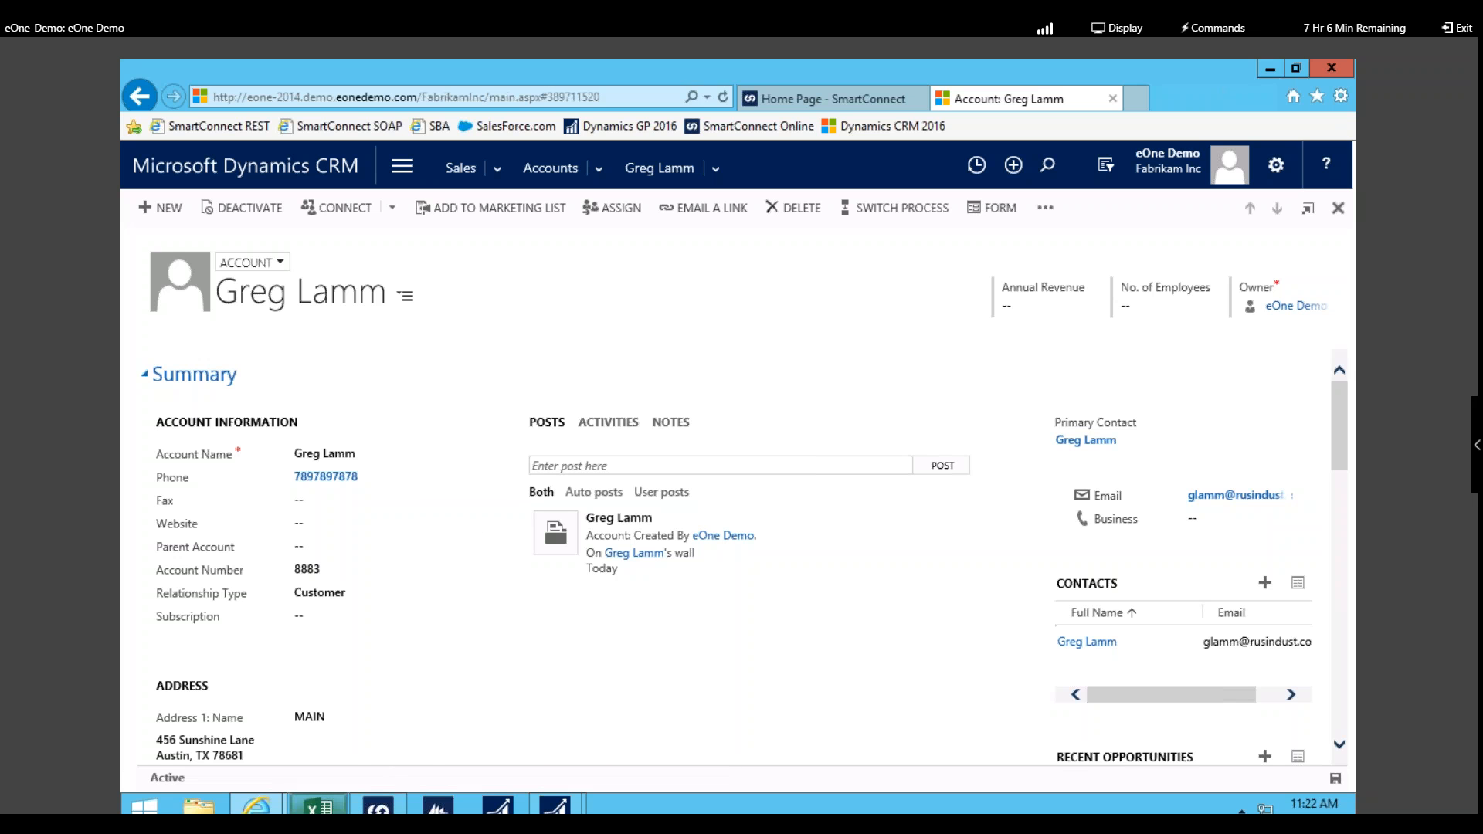
mouse_move(319, 808)
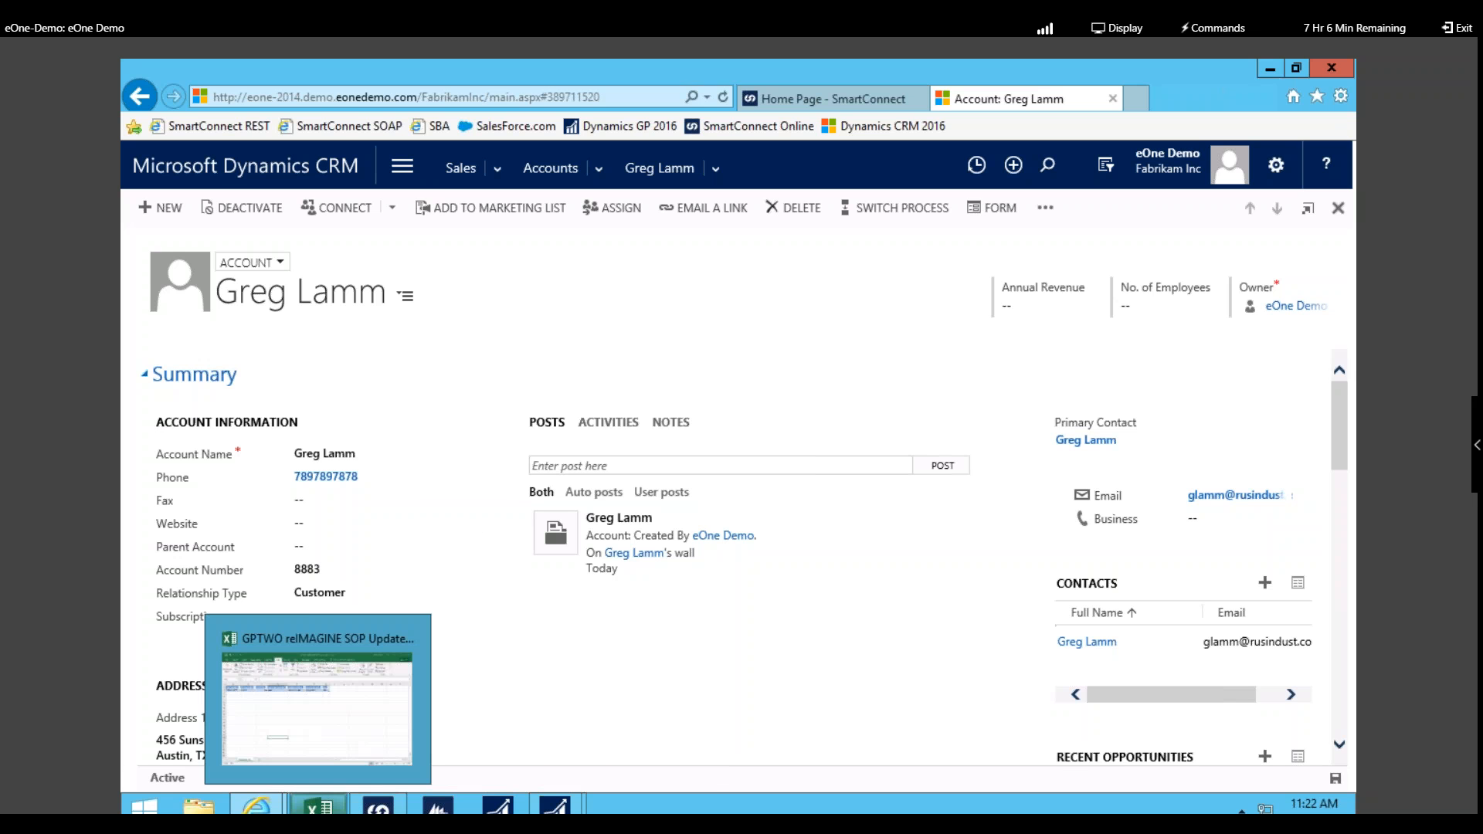
Step: Refresh All in the GPTWO reIMAGINE SOP Update workbook to load 13 orders
click(309, 730)
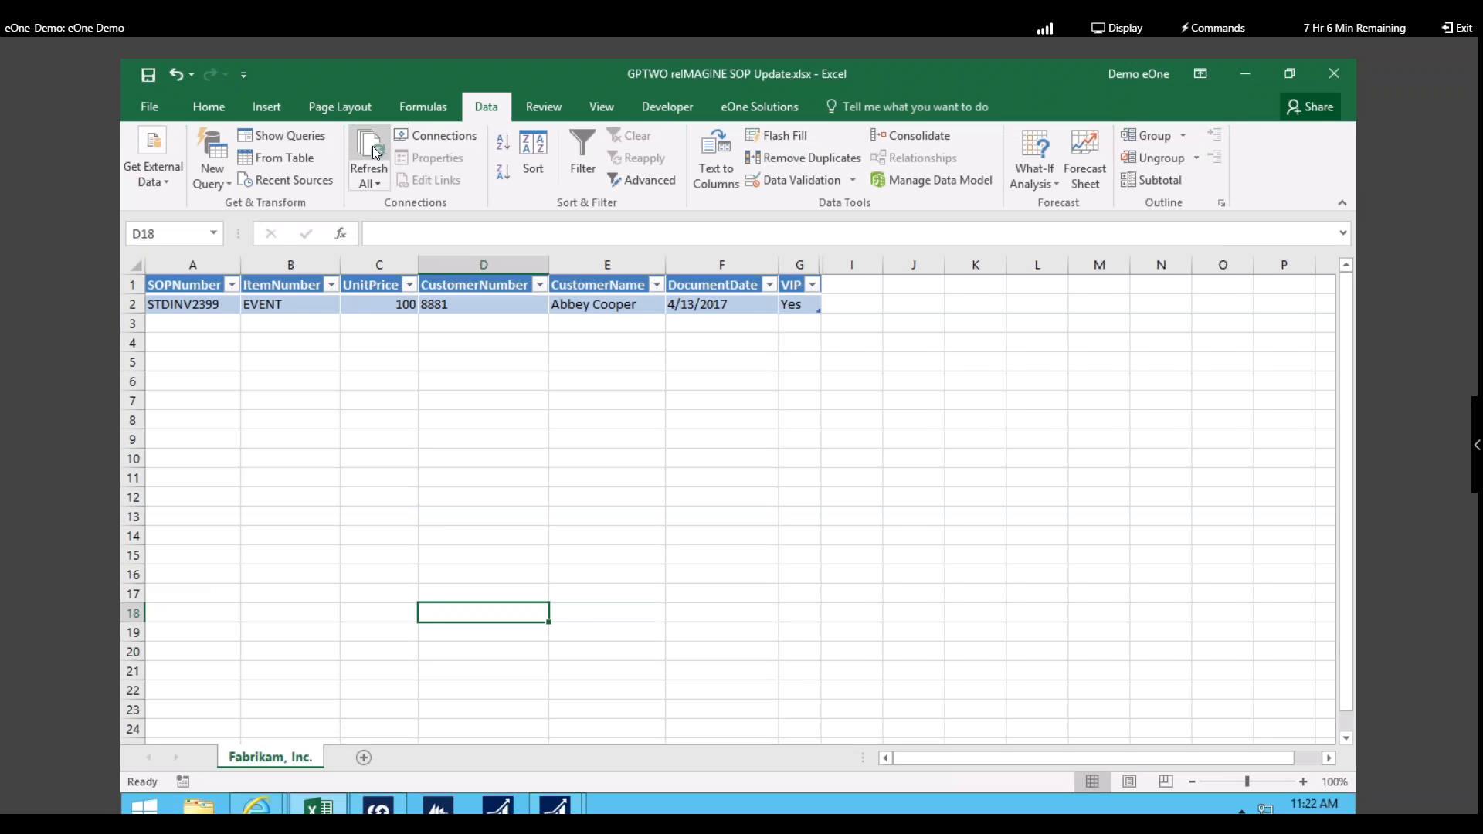
click(372, 147)
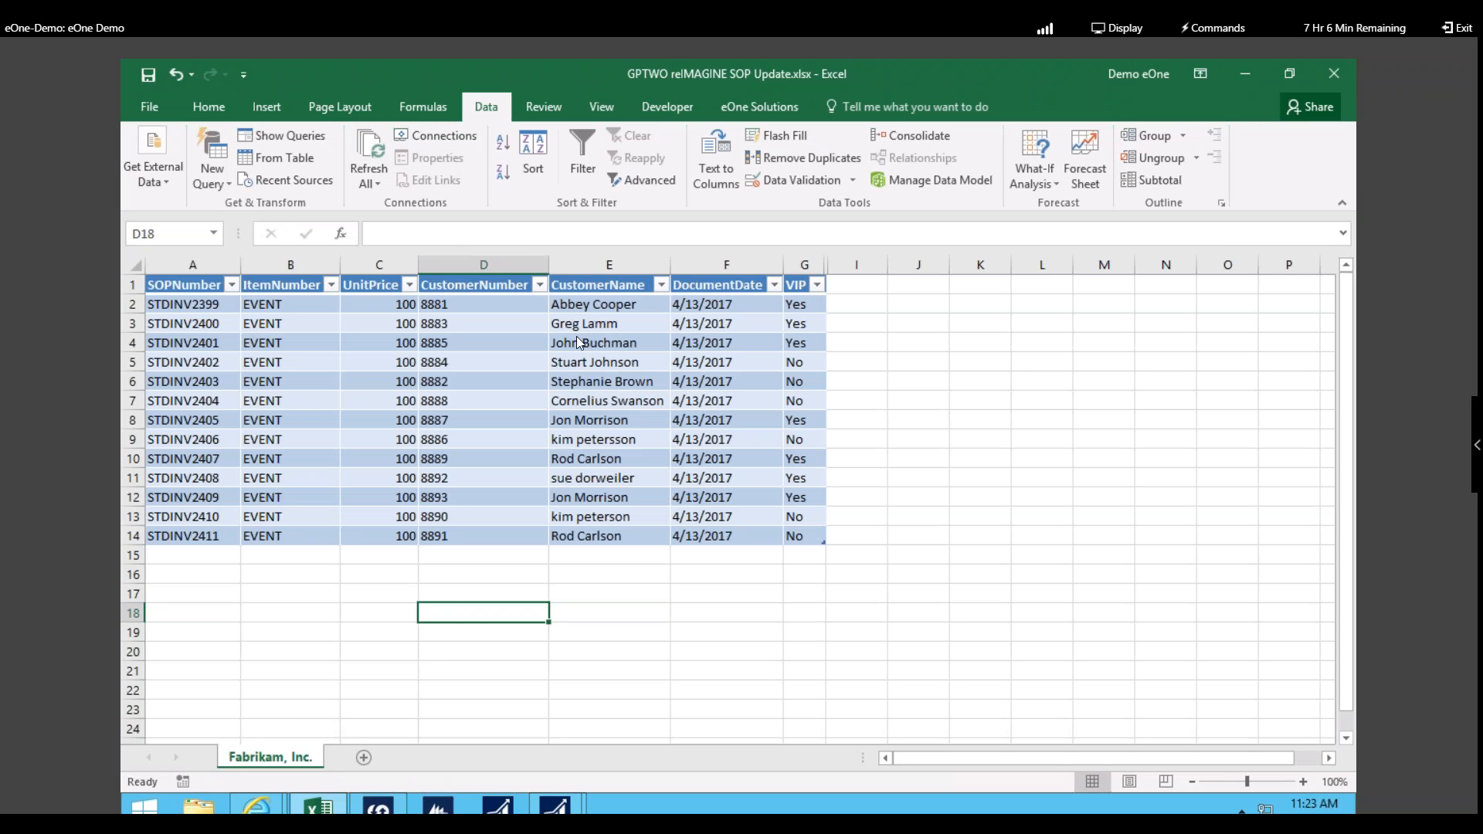
click(590, 350)
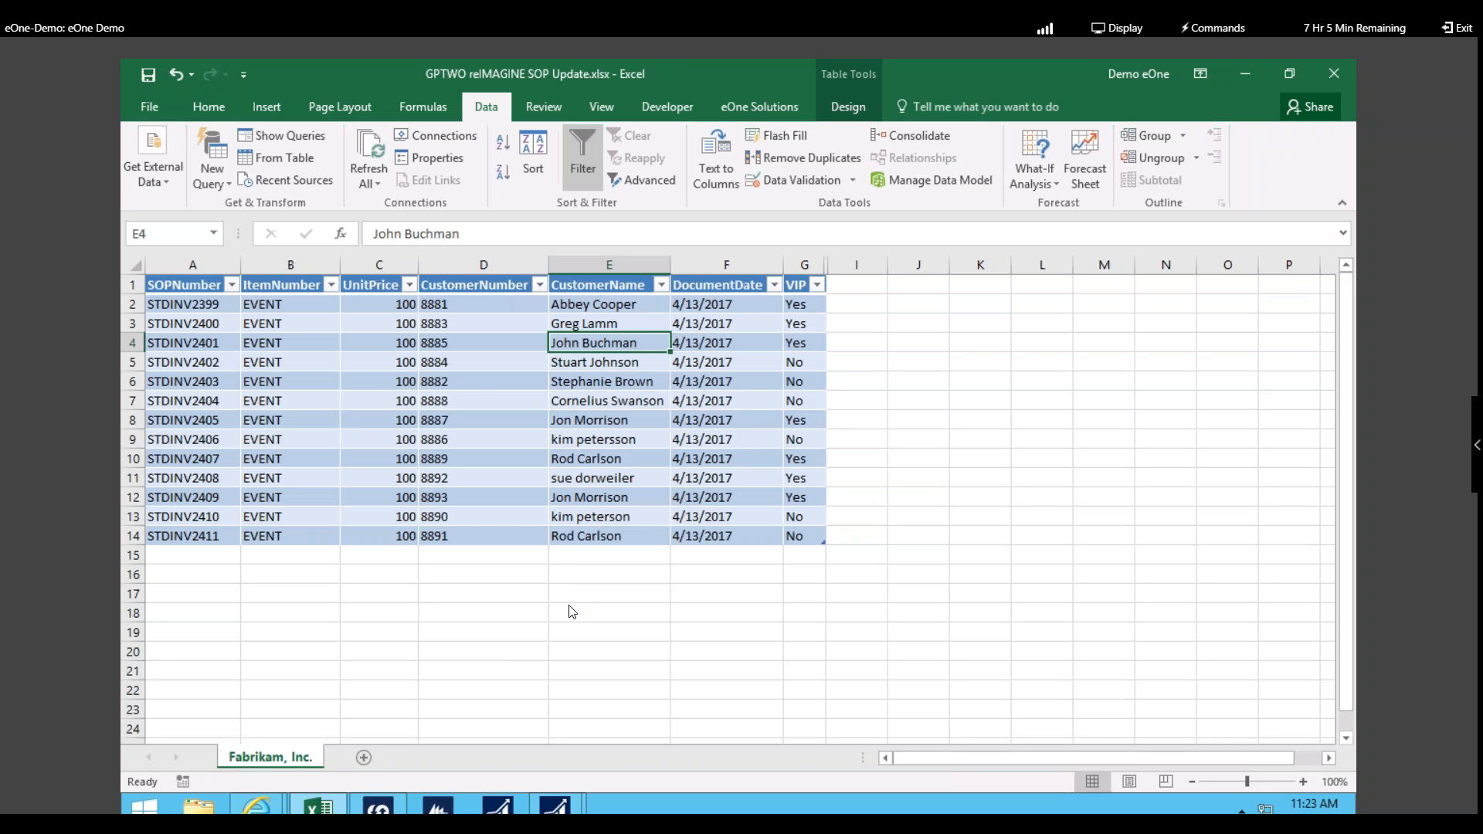
Step: Change the first order's unit price in C2 from 100 to 10000
click(395, 308)
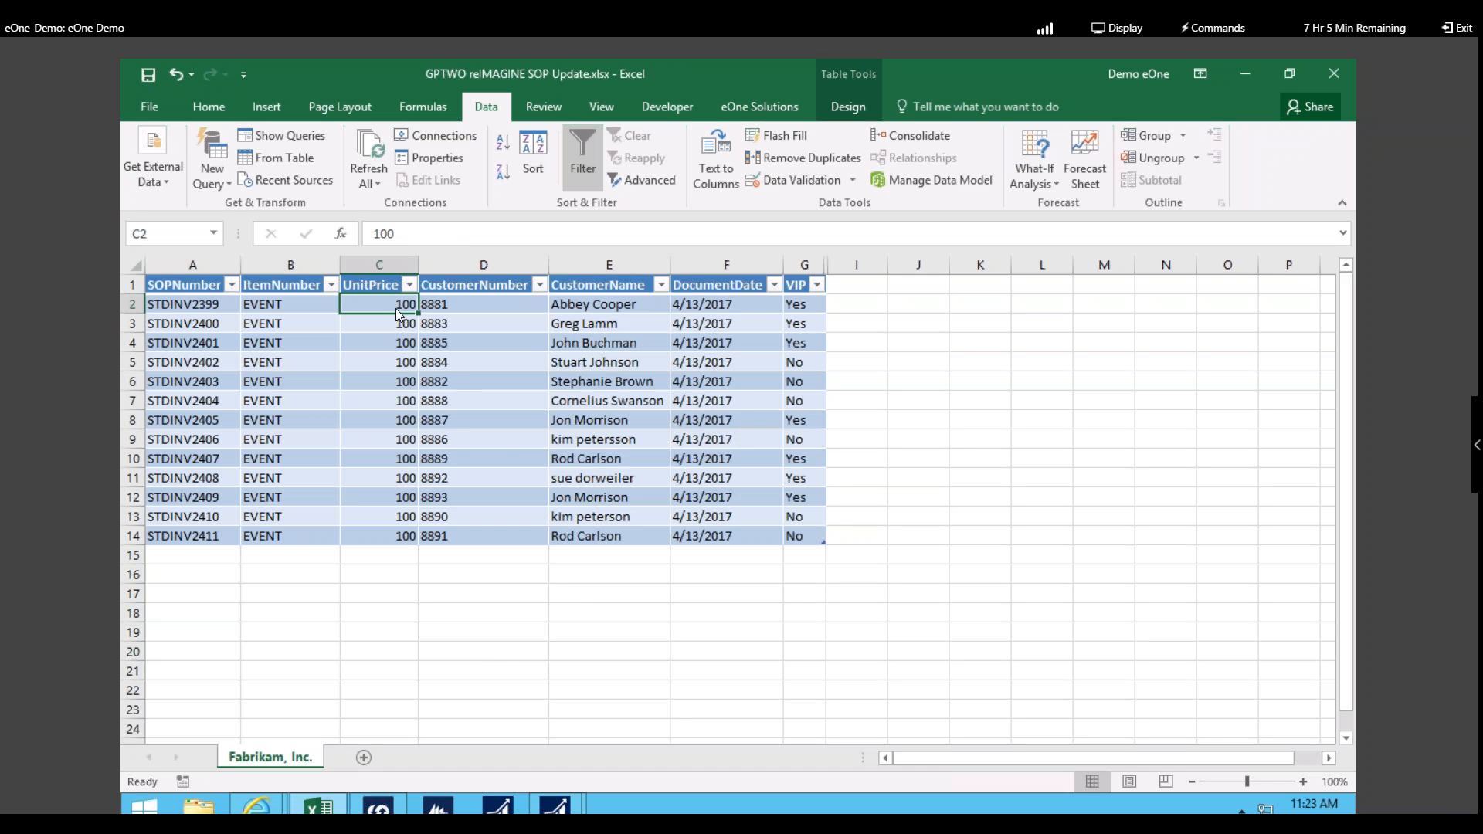
double_click(395, 309)
text(000)
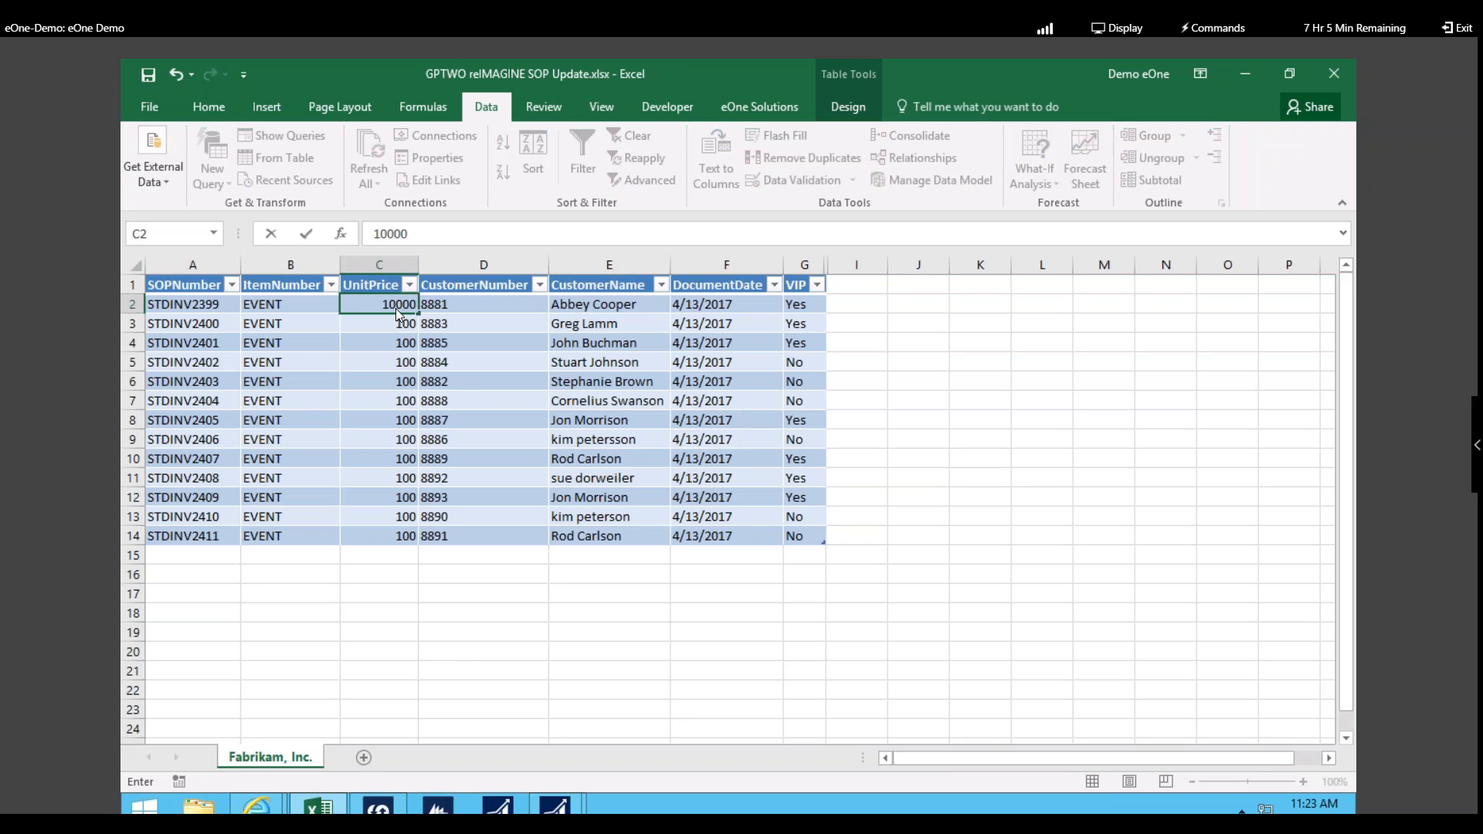
key(Return)
Step: Fill C3:C14 with unit prices 10, 10, 10, 20, 20, 20, 30, 30, 40, 40, 50, 50
text(10)
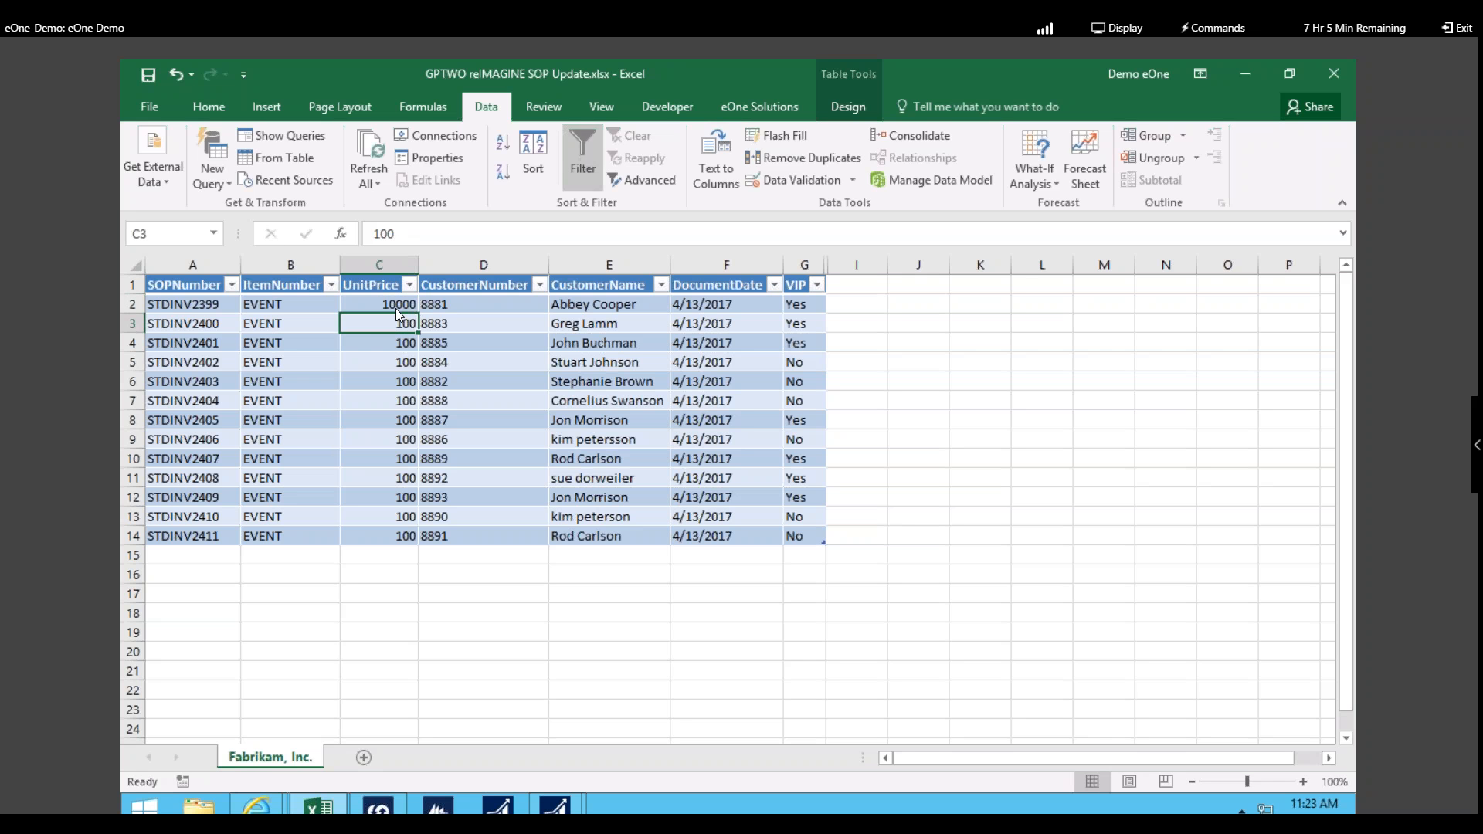
key(Return)
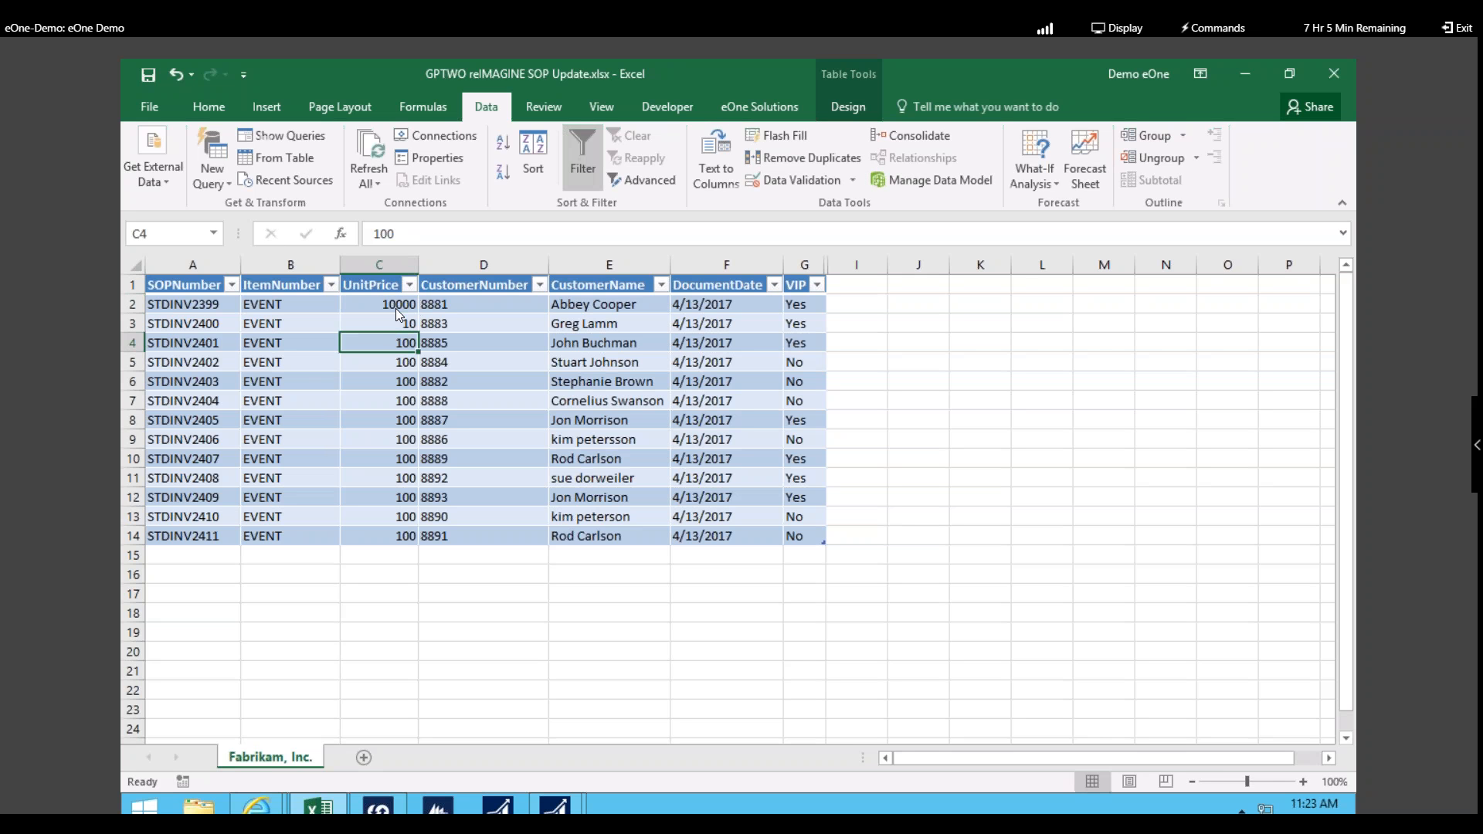
text(10)
key(Return)
text(10)
key(Return)
text(20)
key(Return)
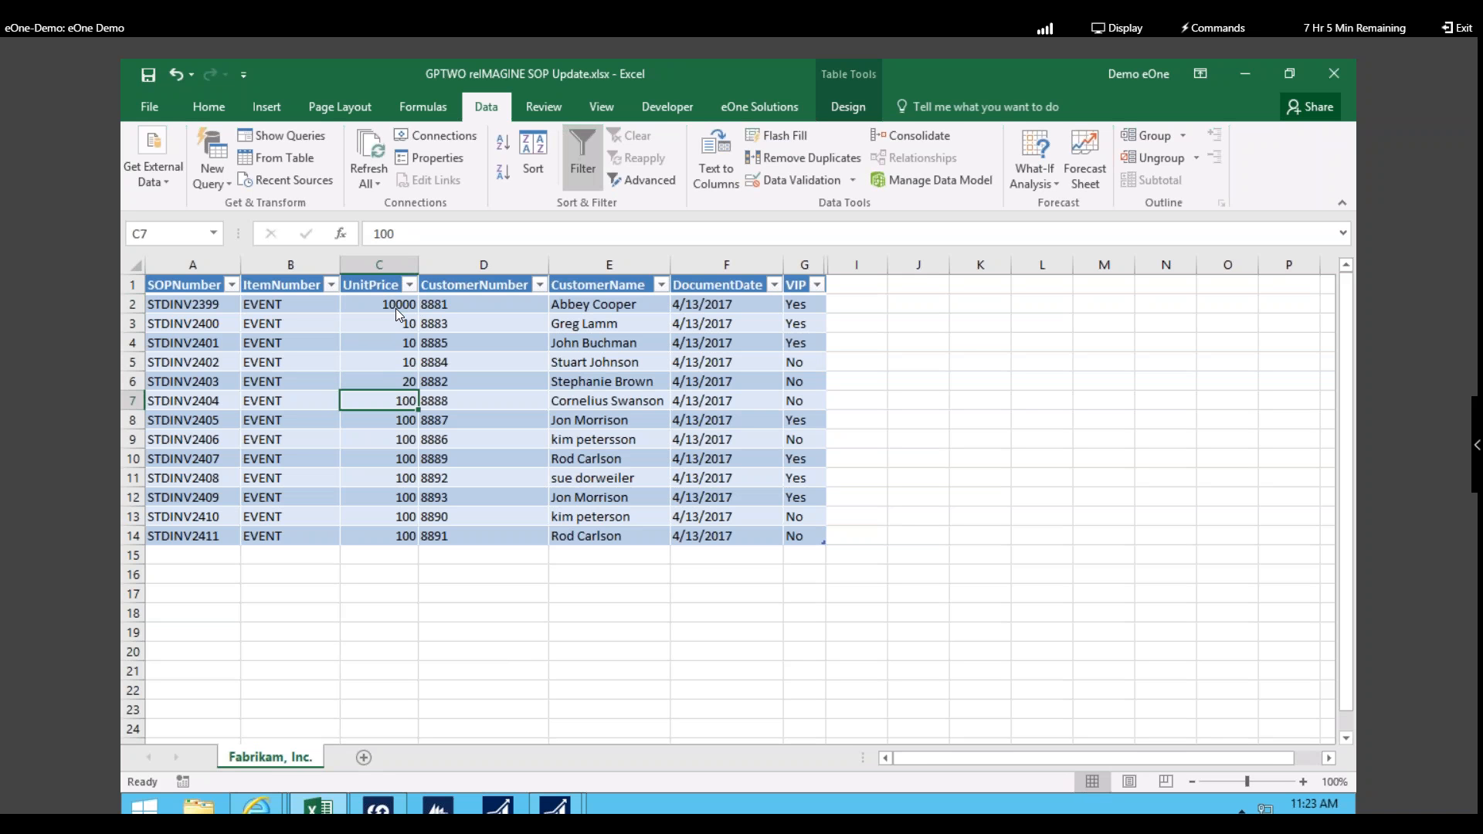
text(20)
key(Return)
text(20)
key(Return)
text(30)
key(Return)
text(30)
key(Return)
text(40)
key(Return)
text(40)
key(Return)
text(50)
key(Return)
text(50)
key(Return)
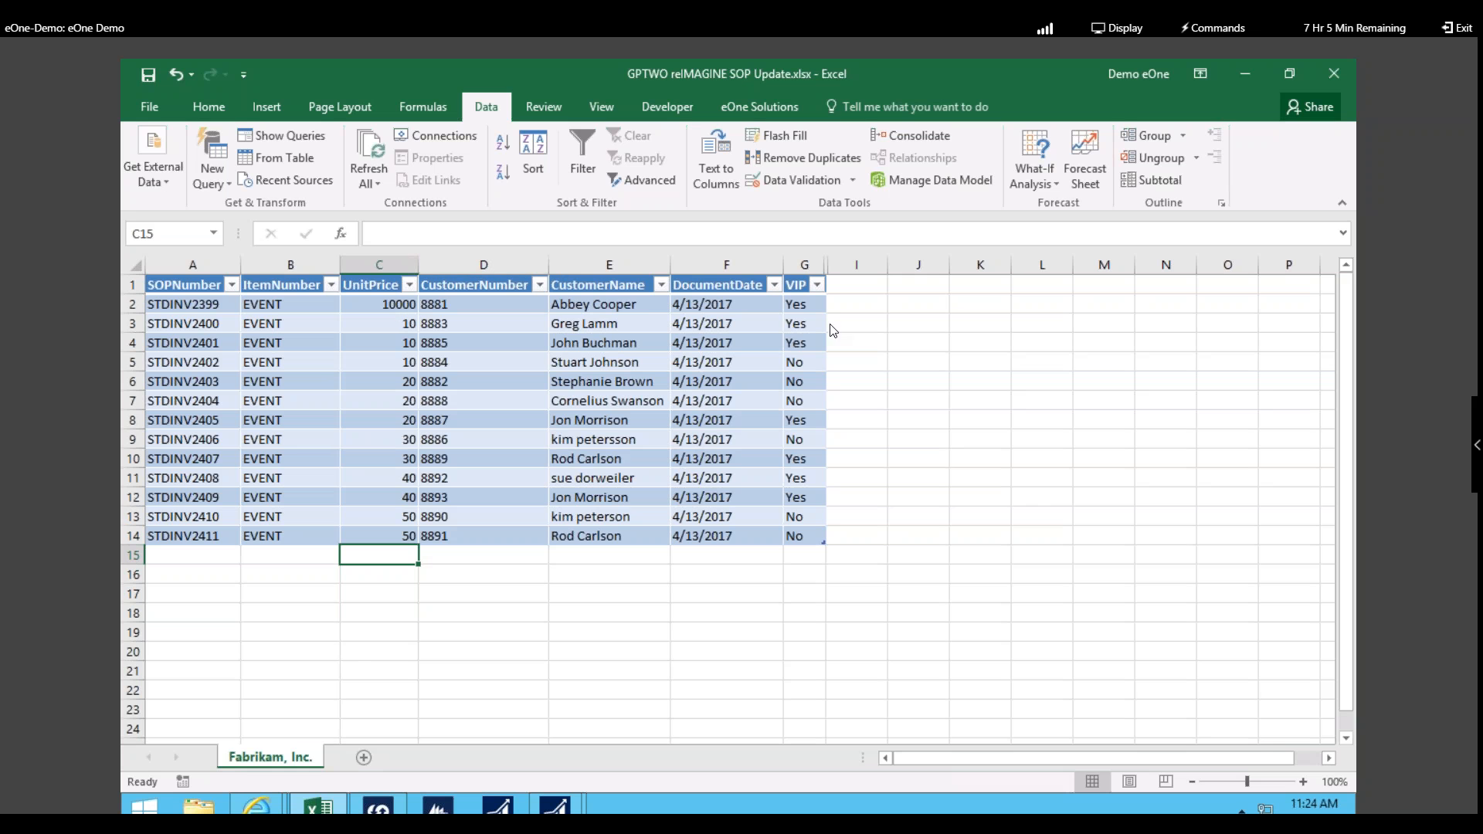
Step: Change every VIP value of No in column G to Yes
click(813, 363)
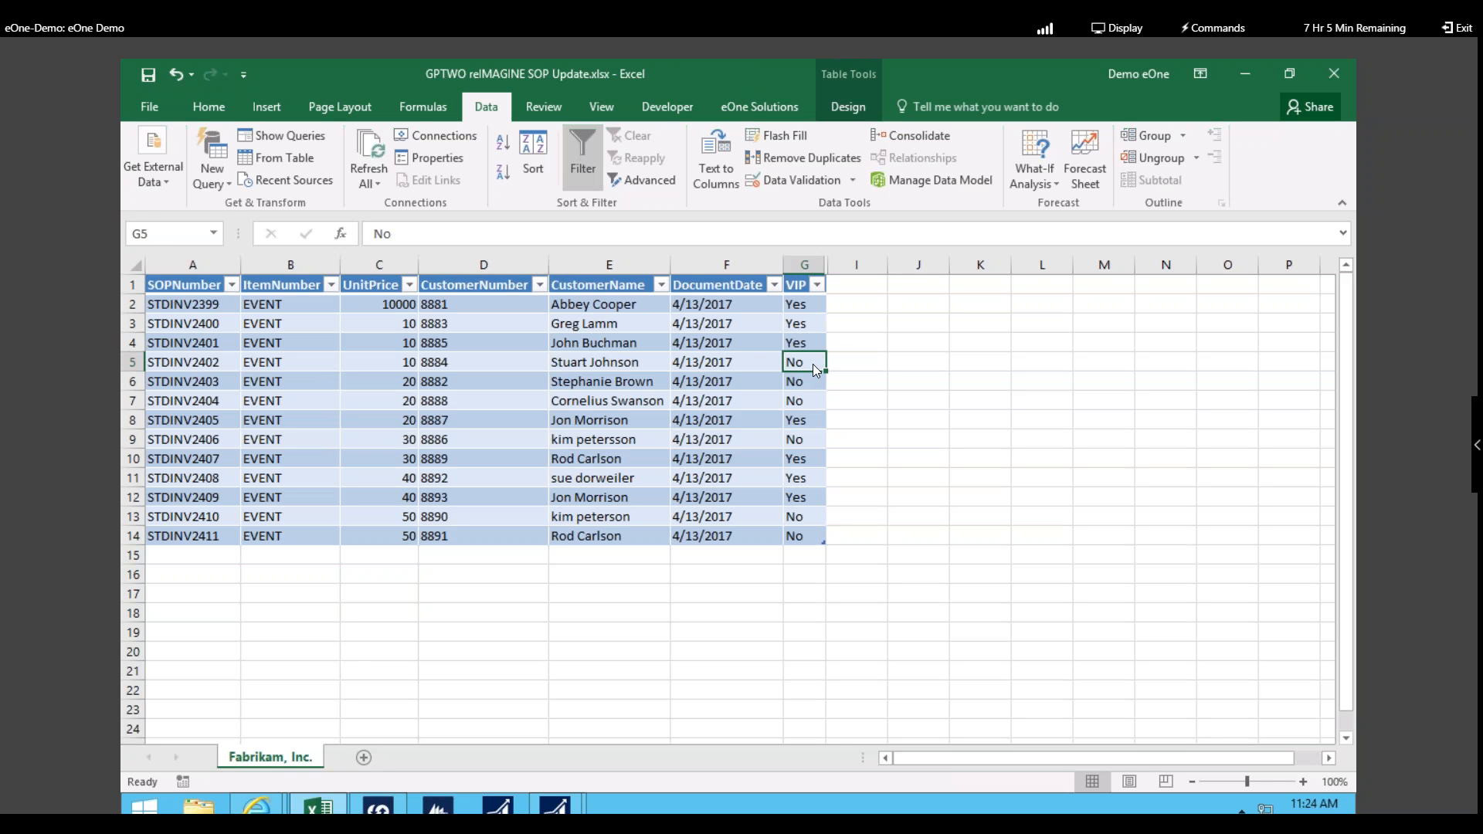
text(Yes)
key(Return)
text(Yes)
key(Return)
text(Yes)
key(Return)
key(Return)
text(Yes)
key(Return)
key(Return)
key(Return)
key(Return)
text(Yes)
key(Return)
text(Yes)
key(Return)
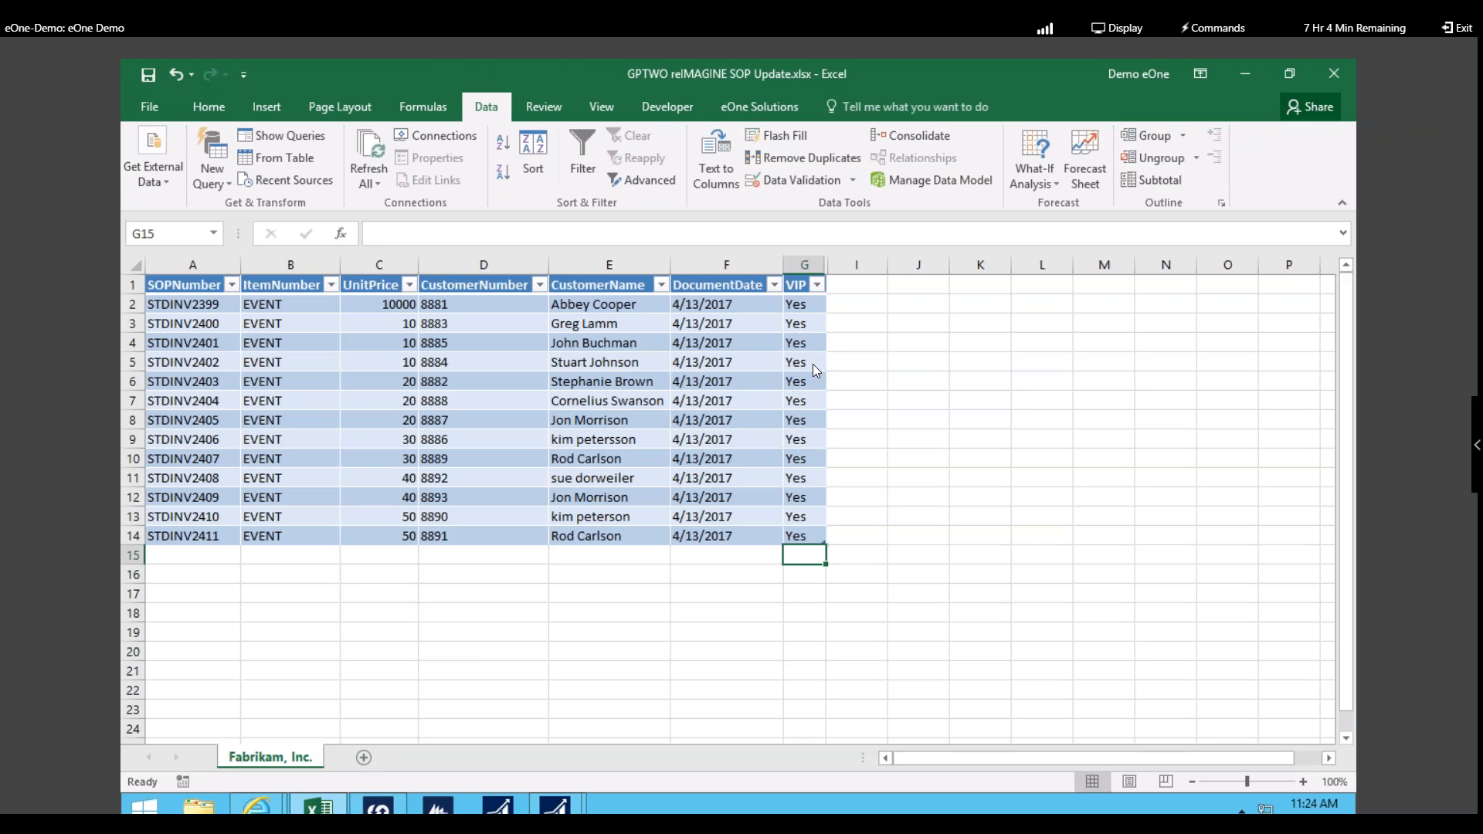
Step: Correct the customer surname in cell E13 through the formula bar
click(618, 443)
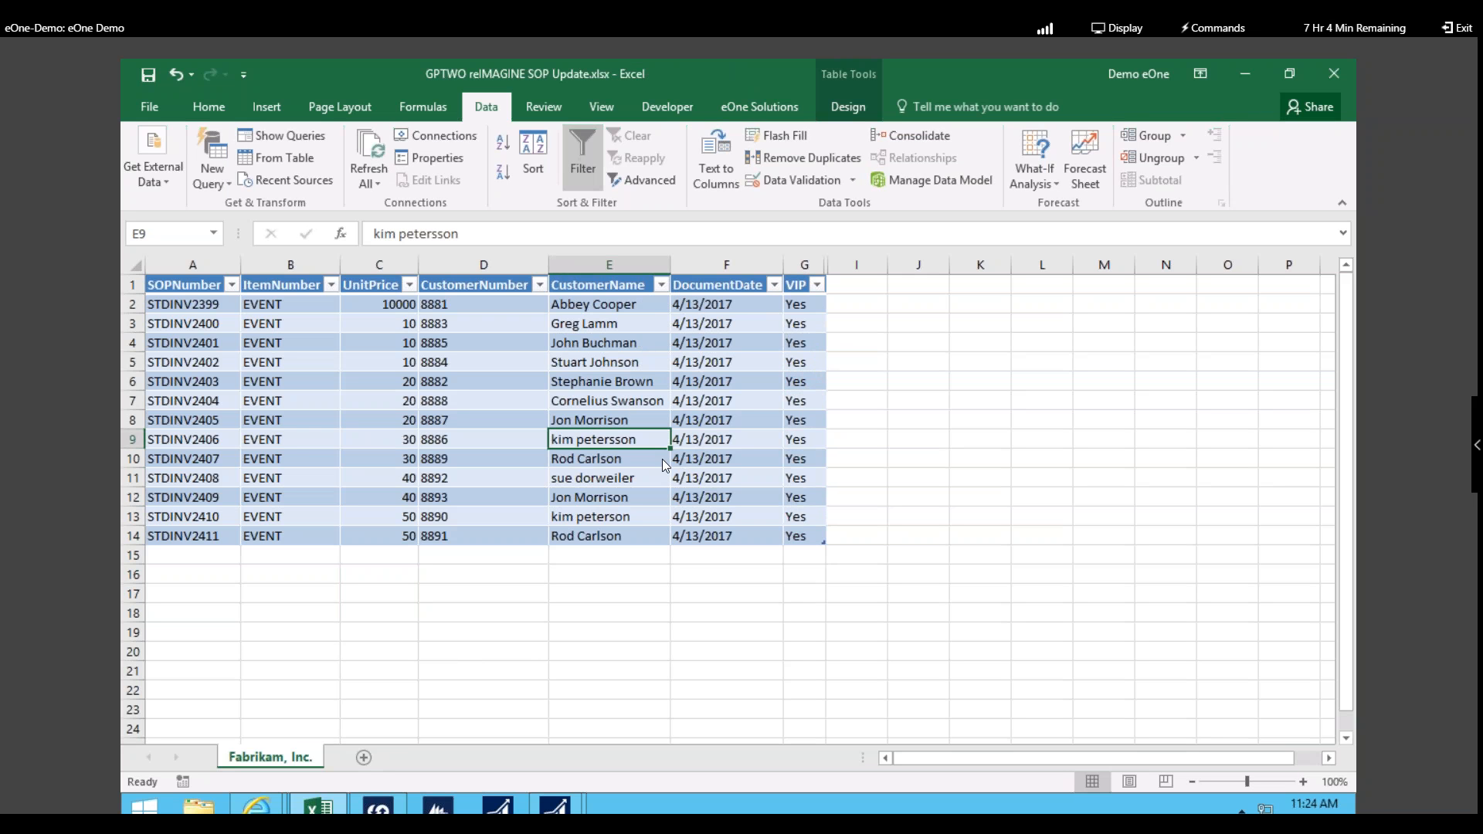
click(631, 513)
click(476, 238)
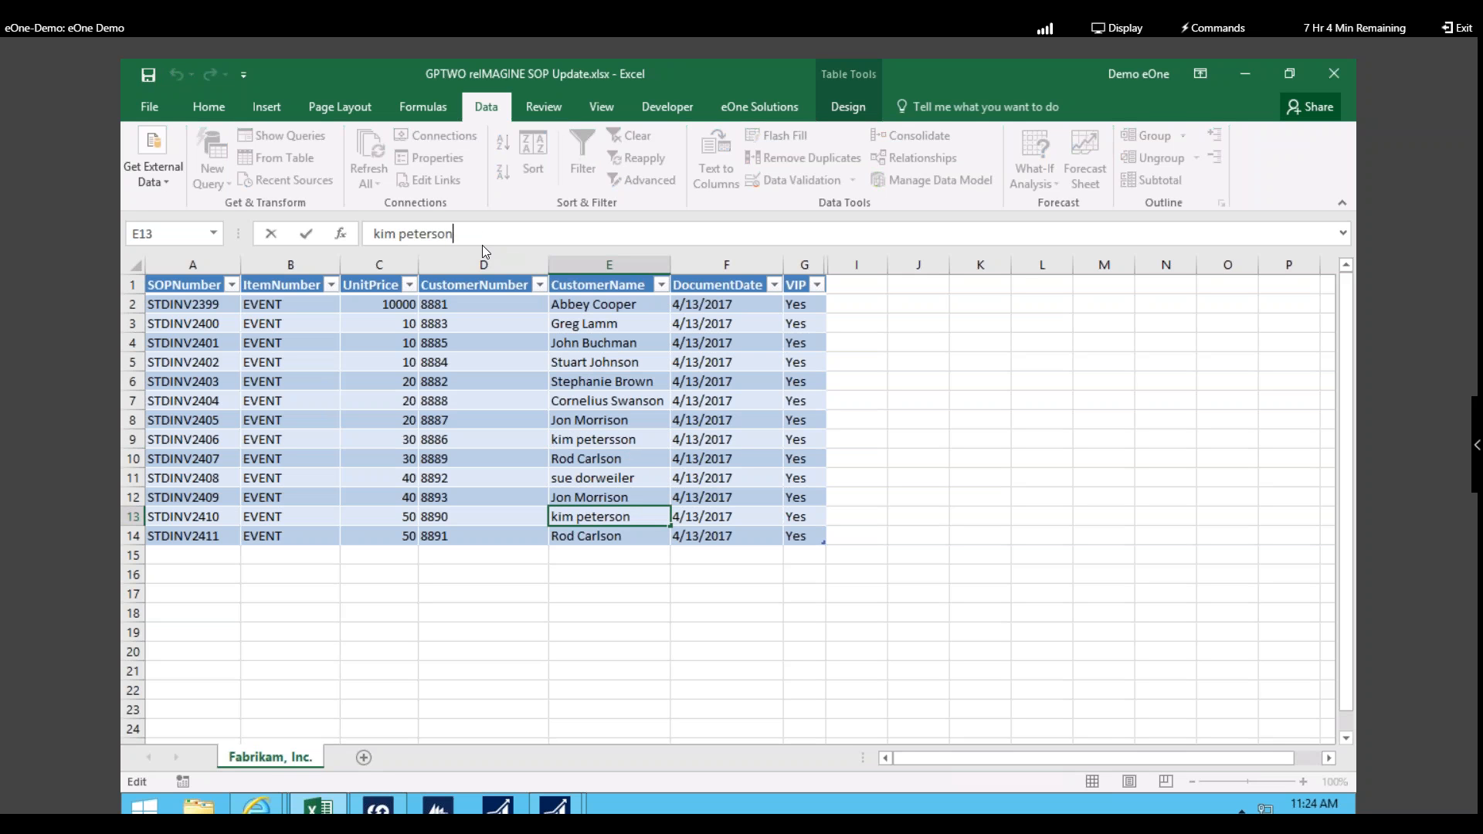
key(BackSpace)
key(BackSpace)
key(BackSpace)
key(BackSpace)
key(BackSpace)
key(BackSpace)
key(BackSpace)
key(BackSpace)
text(Smith)
key(Return)
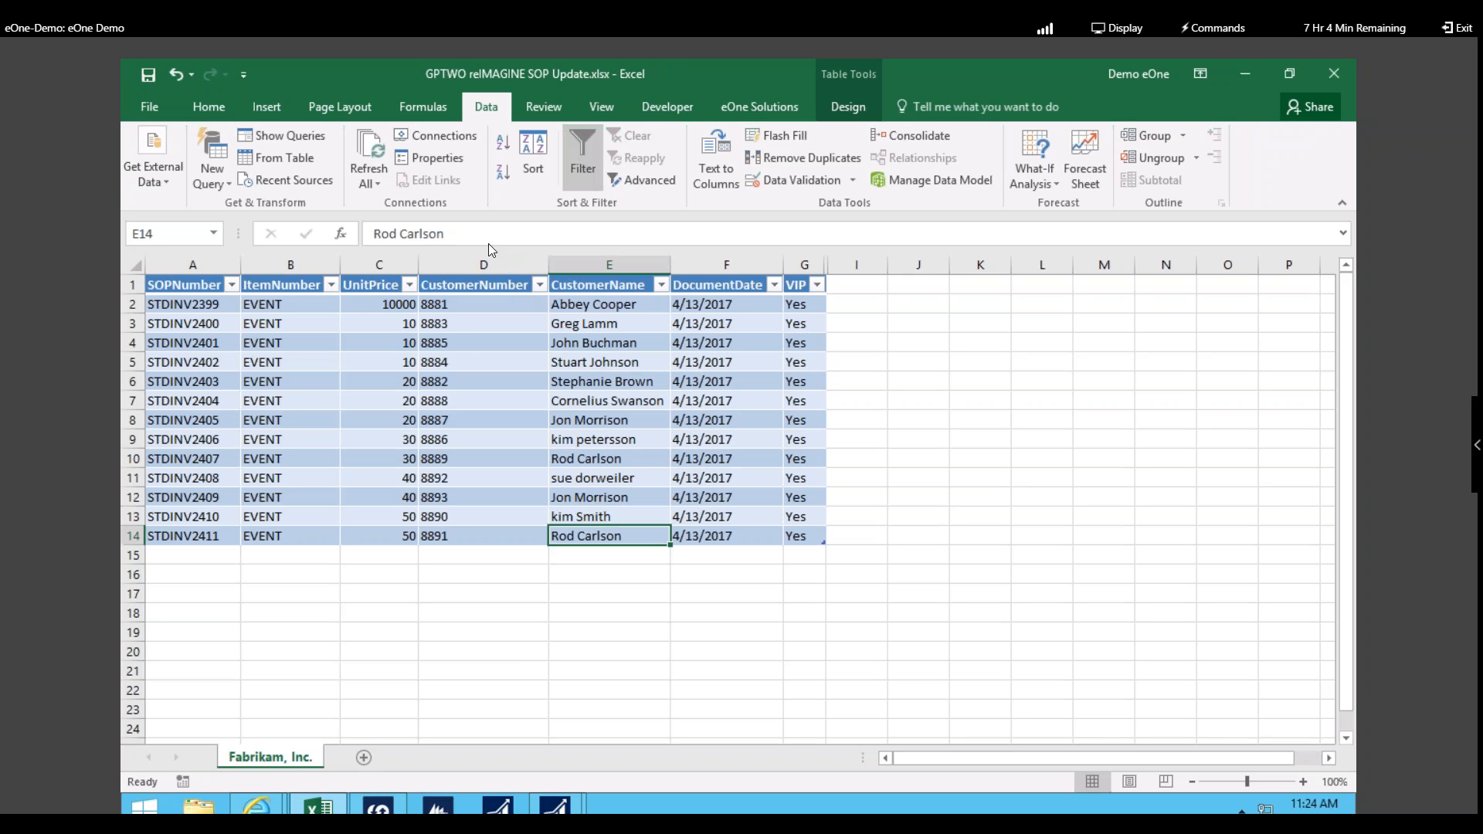
Step: Correct the customer surname in cell E12 through the formula bar
click(608, 503)
click(459, 234)
key(BackSpace)
key(BackSpace)
key(BackSpace)
key(BackSpace)
key(BackSpace)
key(BackSpace)
key(BackSpace)
key(BackSpace)
key(BackSpace)
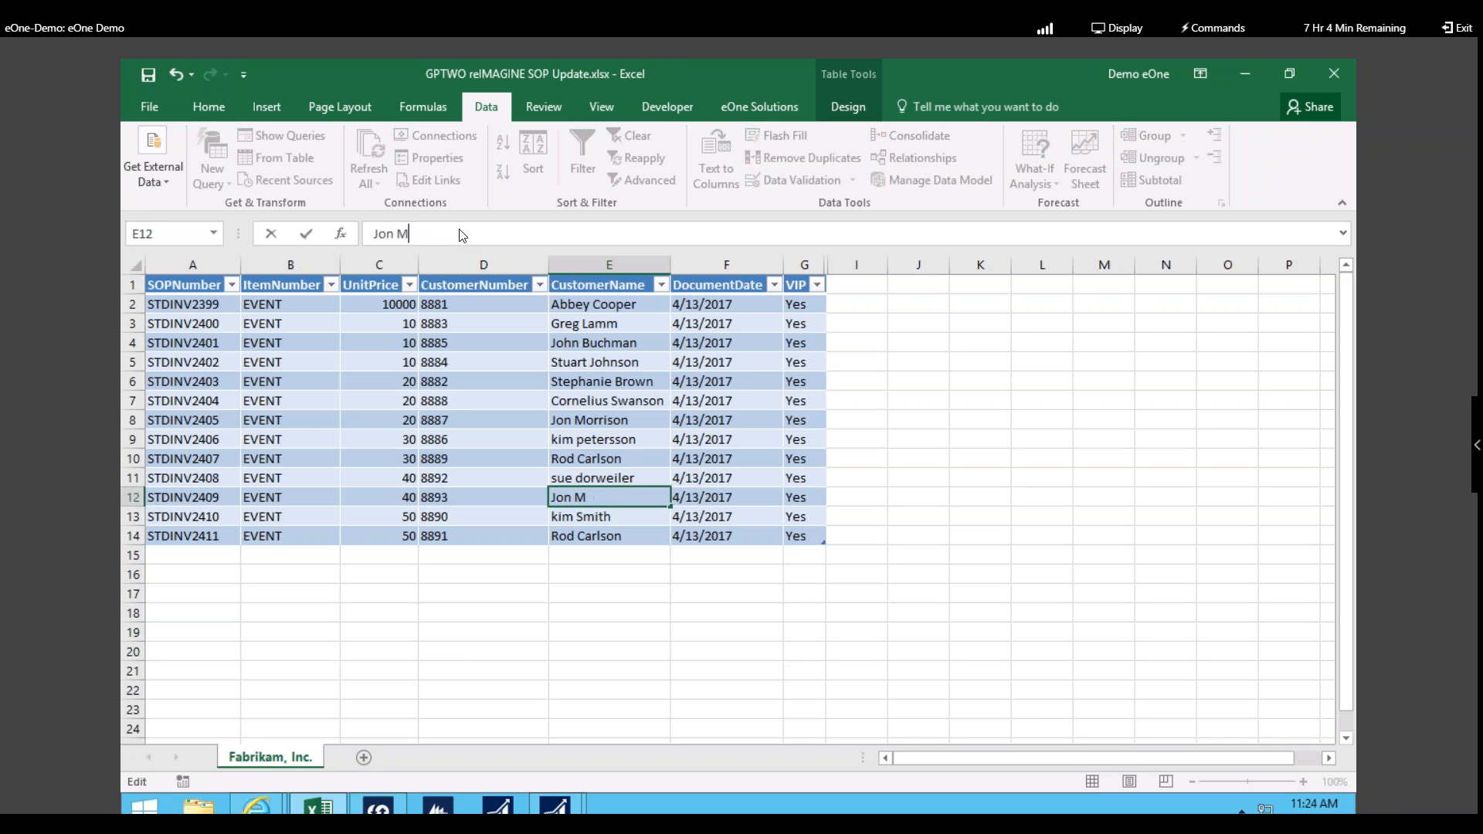
text(Anderson)
key(Return)
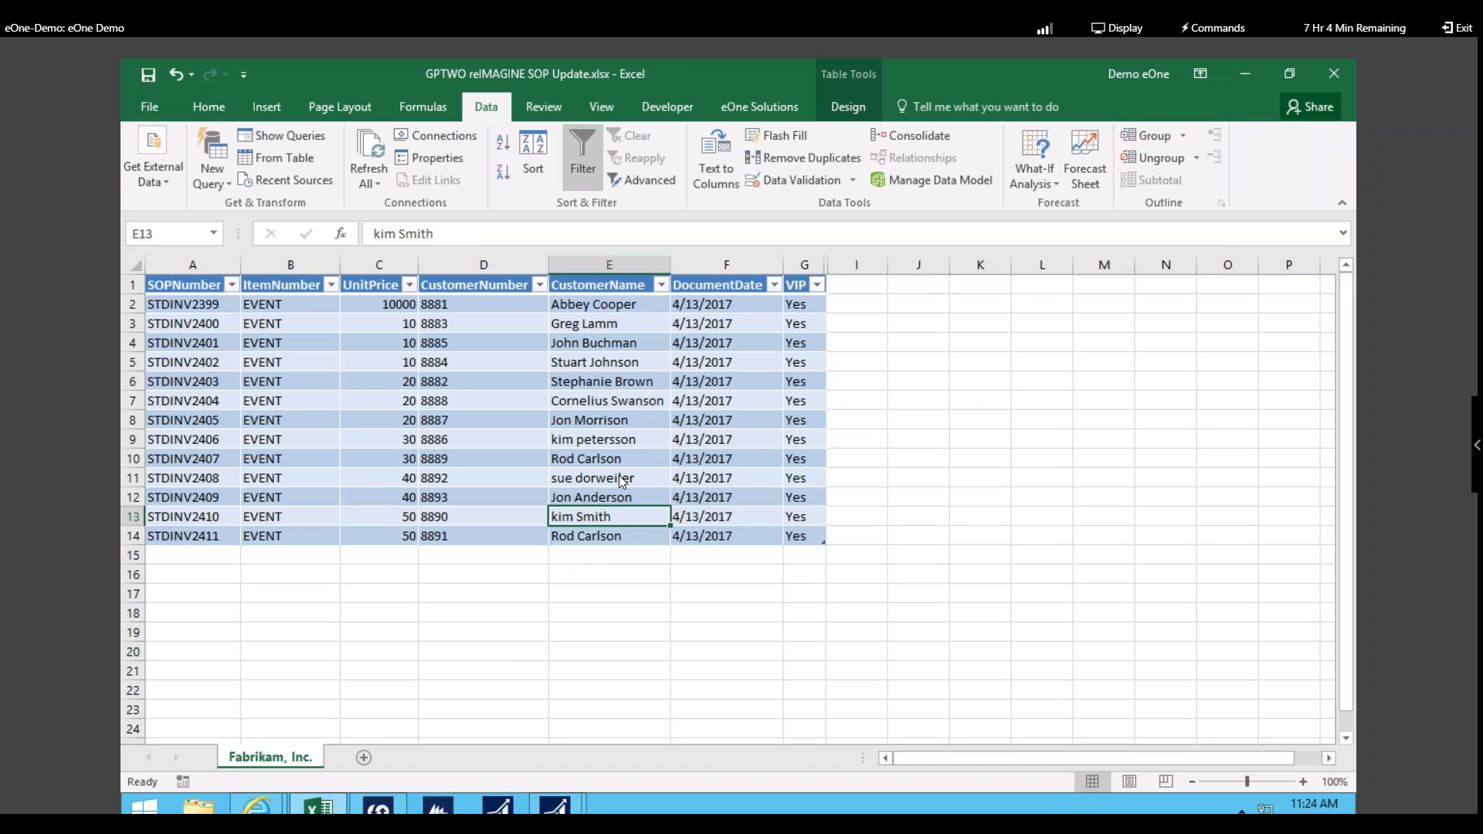
key(Down)
click(785, 108)
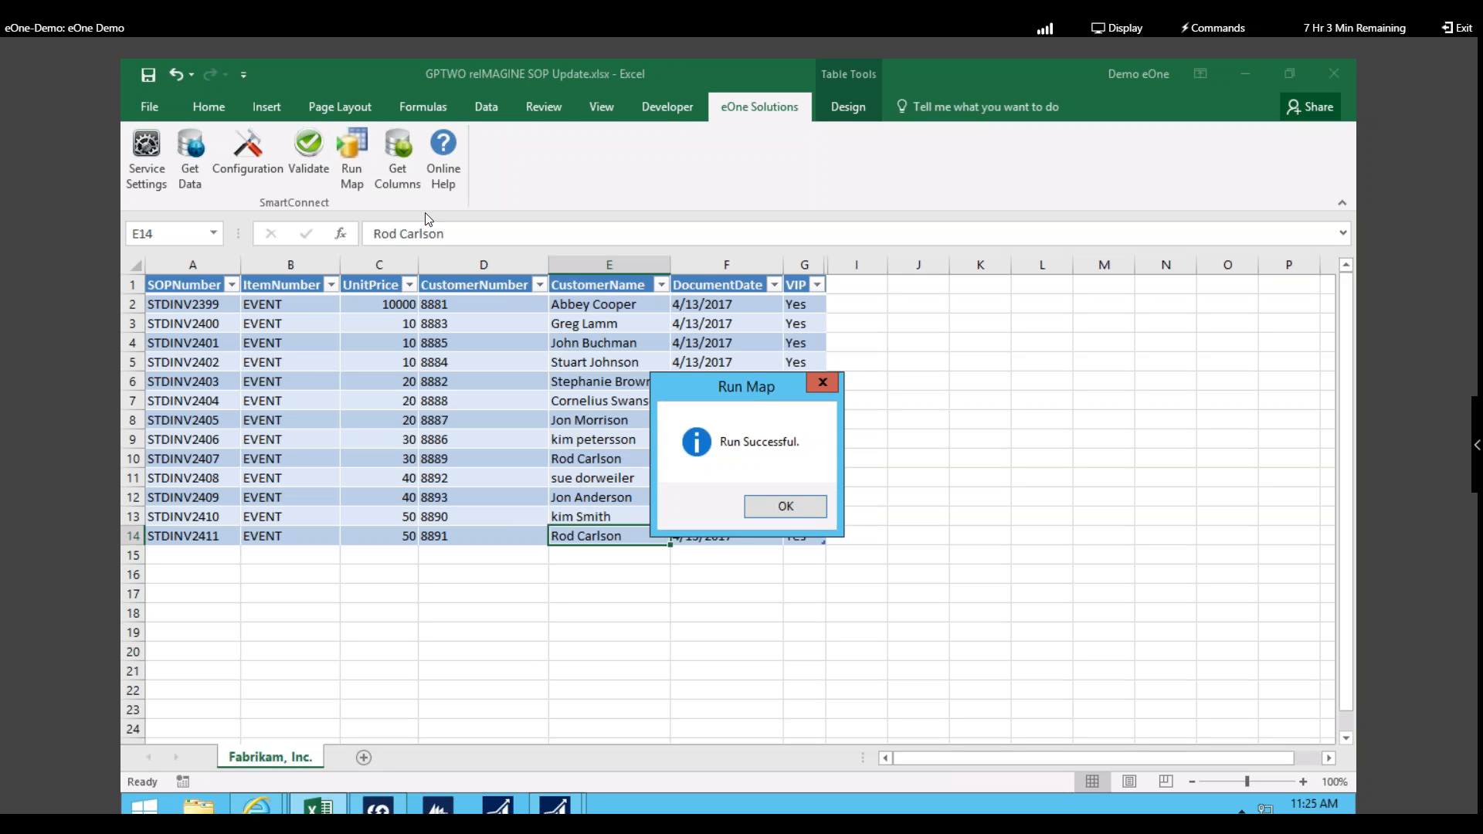
Step: Acknowledge the Run Successful message from the SmartConnect map run
click(801, 508)
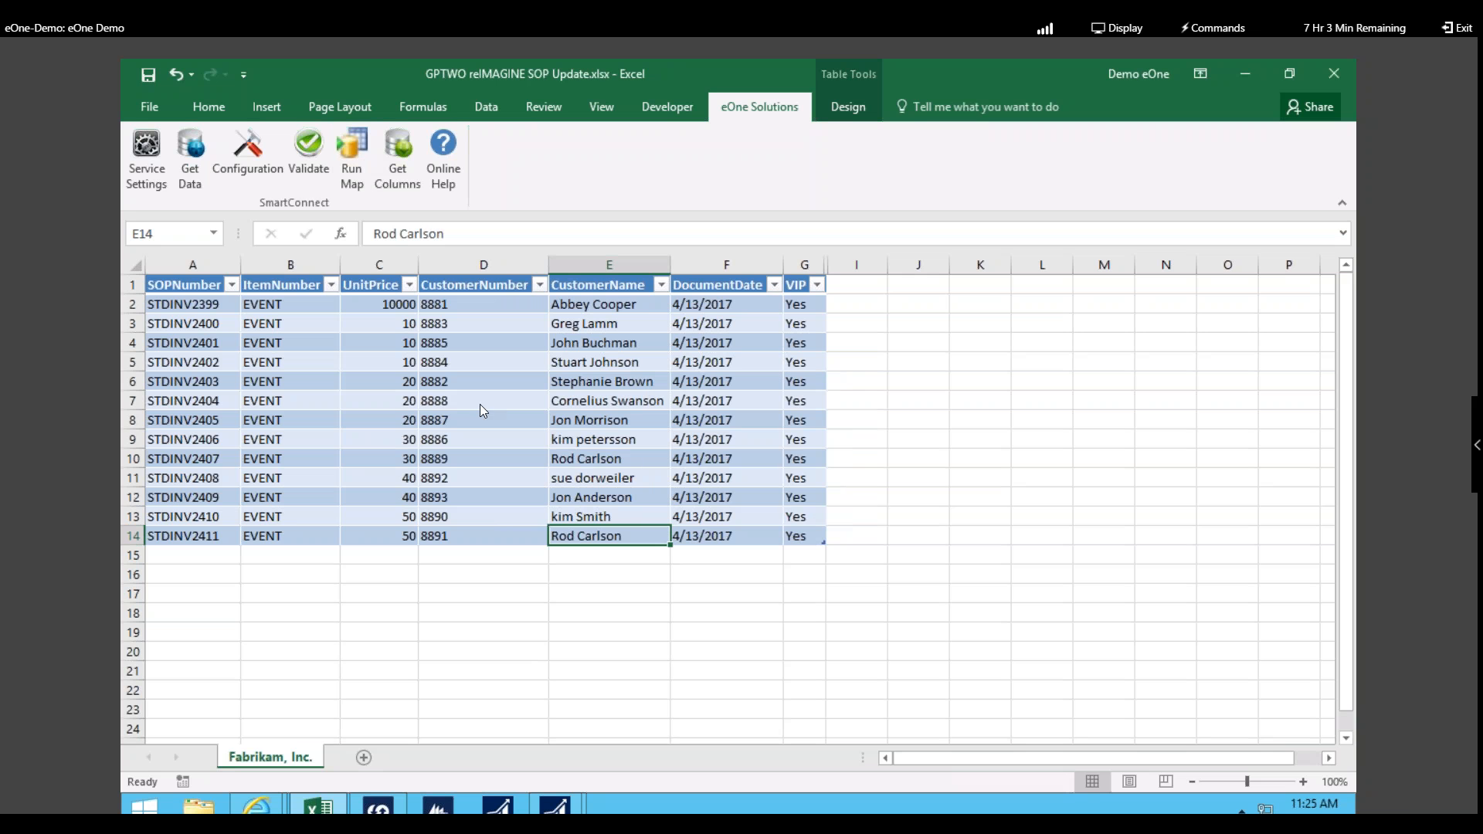
Step: Bring up Dynamics GP's SmartView and refresh Today's Orders to show the imported invoices
click(555, 805)
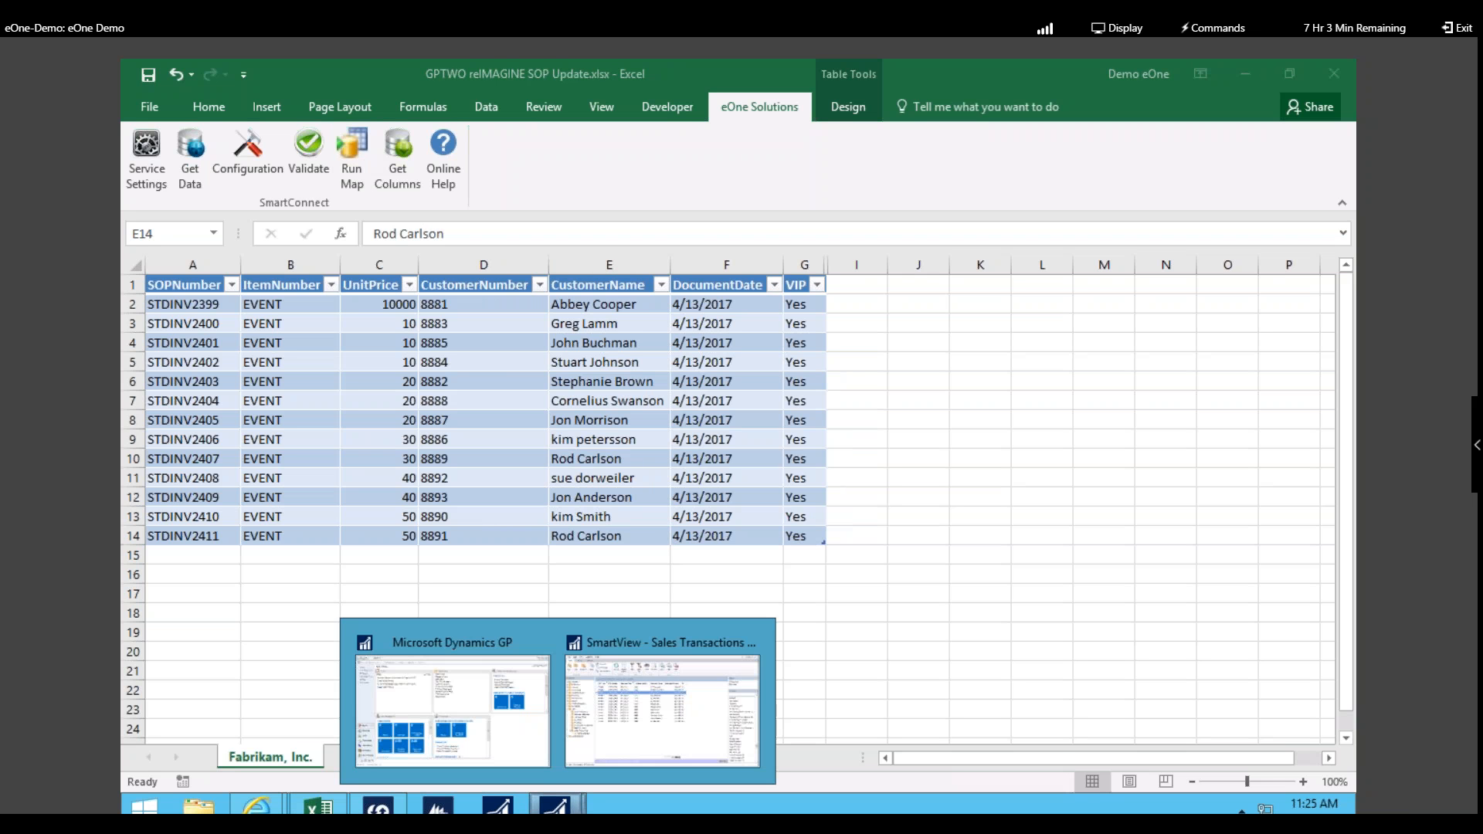
click(479, 711)
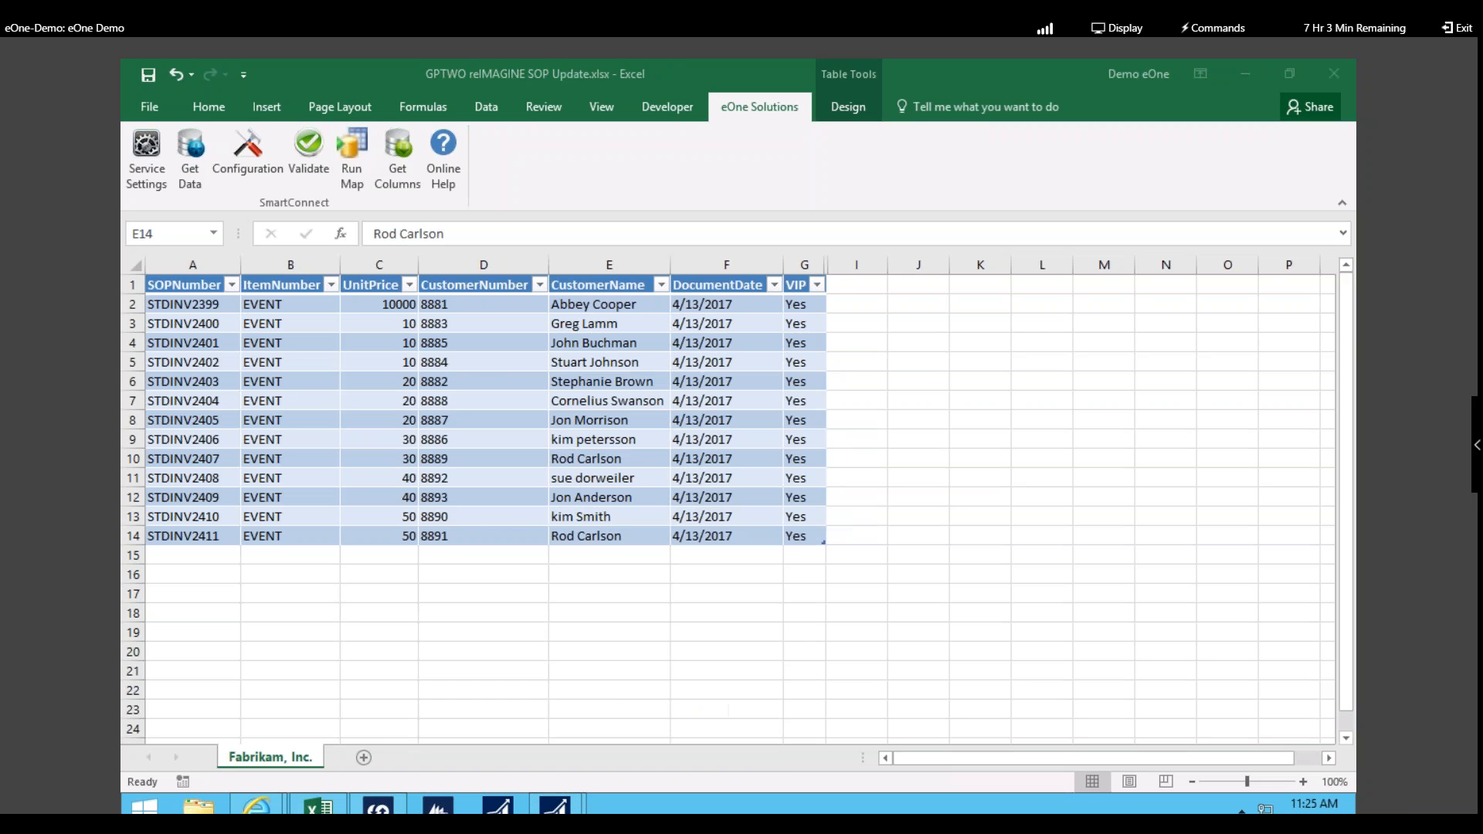
click(554, 806)
click(631, 735)
click(447, 153)
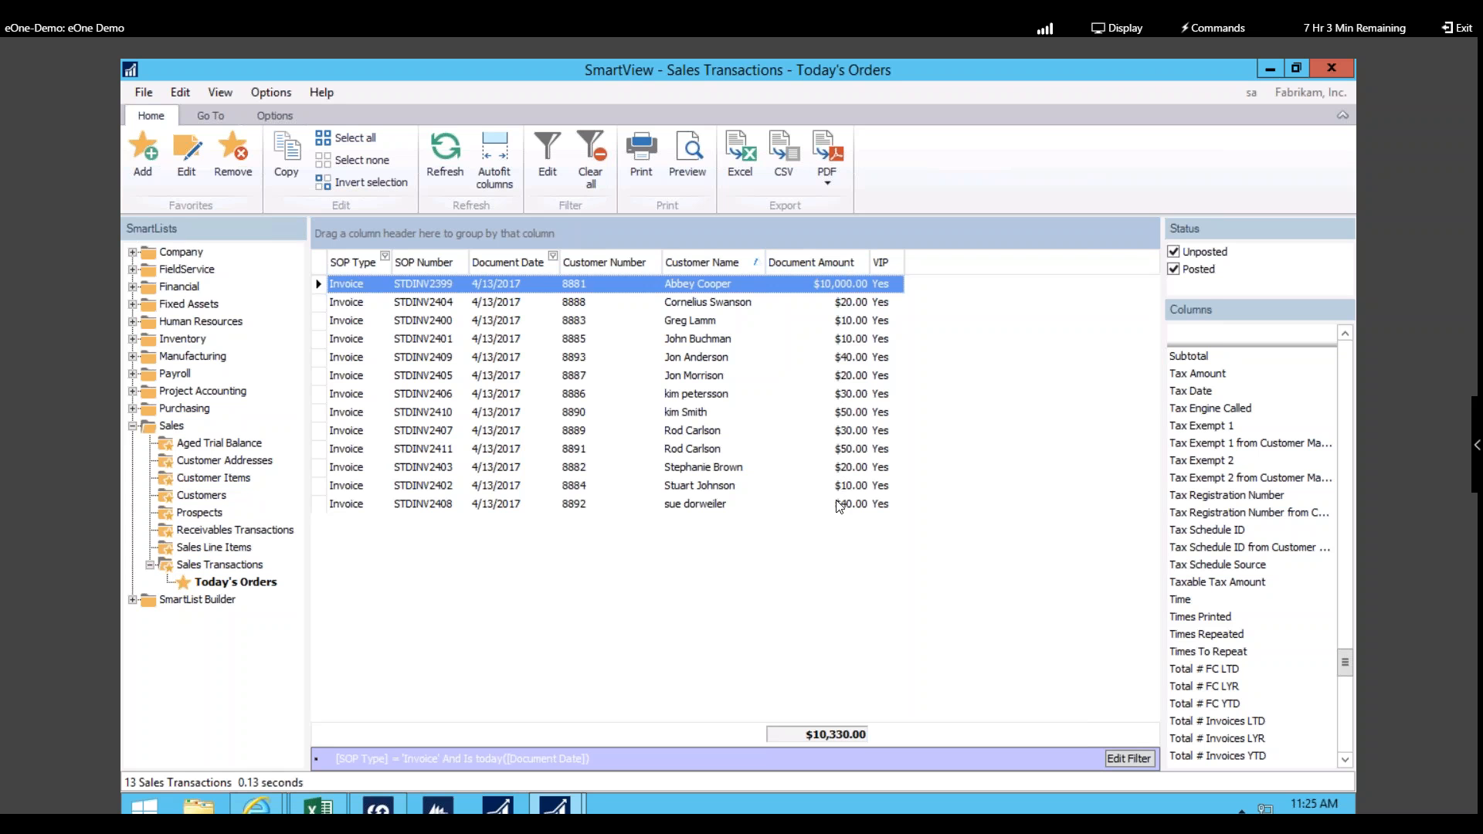
Step: Open the second invoice and its customer's maintenance record, then close both windows
click(697, 322)
double_click(697, 322)
drag(919, 239, 925, 200)
click(438, 363)
click(439, 388)
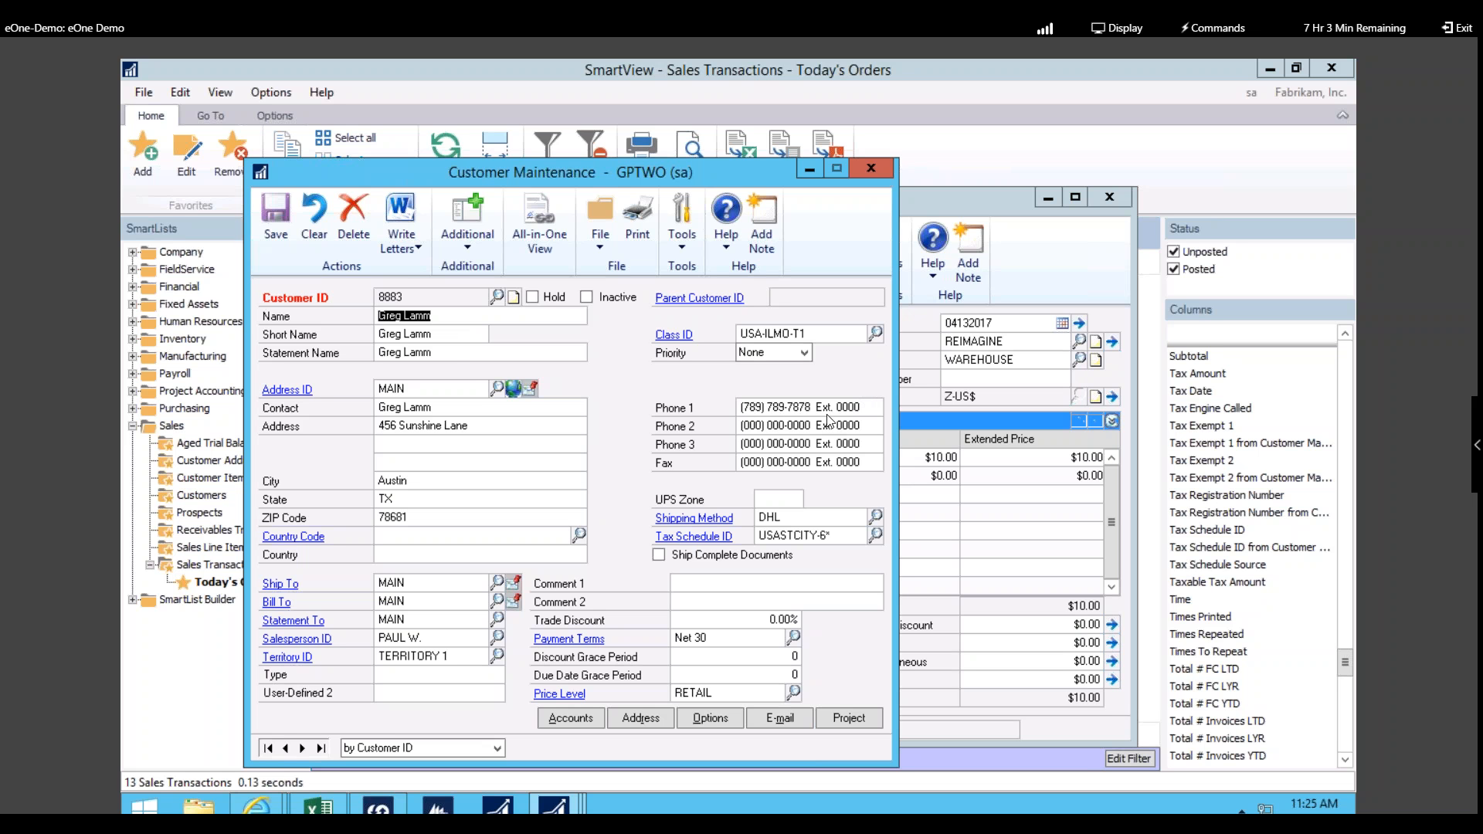
click(872, 175)
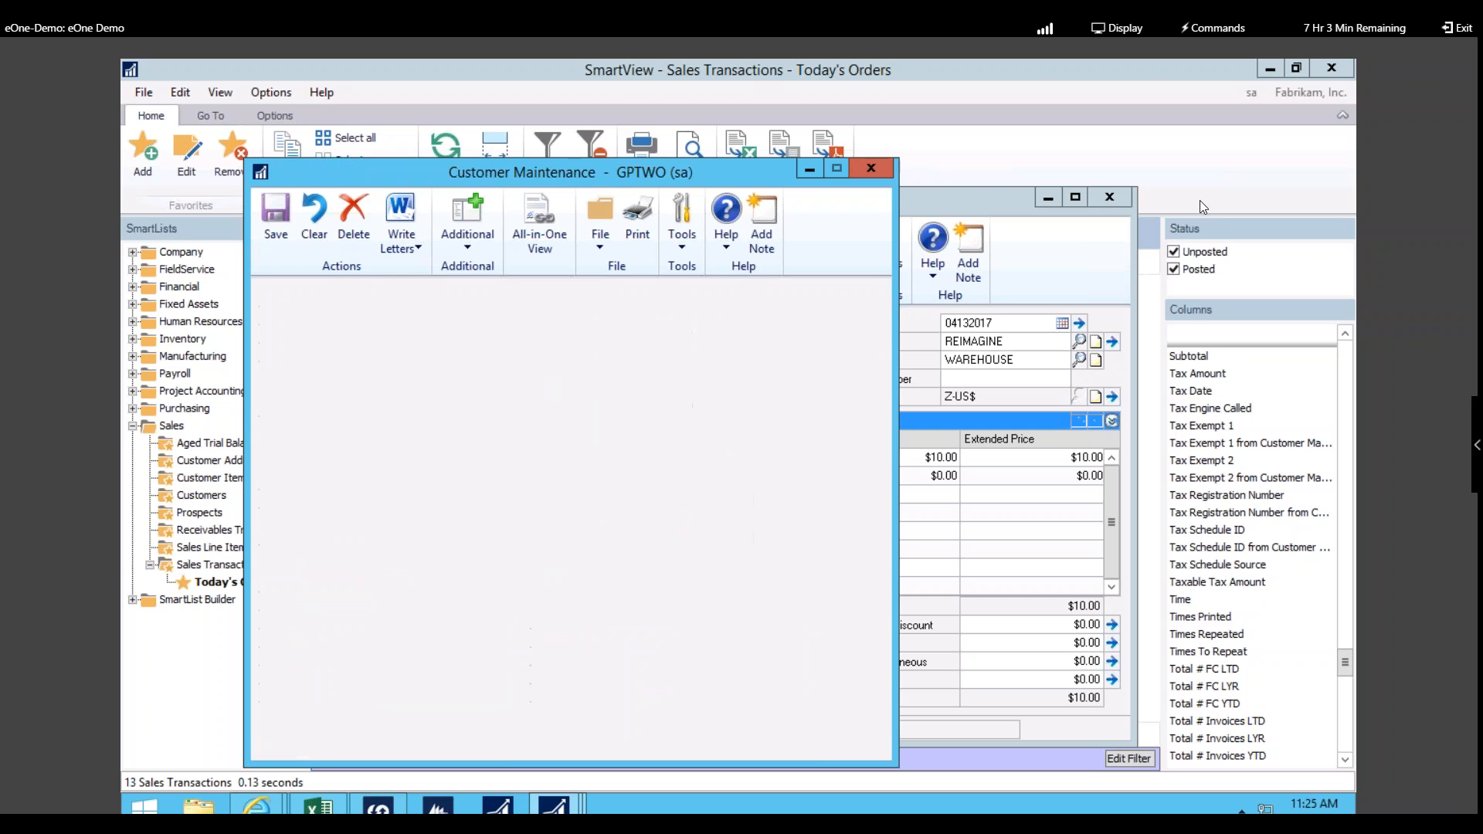
click(1110, 197)
mouse_move(556, 805)
click(740, 702)
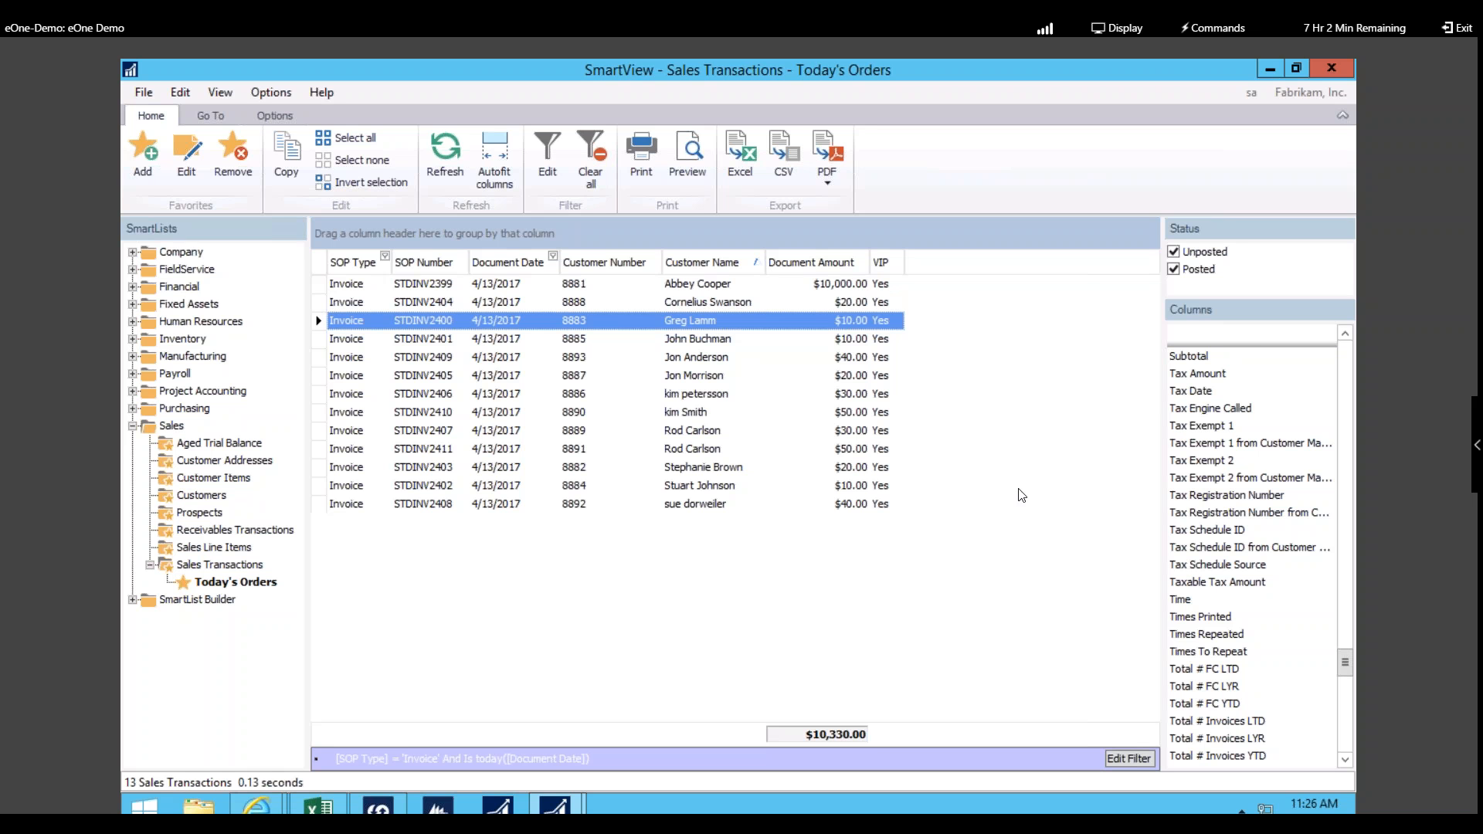
Step: Minimize all windows and open GP - GL Journal - Monthly.xlsm from the desktop Demo folder
click(1268, 73)
click(1269, 72)
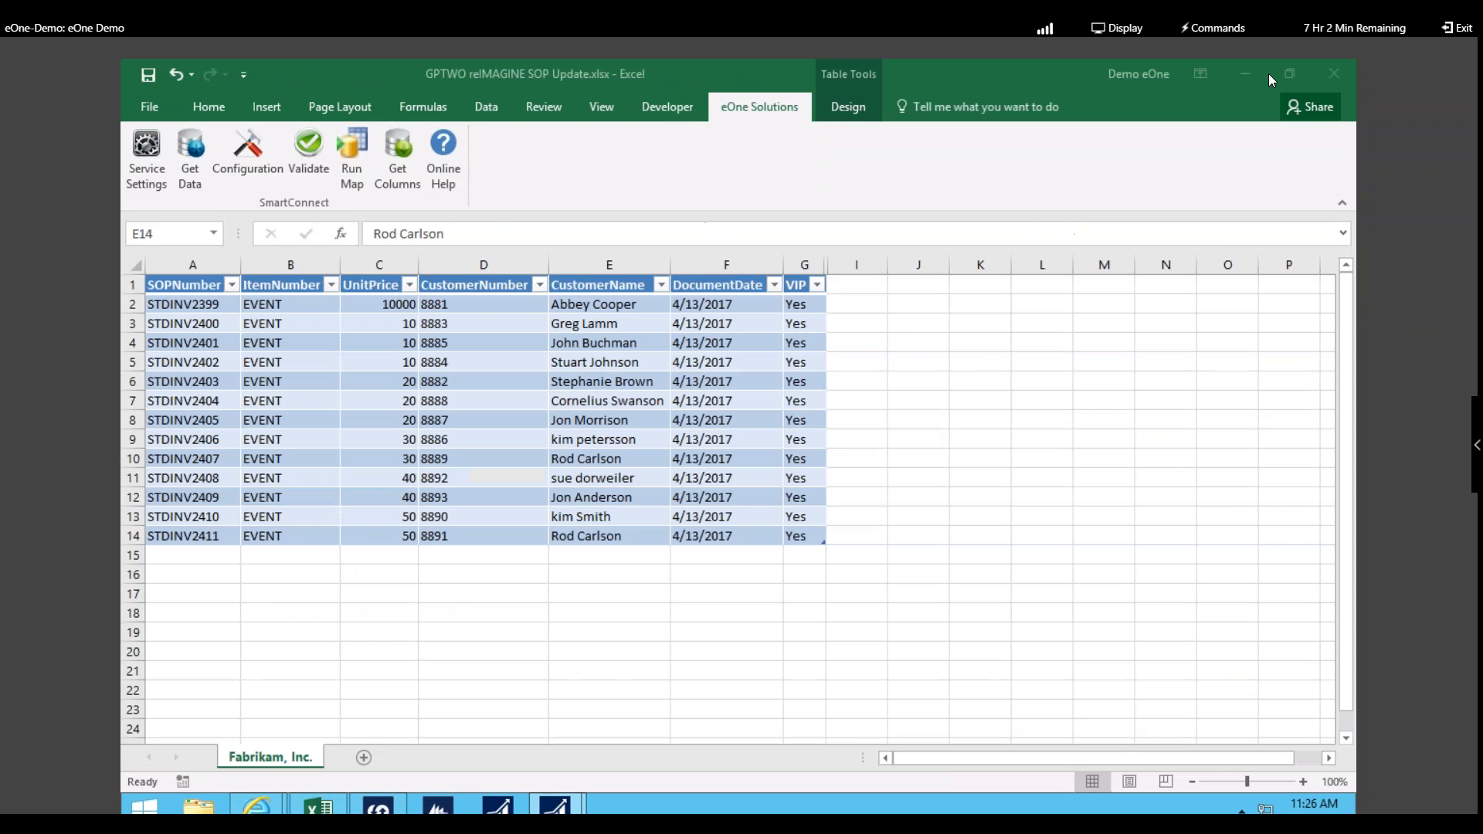
click(1253, 75)
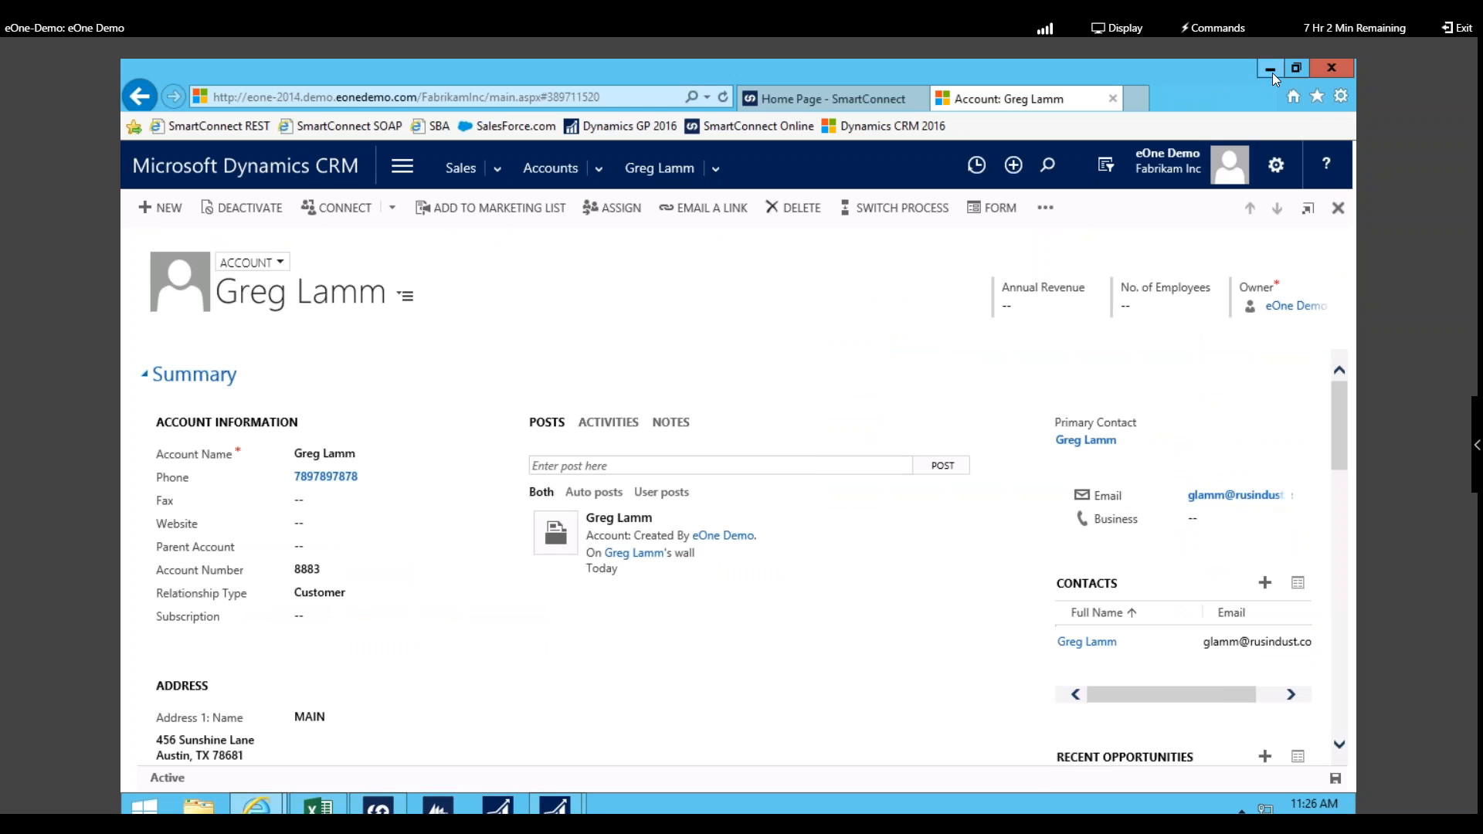
click(1271, 71)
click(1276, 73)
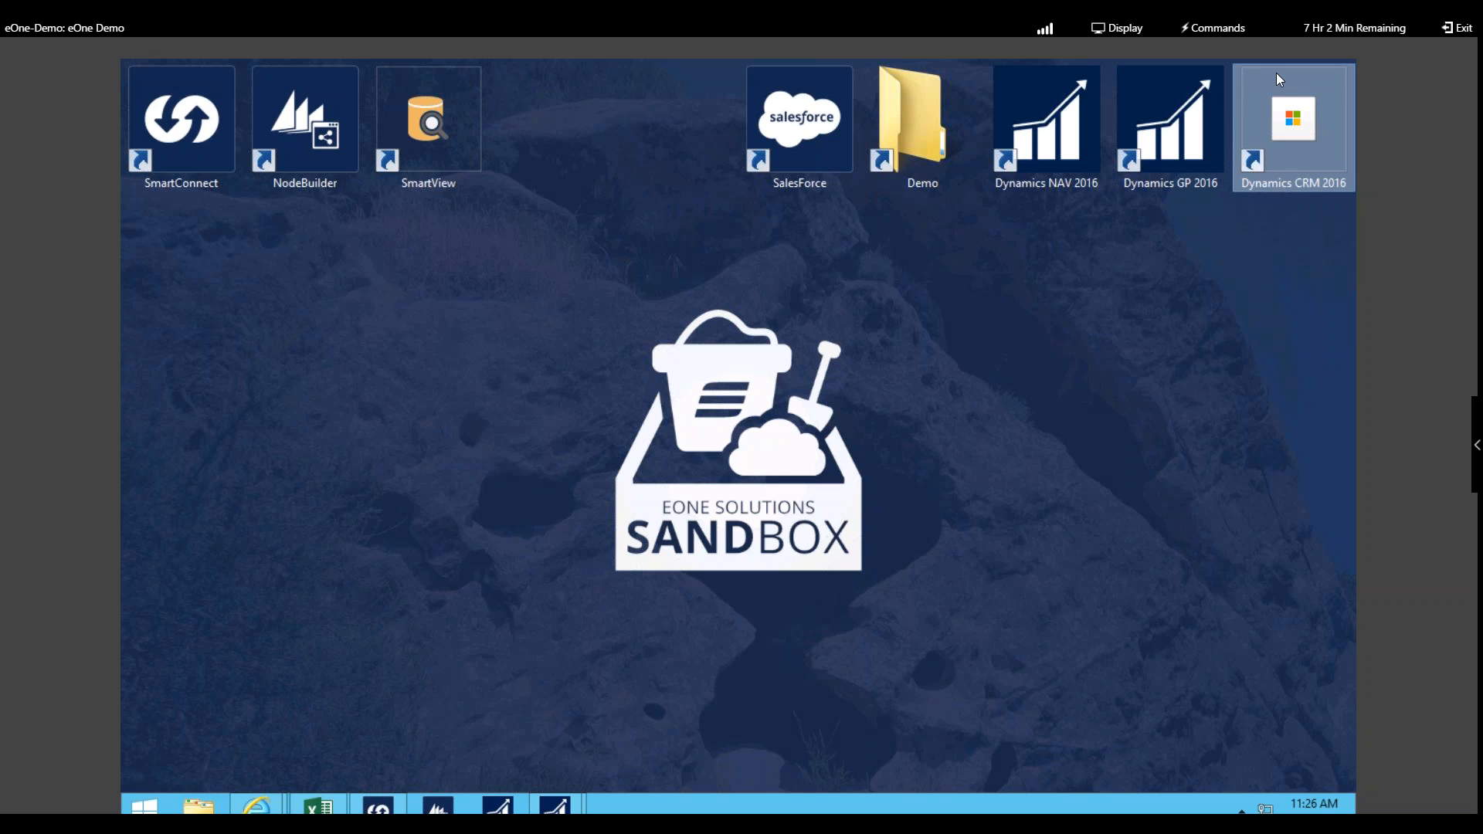
double_click(901, 124)
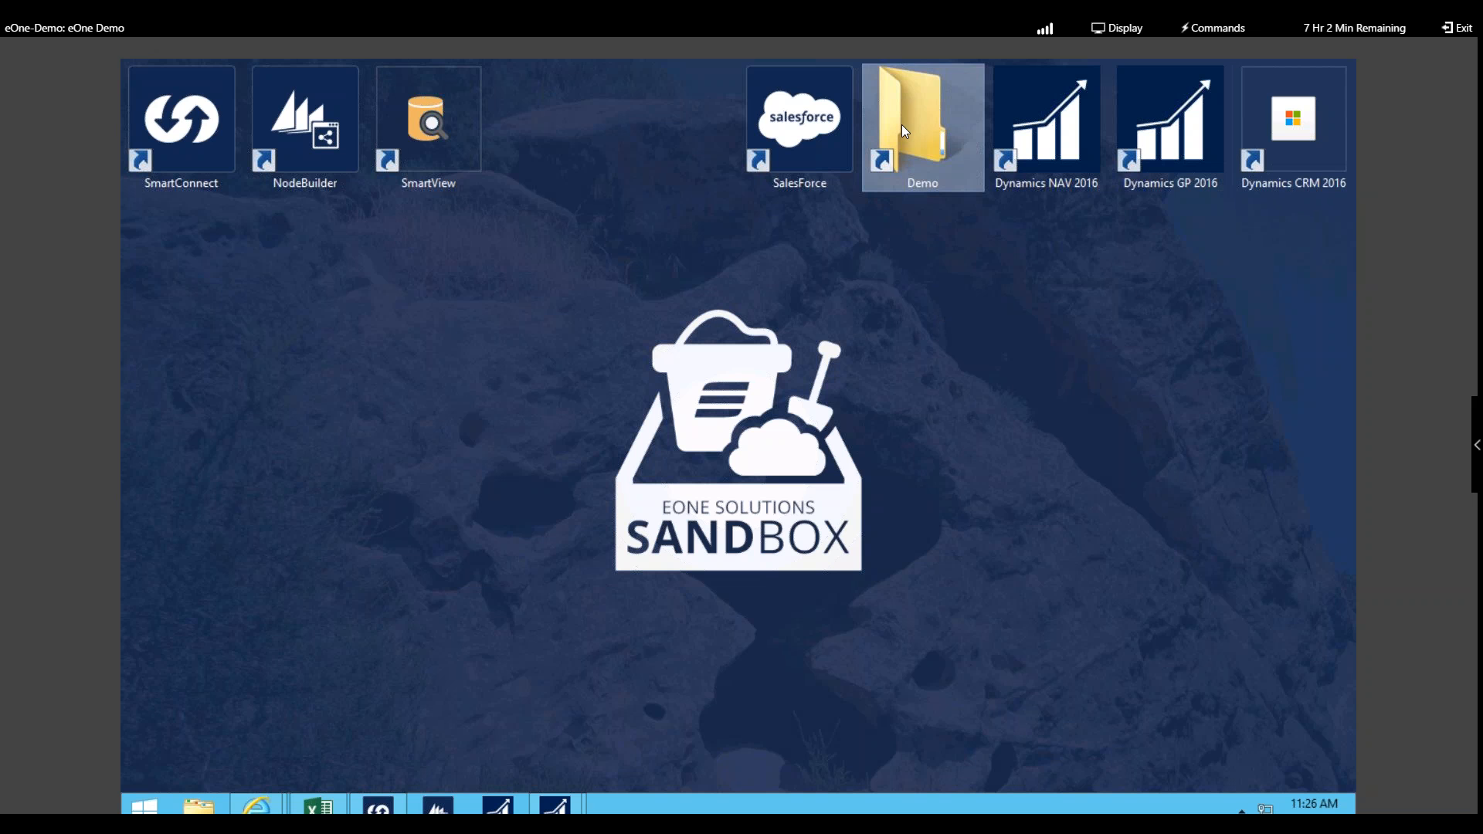
double_click(433, 553)
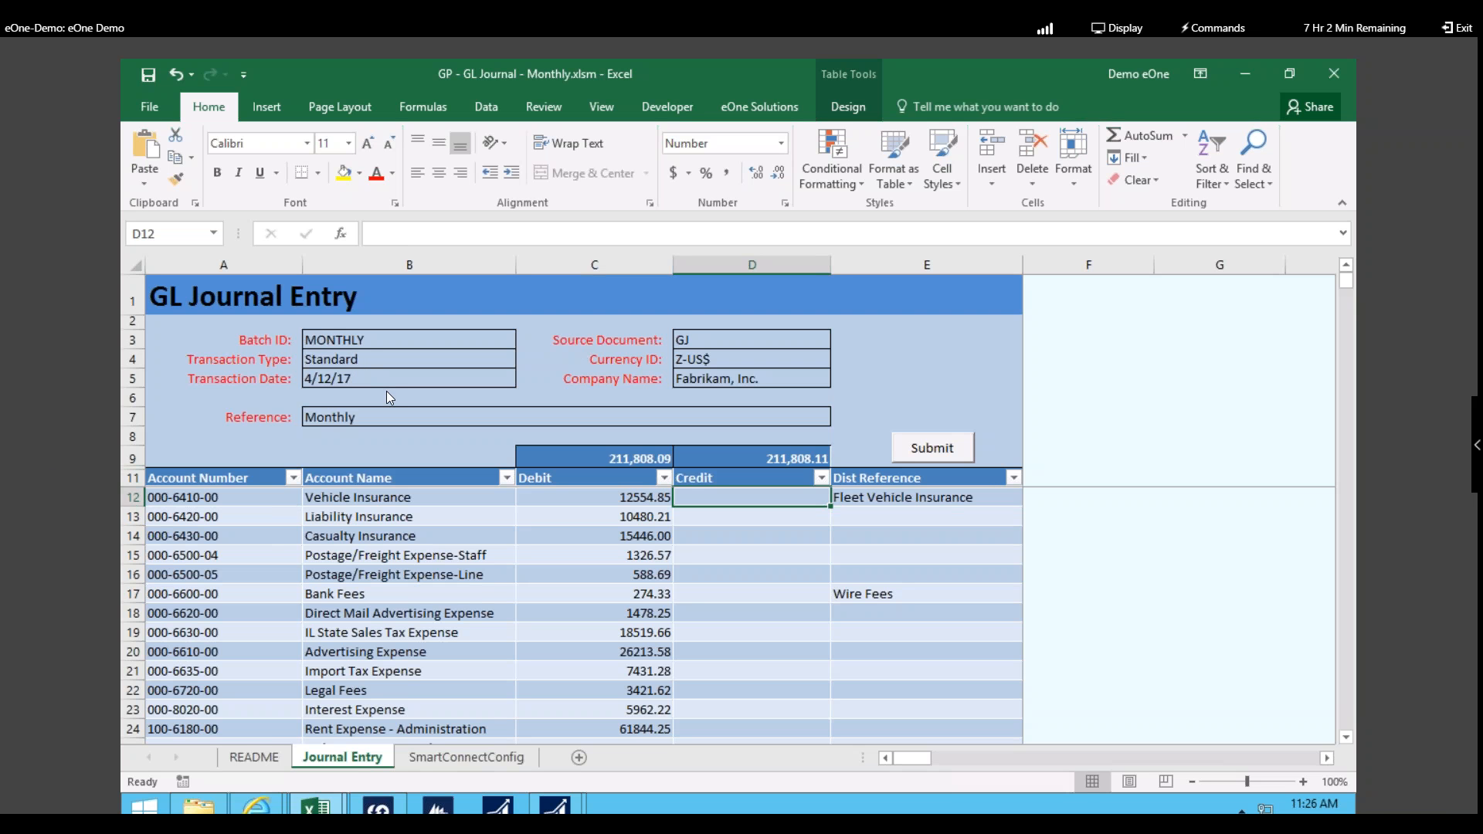
Step: Confirm the Currency ID stays Z-US$ and the Company Name stays Fabrikam, Inc
click(759, 360)
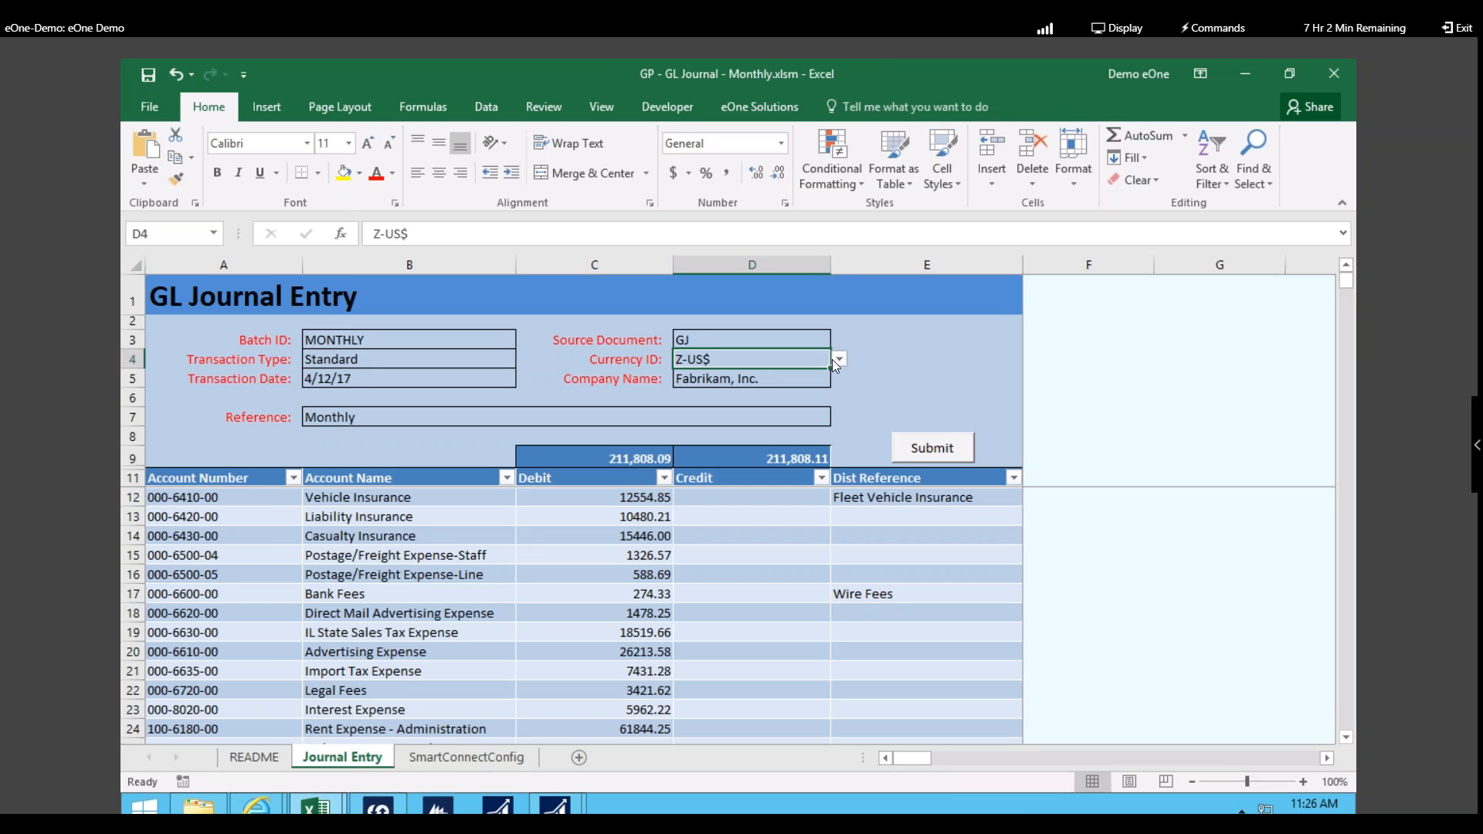
click(840, 360)
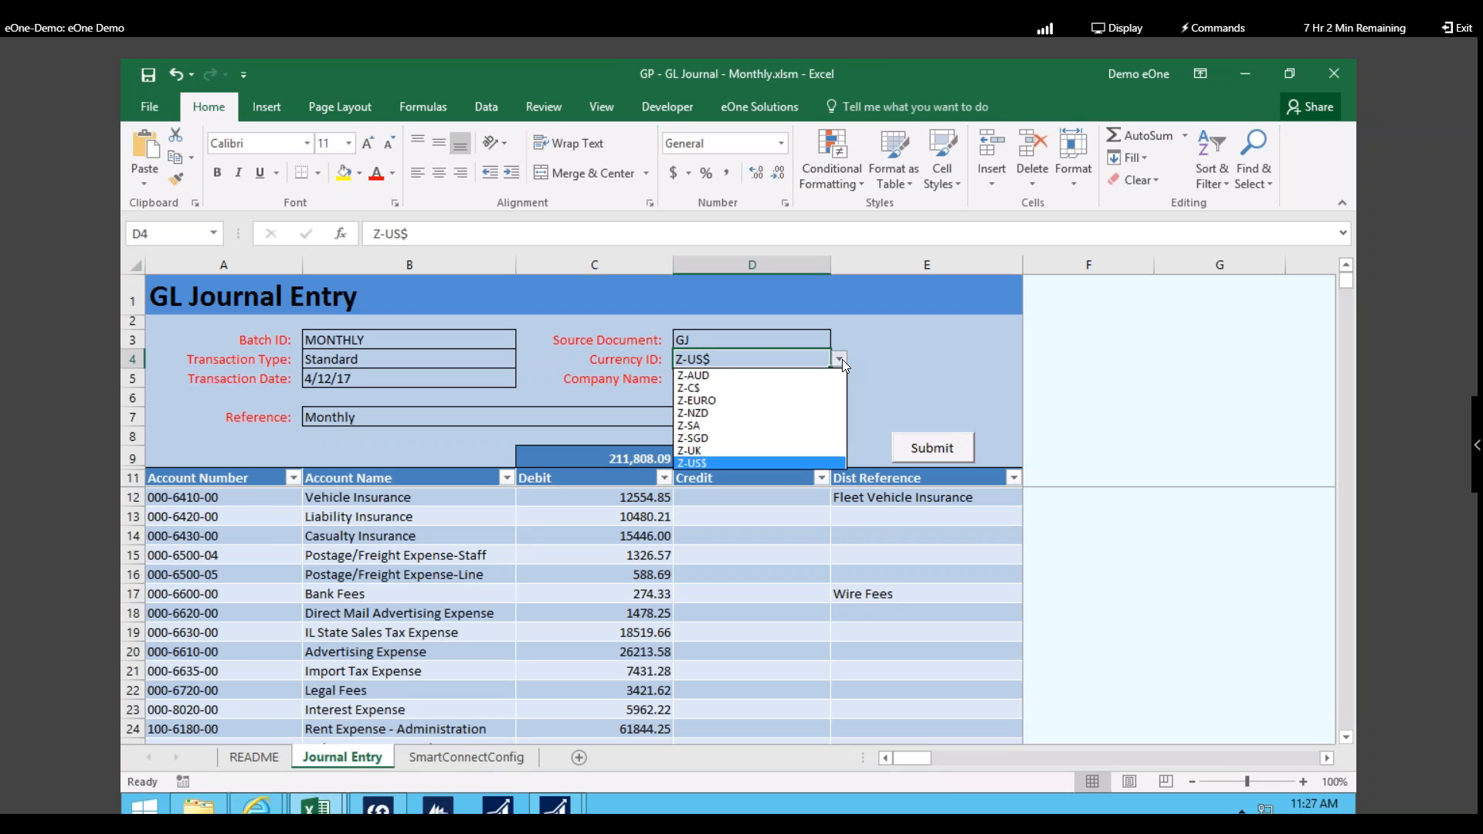
click(841, 360)
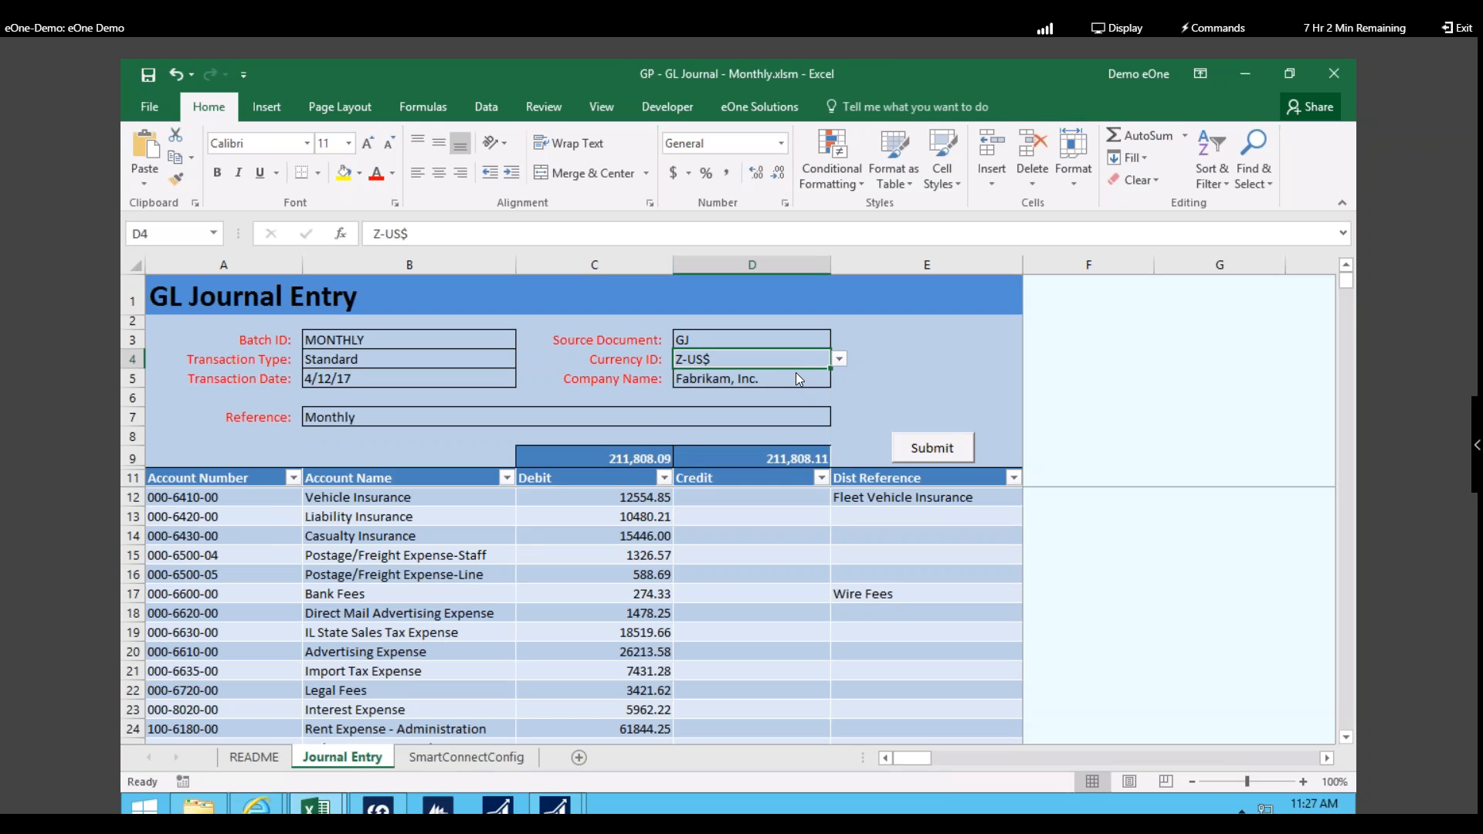
click(802, 381)
click(840, 380)
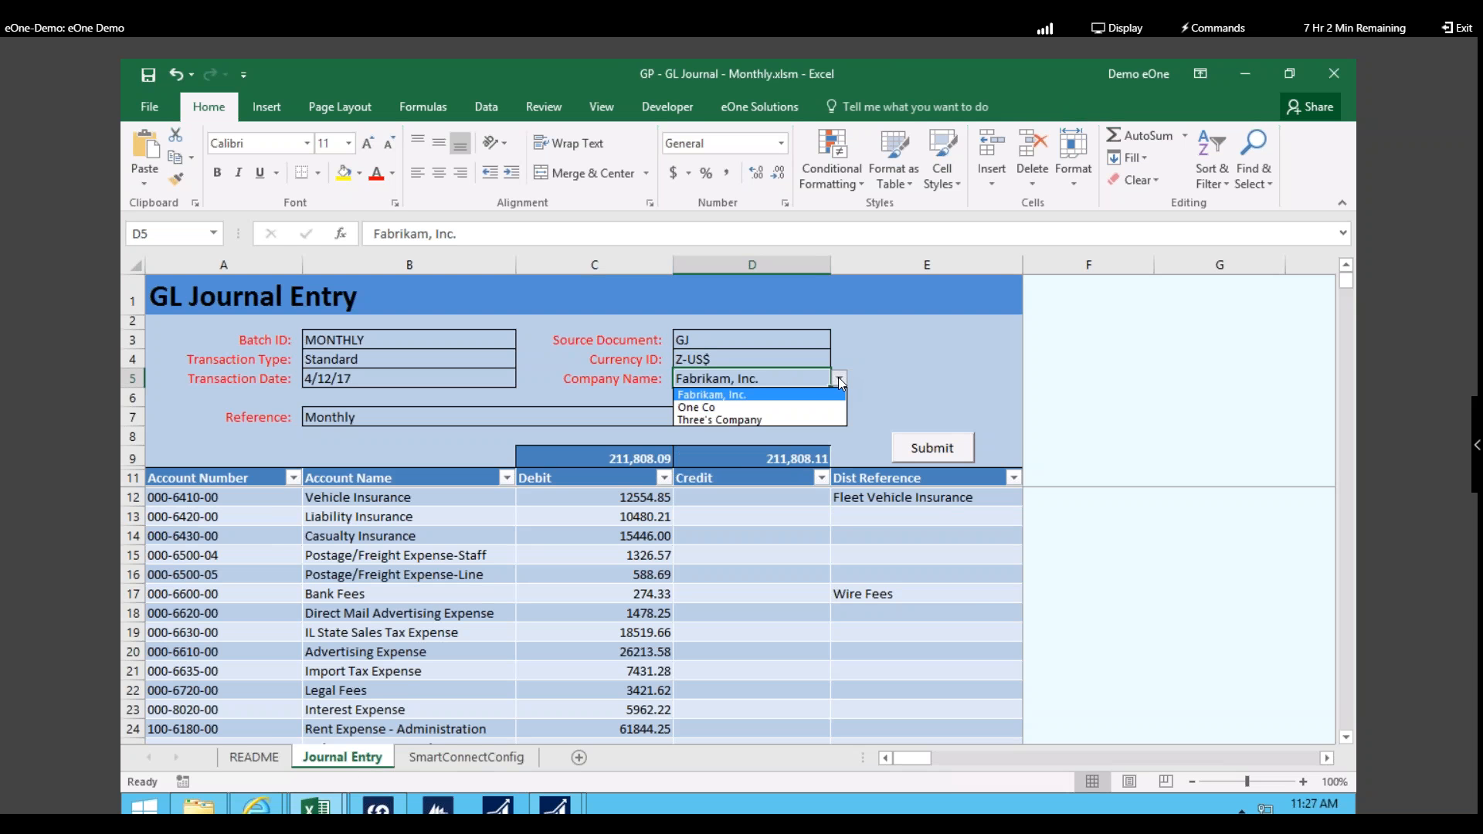
click(840, 383)
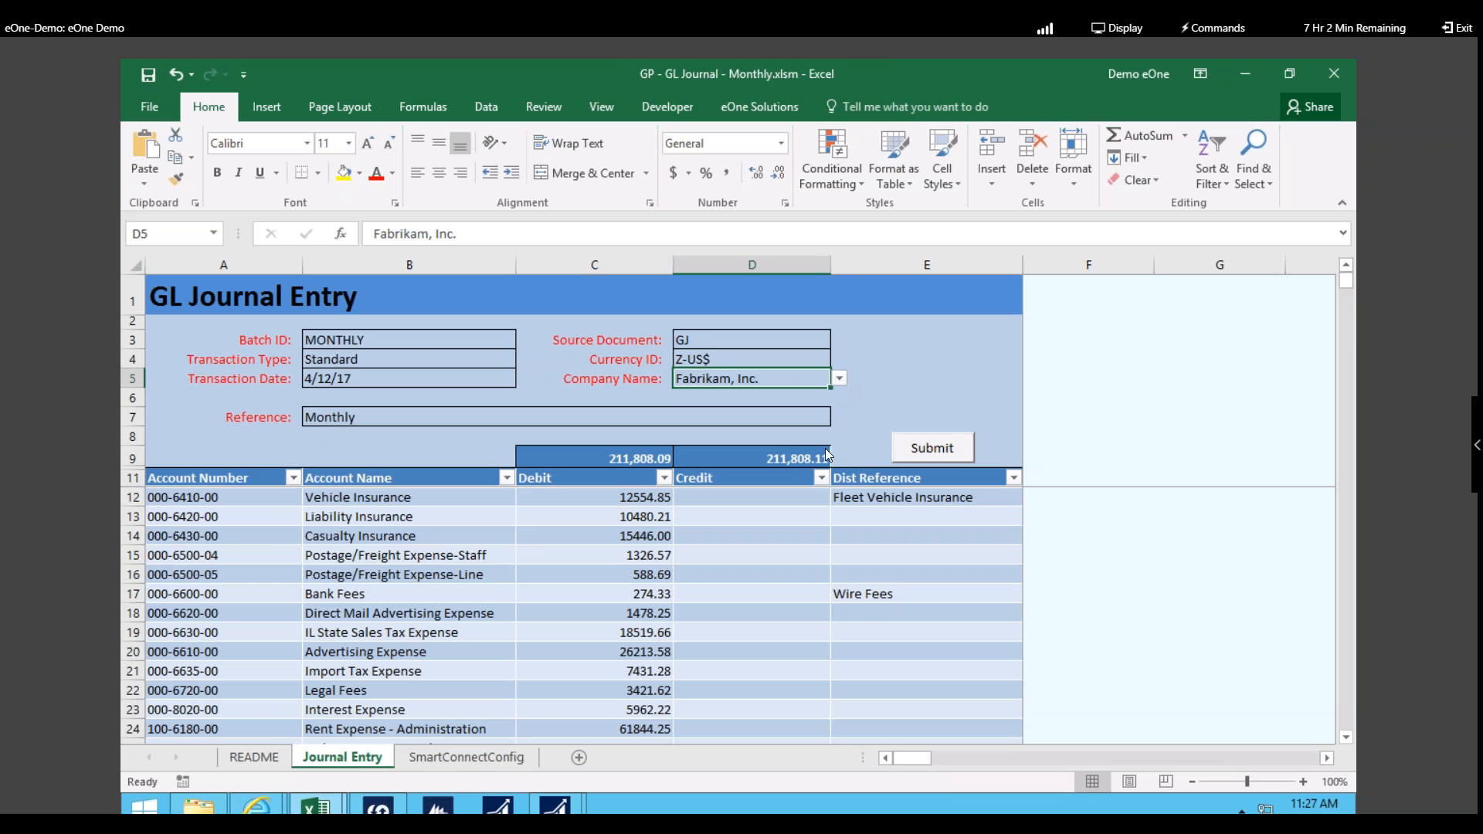
Step: Correct the Vehicle Insurance debit to 12554.87
click(596, 552)
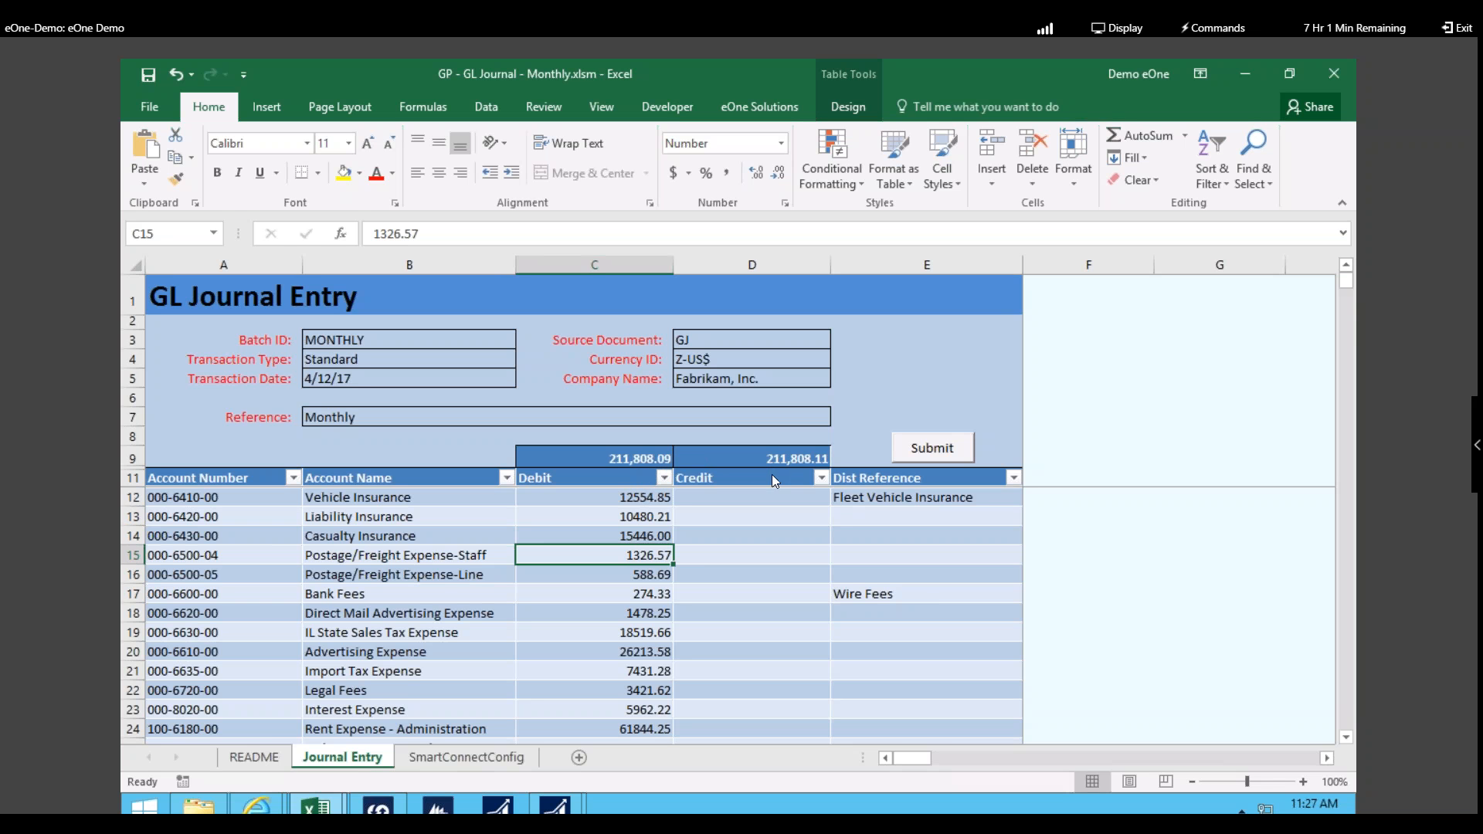
click(653, 502)
click(437, 236)
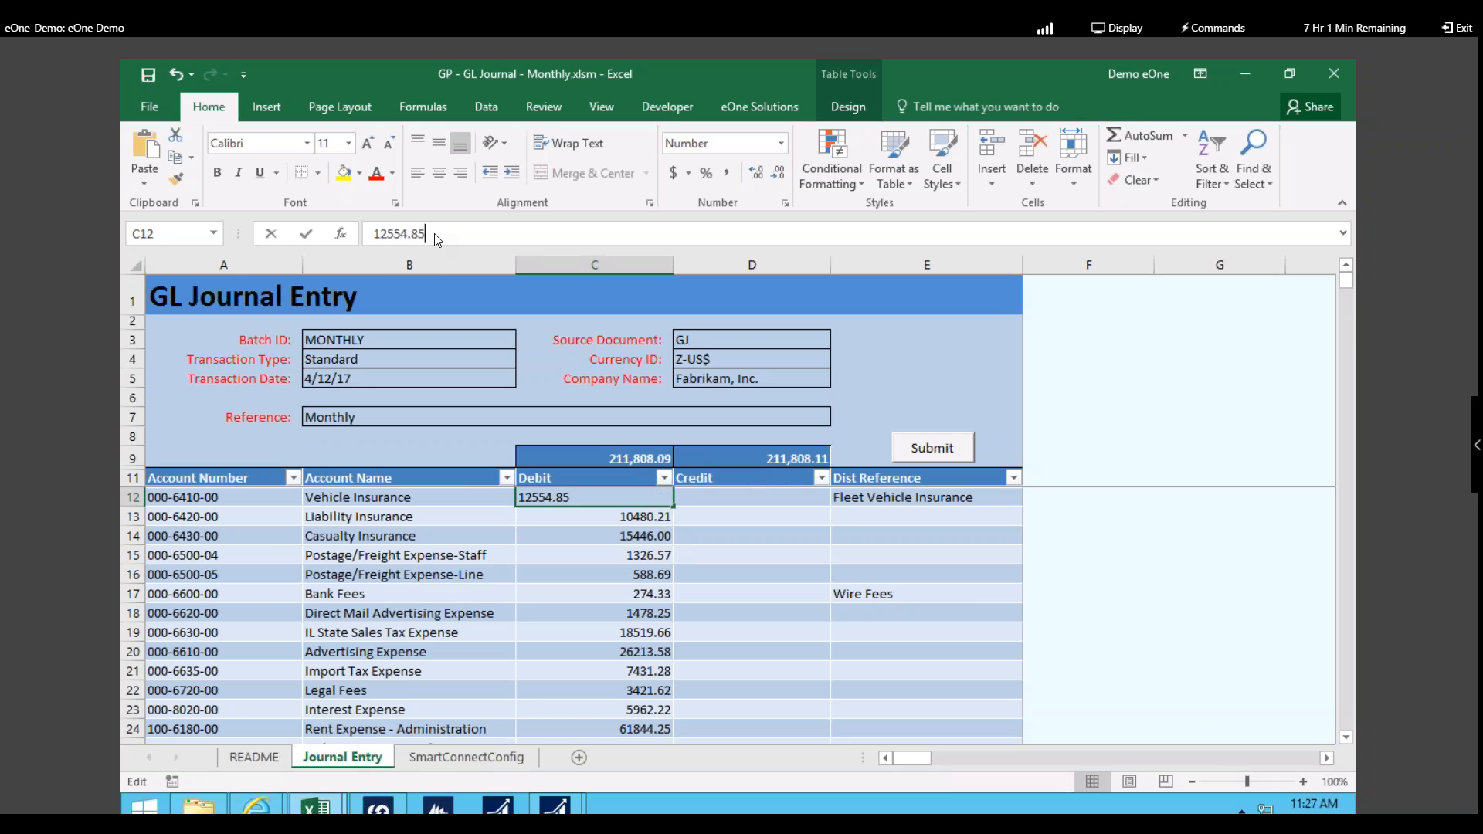
key(BackSpace)
text(7)
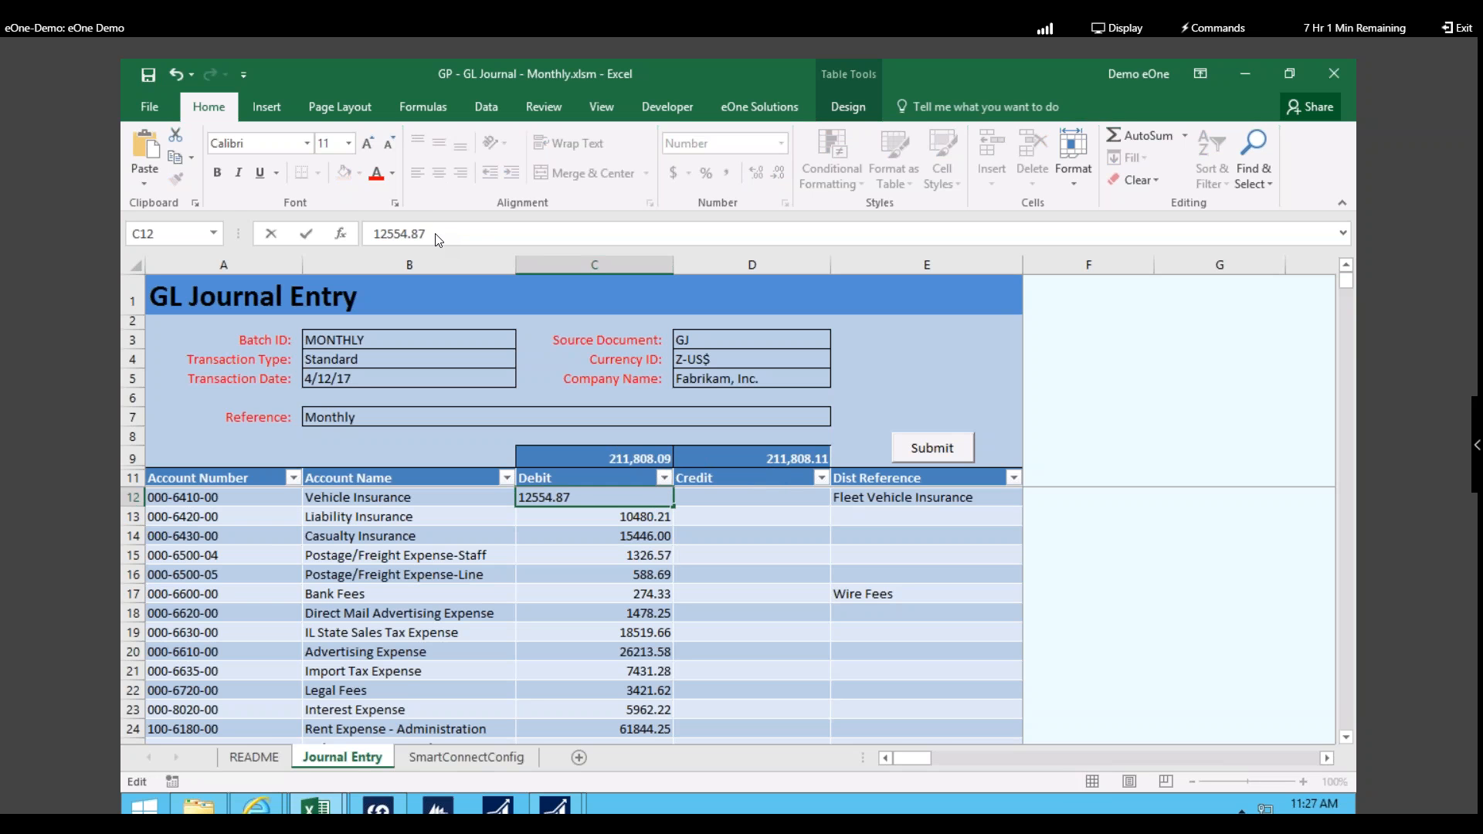
key(Return)
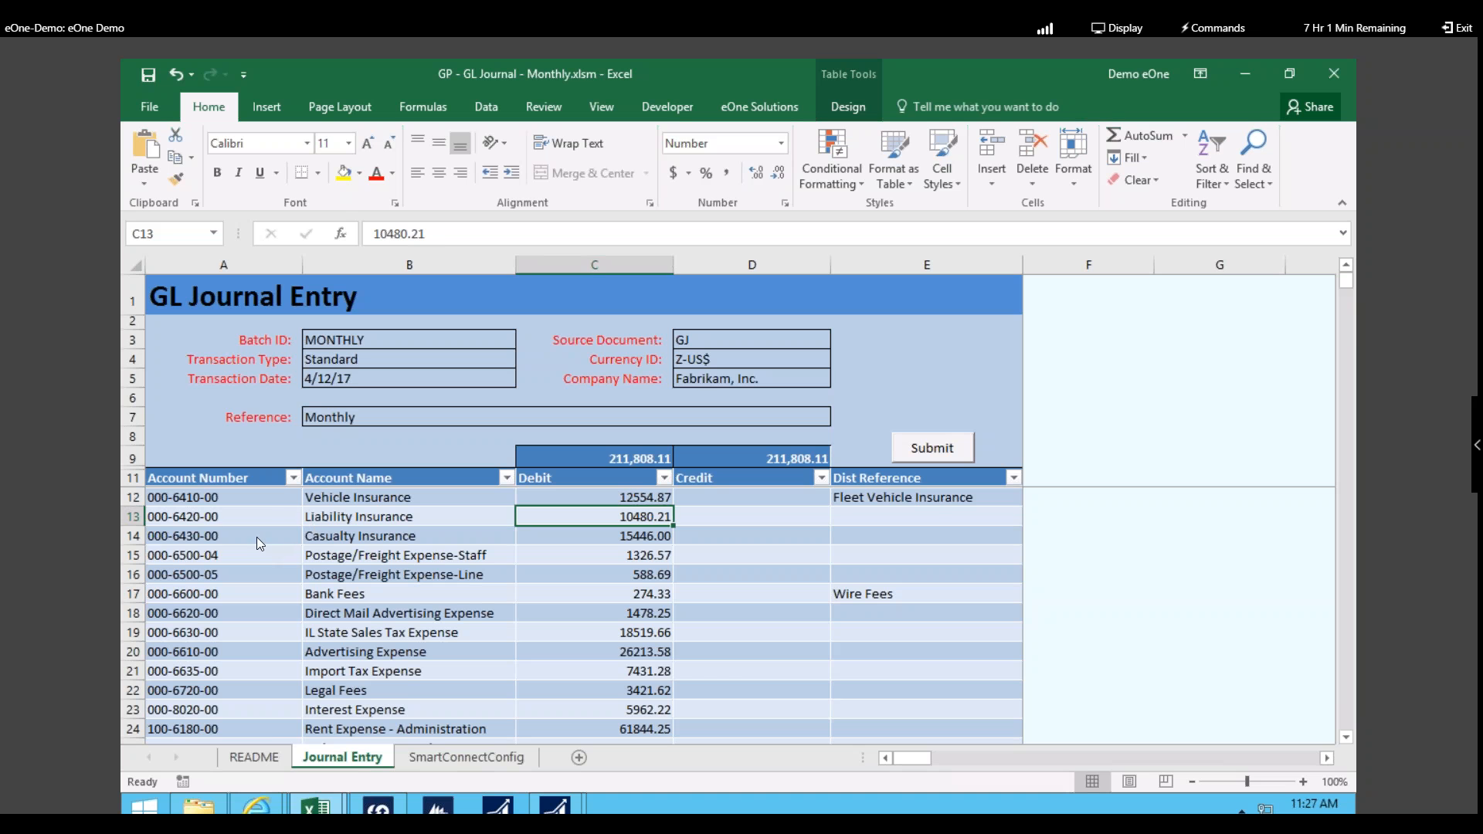
Step: Change row 14's account to 000-6620-00, then to Australia Sales Tax Expense
click(298, 540)
click(310, 536)
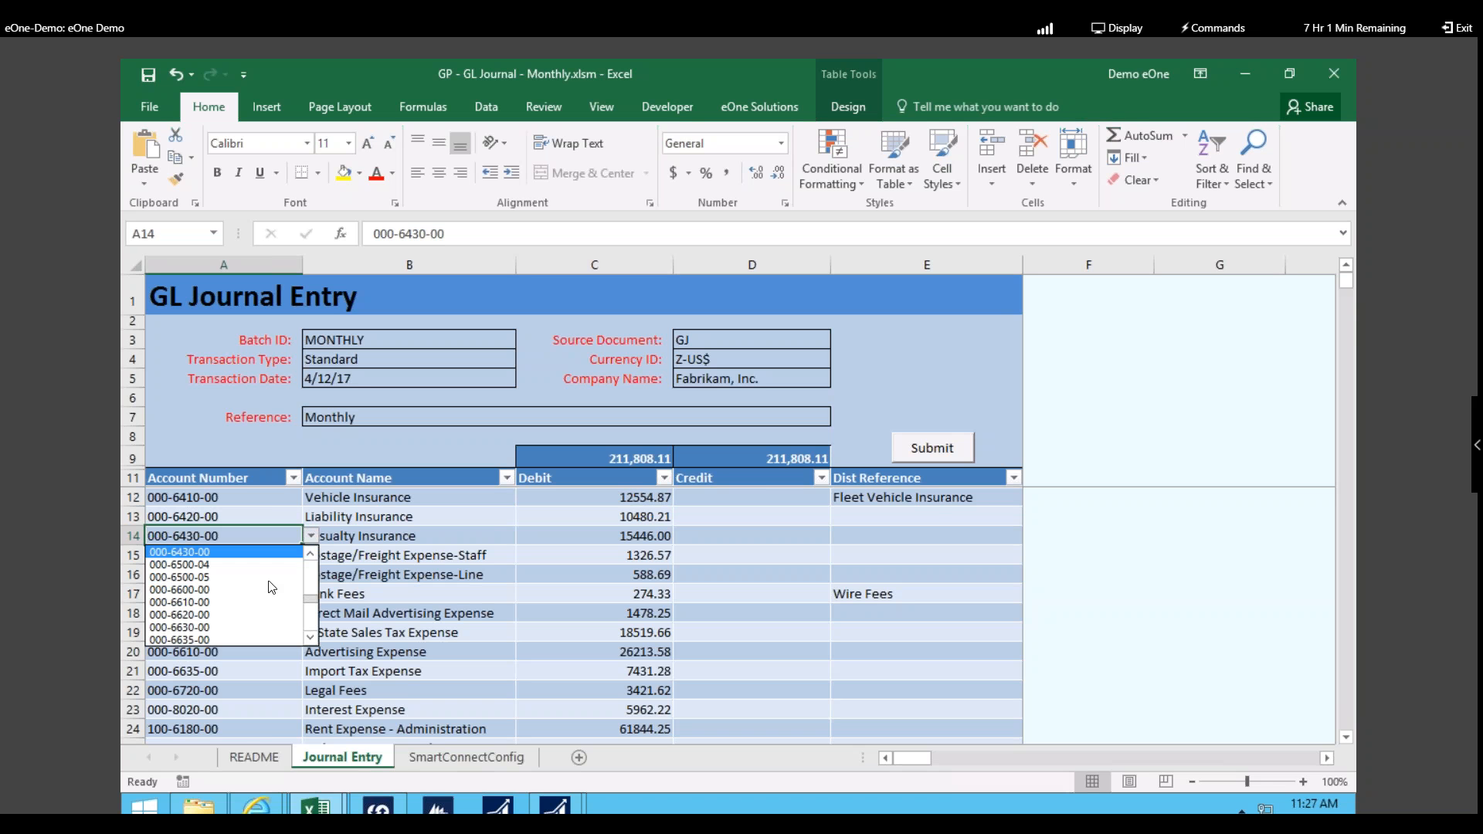
click(256, 615)
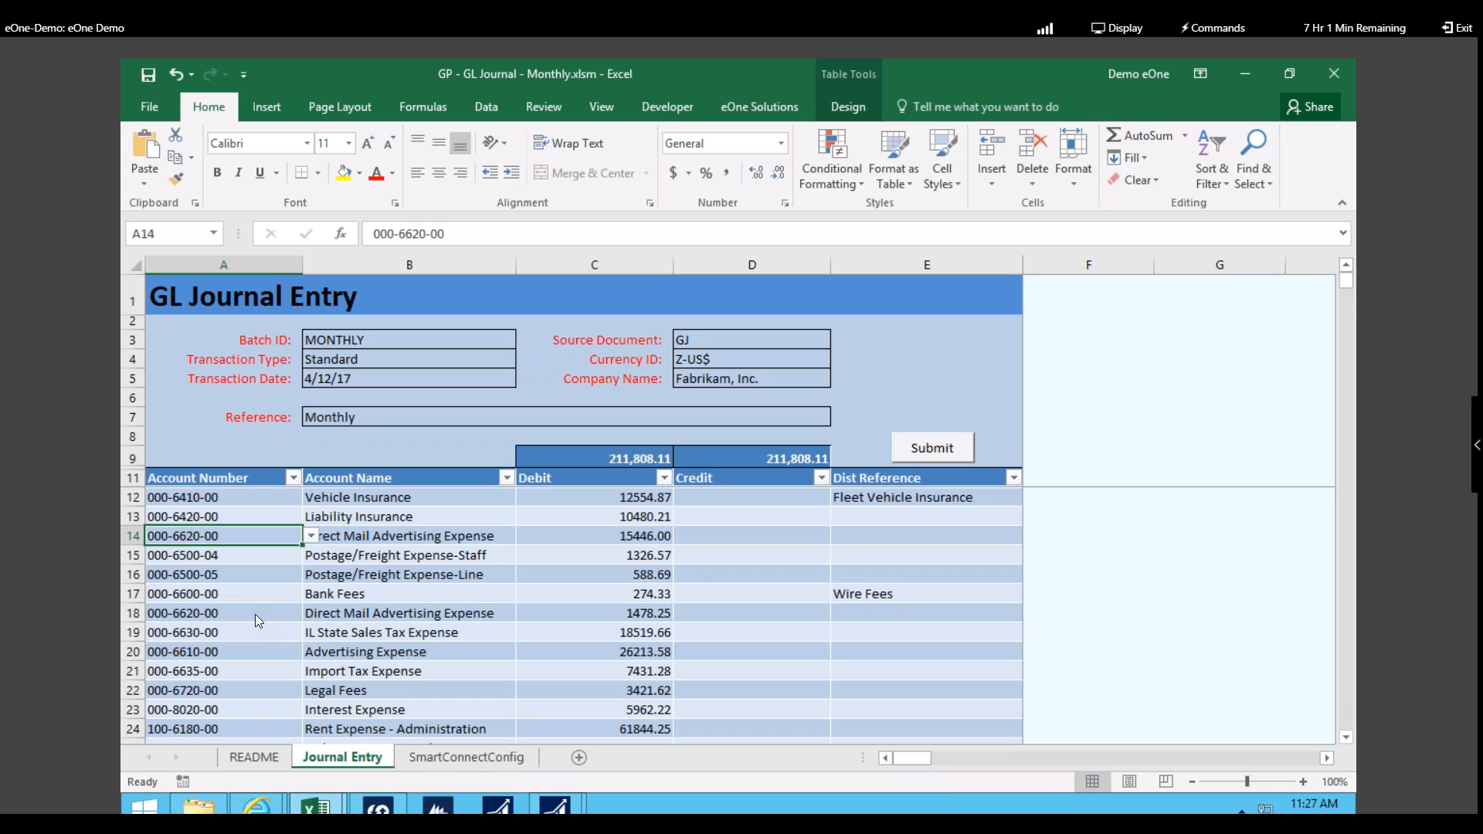
click(433, 539)
click(523, 535)
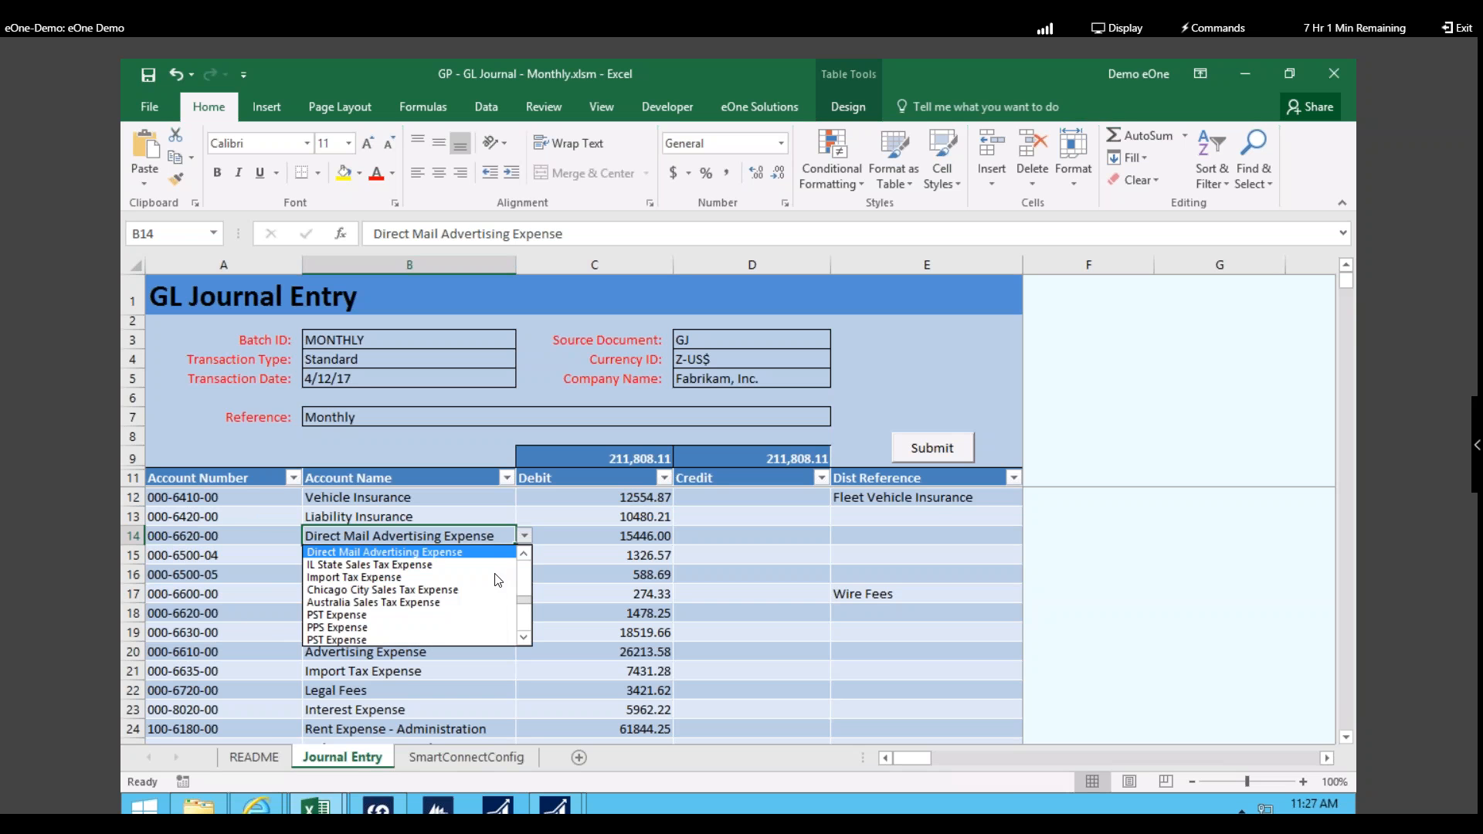
click(471, 604)
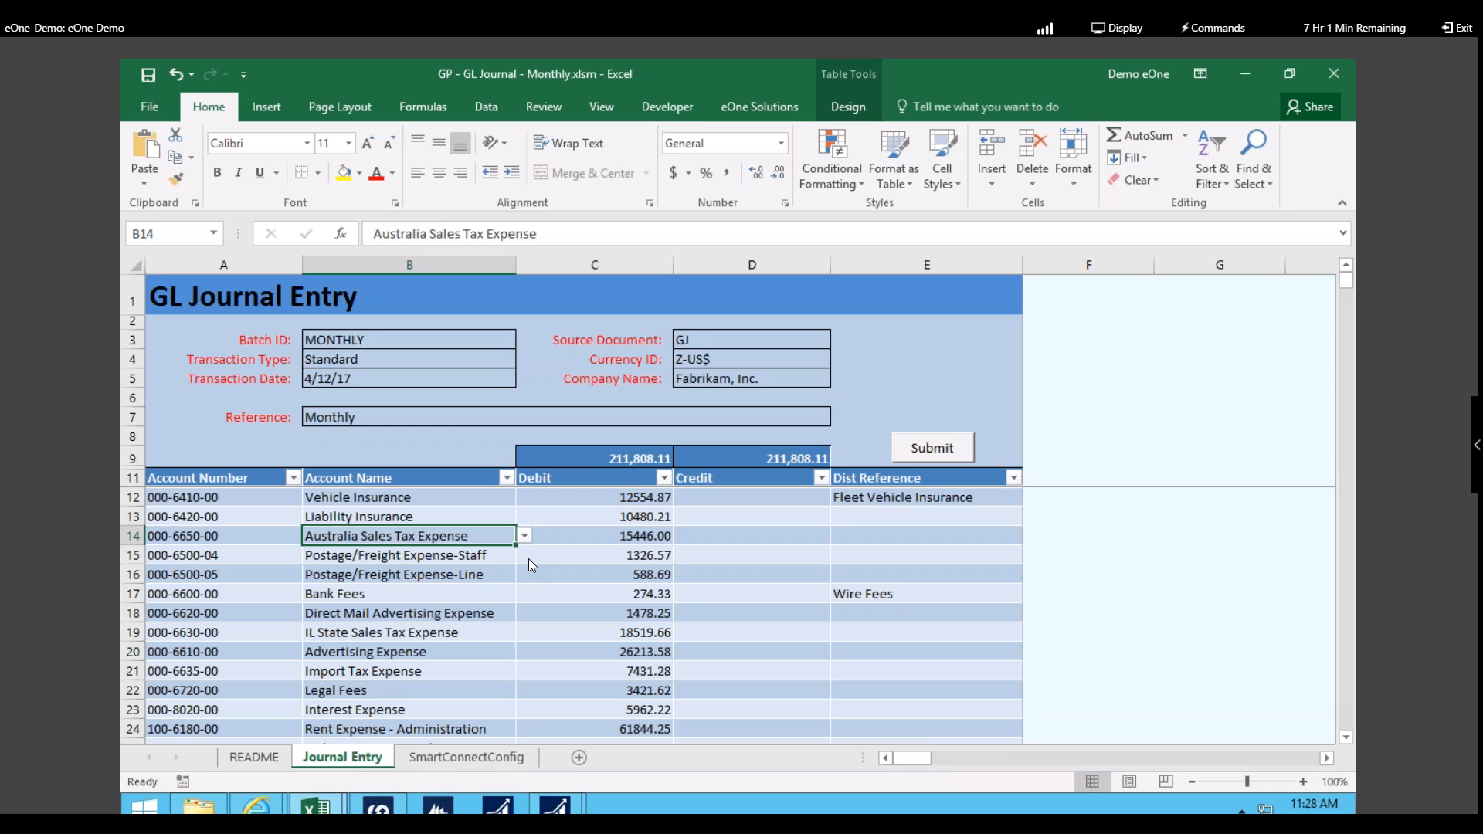
Step: Enter name-based distribution references in E13 through E16, Liability Insurance to Postage/Freight rows
click(929, 514)
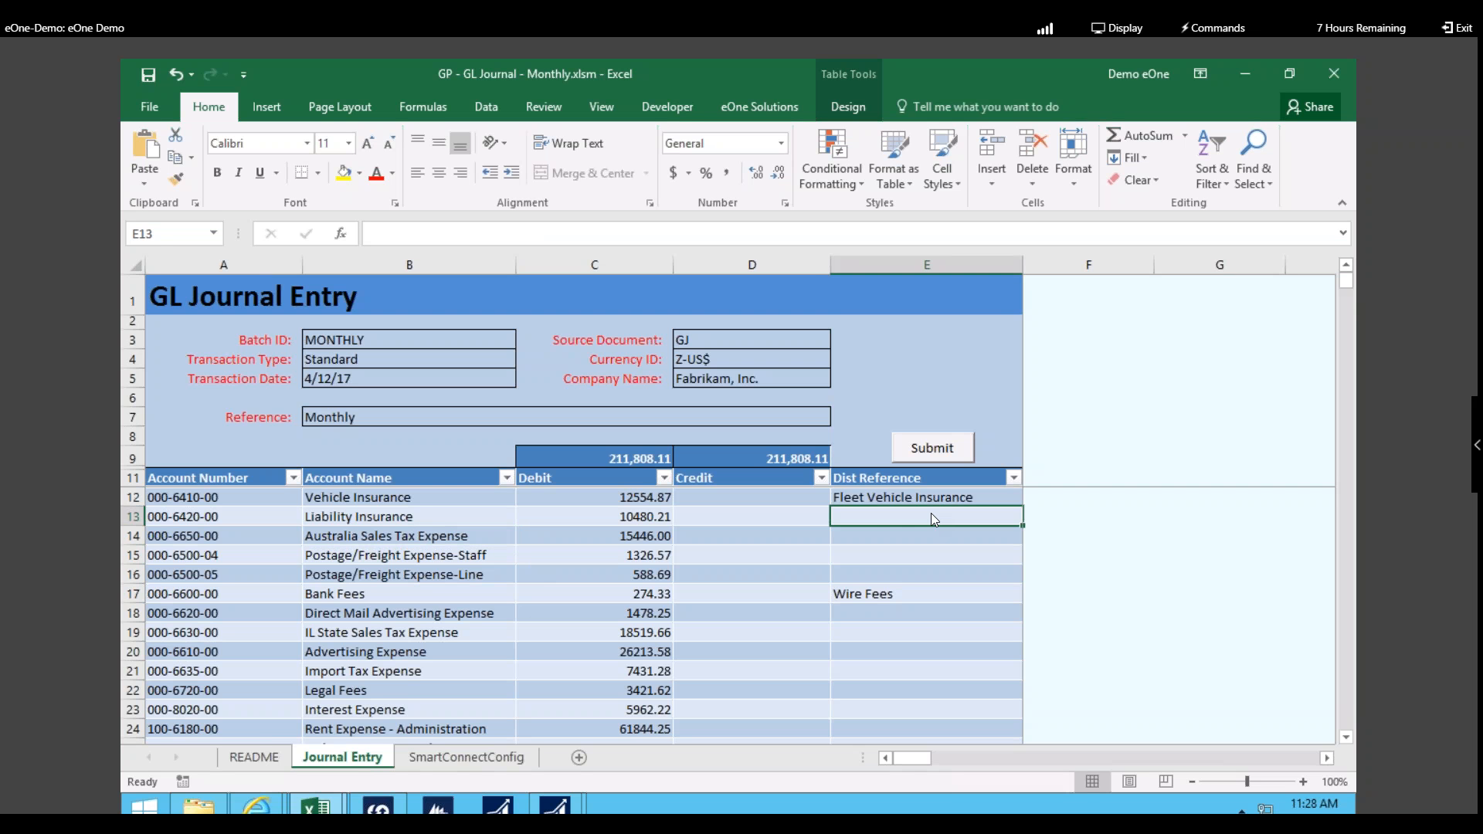
text(Kim)
key(Return)
text(Greg)
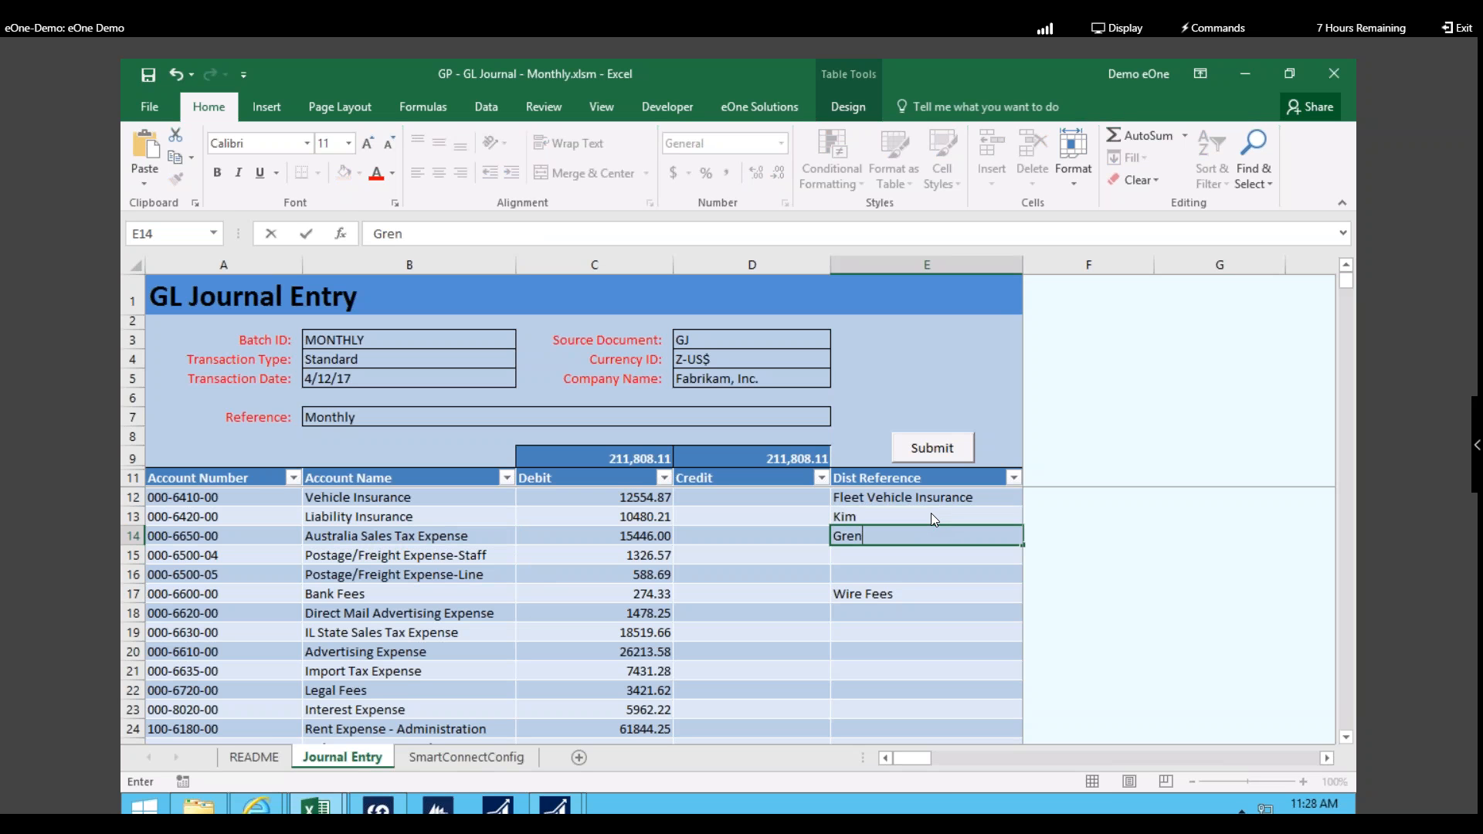
key(Return)
text(Jon)
key(Return)
text(abbey)
key(Return)
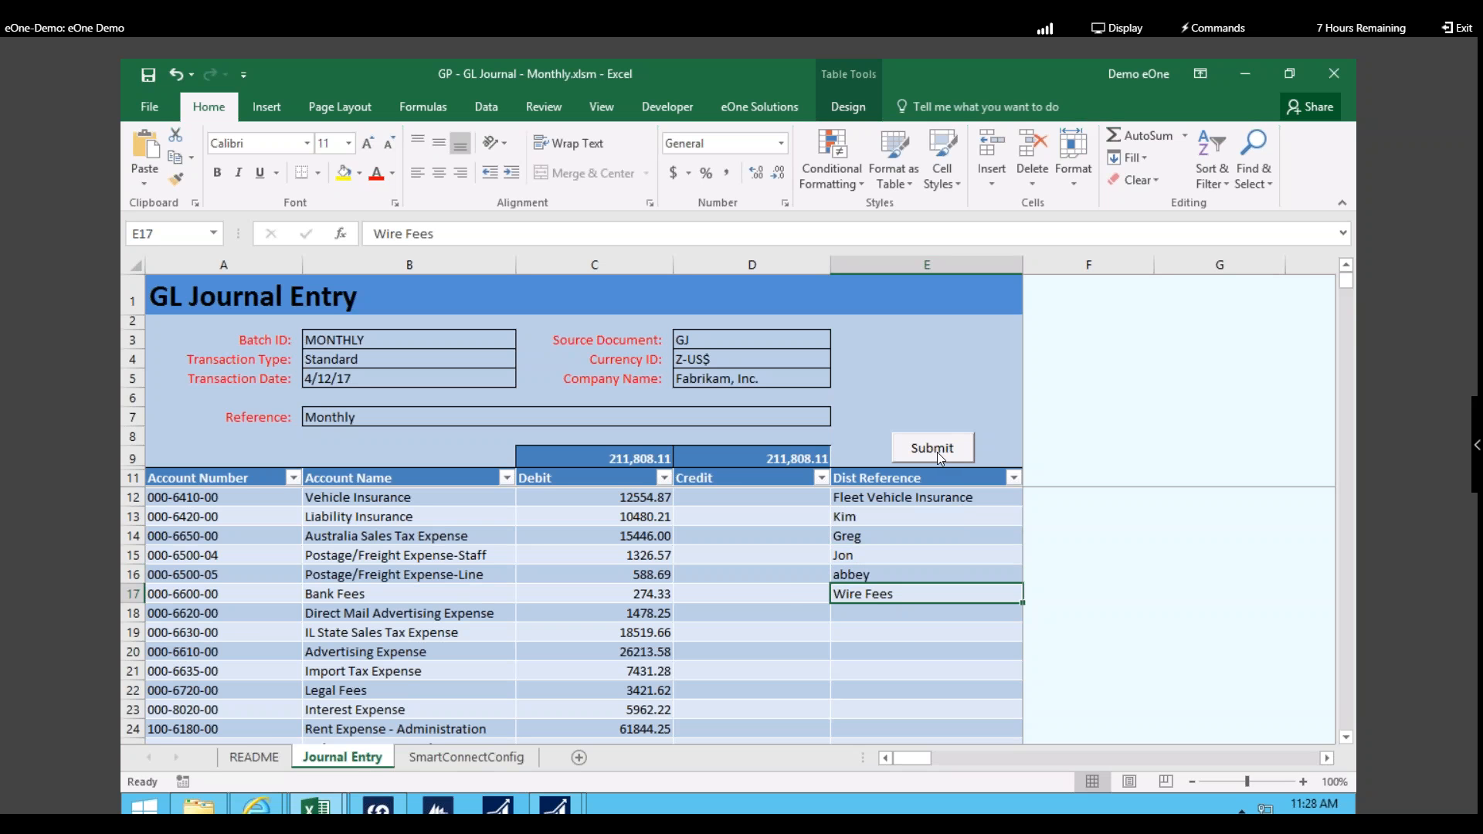
Step: Submit the GL journal to create the GP transaction, then show Dynamics GP's Financial page
click(814, 500)
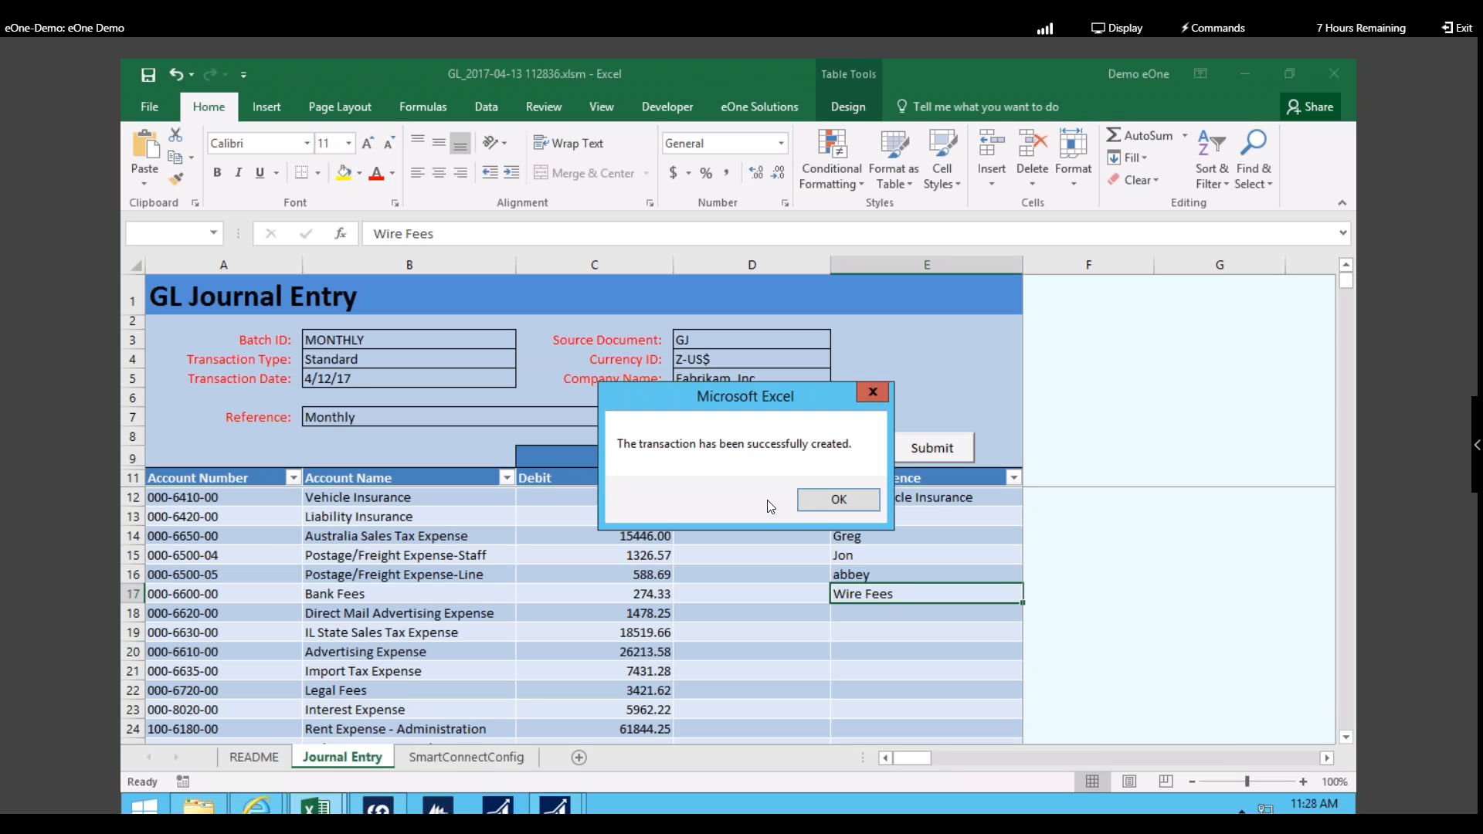
click(828, 503)
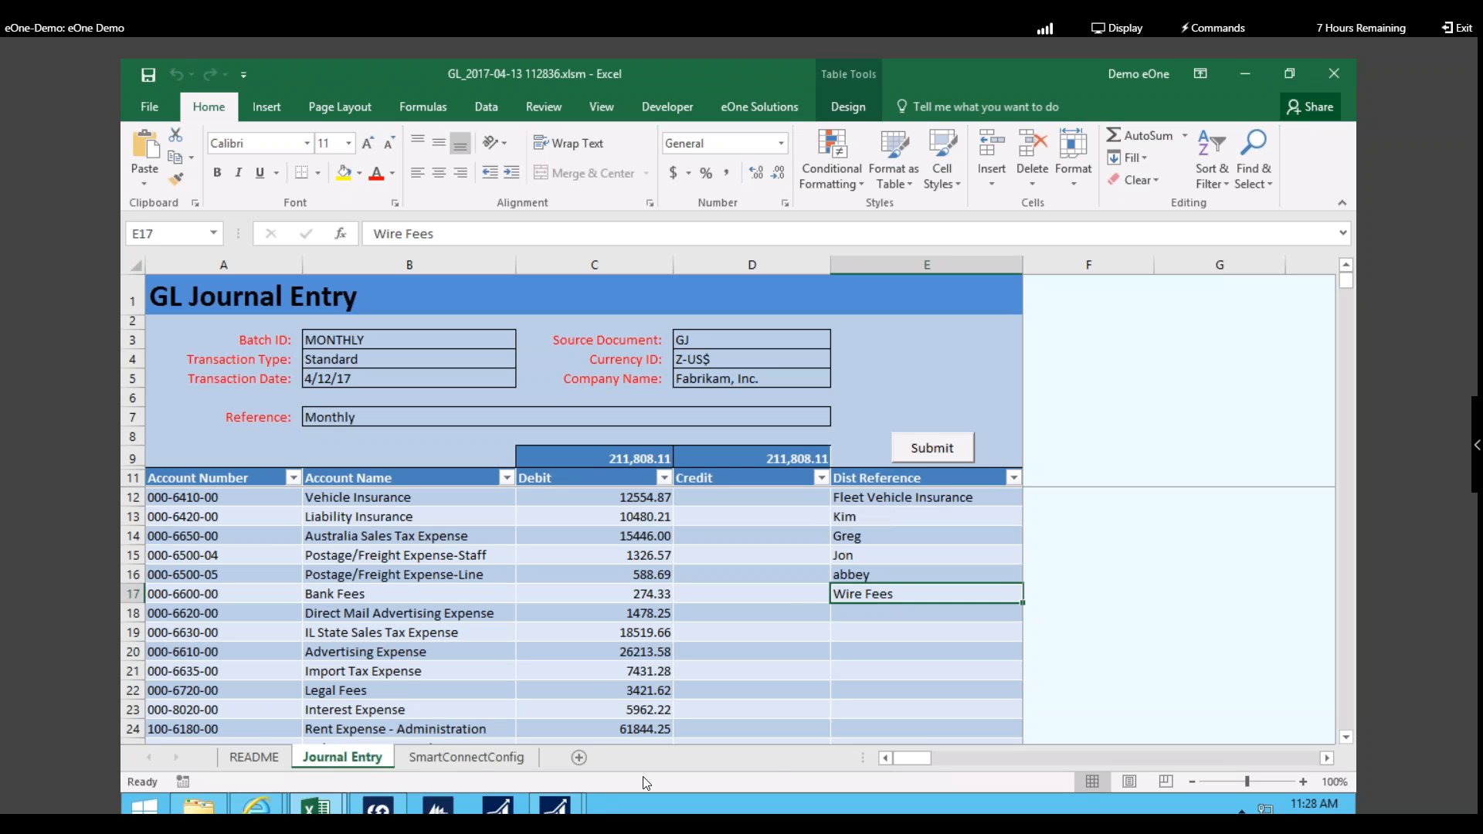
mouse_move(379, 806)
click(418, 726)
click(182, 564)
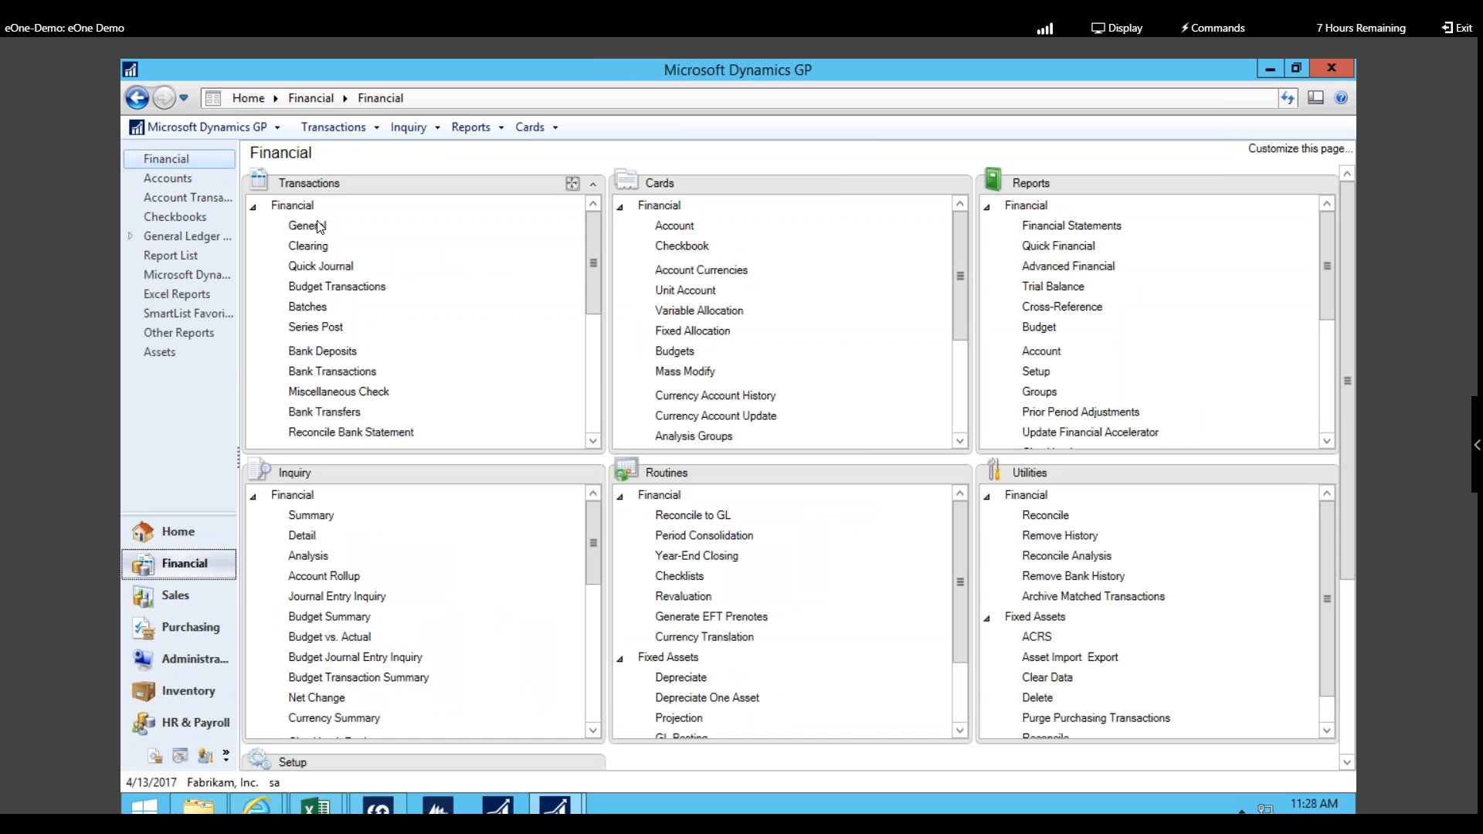
Step: Load journal entry 3473, review its lines and distribution references, then close it
click(308, 227)
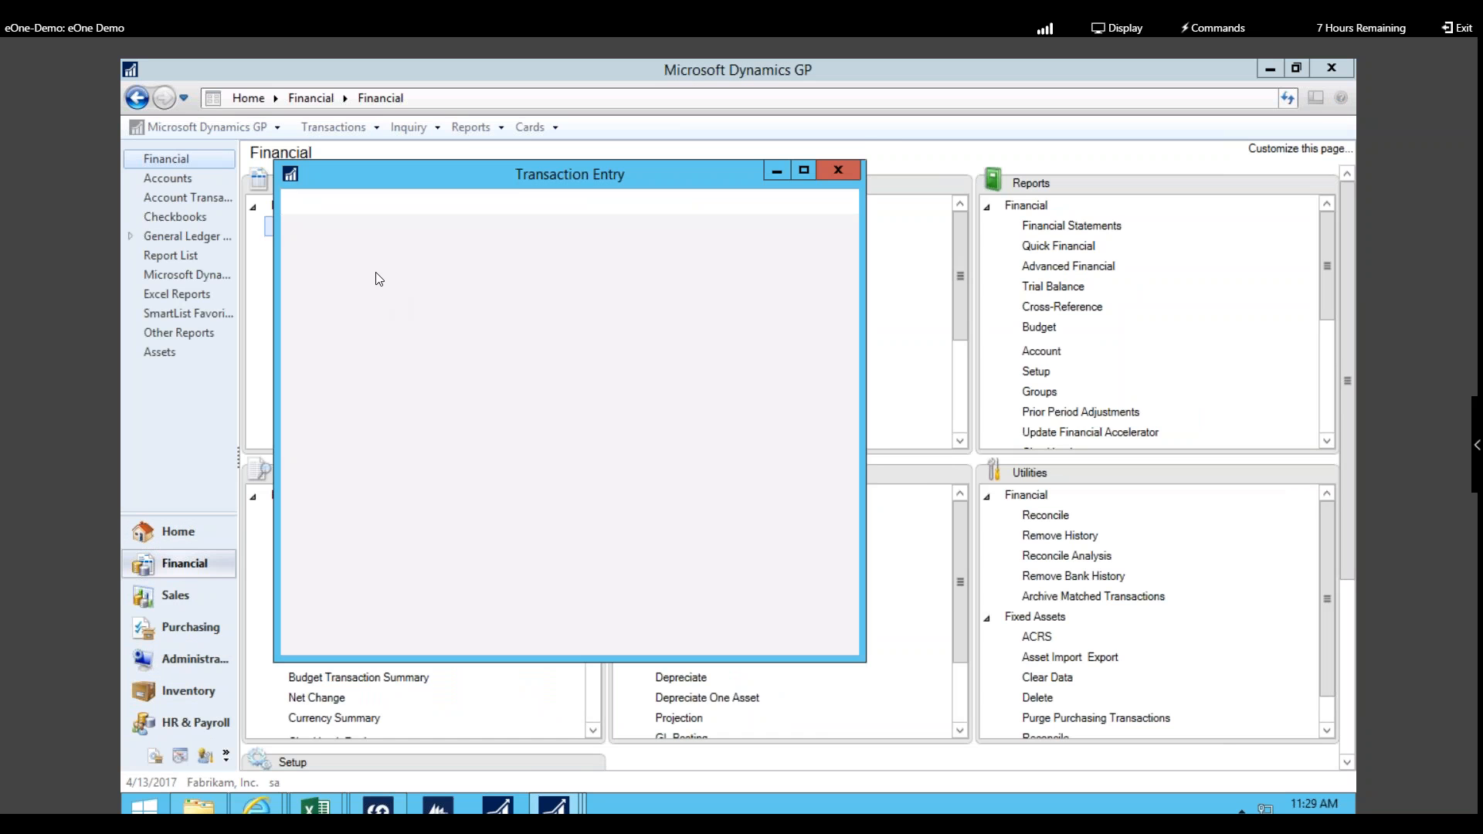
text(3473)
key(Tab)
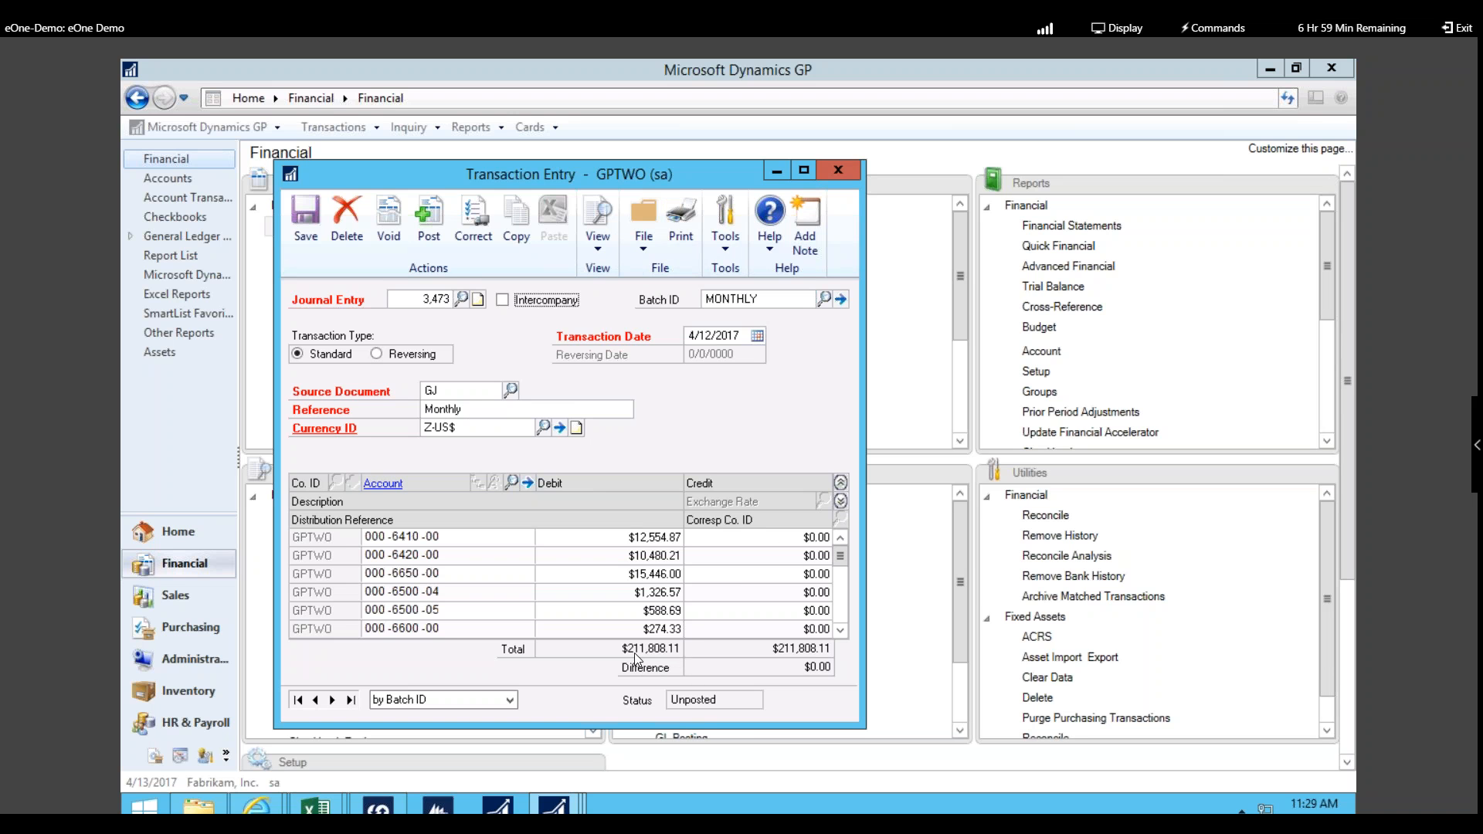
click(839, 501)
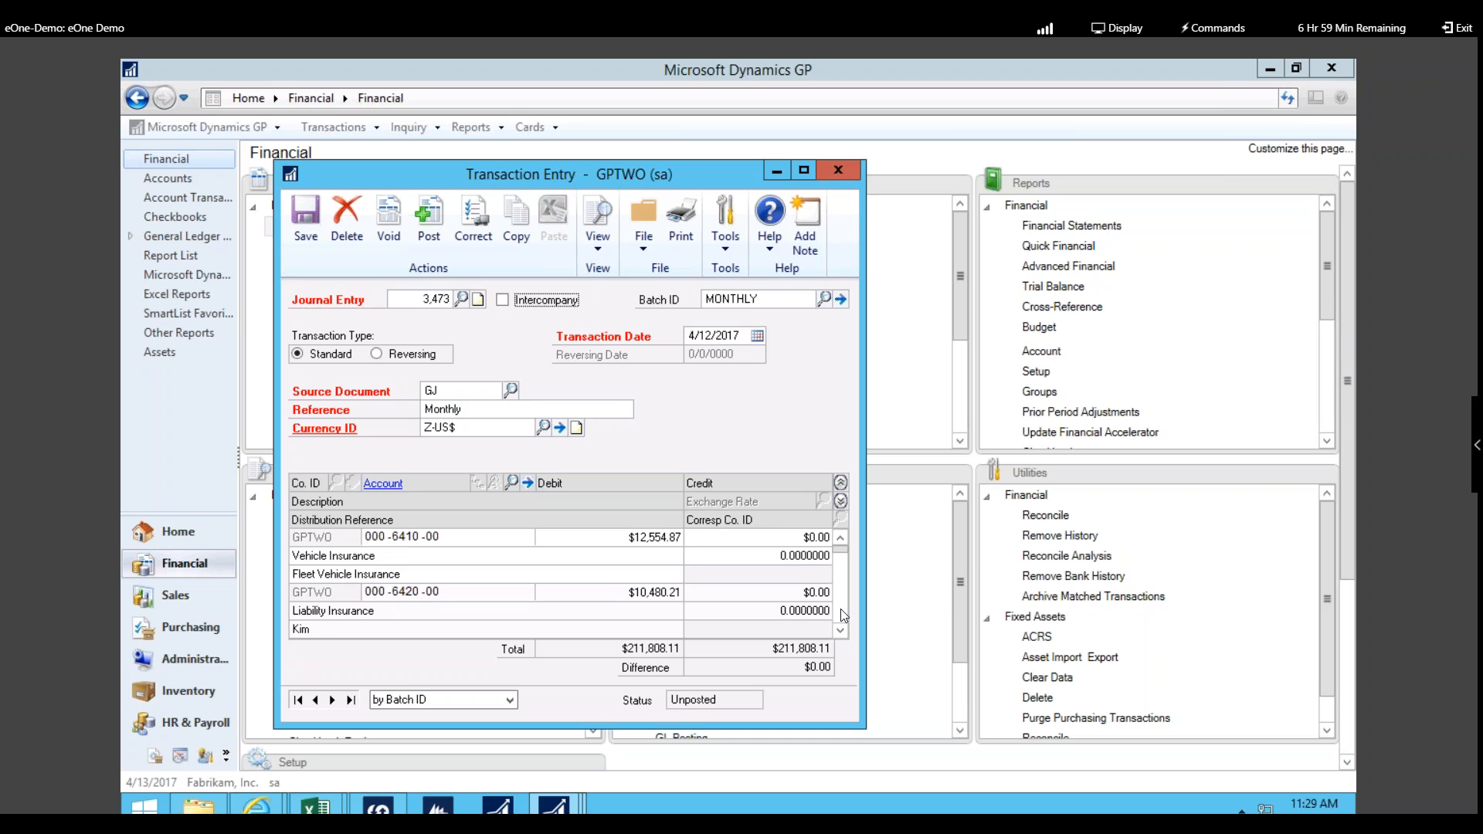
click(841, 631)
click(840, 631)
click(841, 631)
click(841, 632)
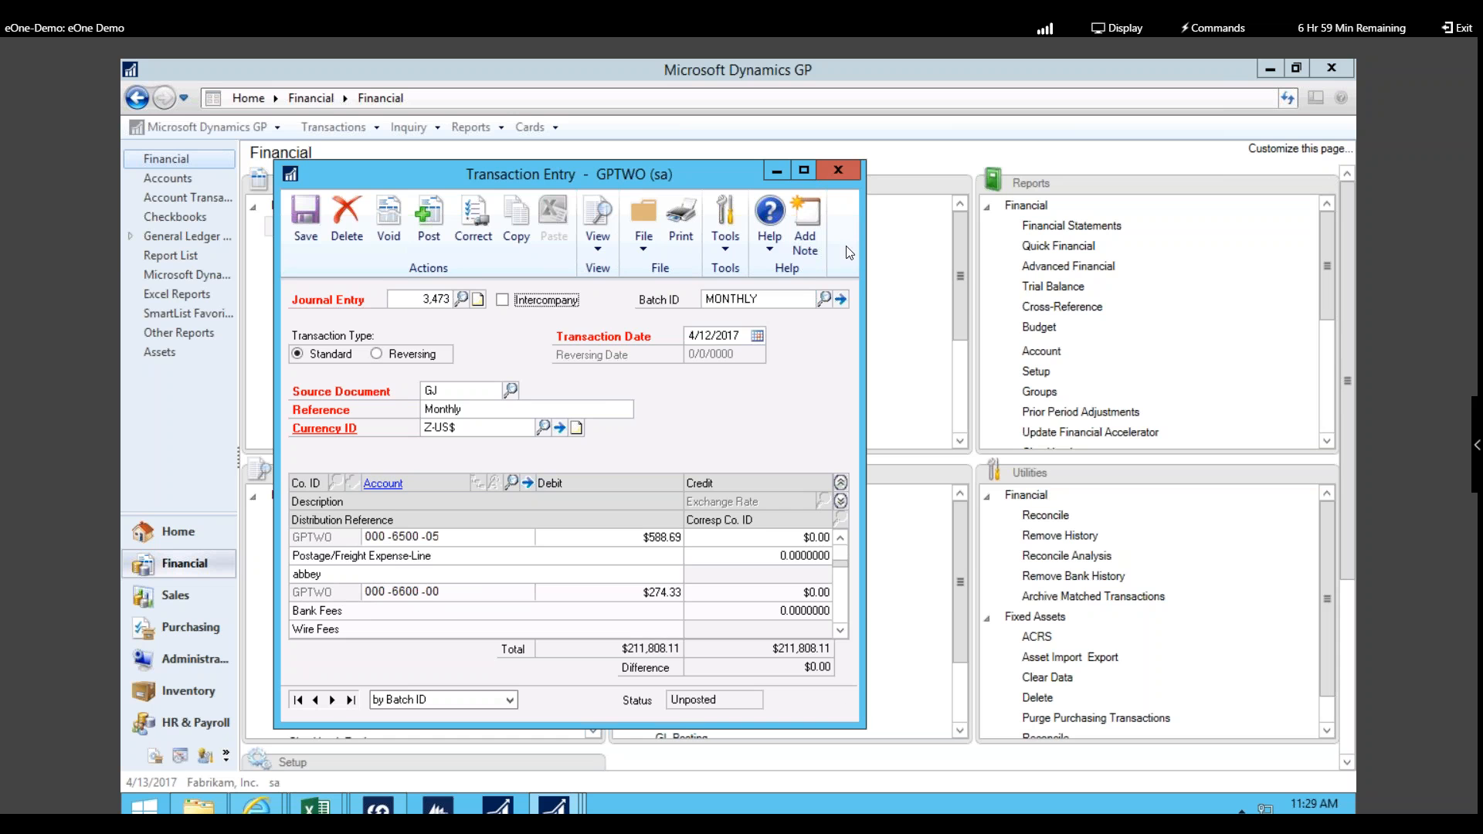
click(850, 171)
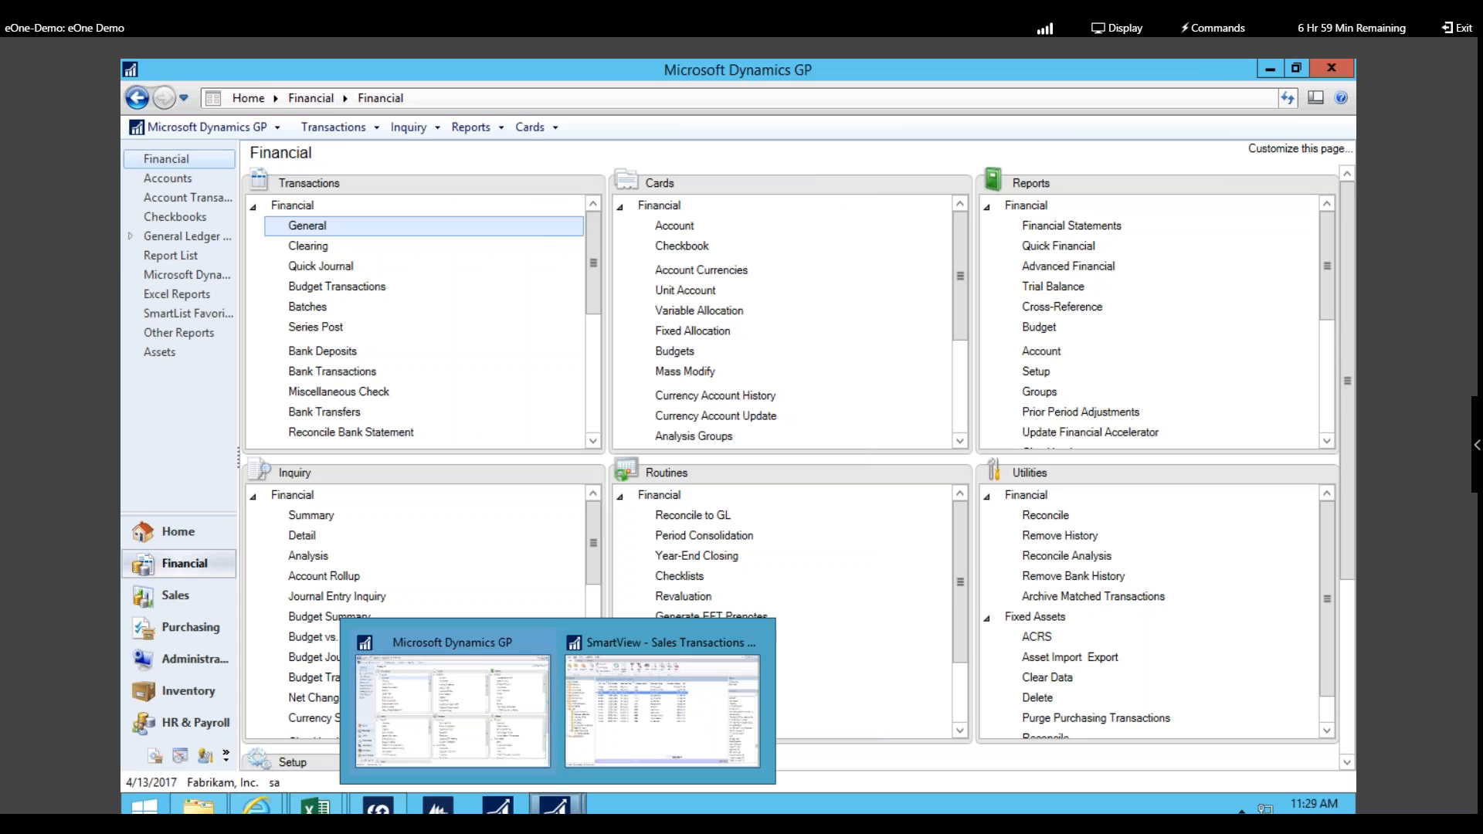
Step: Bring SmartConnect to the front and reload its Maps list
click(378, 806)
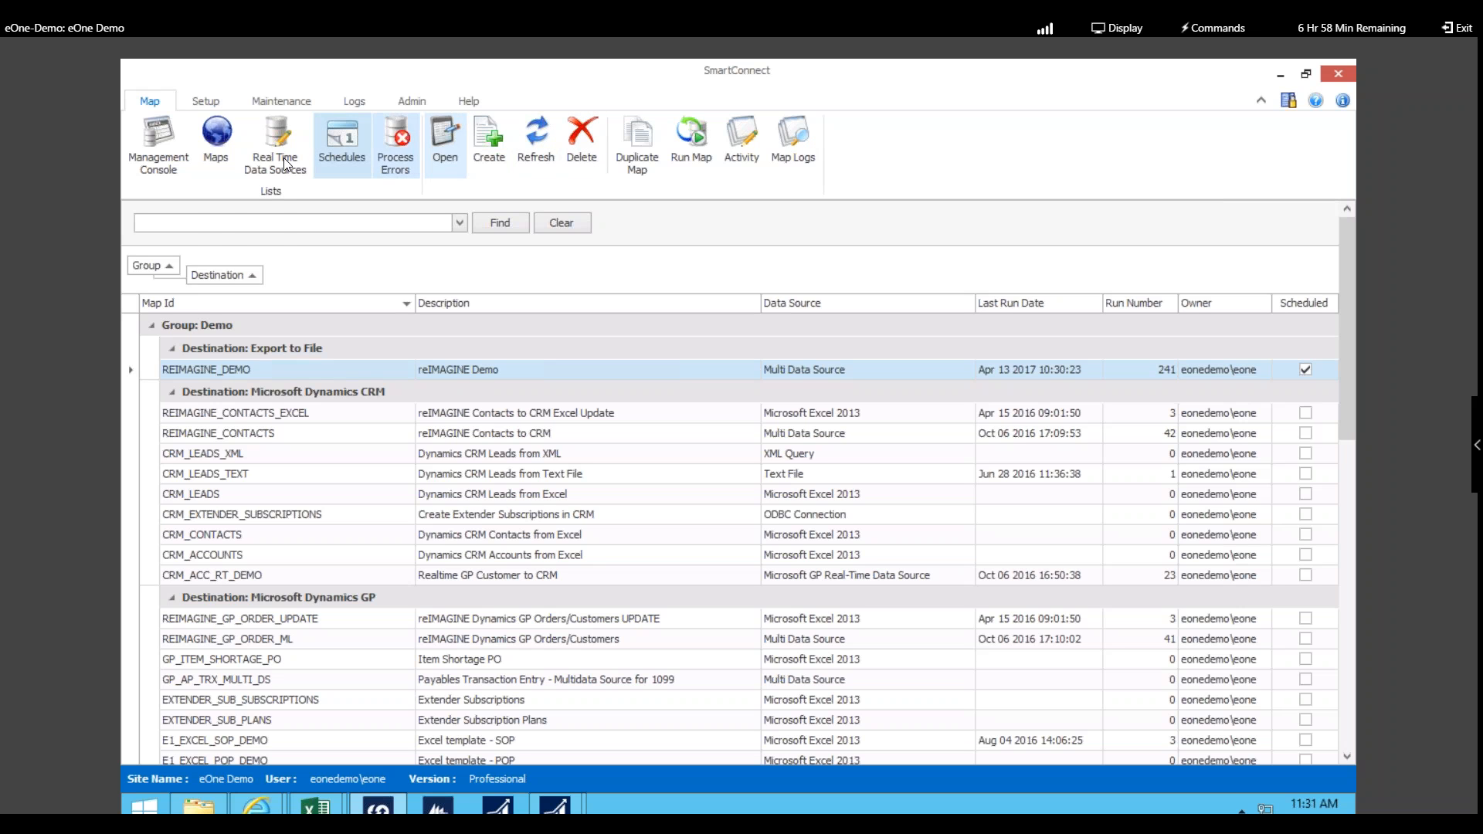
click(220, 133)
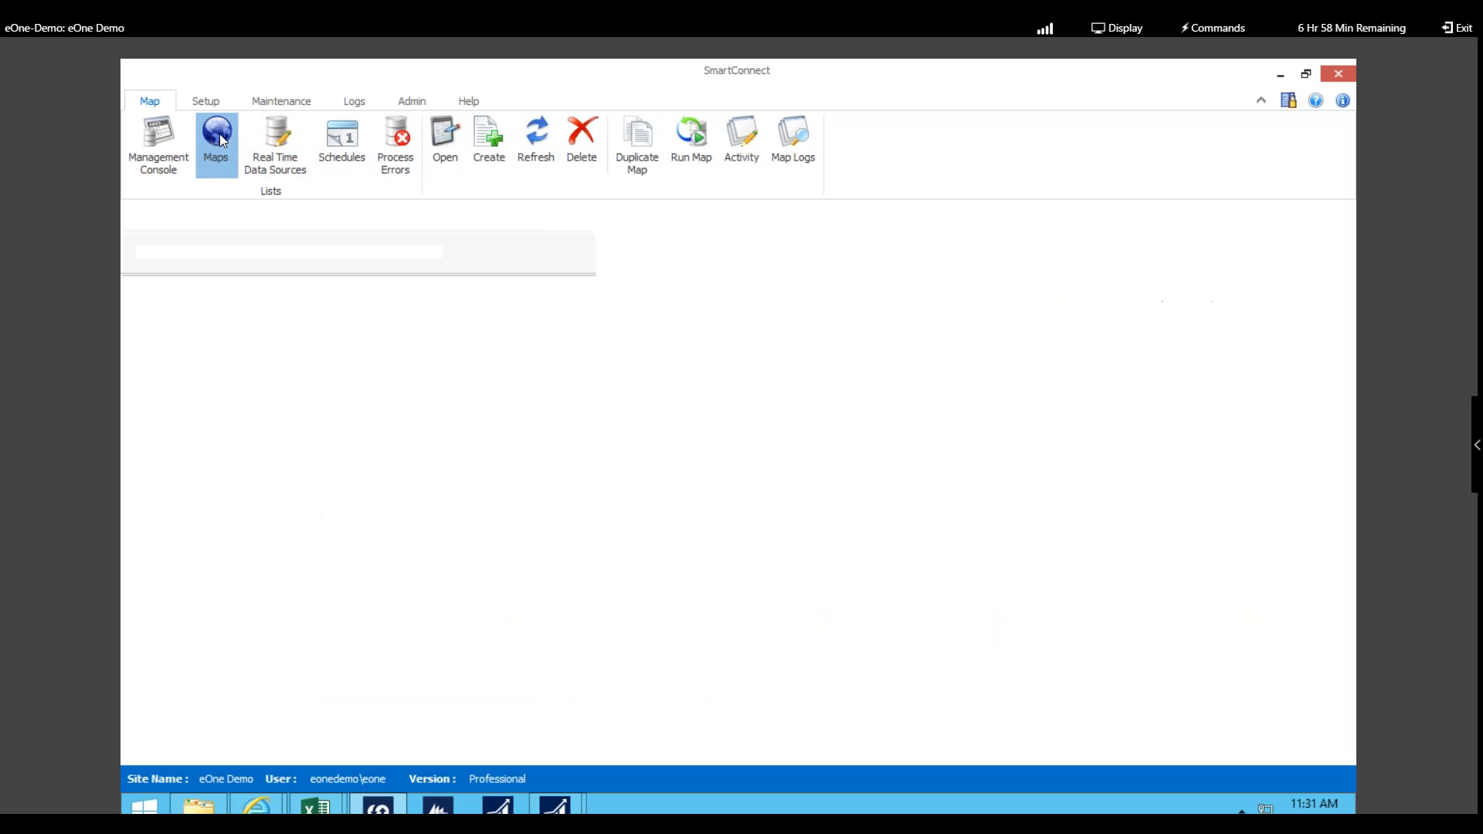
Step: Browse the Microsoft GP real-time data sources, then view the schedules list showing REIMAGINE_DEMO
click(280, 136)
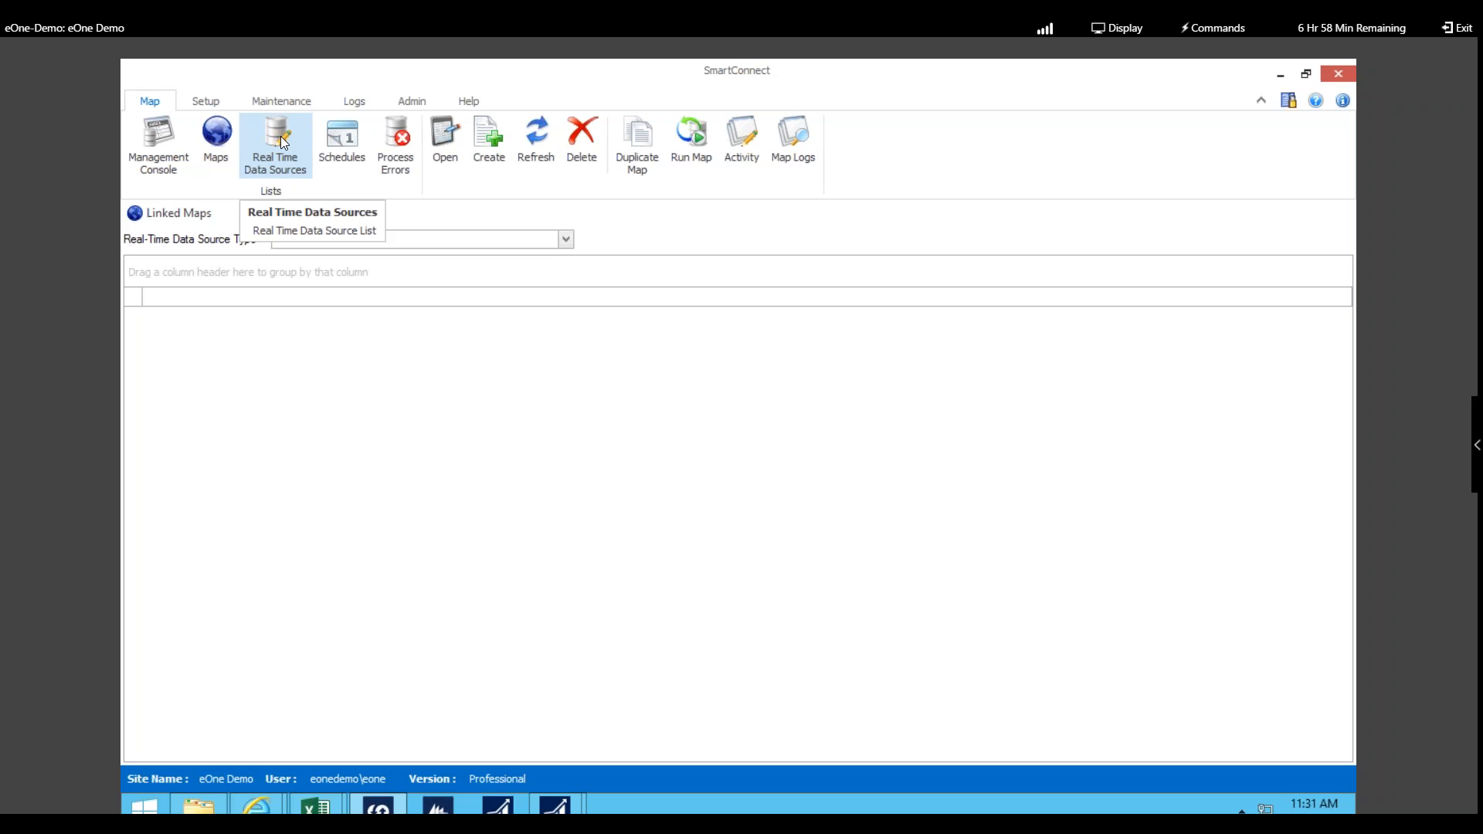
click(569, 240)
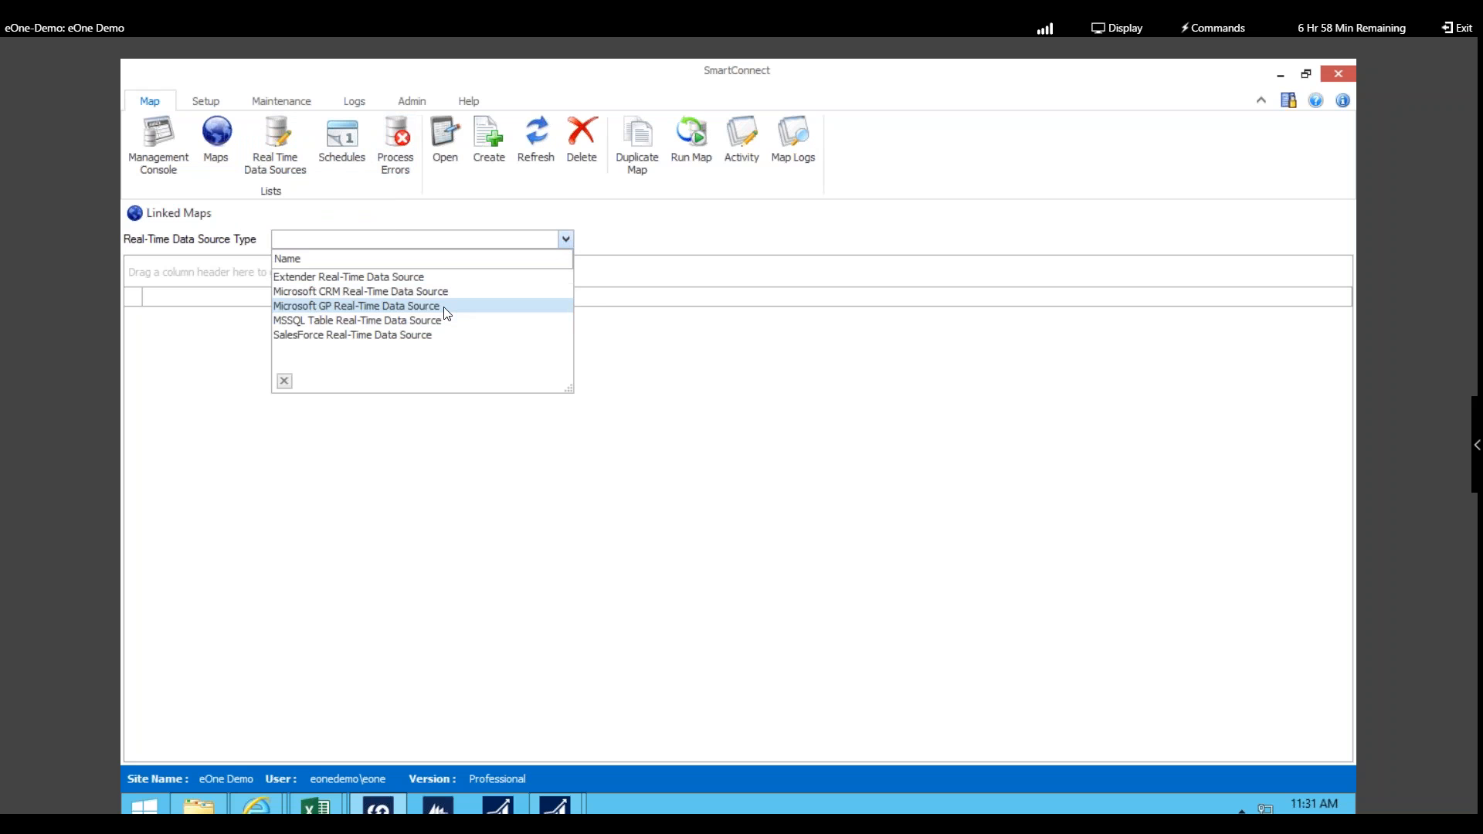
click(626, 337)
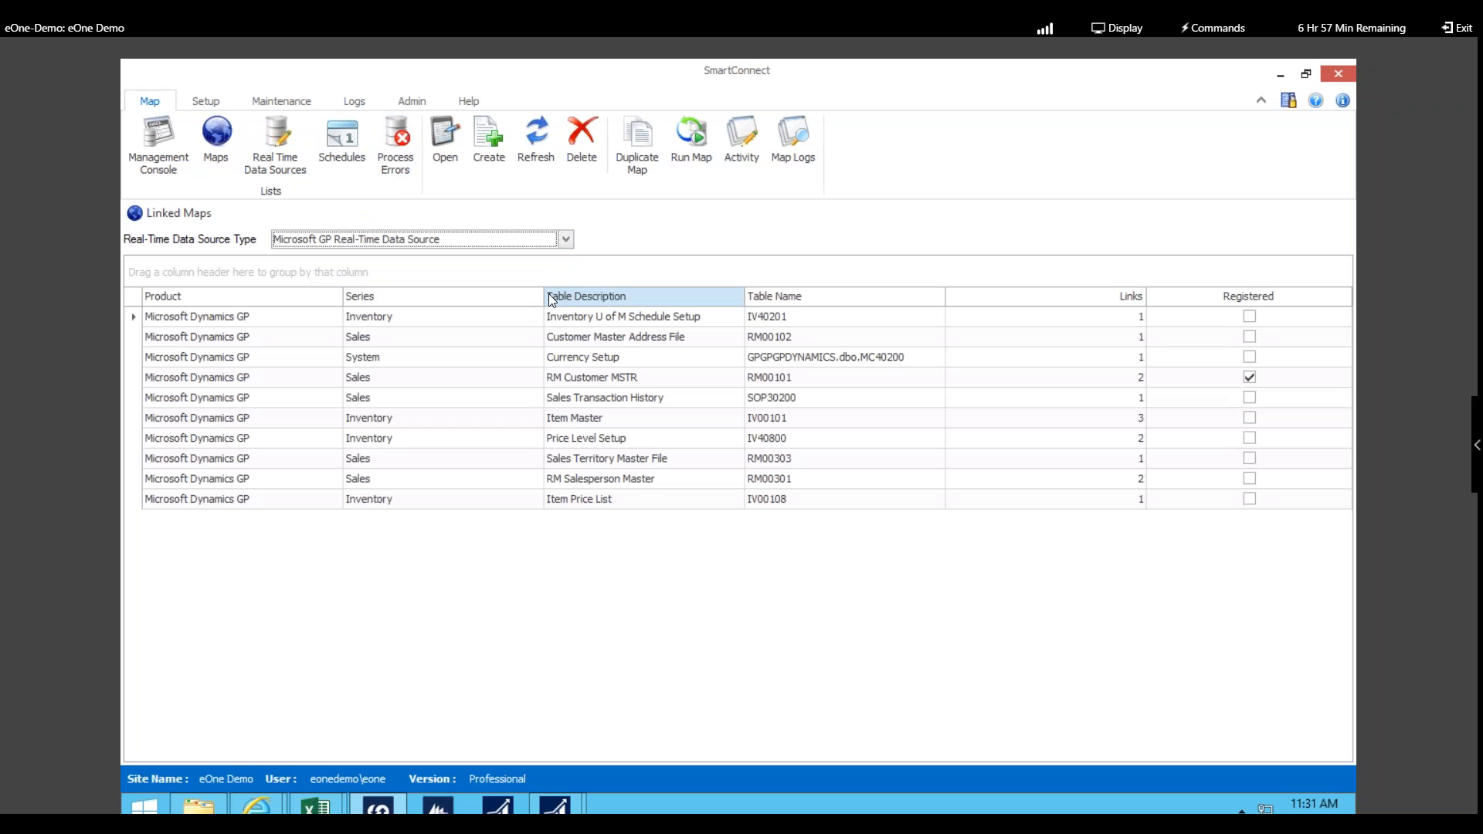
click(339, 137)
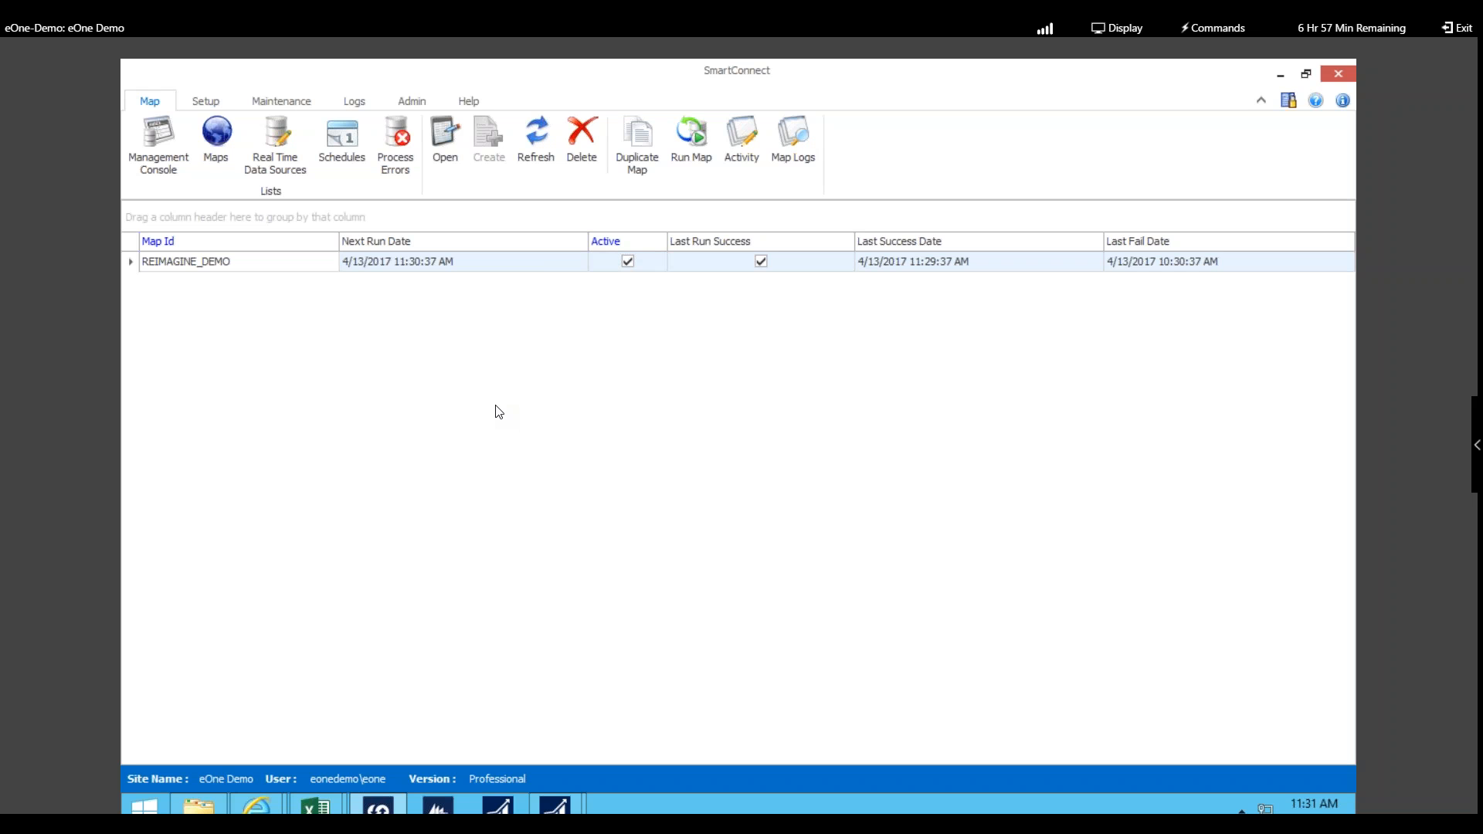
Step: Expand GP_ACC_RT run 9 in Process Errors and inspect its failed record without saving
click(407, 135)
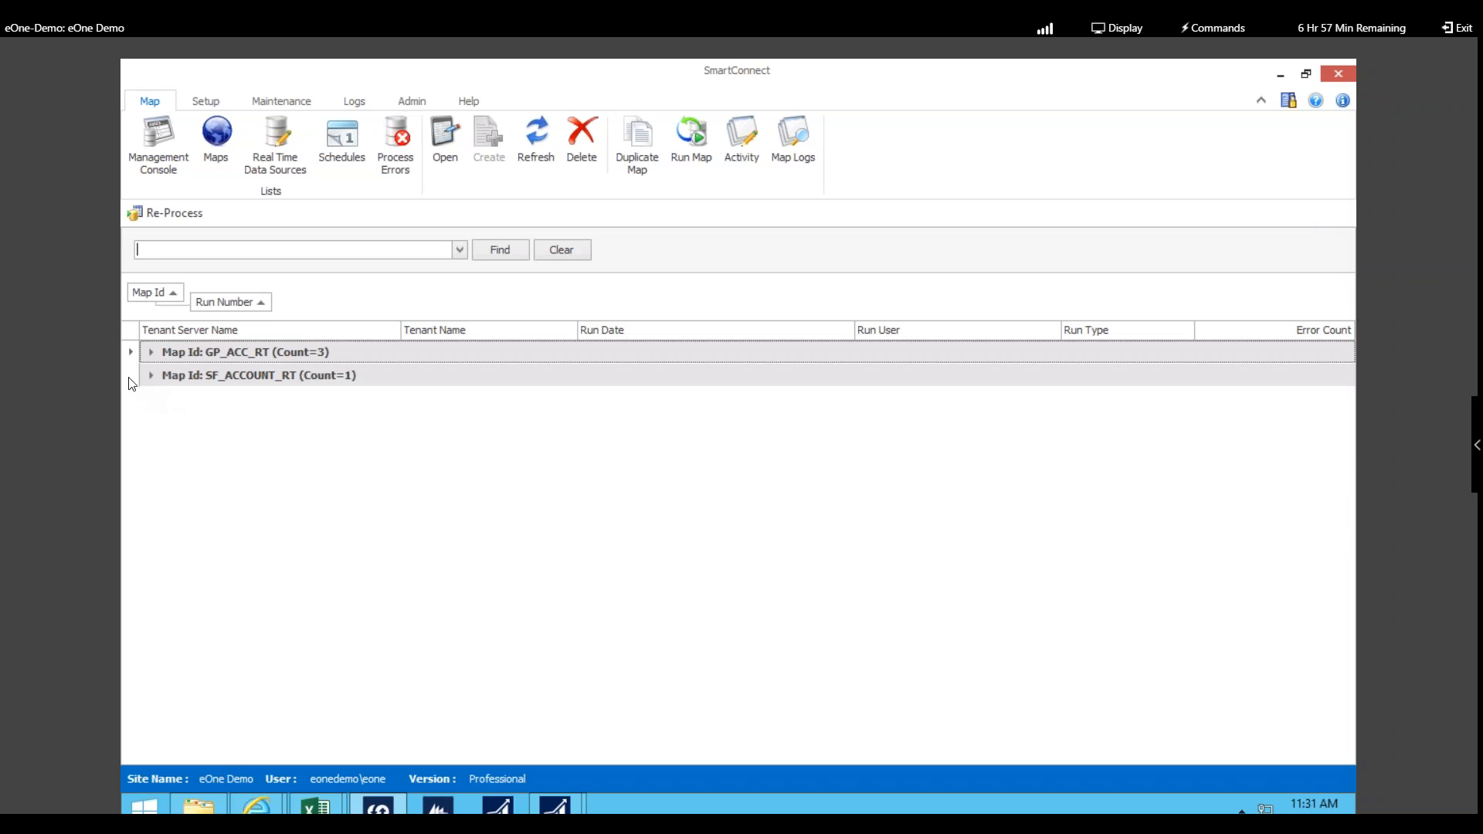
click(151, 352)
click(171, 374)
double_click(211, 402)
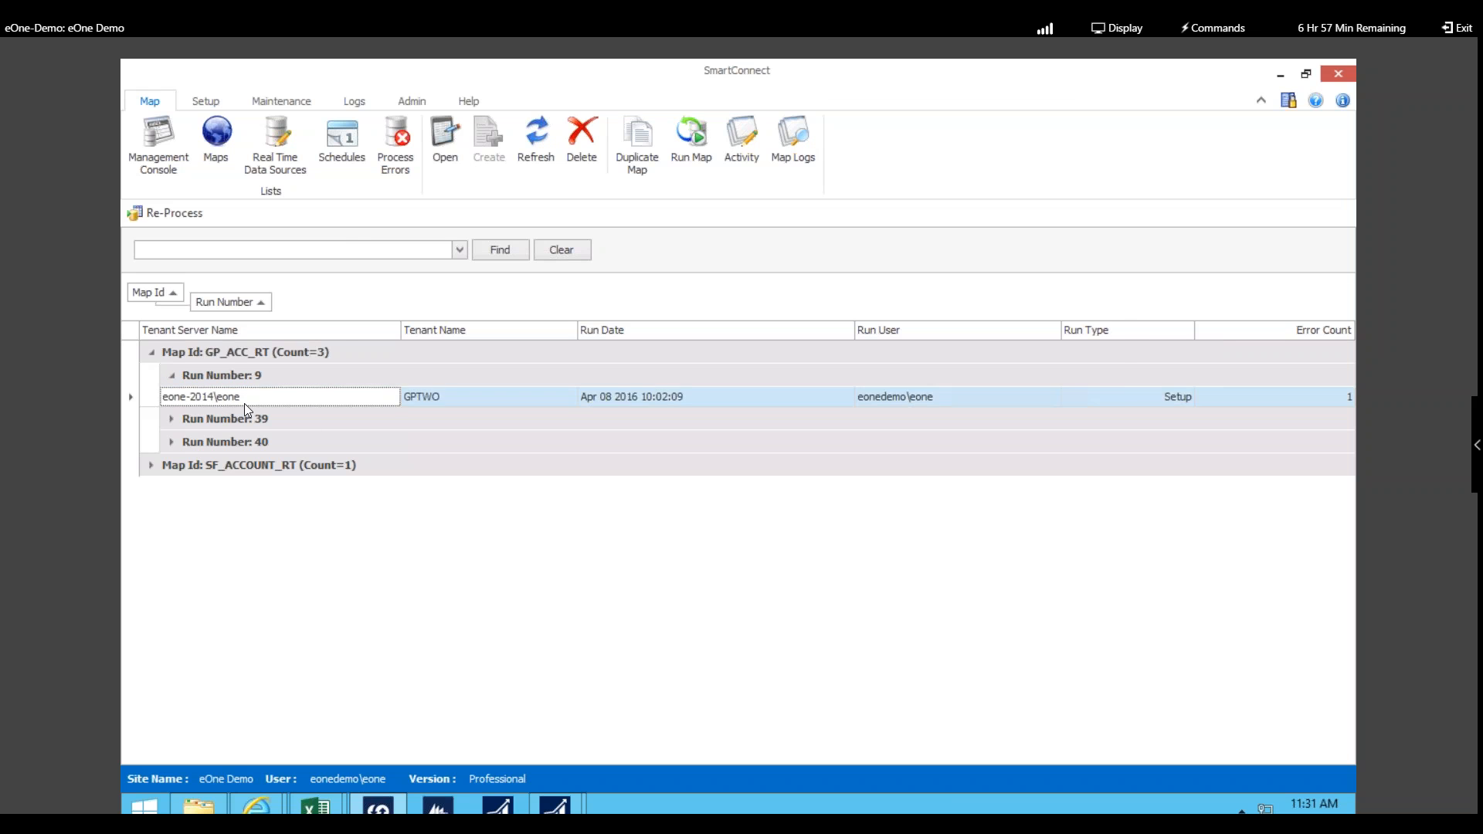
mouse_move(379, 316)
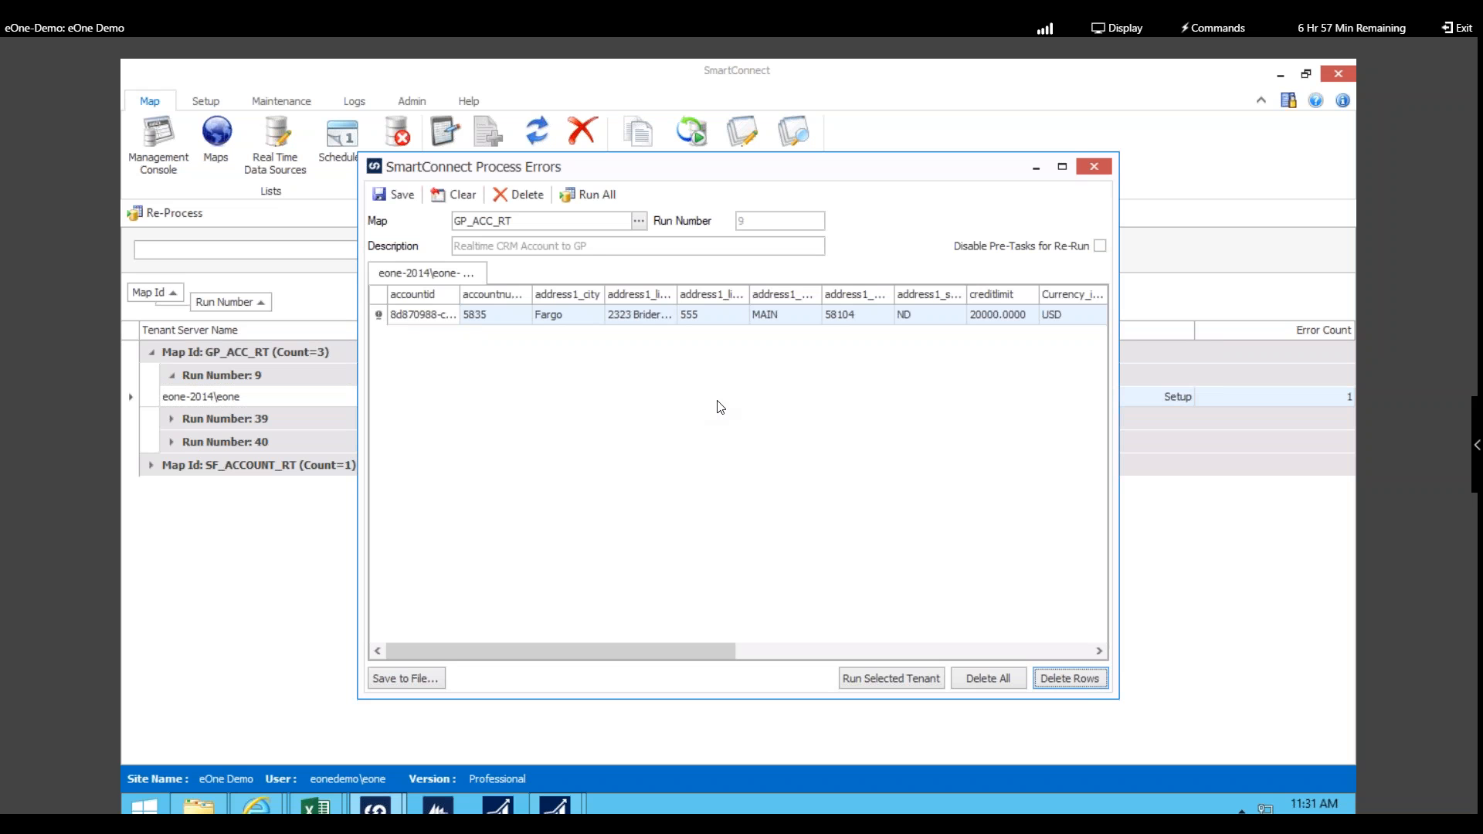
click(927, 494)
click(1095, 166)
click(815, 458)
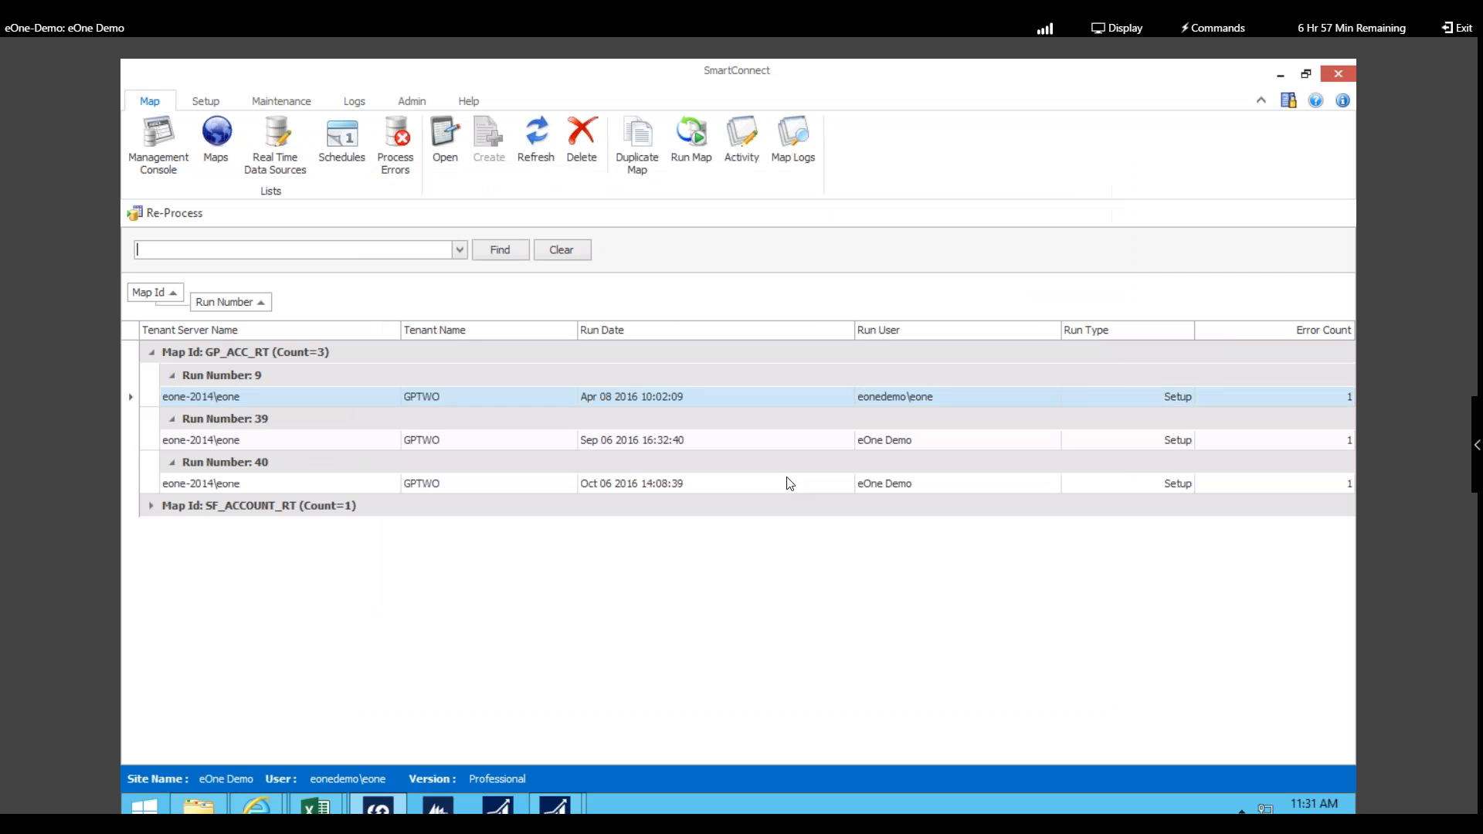
click(221, 105)
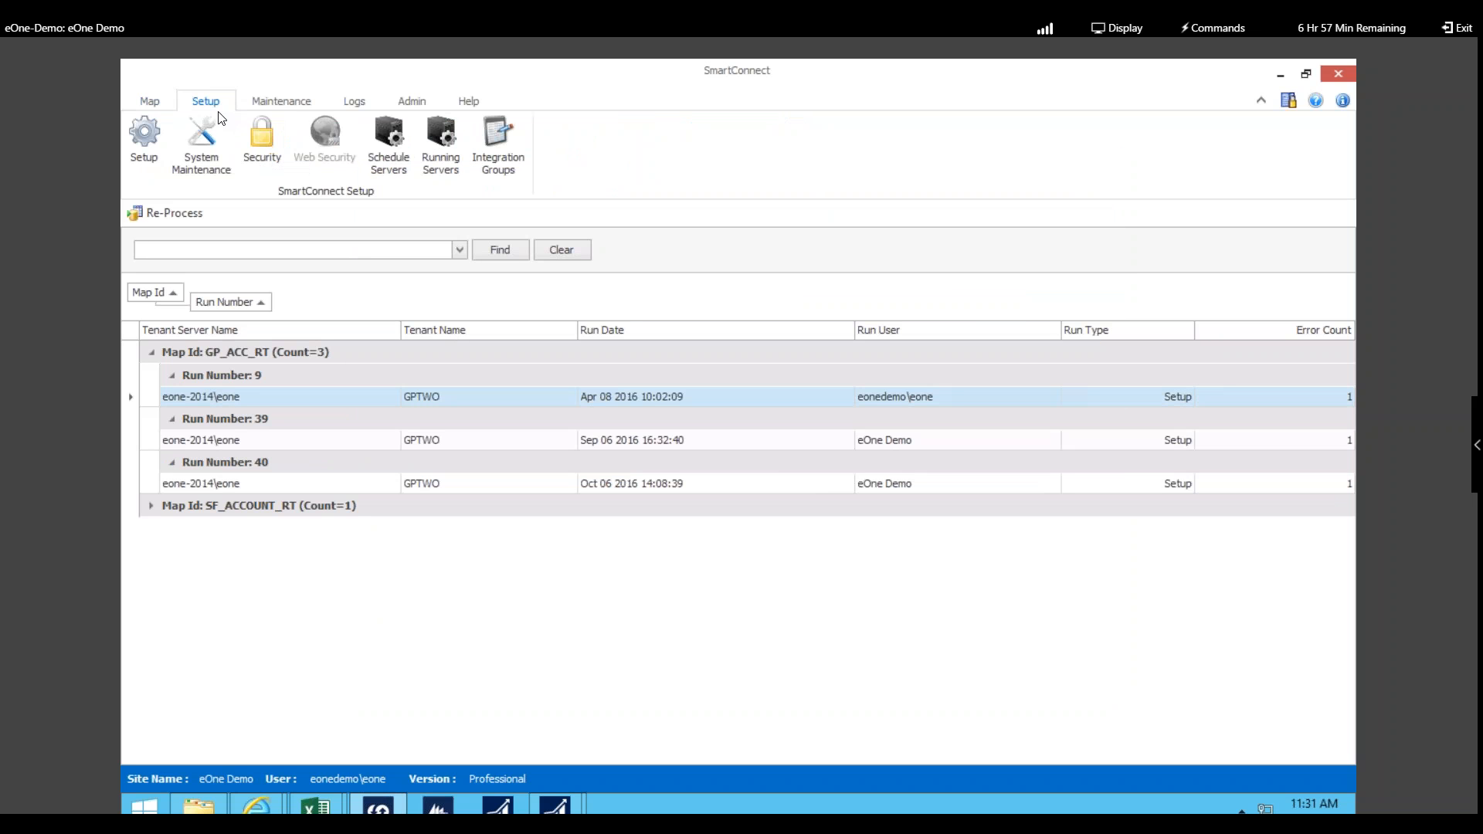
click(263, 140)
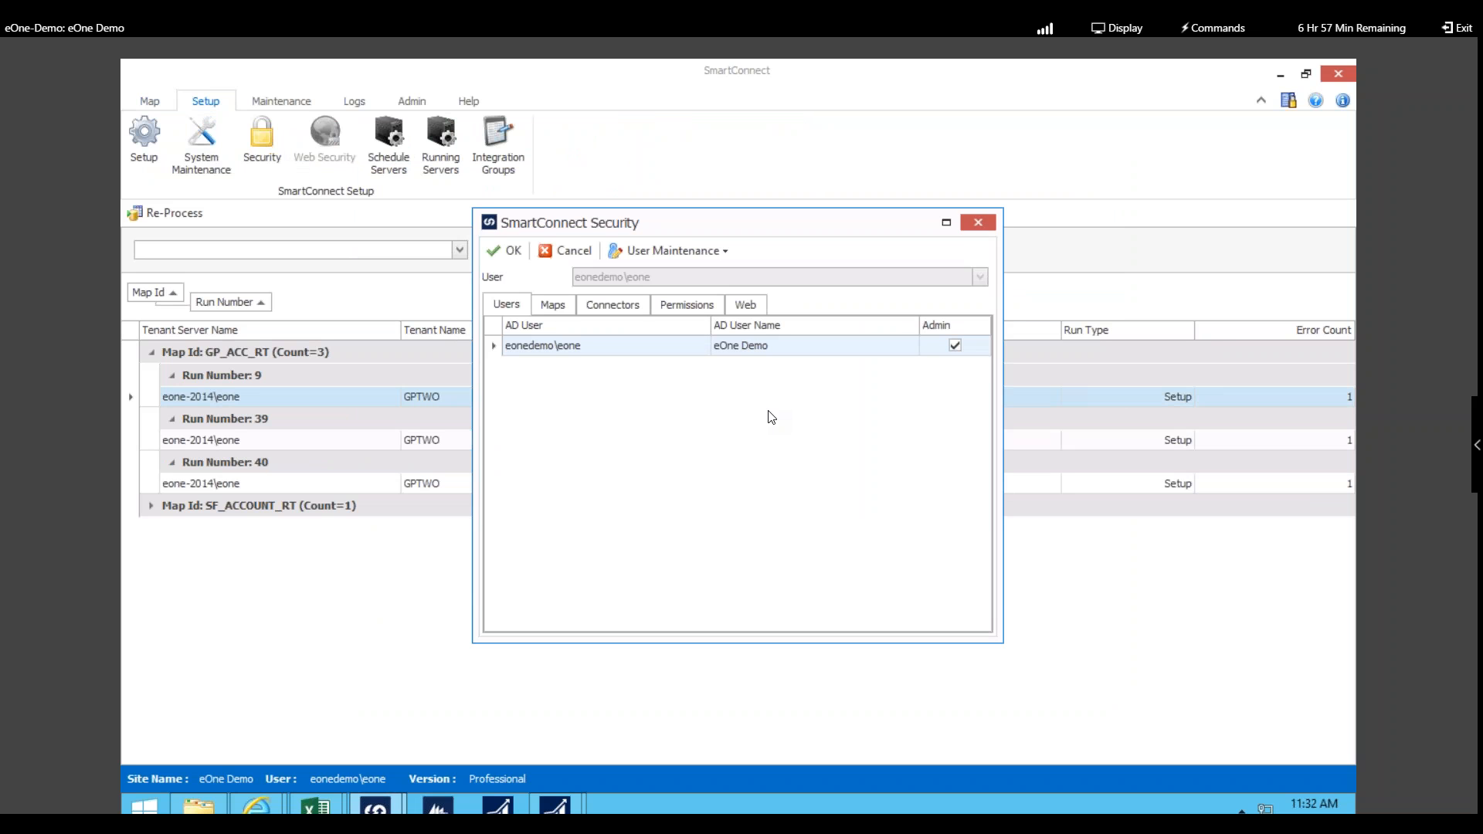
click(553, 309)
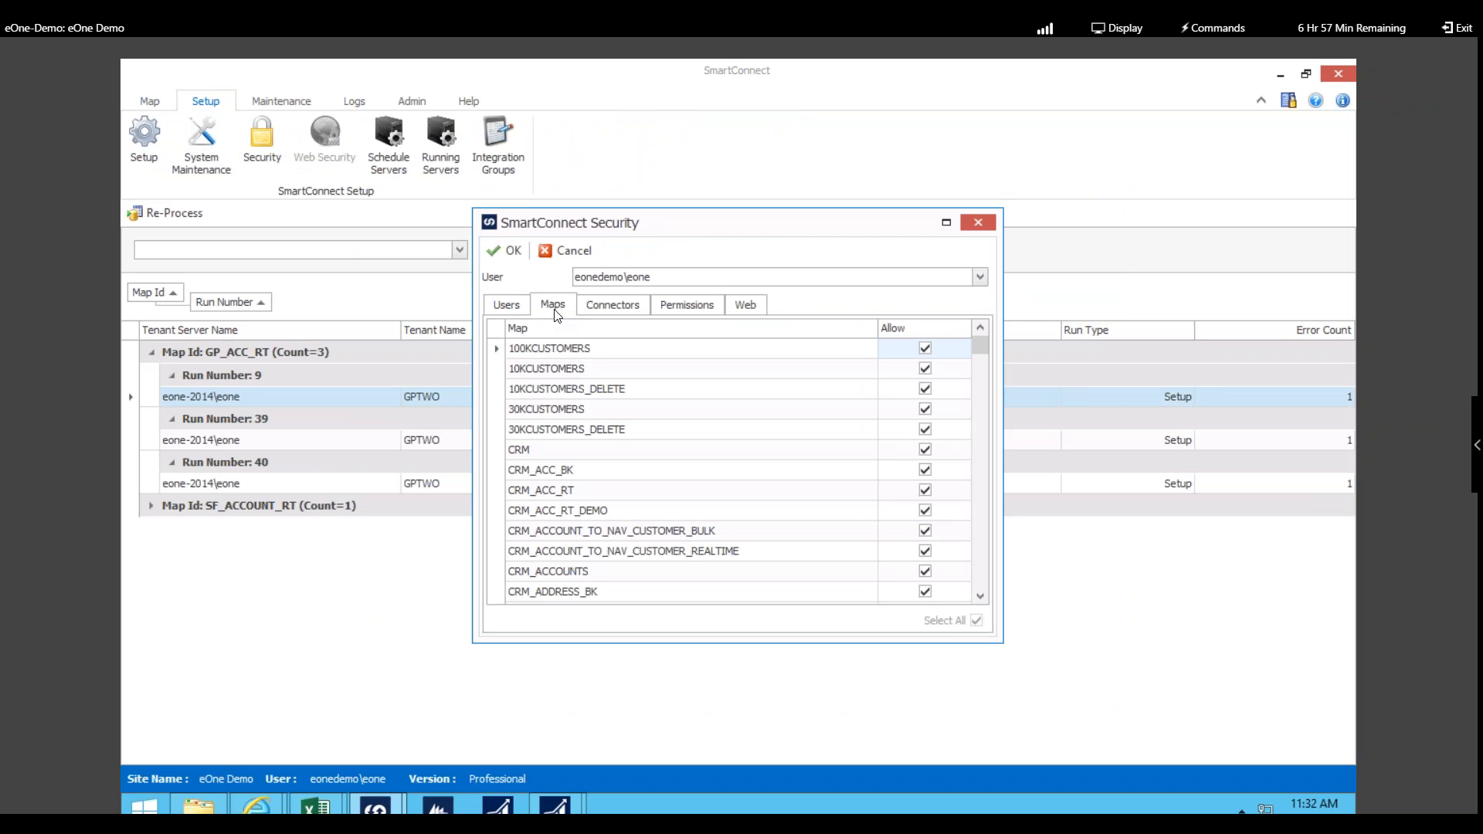
click(617, 305)
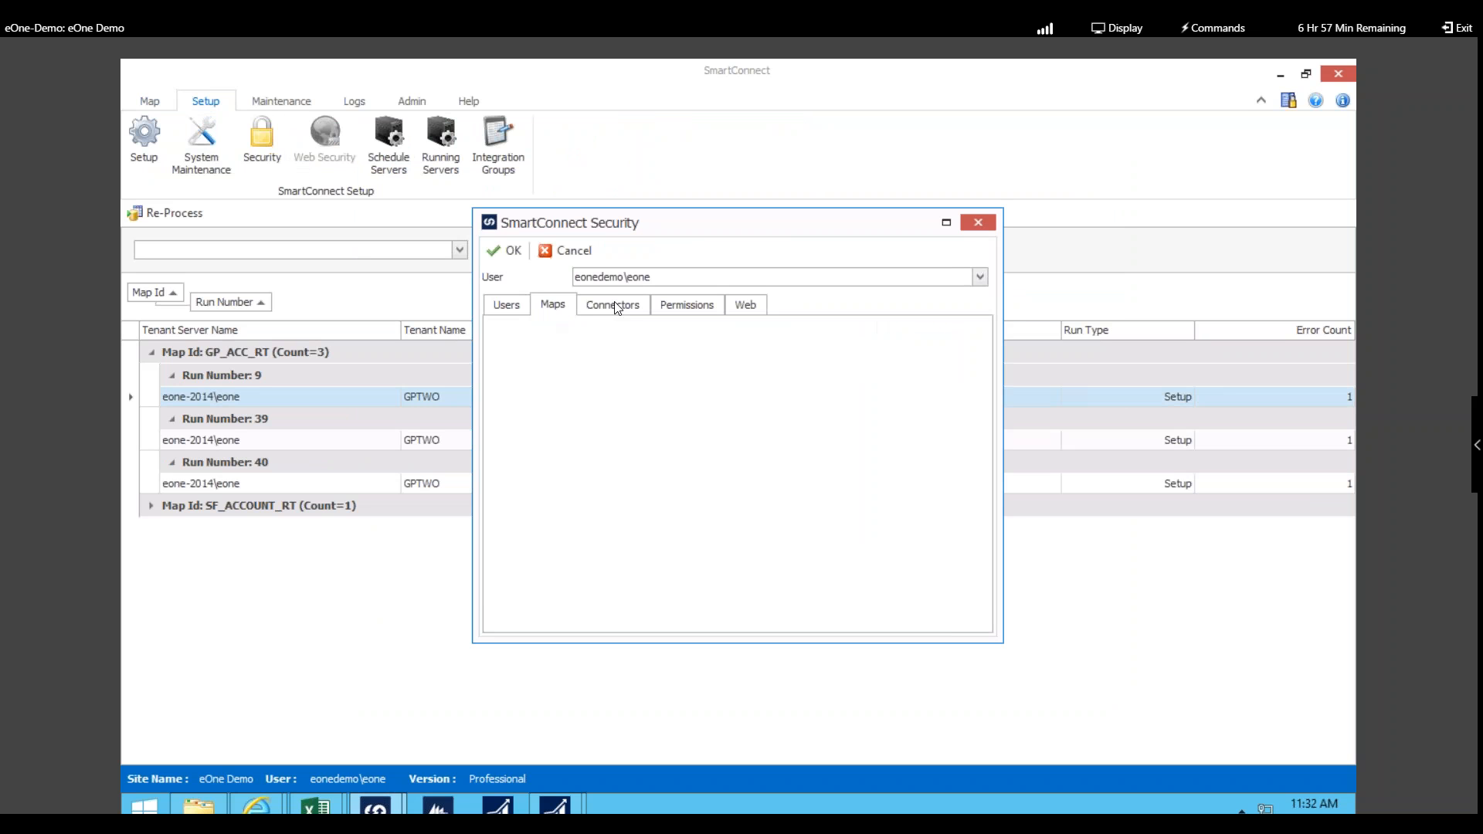
click(687, 313)
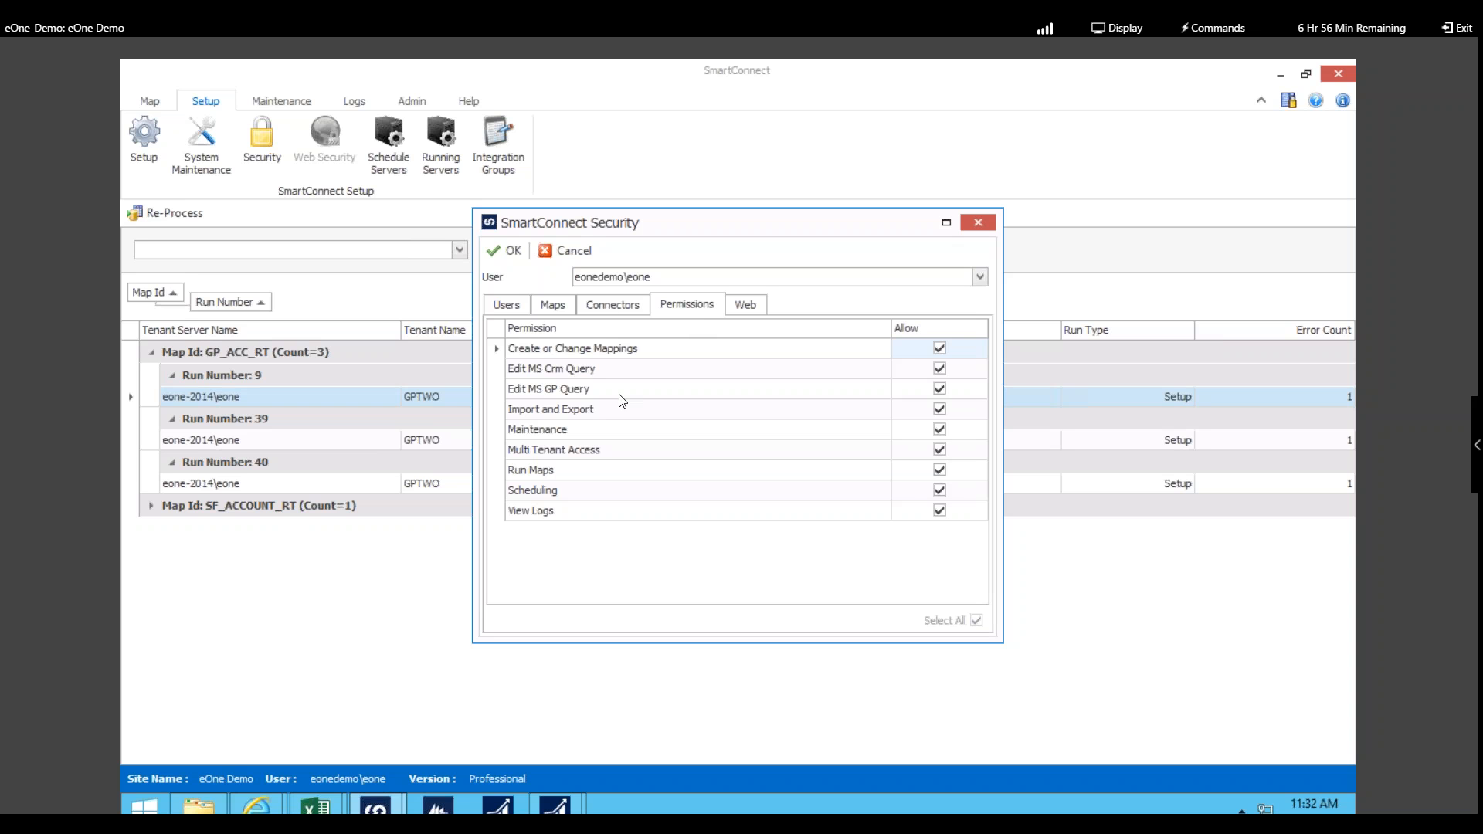
click(586, 255)
click(753, 460)
Step: Open the REIMAGINE_GP_ORDER_ML map and expand its Data Source section with GP_ML and DEMO_ML
click(217, 137)
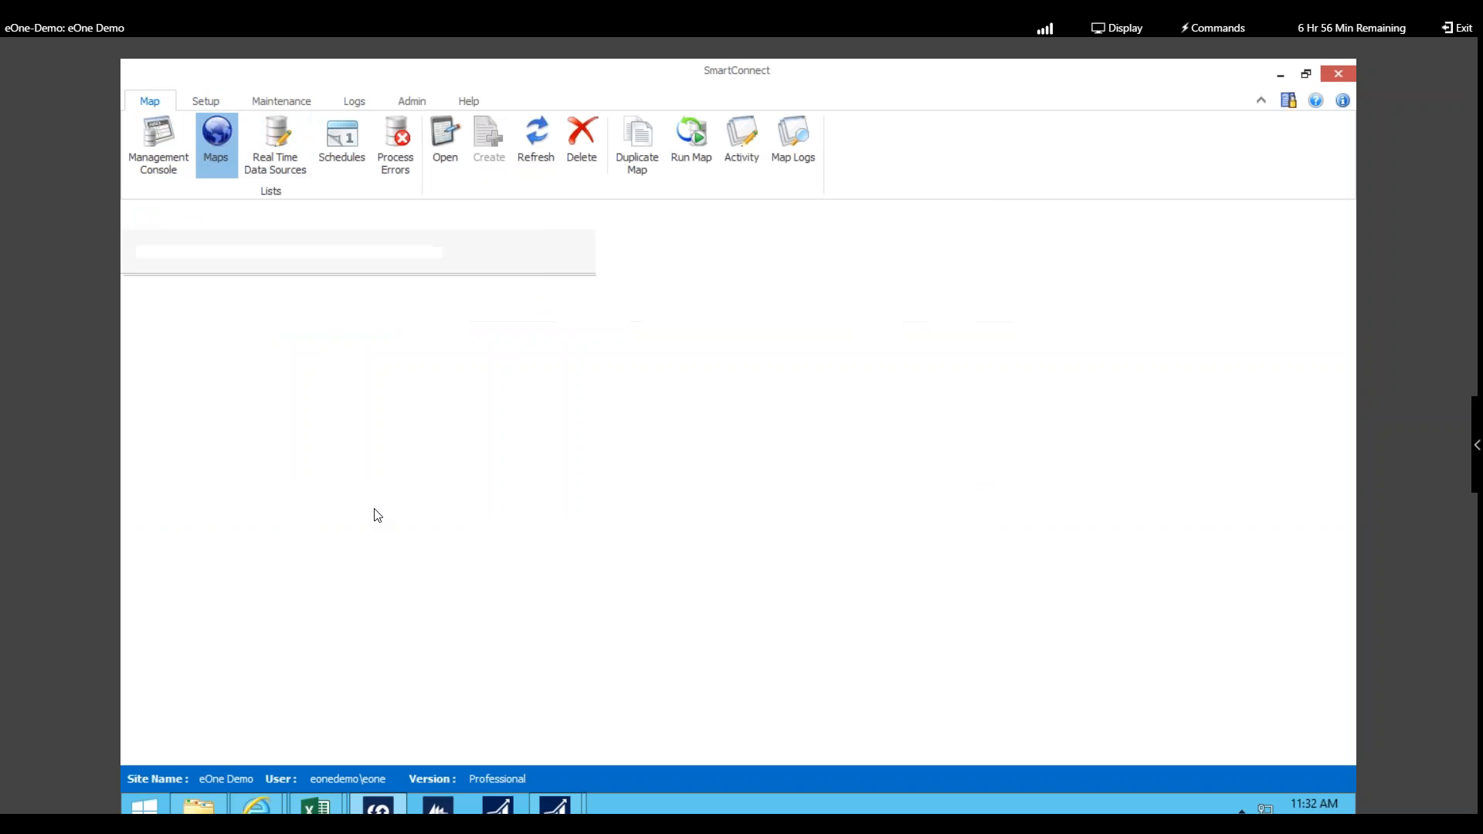
click(582, 593)
double_click(581, 593)
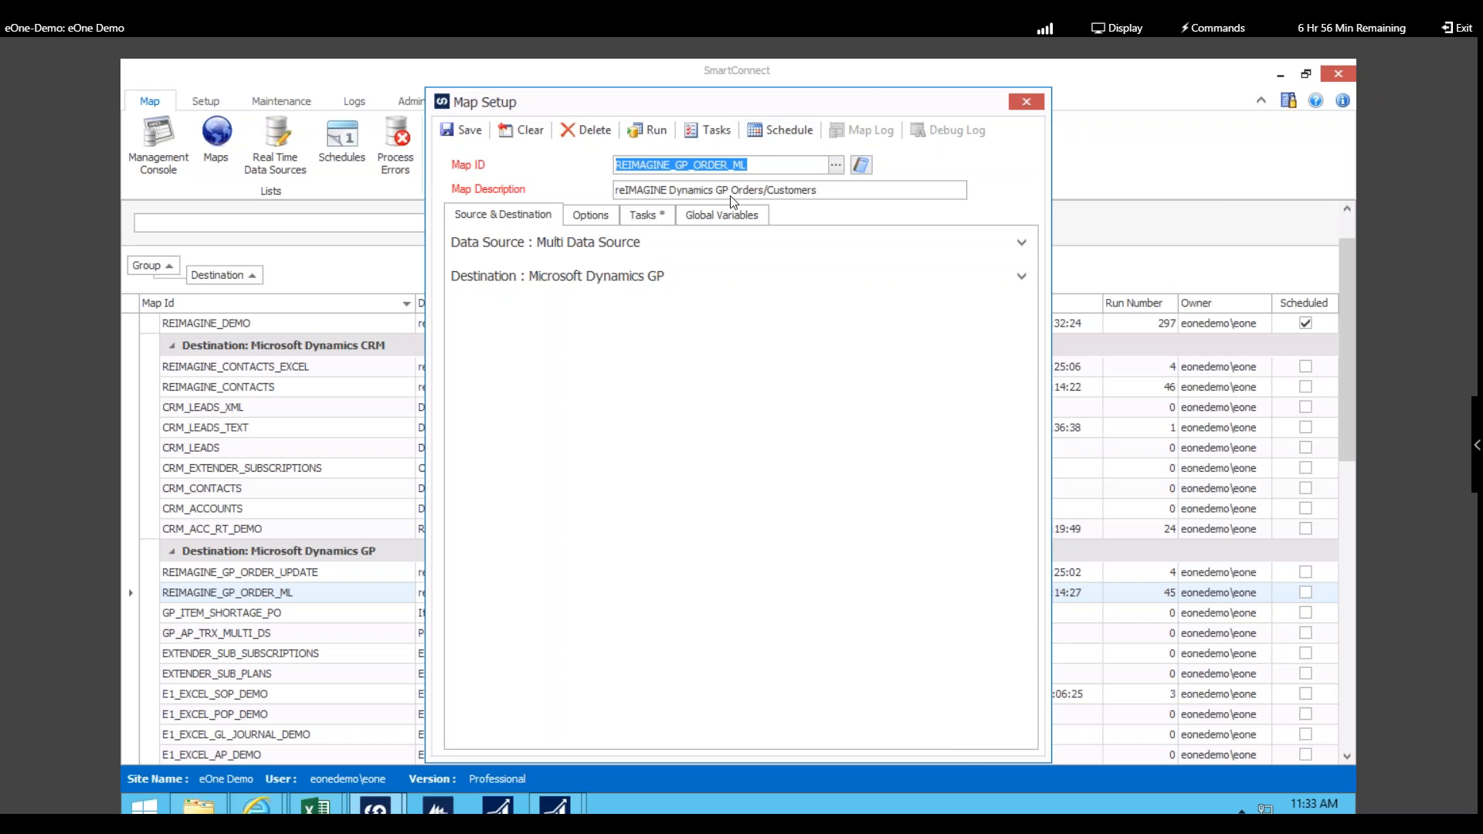
click(1021, 243)
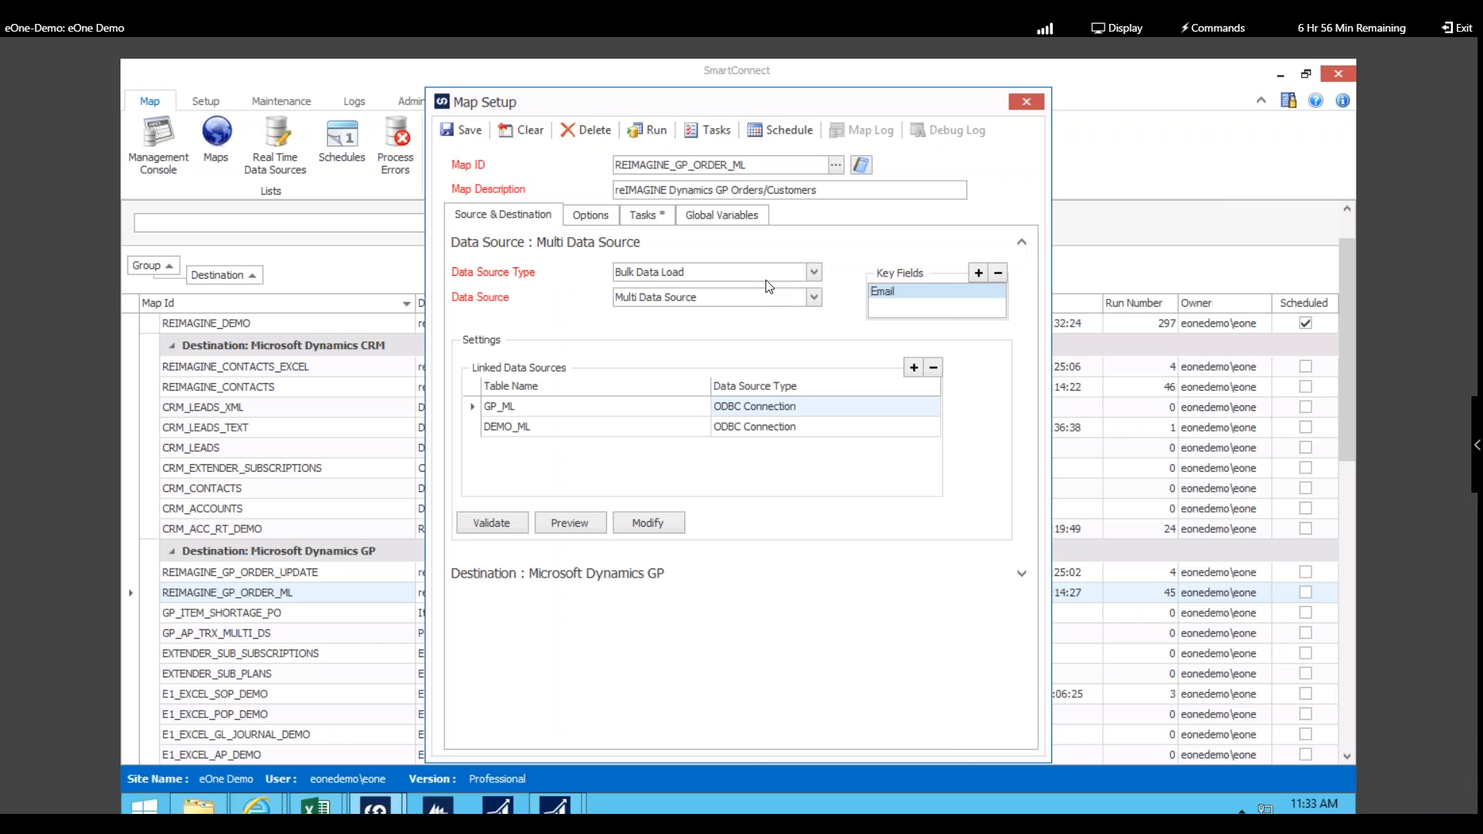
click(815, 272)
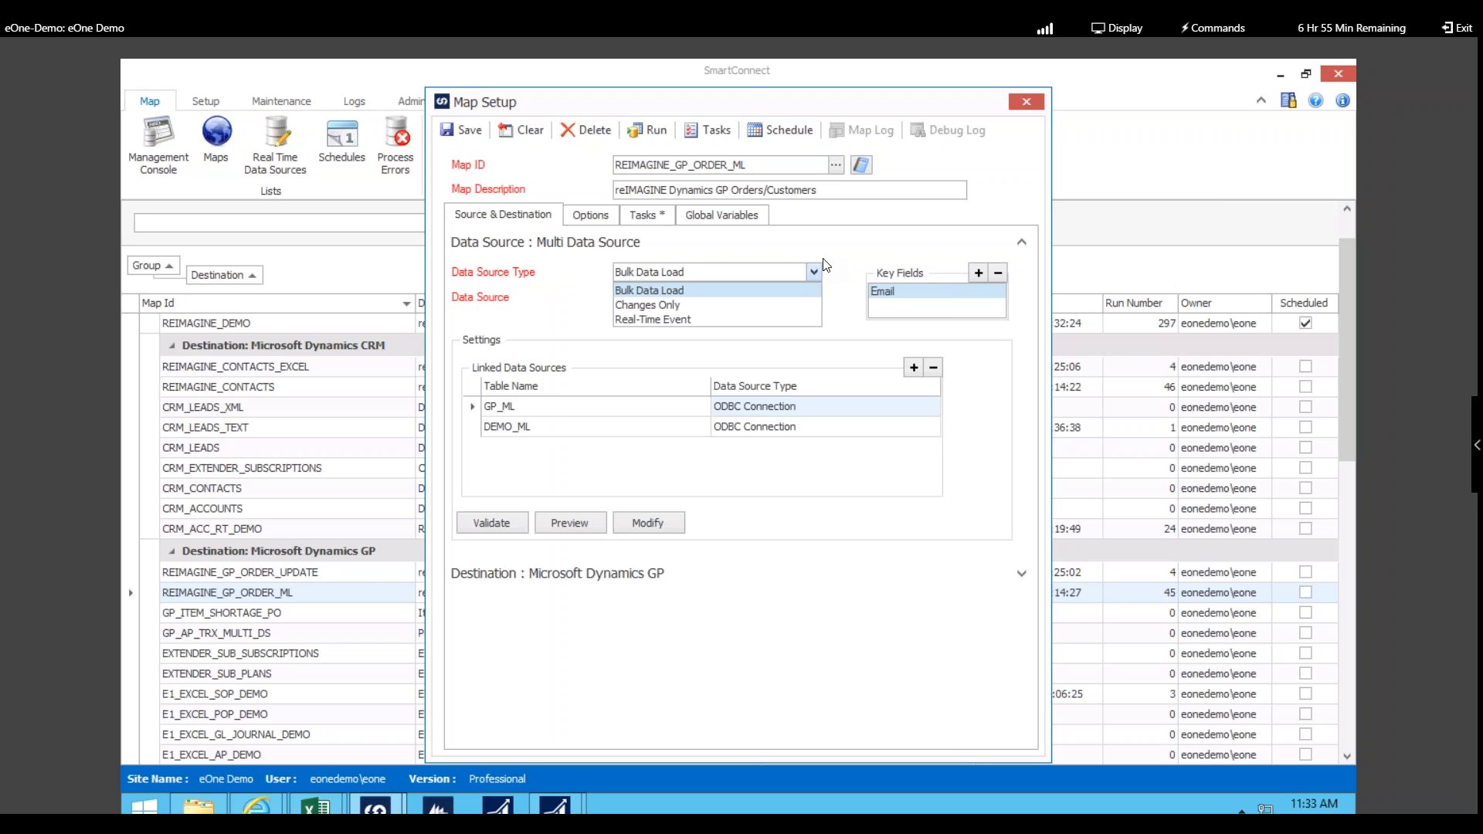
click(835, 251)
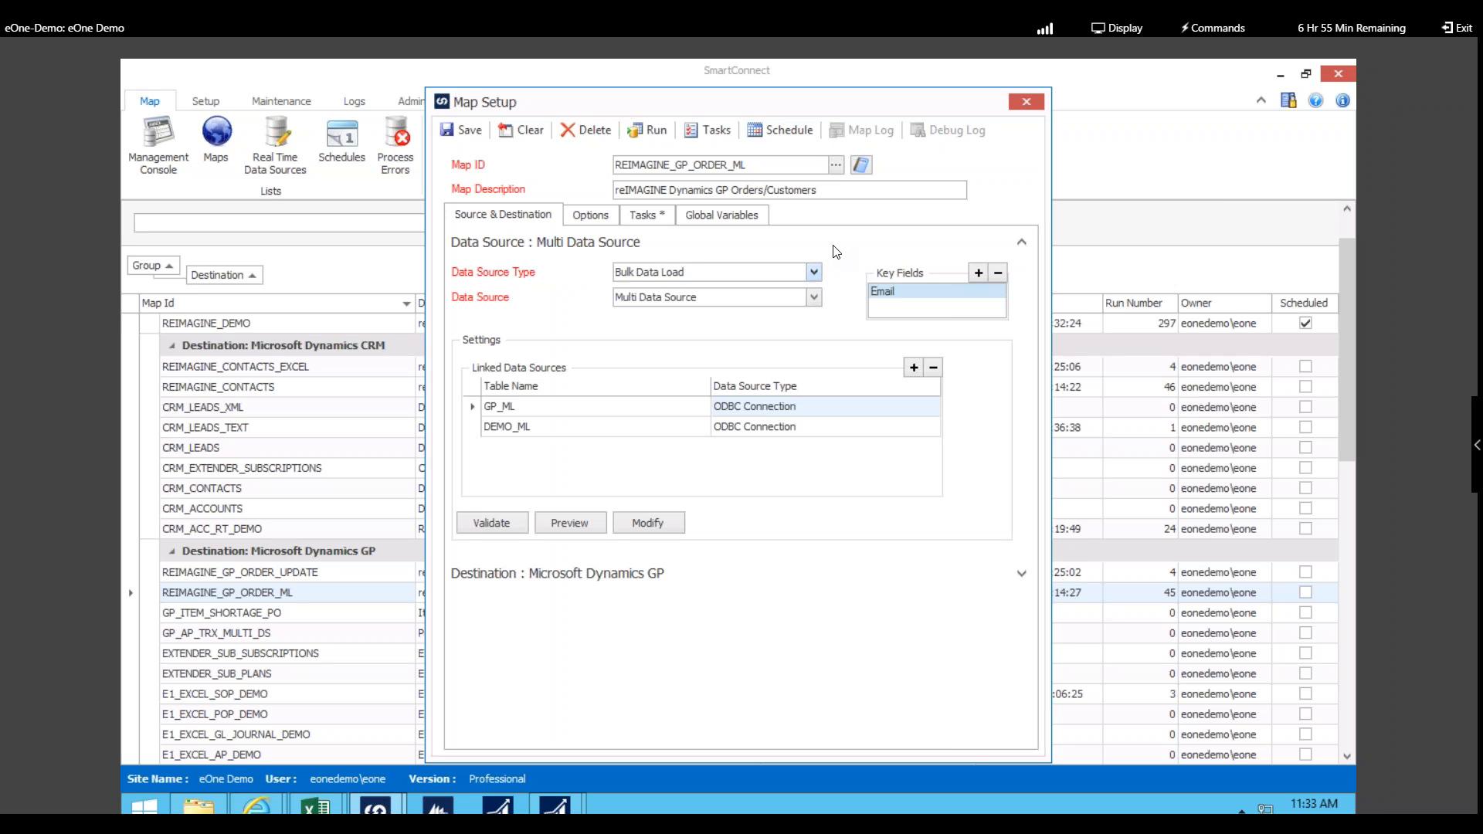
click(1019, 242)
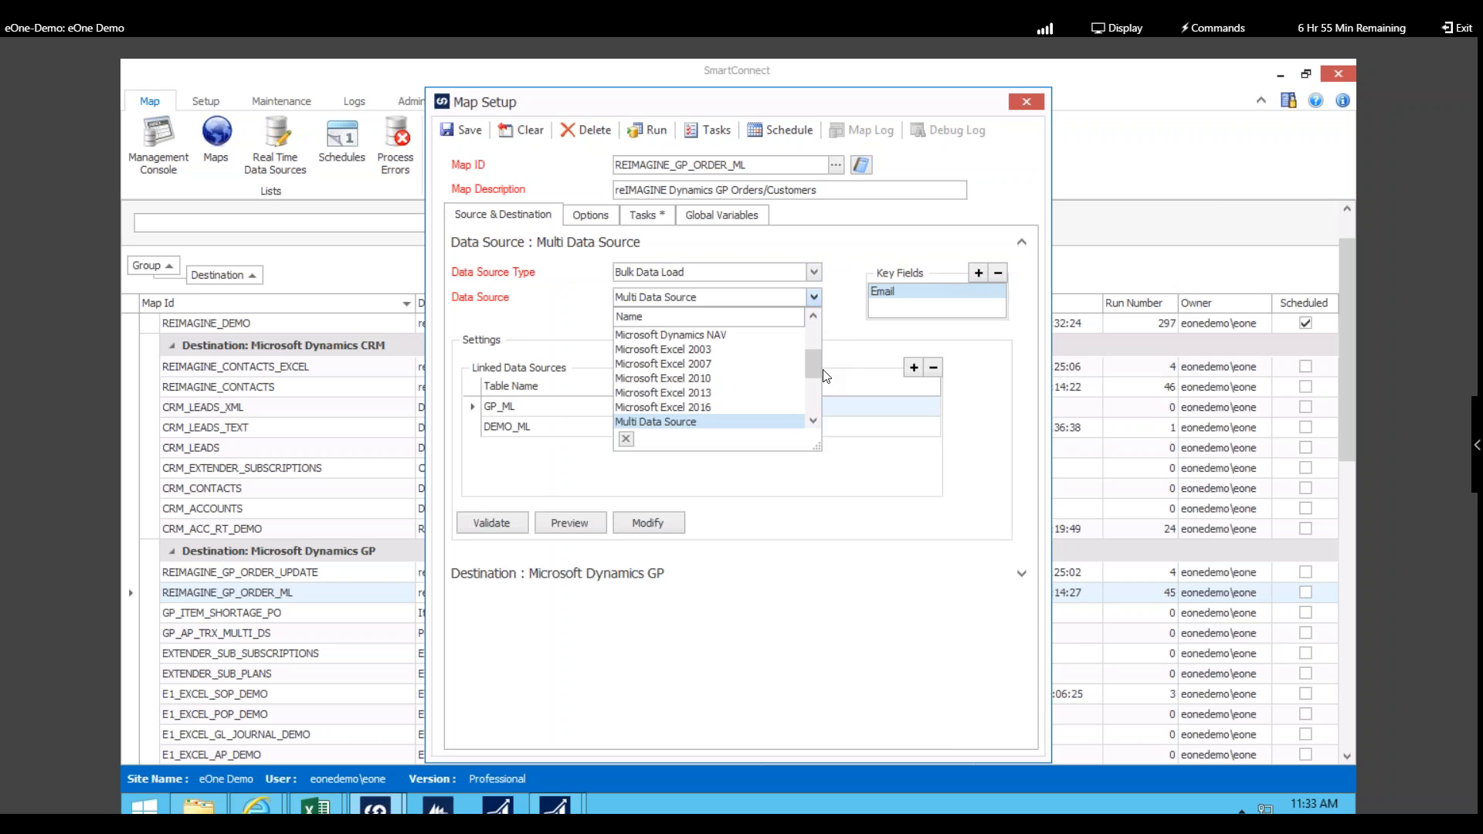
Step: Browse the Data Source list, then show the type choices: Bulk Data Load, Changes Only, Real-Time Event
click(814, 418)
click(814, 418)
click(814, 419)
click(814, 419)
click(814, 418)
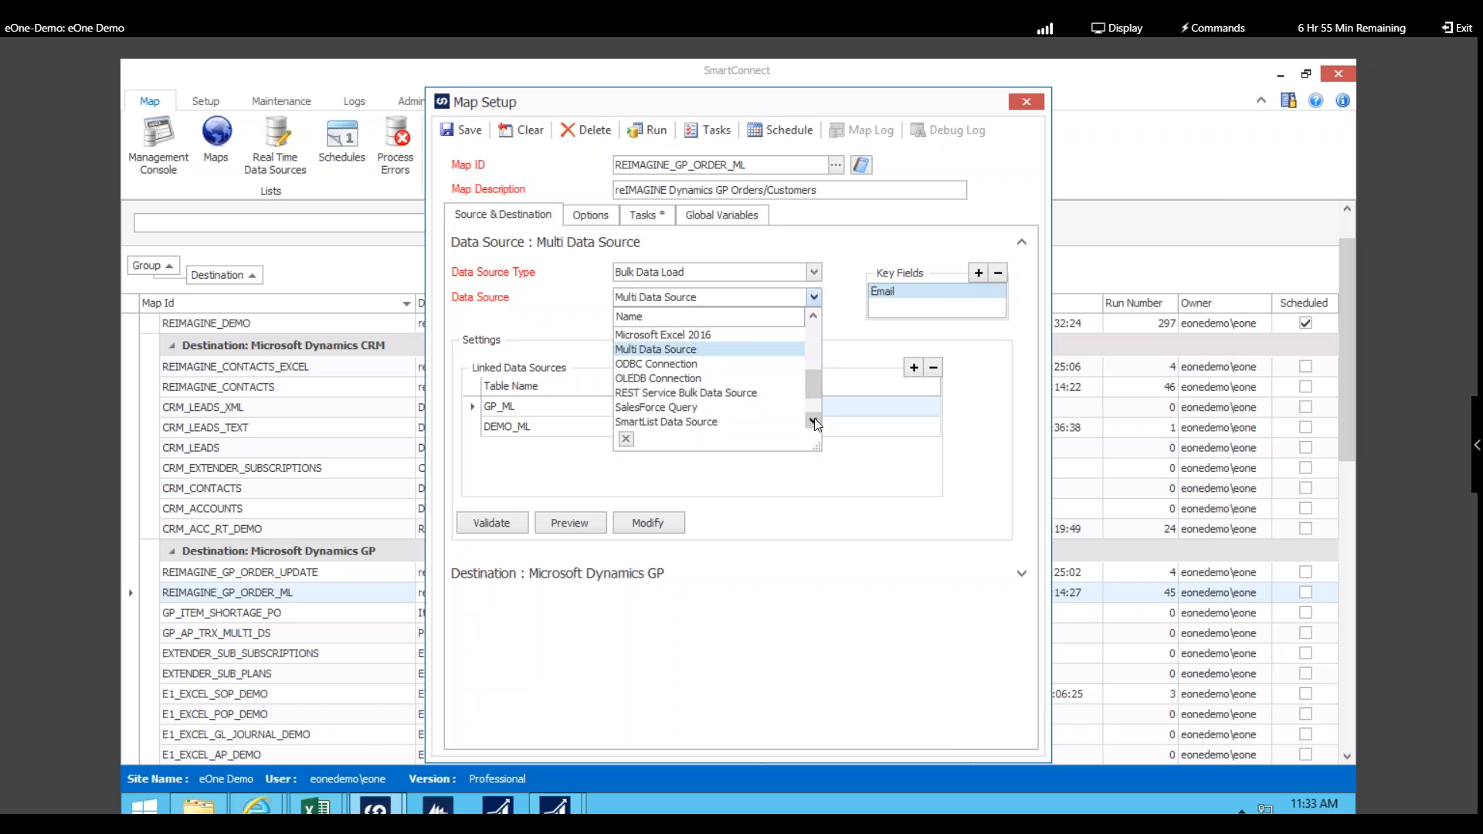
click(815, 419)
click(814, 419)
click(815, 419)
drag(818, 398, 822, 314)
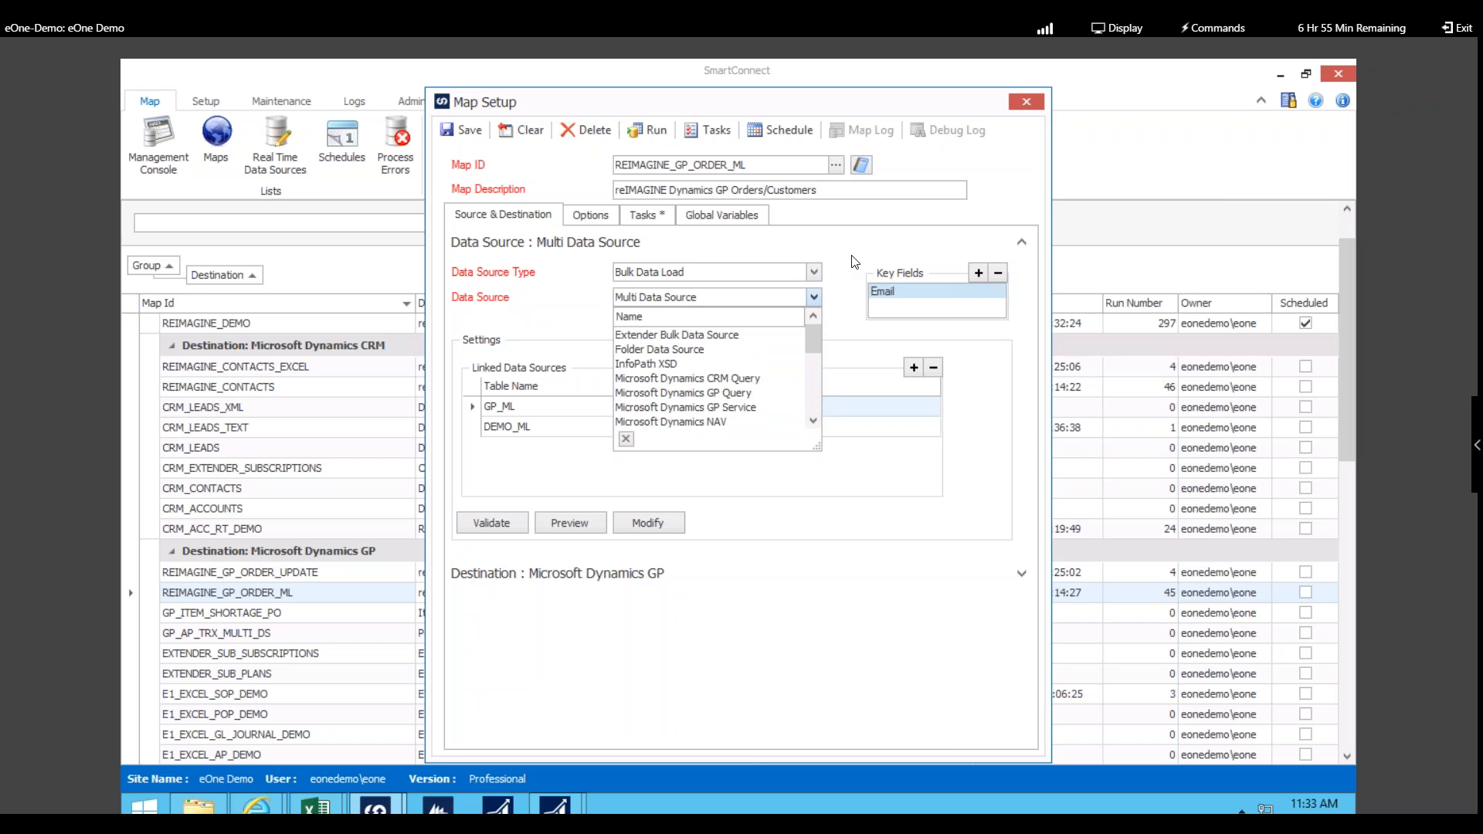
click(816, 298)
click(813, 272)
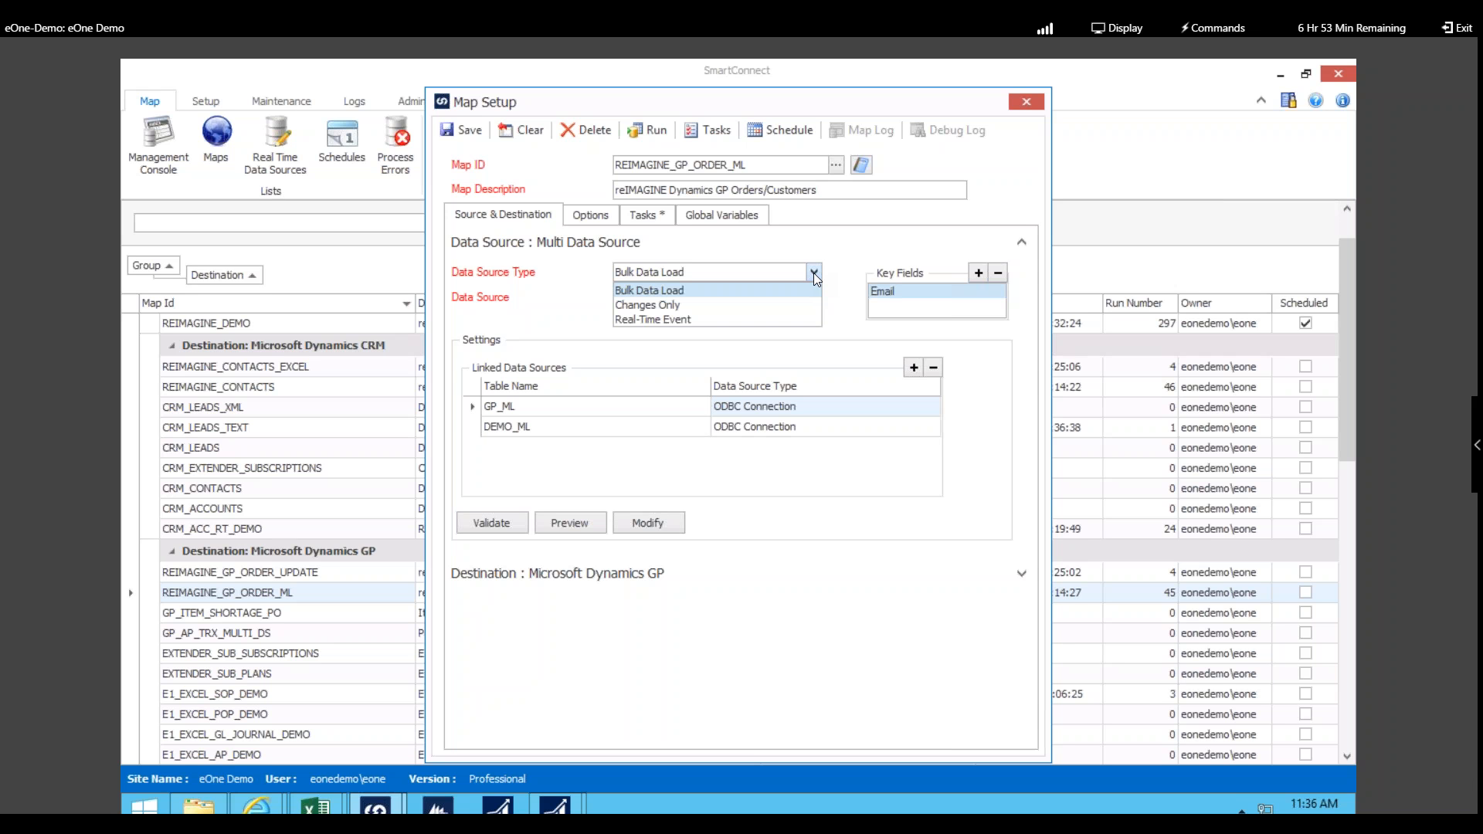
Step: Keep Bulk Data Load and review the SQL query joining DEMO_ML to GP_ML, cancelling without changes
click(814, 272)
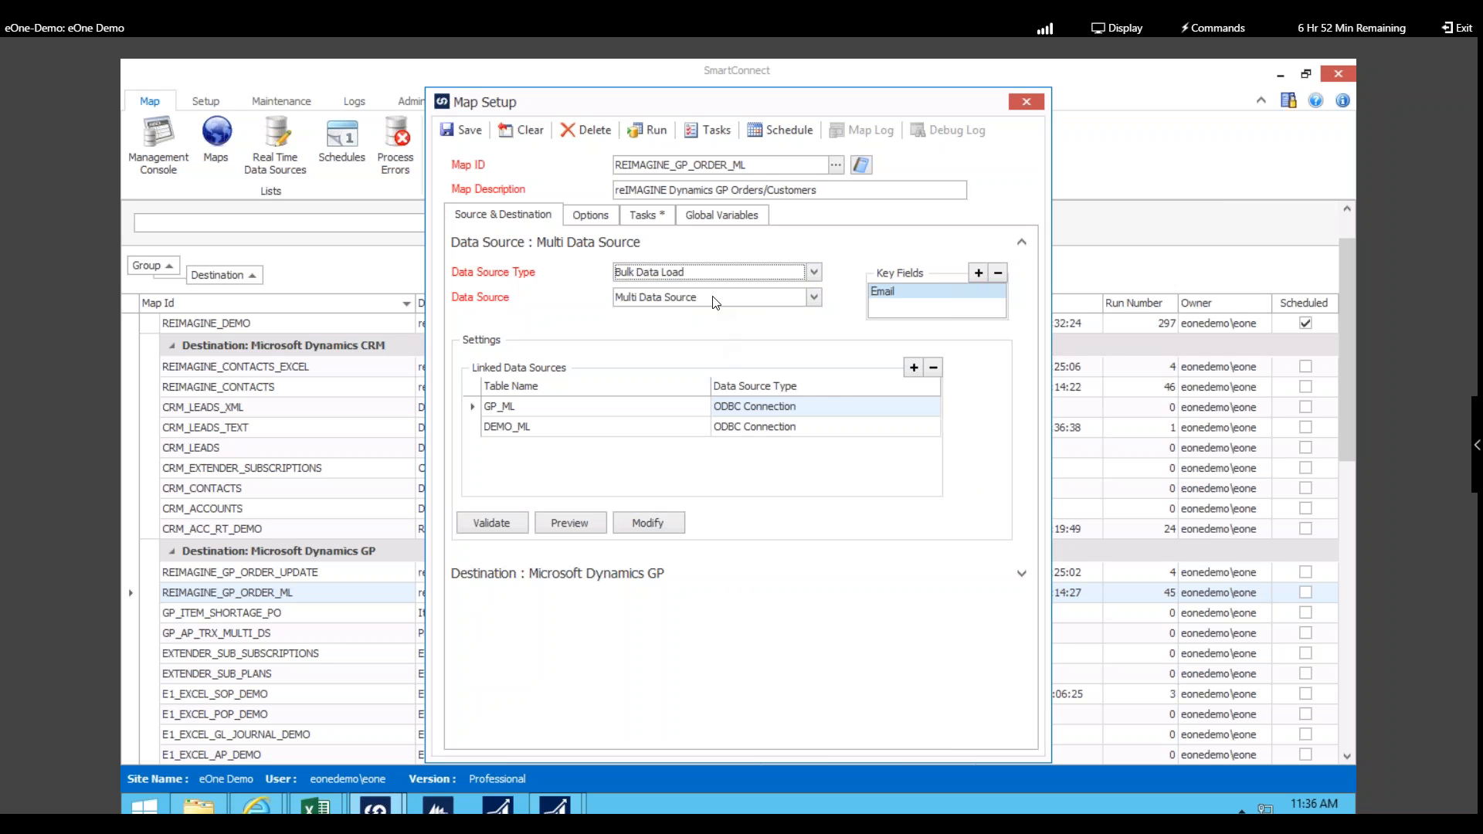
click(679, 525)
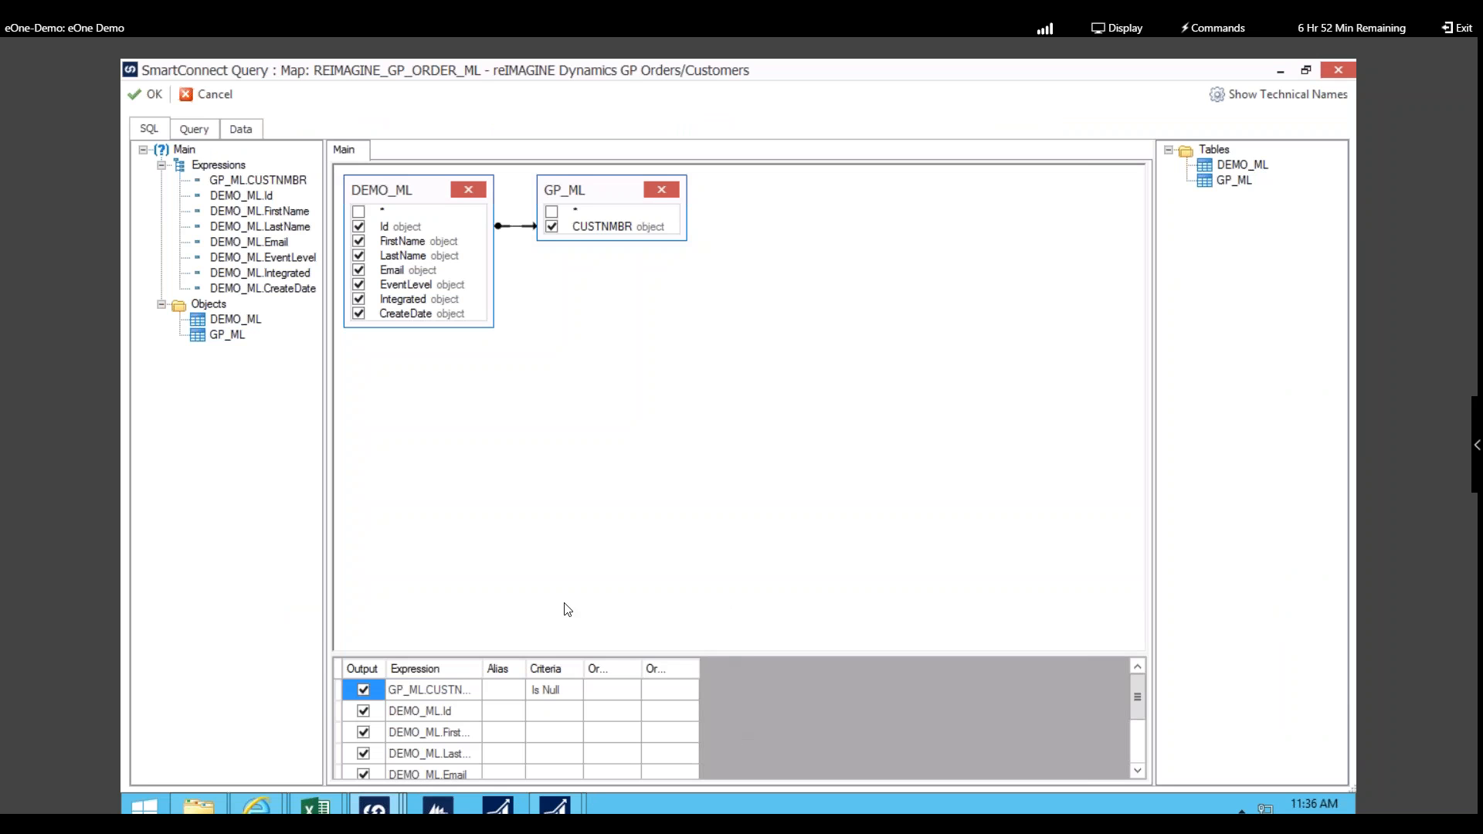
click(212, 133)
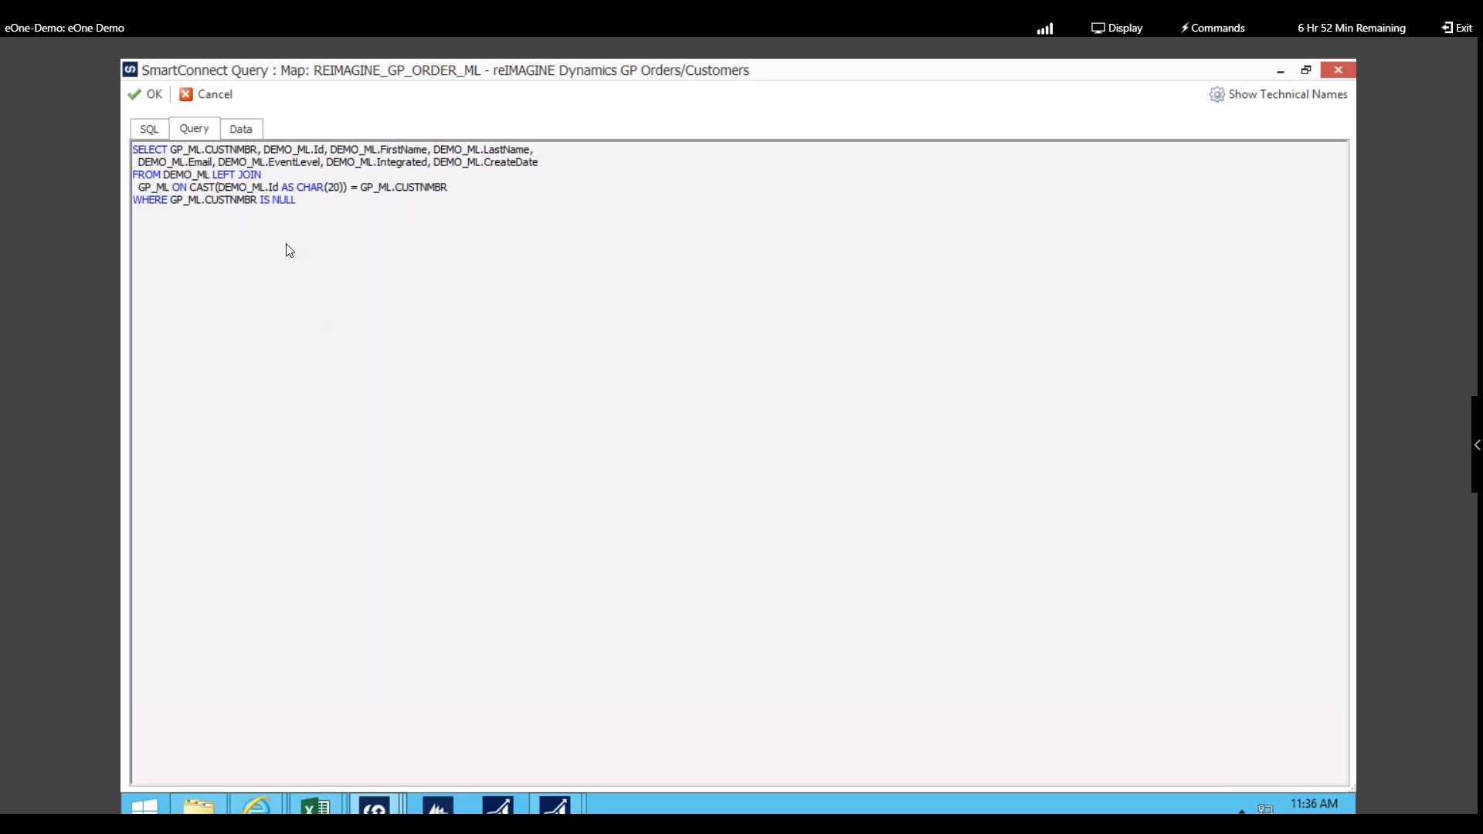
click(228, 94)
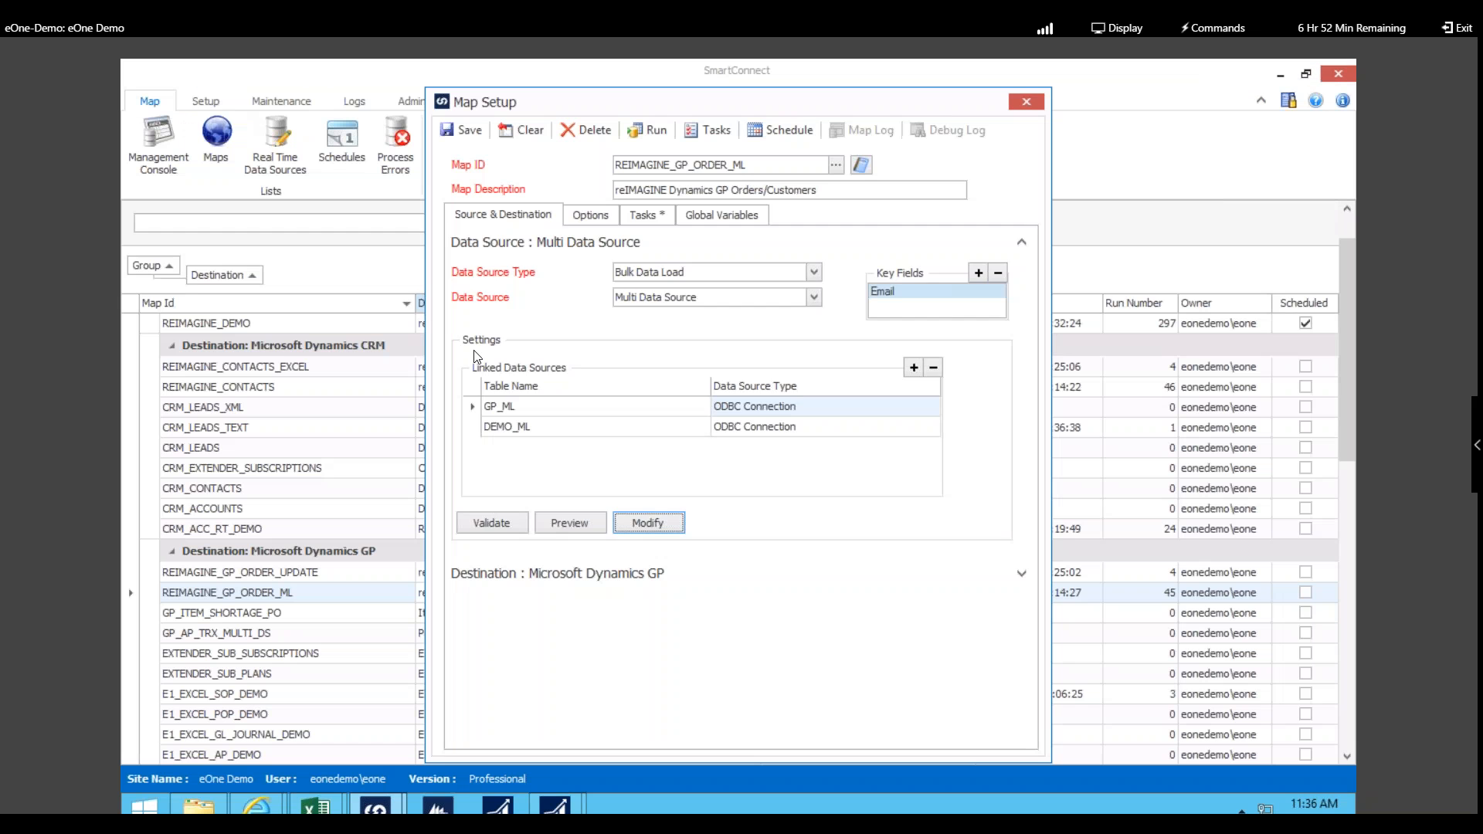
click(1021, 277)
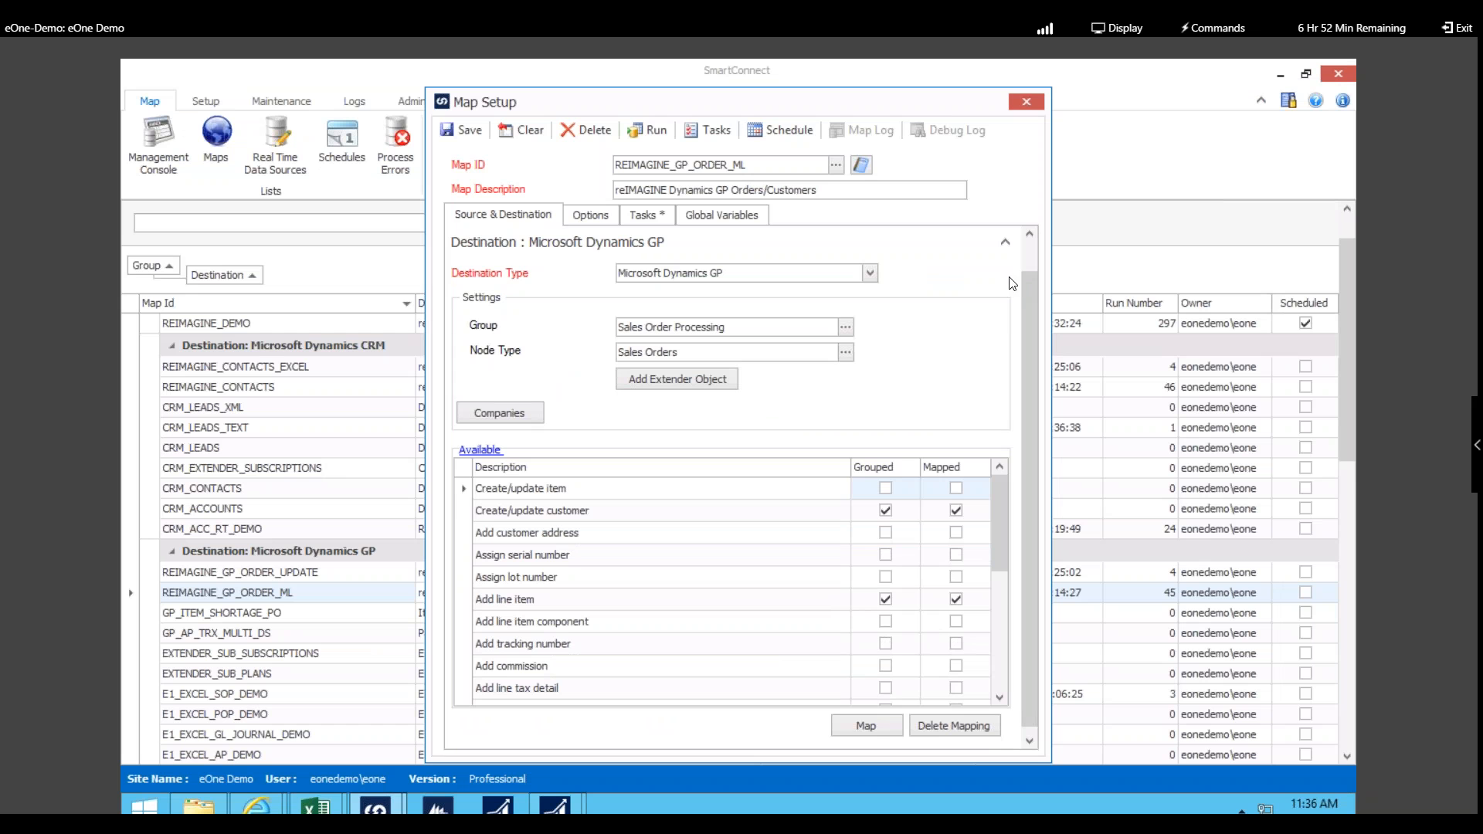
Step: Review the Dynamics GP destination types, then look up the destination groups for the map
click(869, 273)
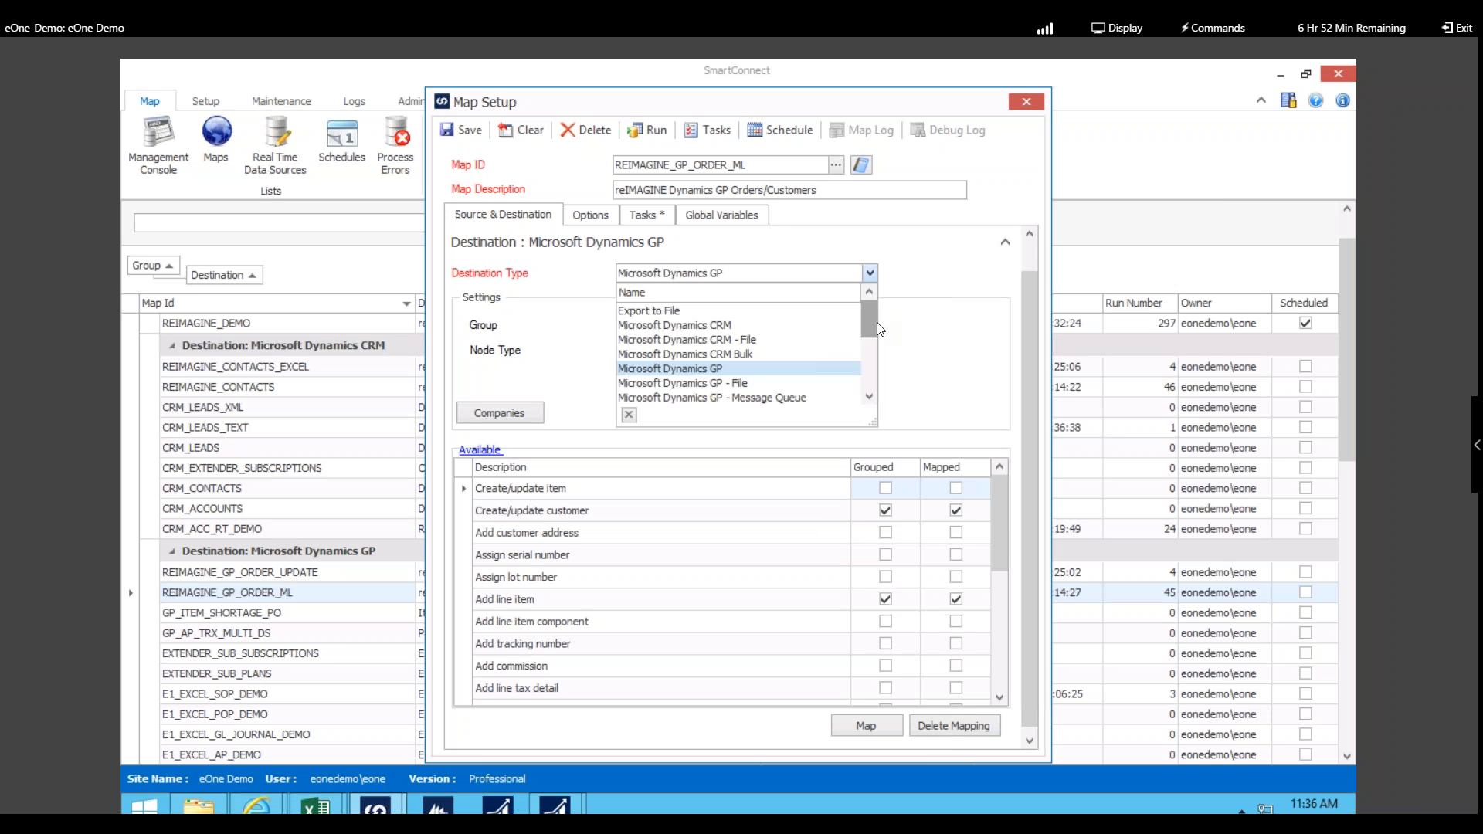
drag(875, 324, 874, 392)
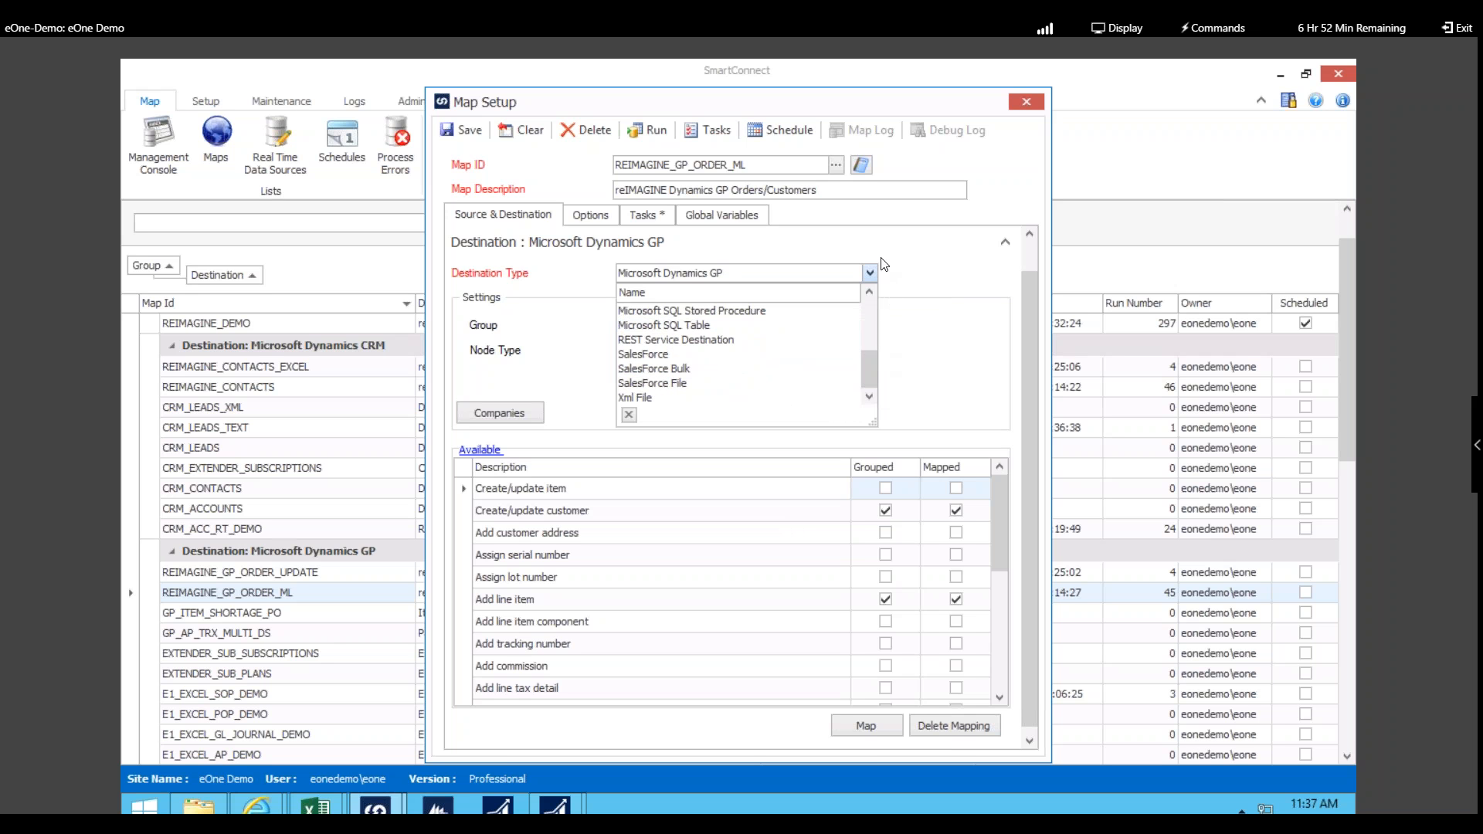
click(912, 244)
click(1021, 277)
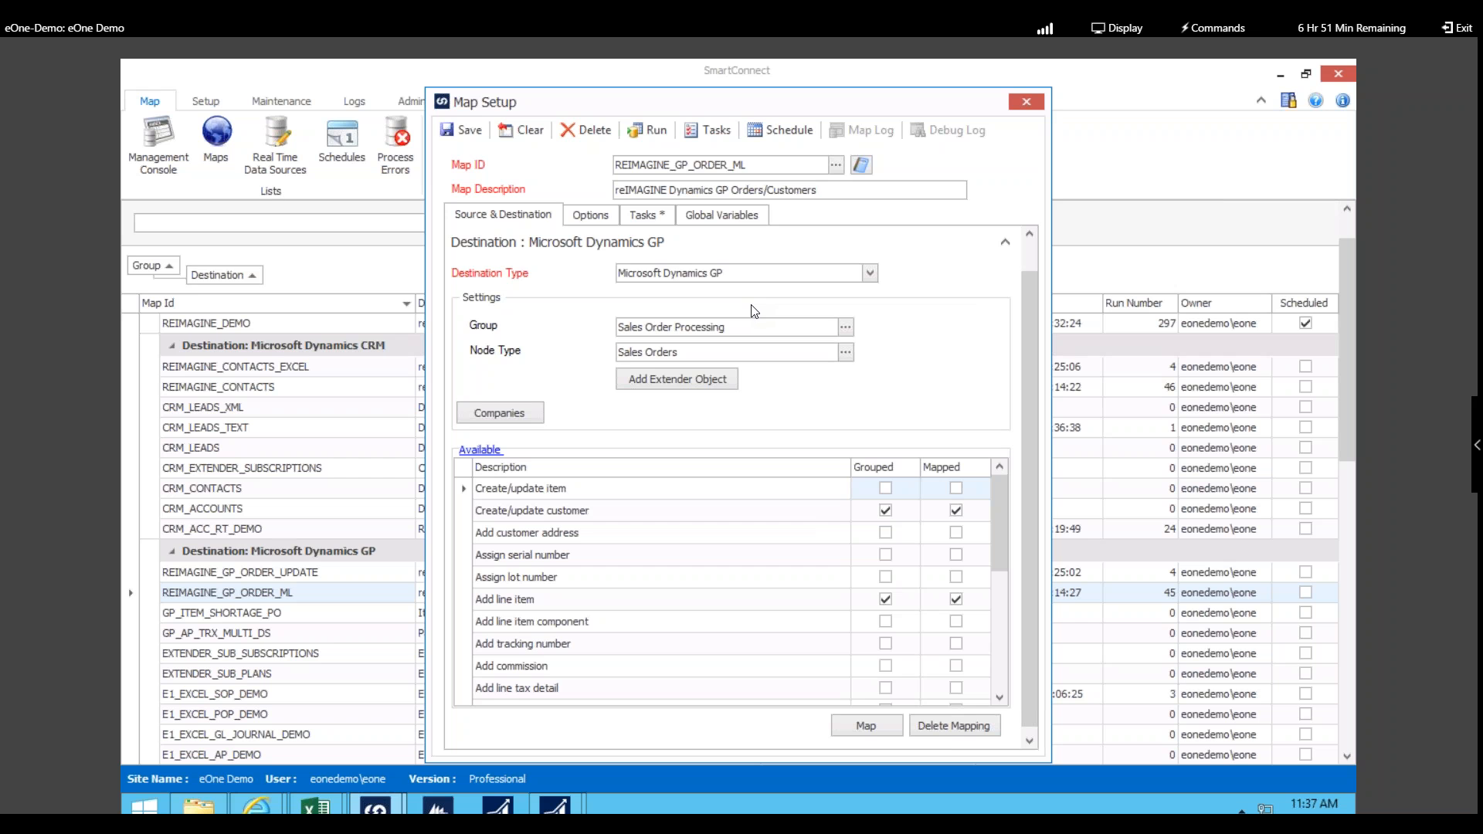
click(846, 328)
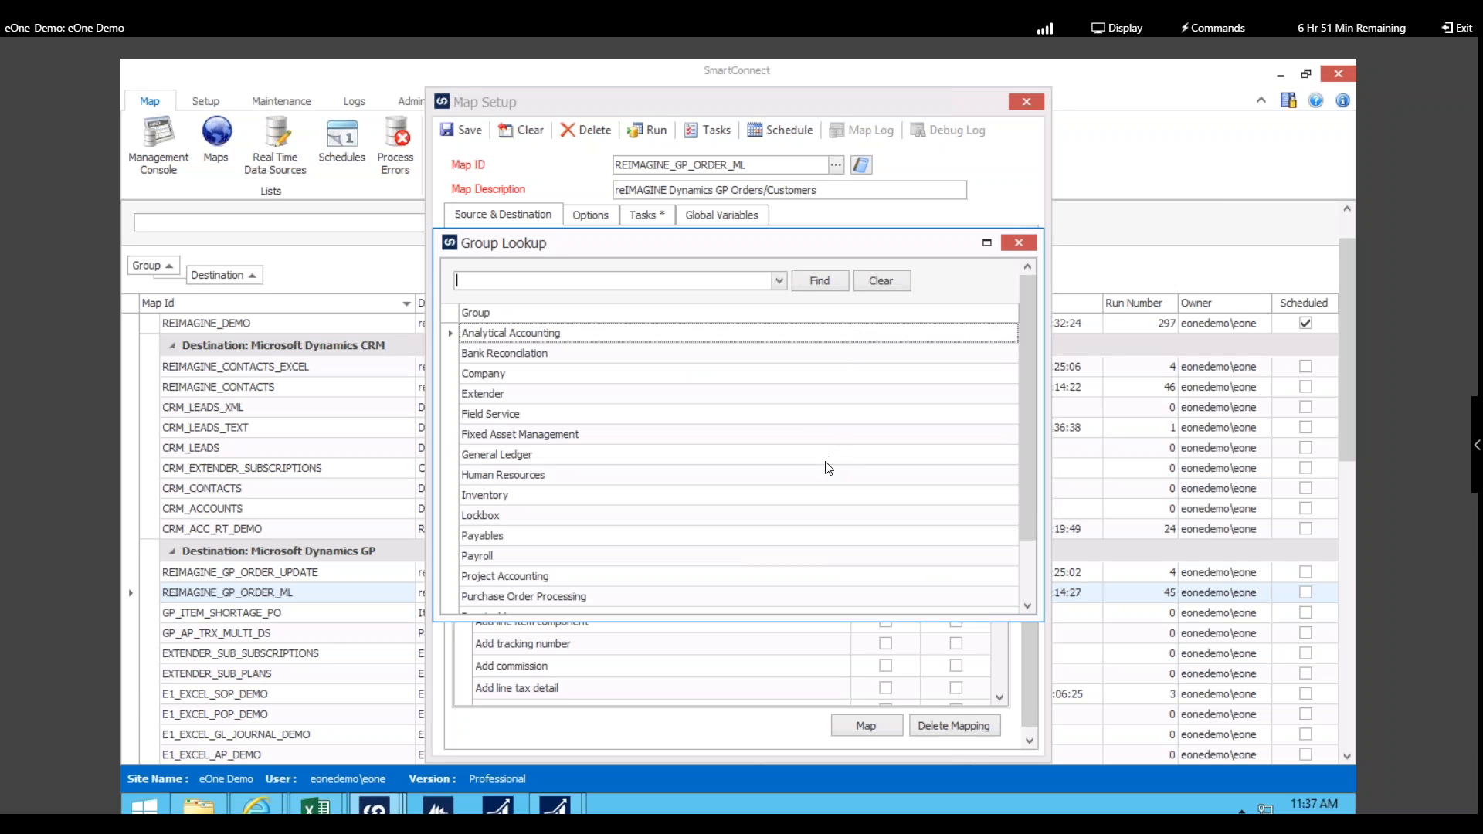
Step: Scroll through the Group Lookup list, from General Ledger to Purchase Order Processing
scroll(844, 515, down, 1)
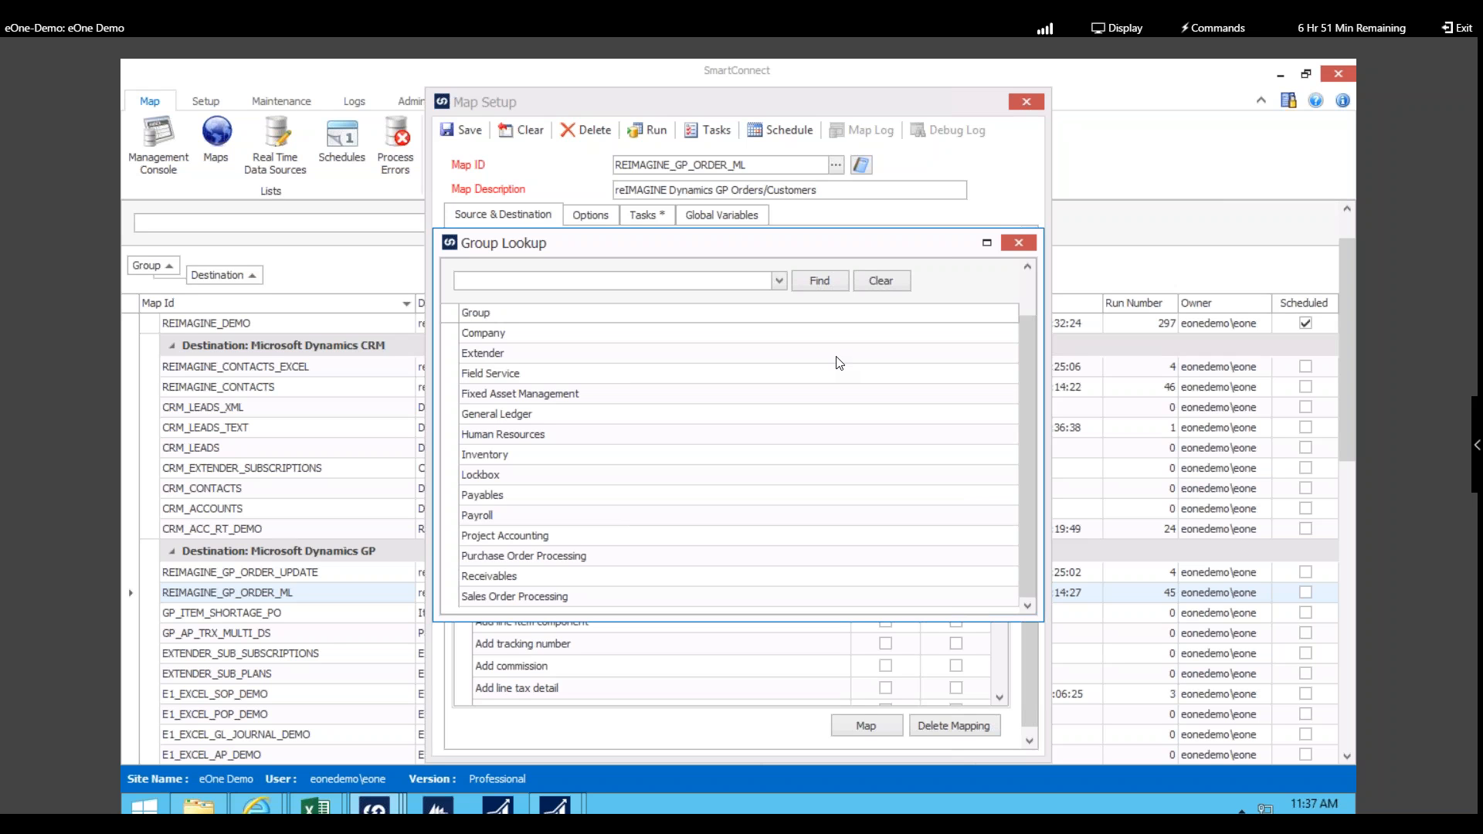
scroll(824, 401, up, 1)
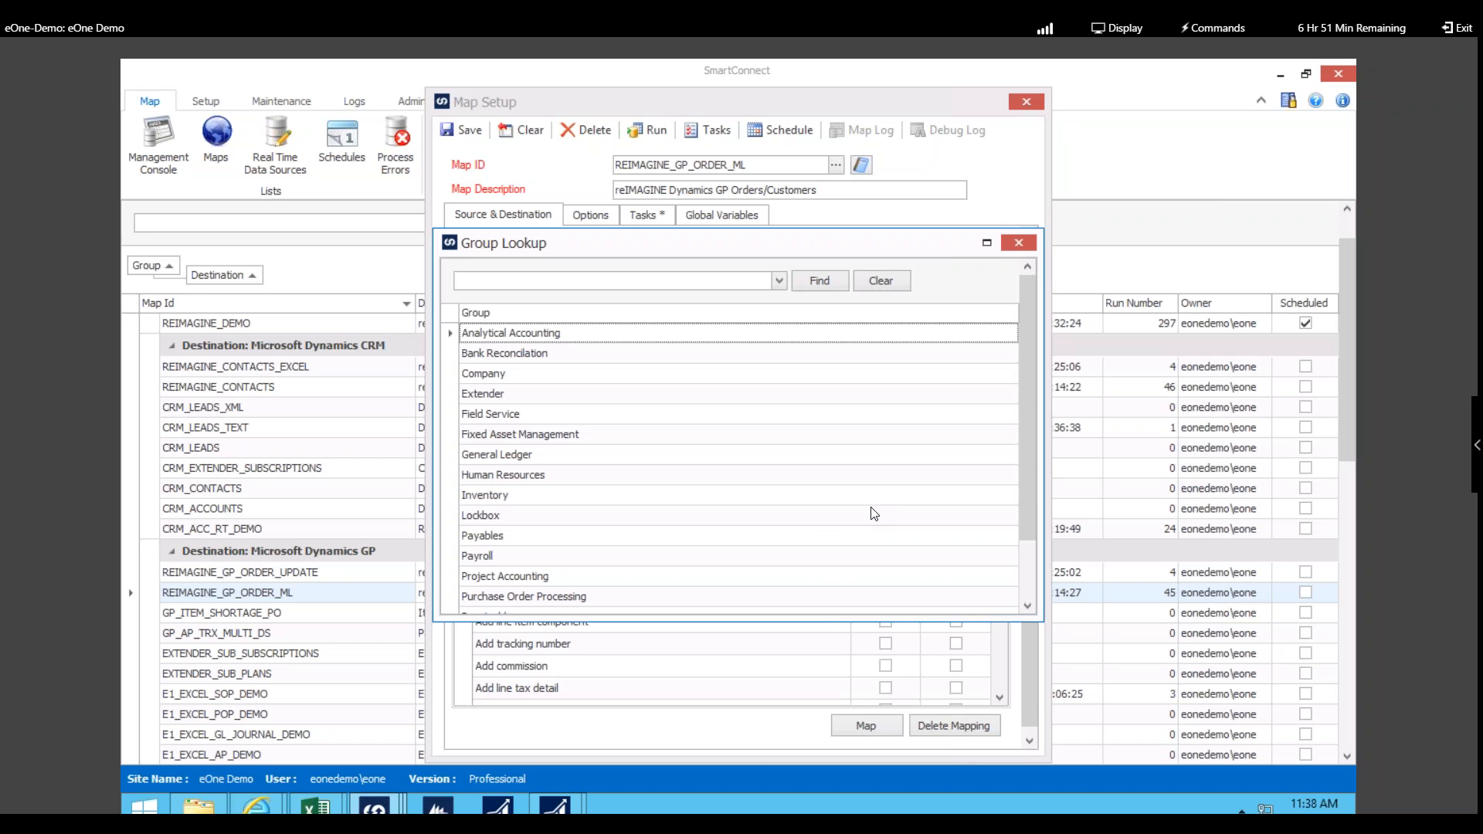
Step: Close the Group Lookup, leaving the group as Sales Order Processing
click(1030, 244)
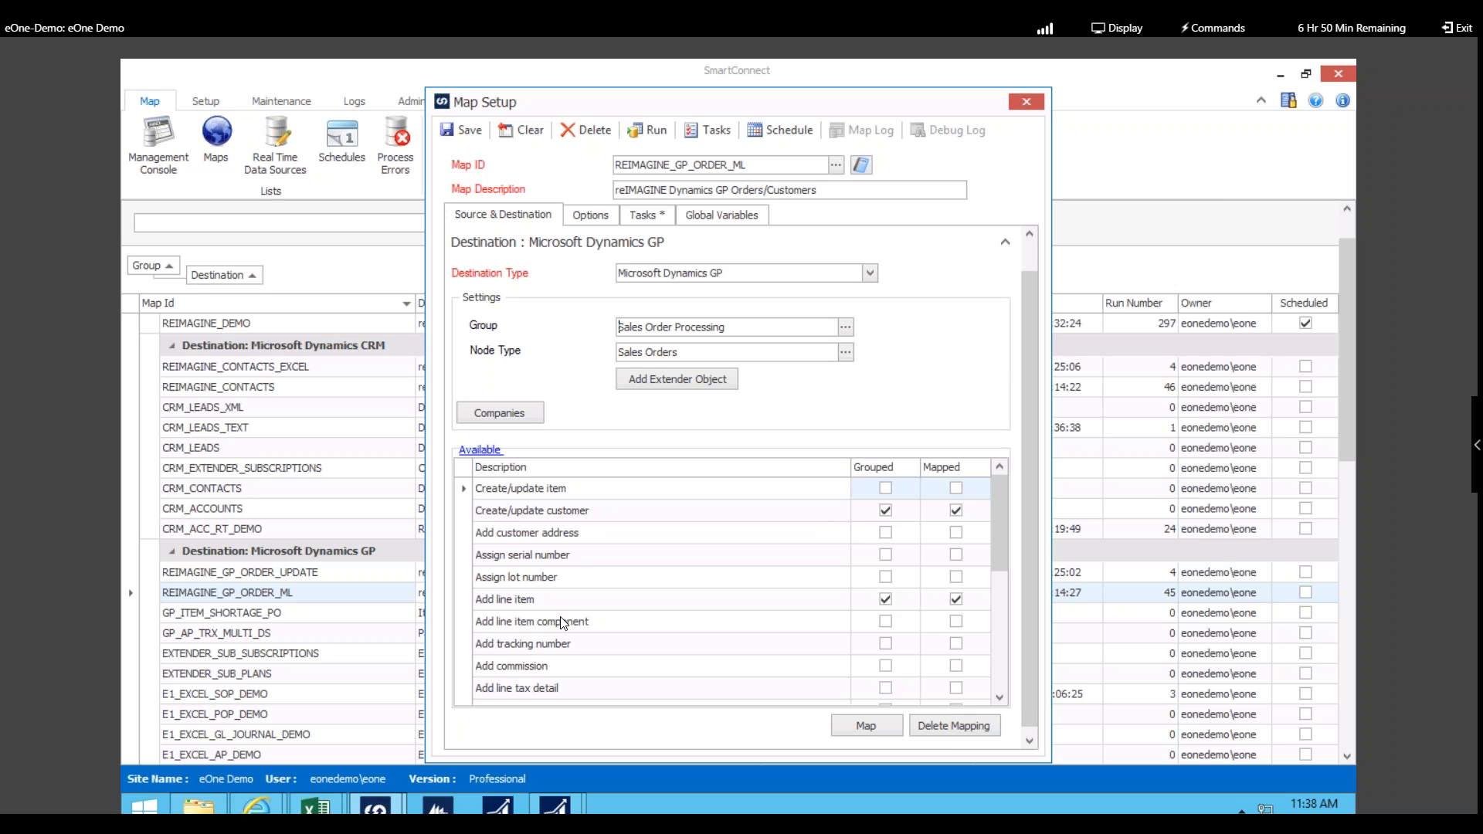
Step: Open the column mapping for the Create sales transaction node
scroll(574, 646, down, 2)
scroll(574, 646, down, 3)
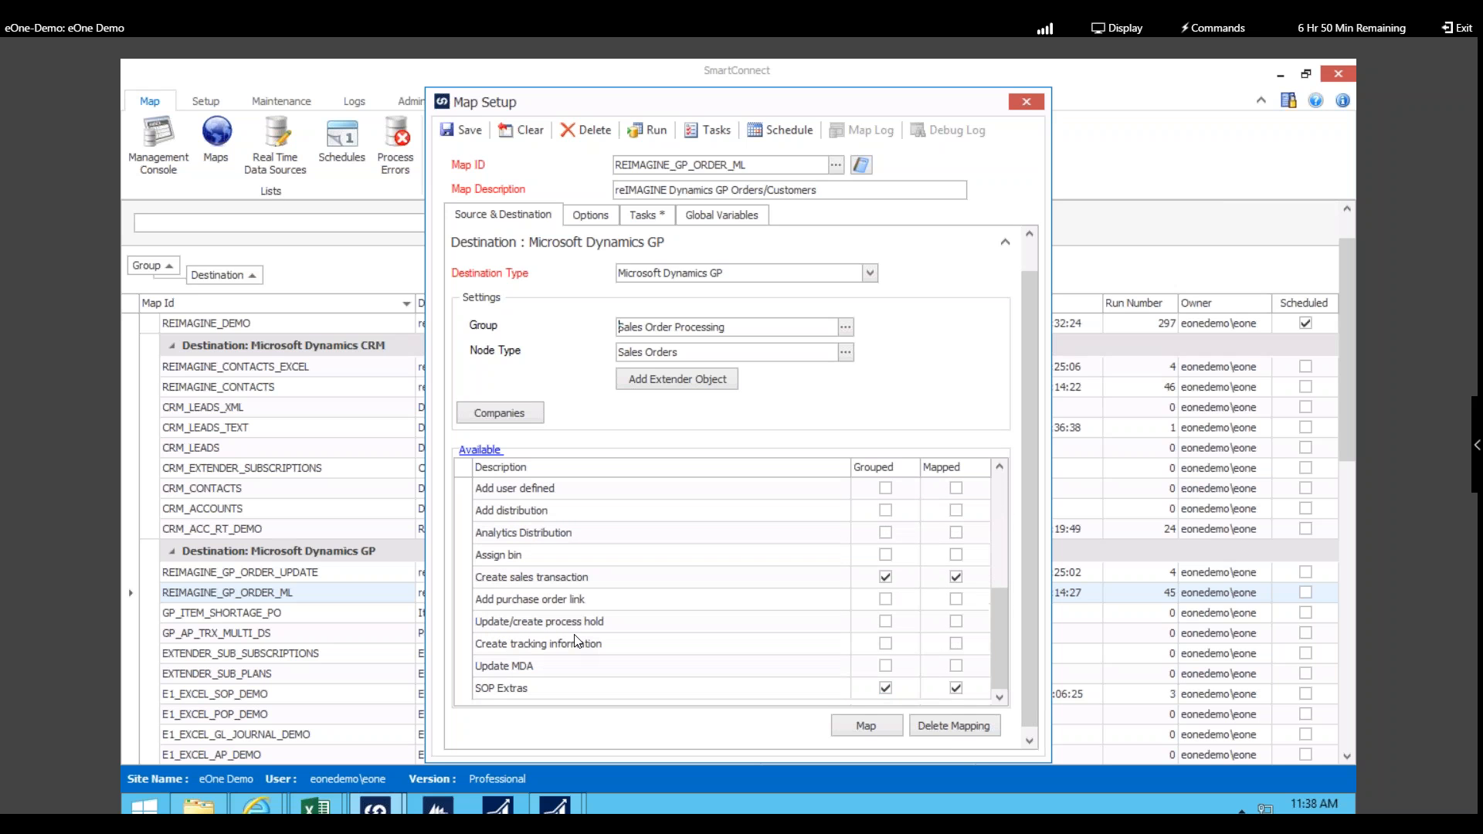
click(538, 585)
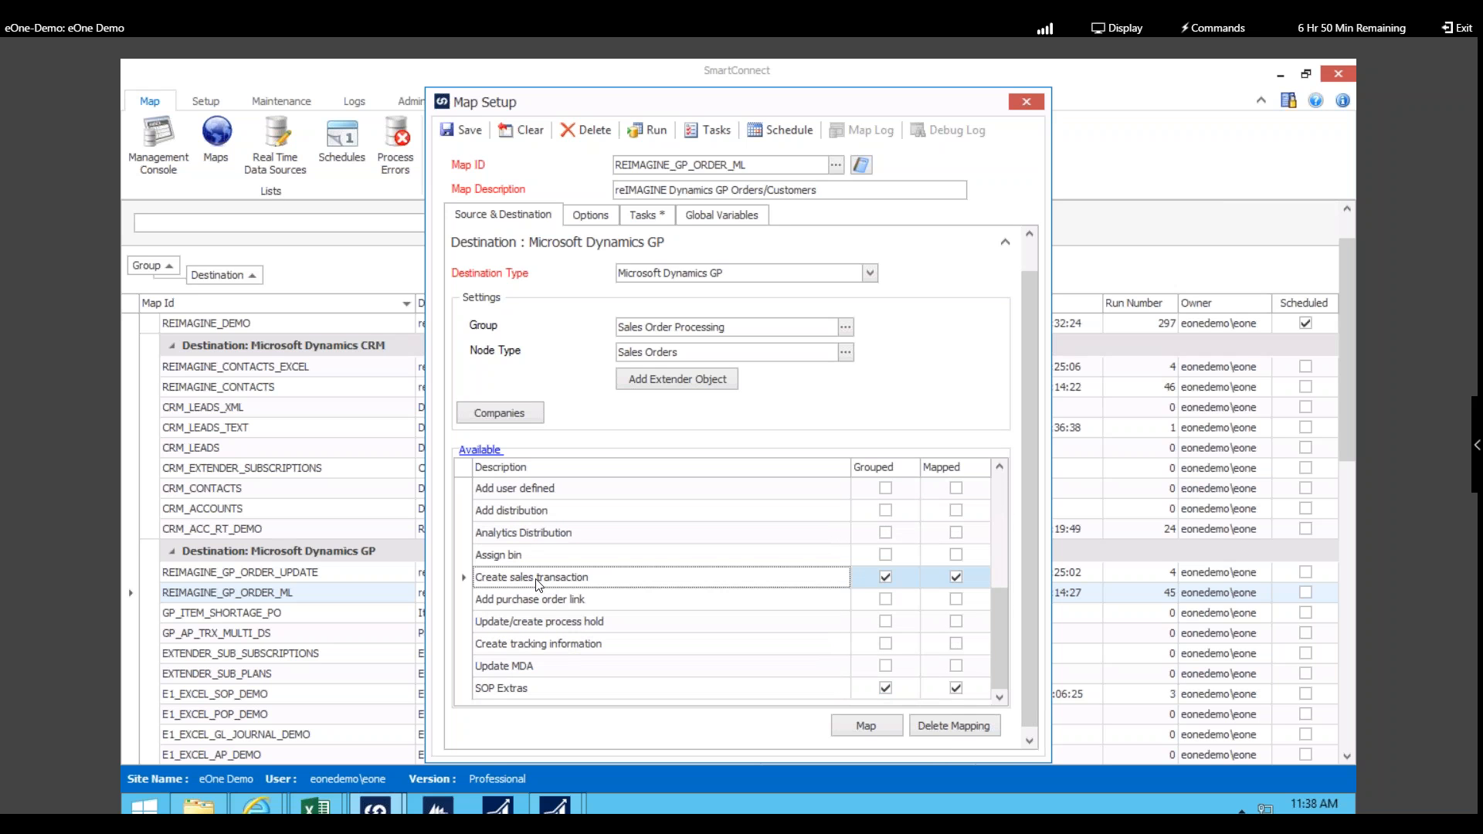
double_click(538, 585)
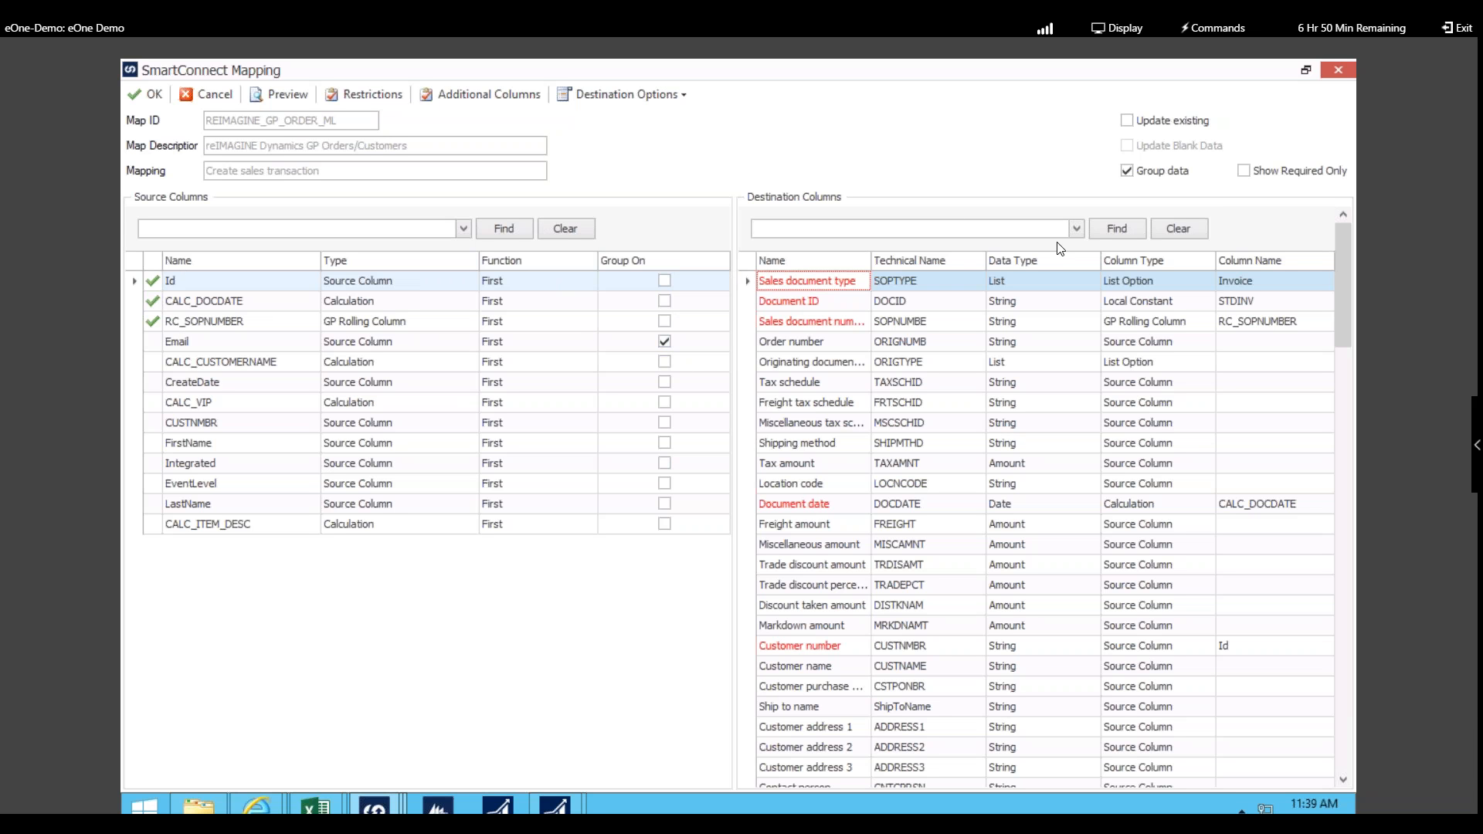
Step: Try mapping LastName to Customer name, clear it, and review the Sales document type choices
click(825, 235)
click(432, 551)
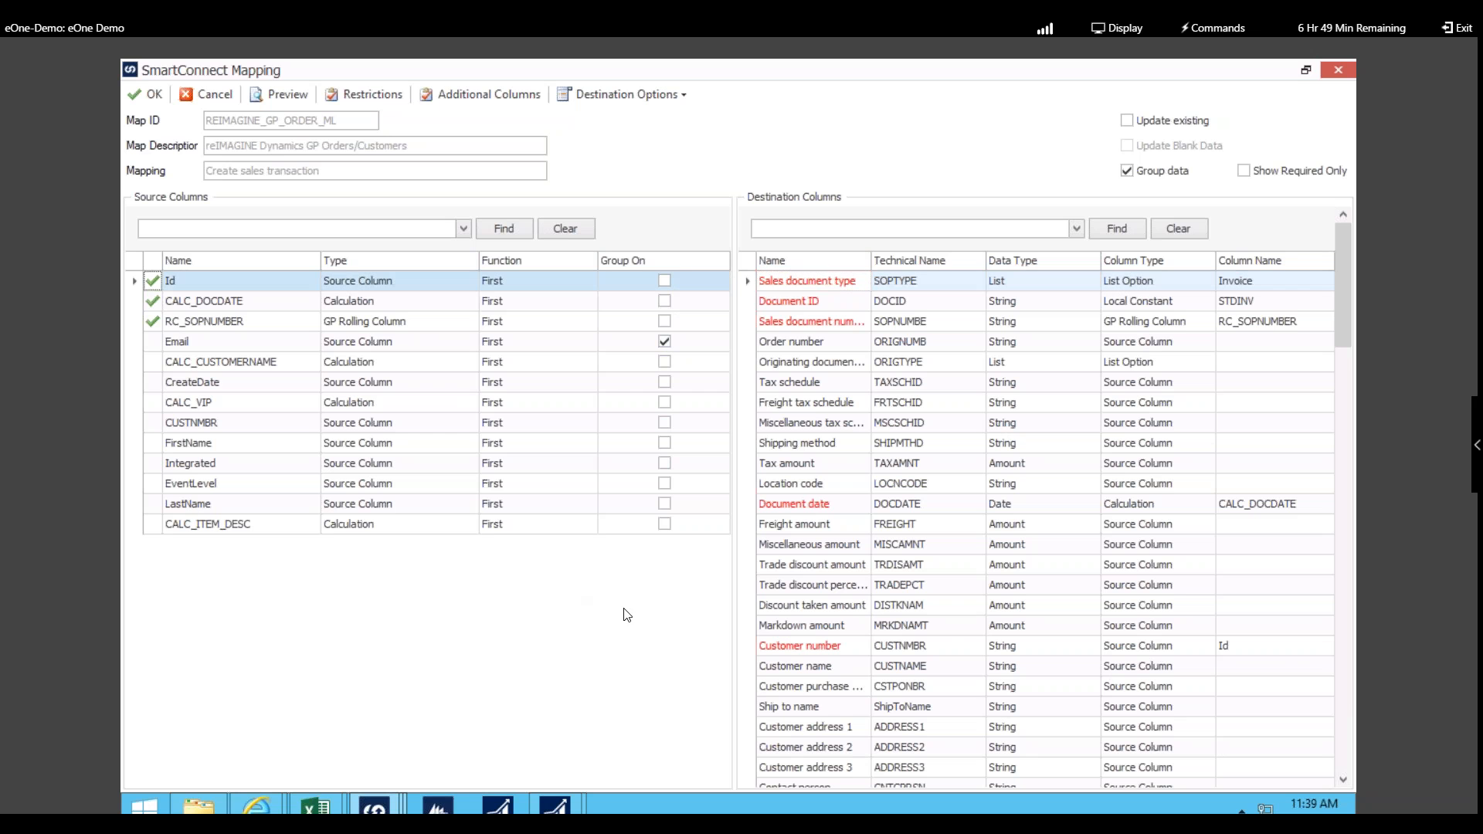
drag(1107, 675, 1249, 666)
click(1250, 667)
key(Delete)
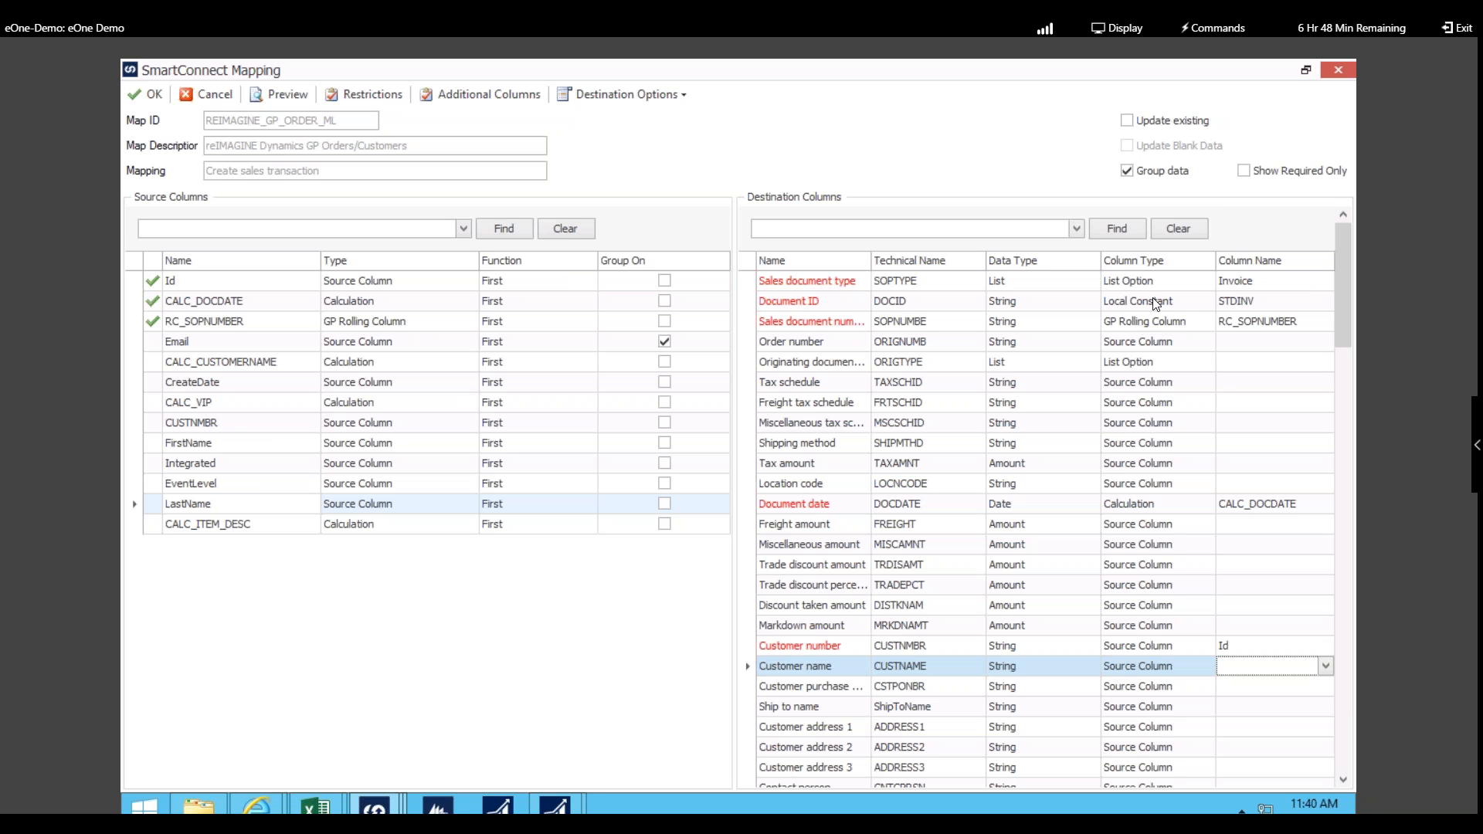
click(1283, 282)
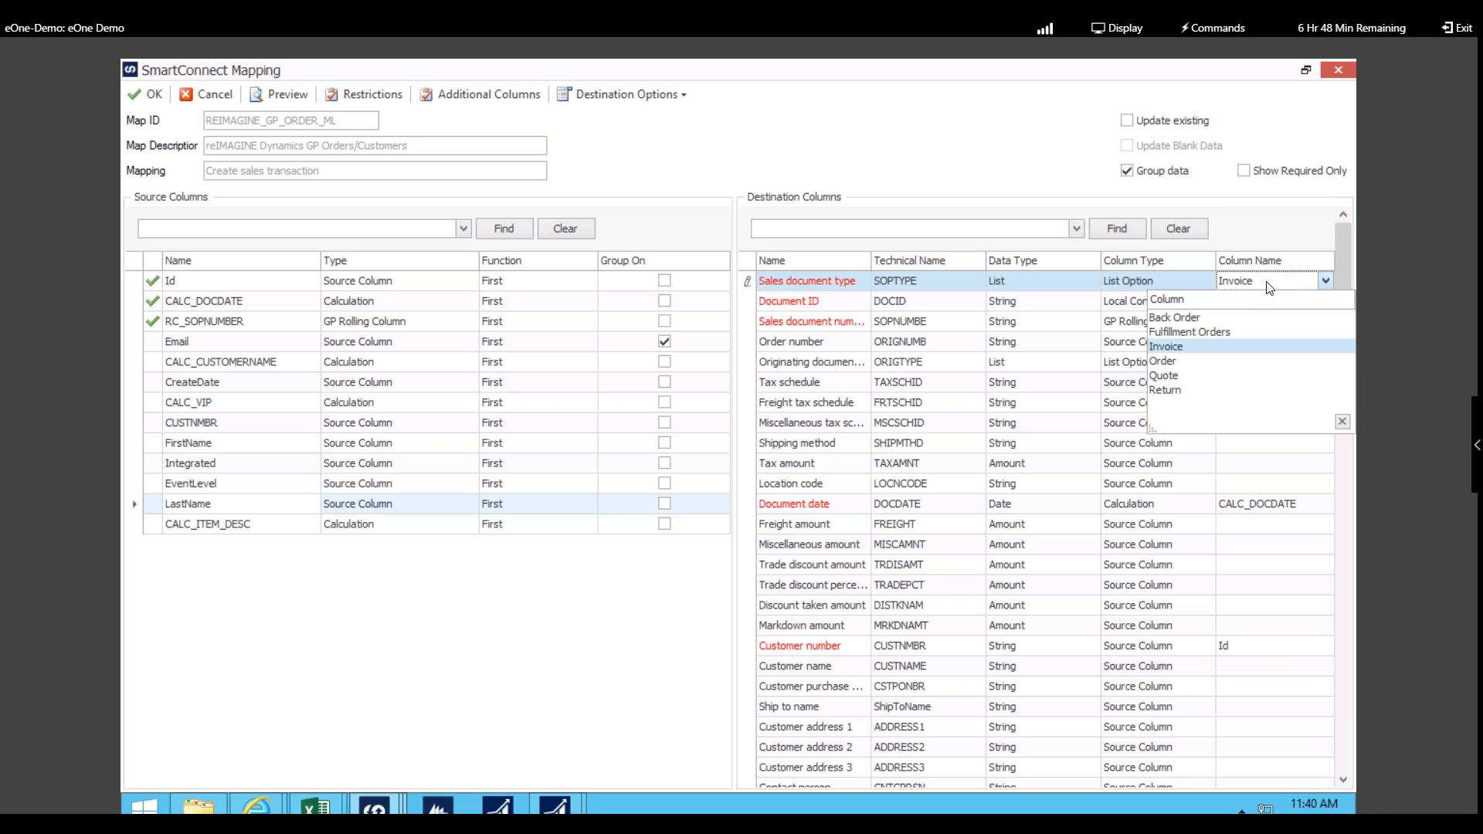
click(1269, 287)
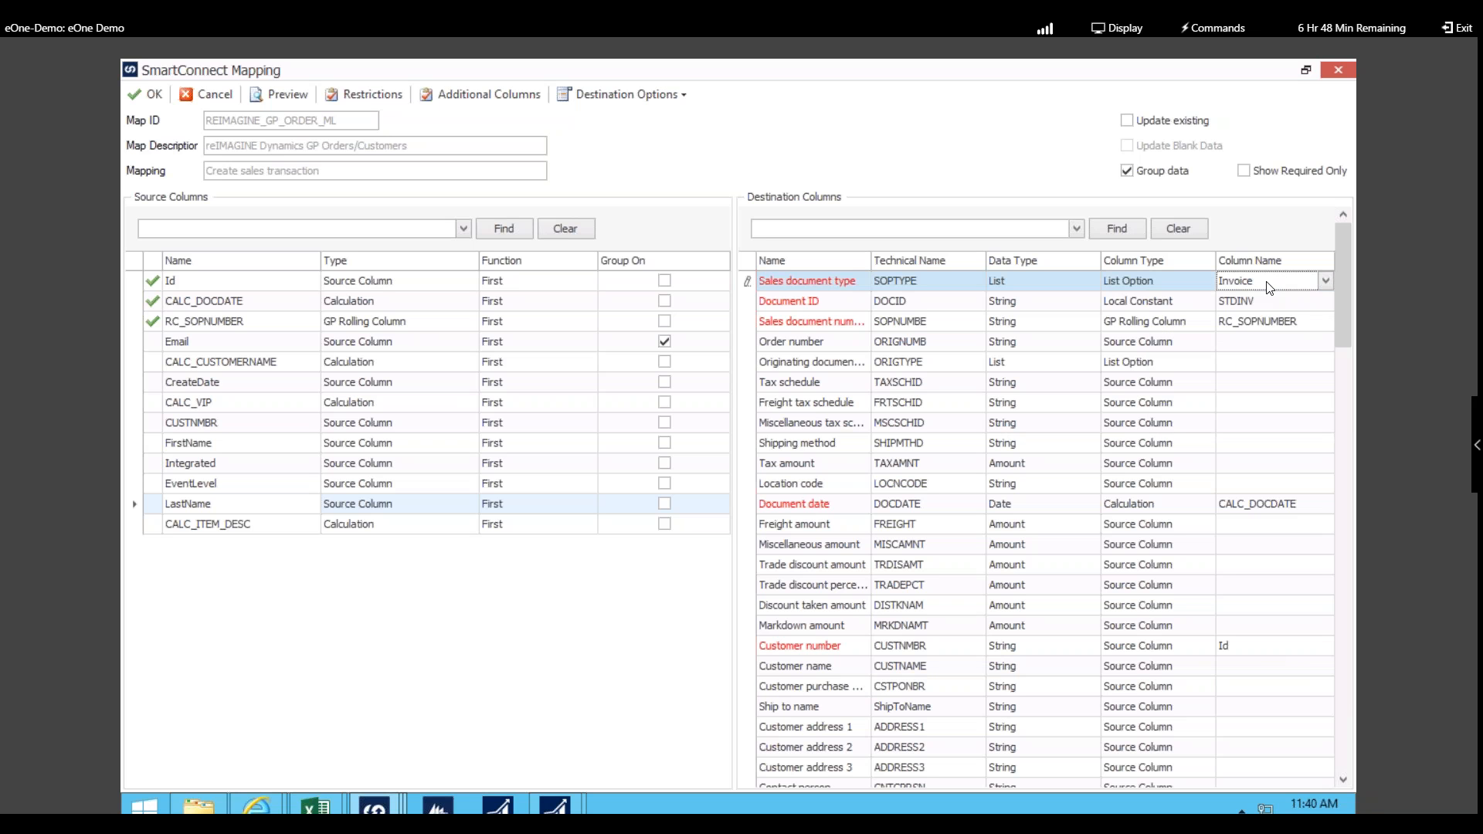
click(1169, 303)
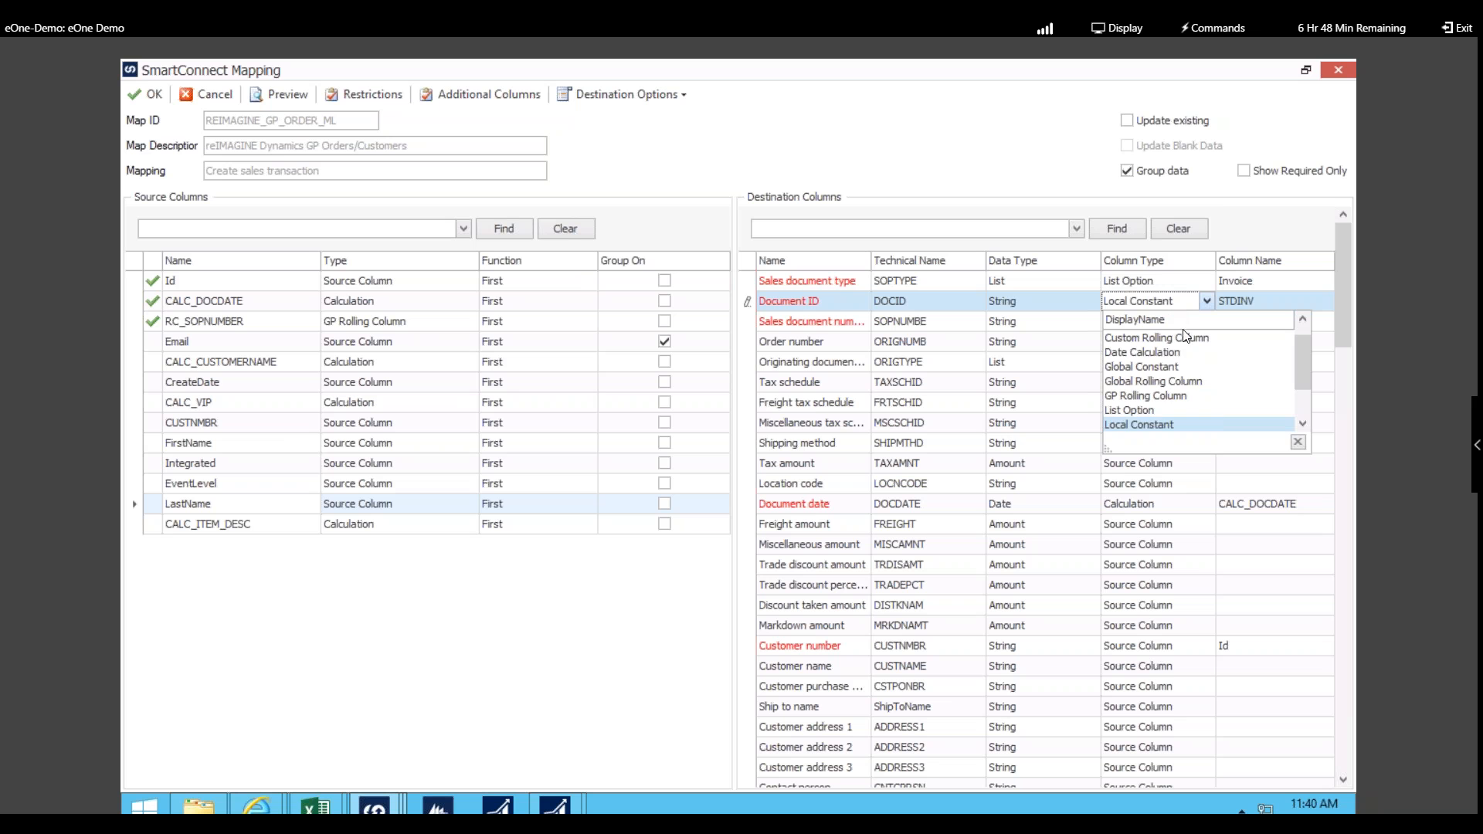
scroll(1202, 396, up, 1)
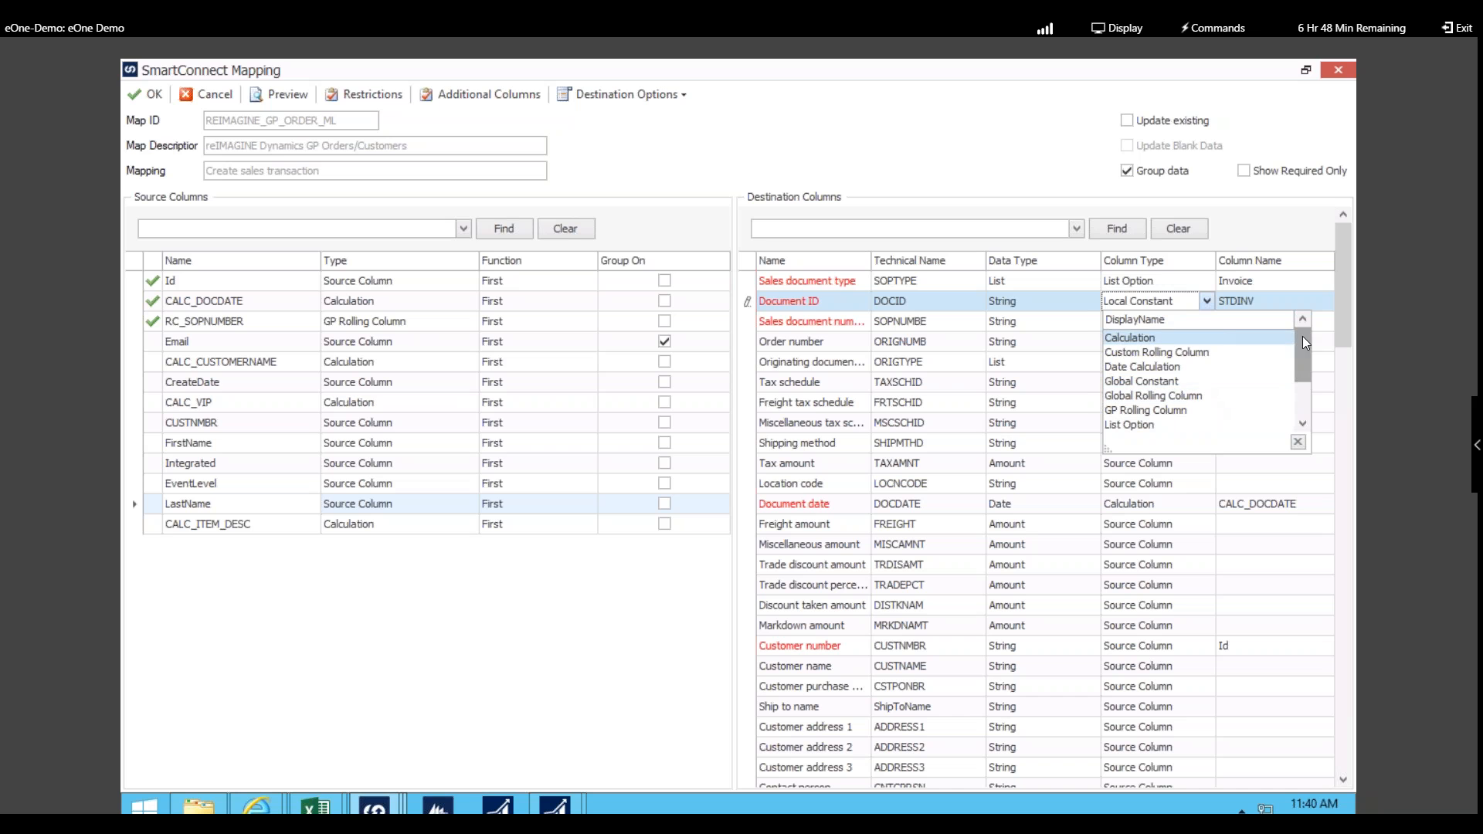
click(1207, 300)
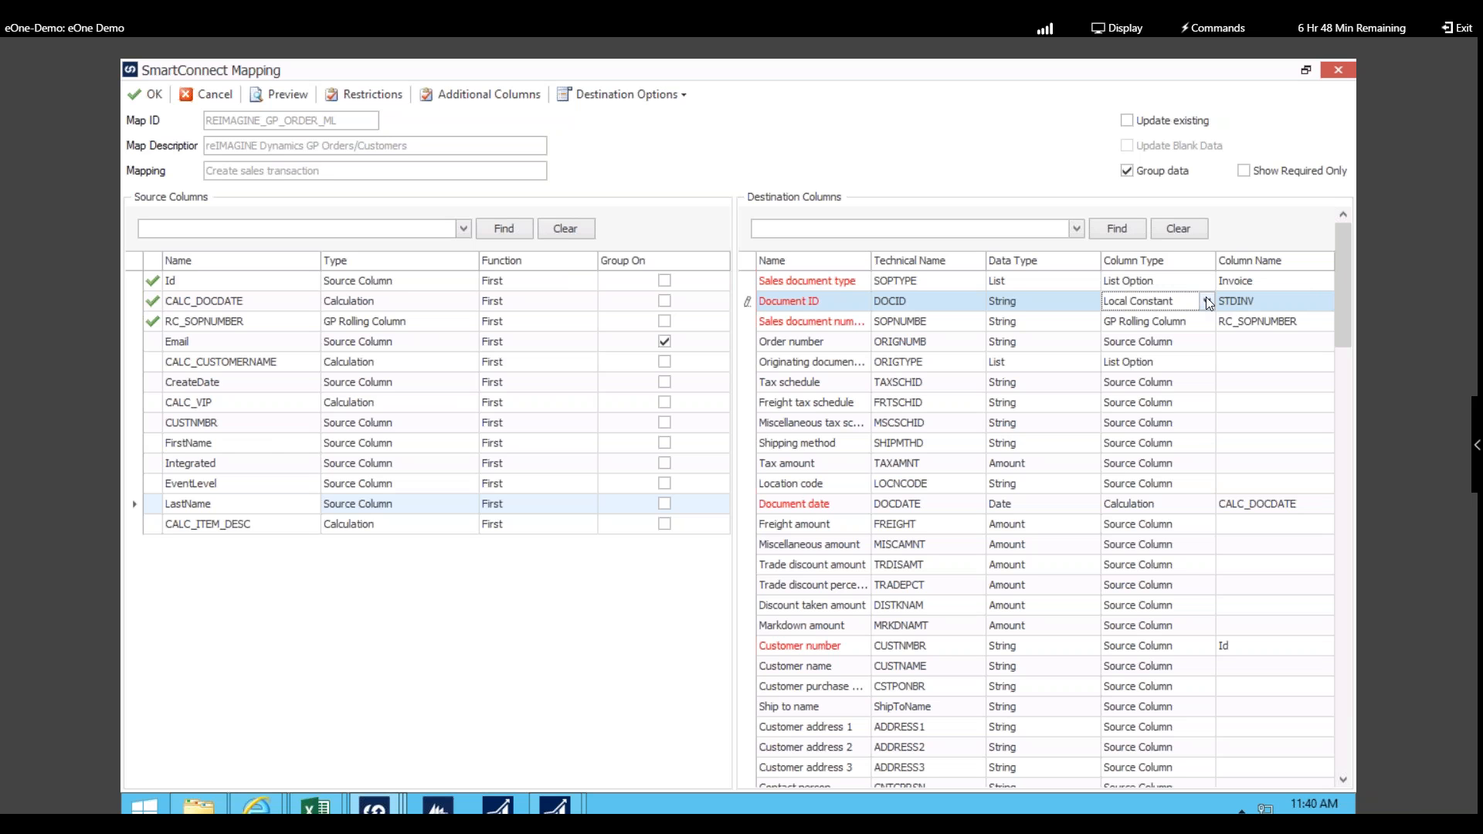
click(477, 93)
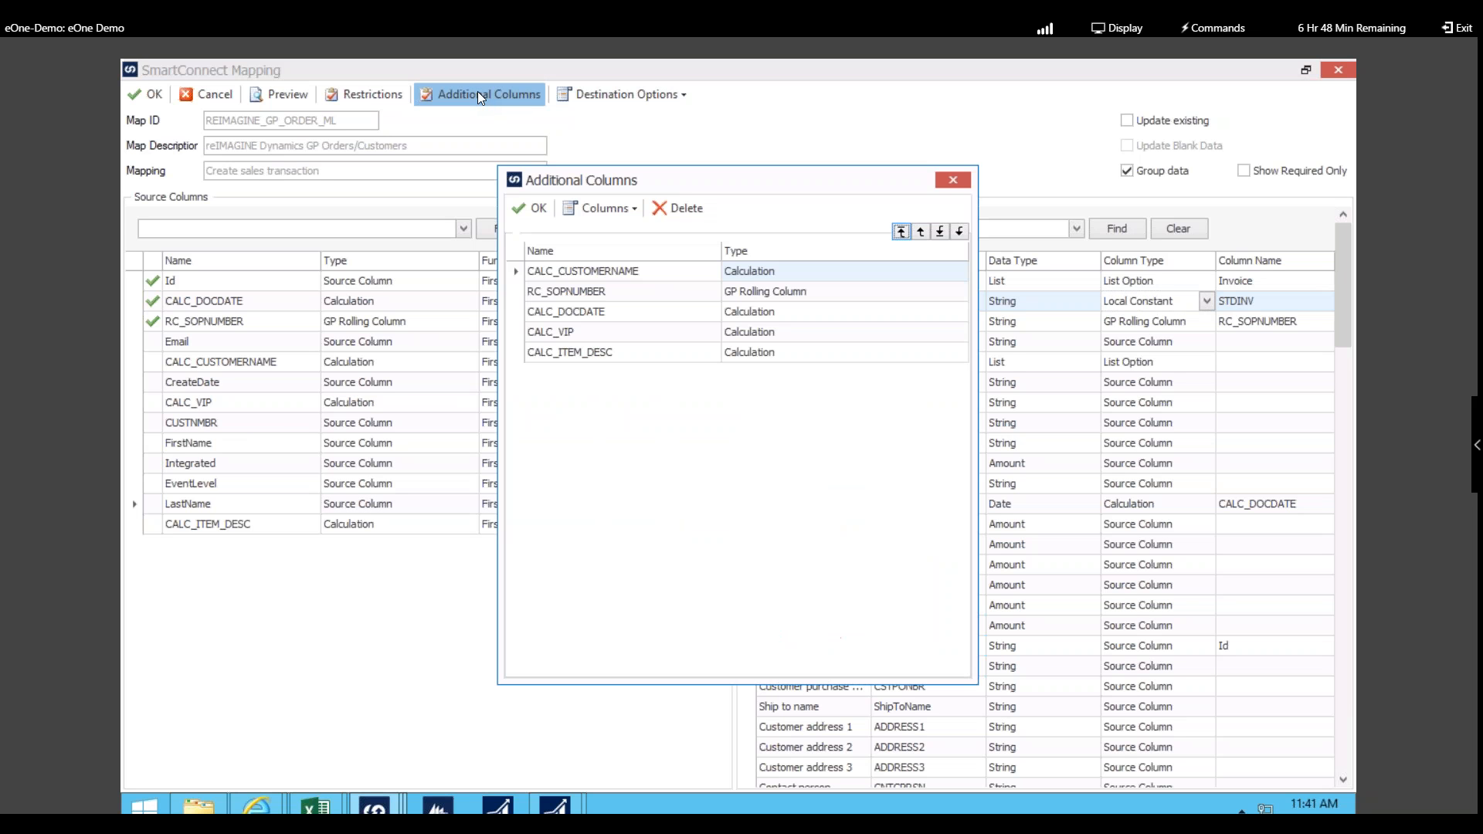
Step: Add a Calculated additional column, opening the Create new calculation dialog
click(622, 209)
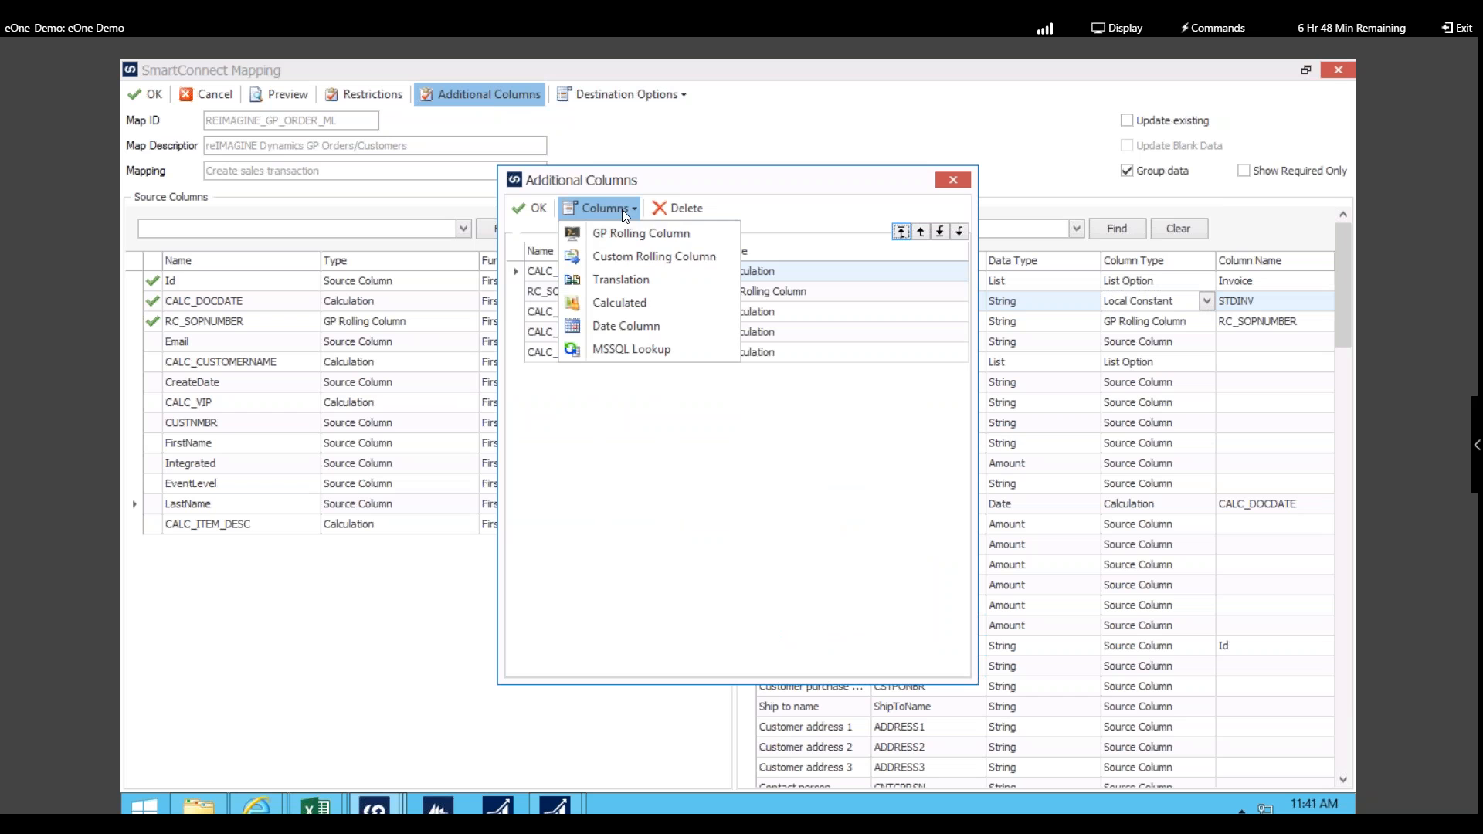
click(641, 303)
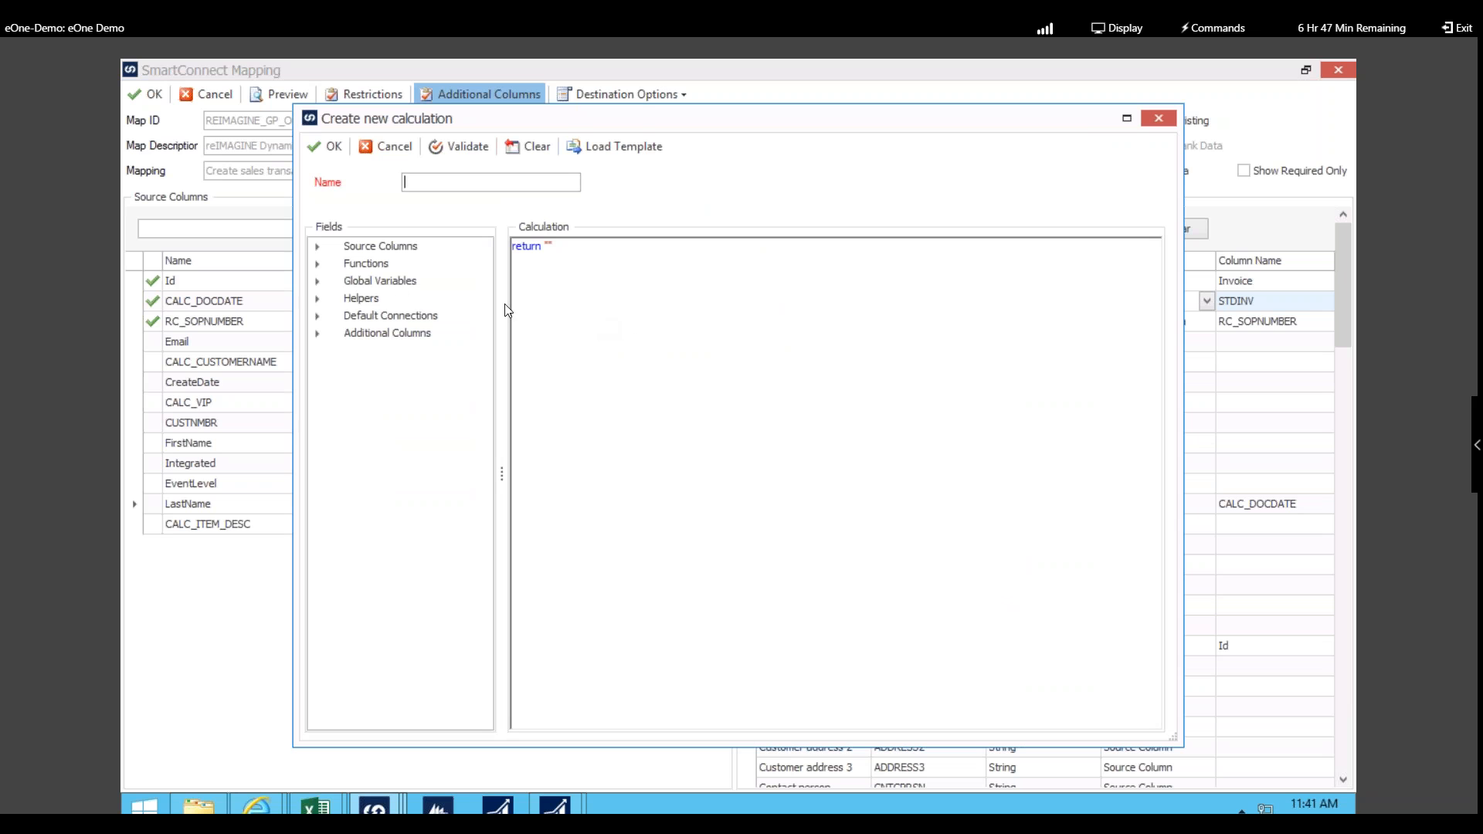
Step: Build an fn.CONCATENATE2 calculation joining _FIRSTNAME and _LASTNAME
click(318, 247)
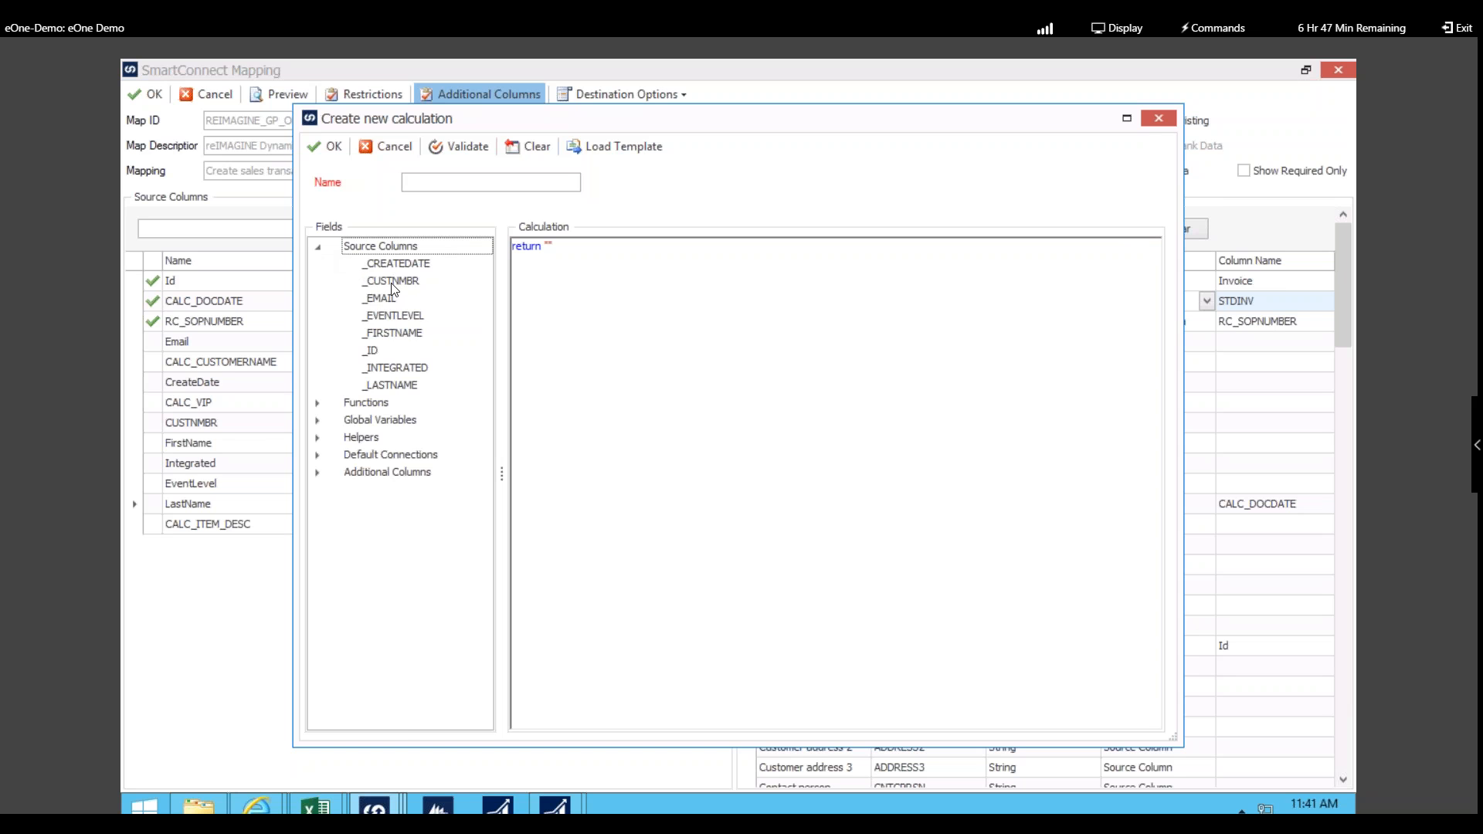
click(318, 403)
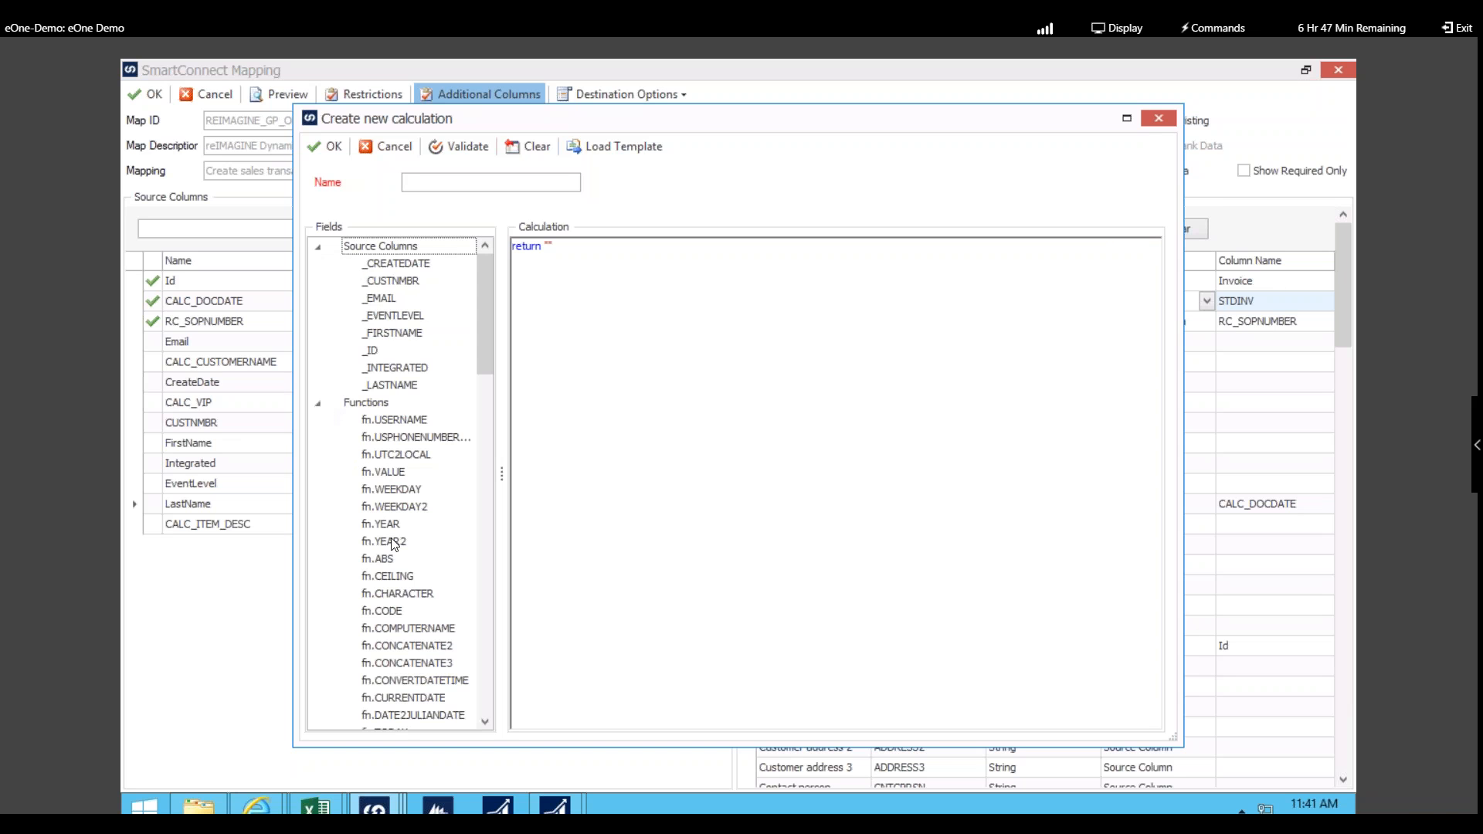
drag(418, 647, 765, 460)
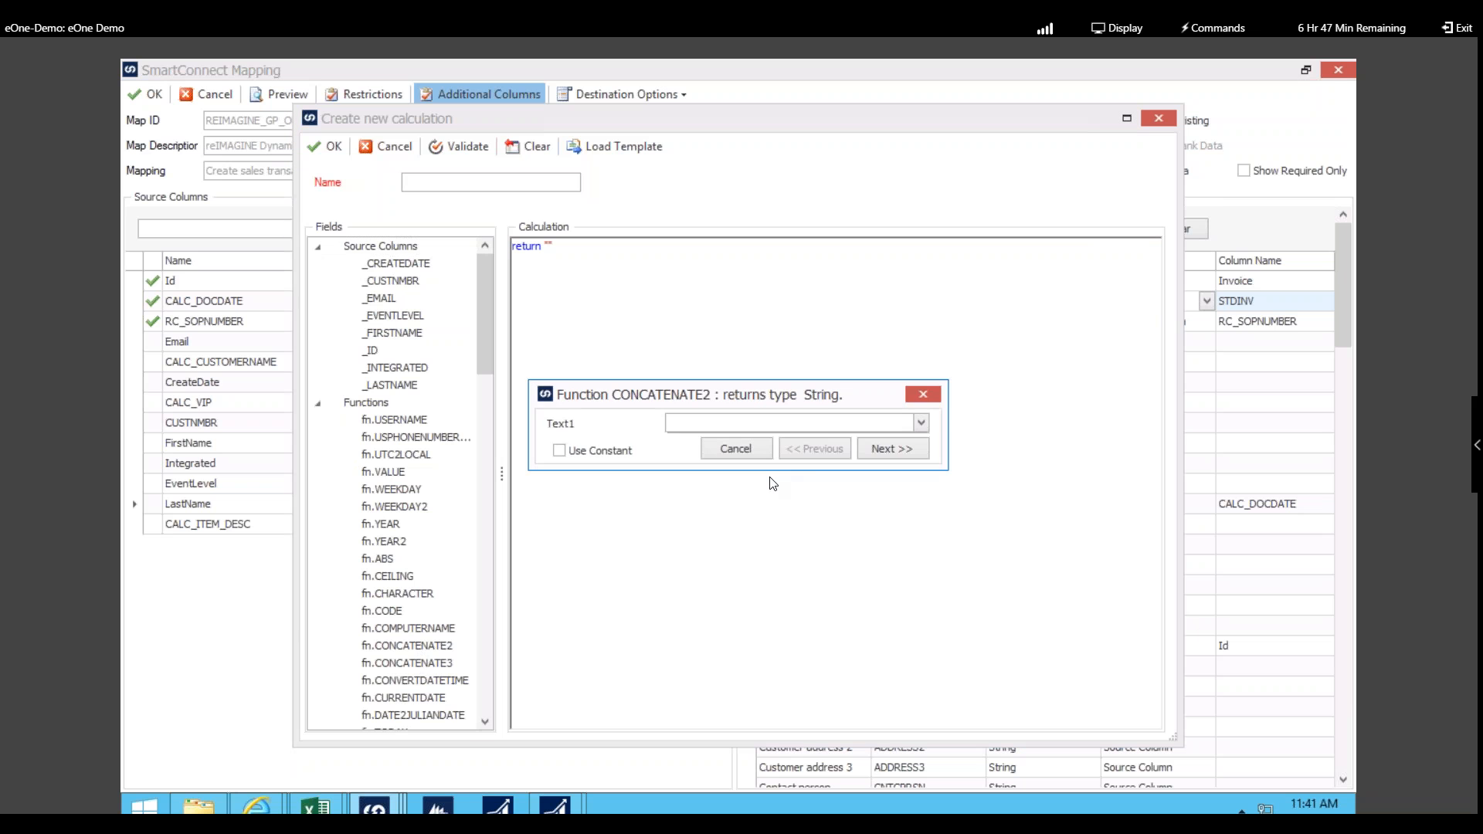
click(921, 421)
click(705, 503)
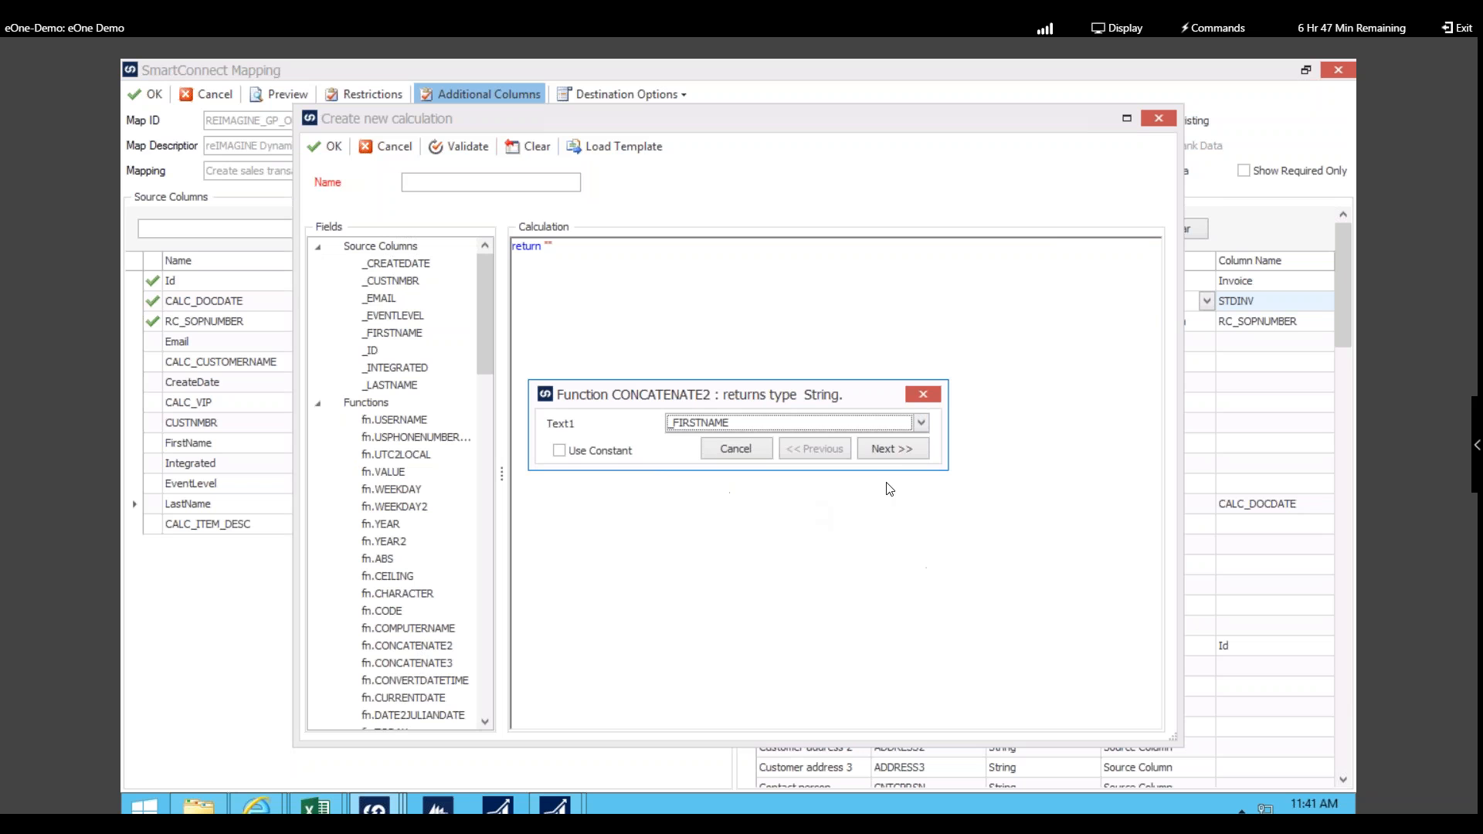
click(896, 451)
click(921, 427)
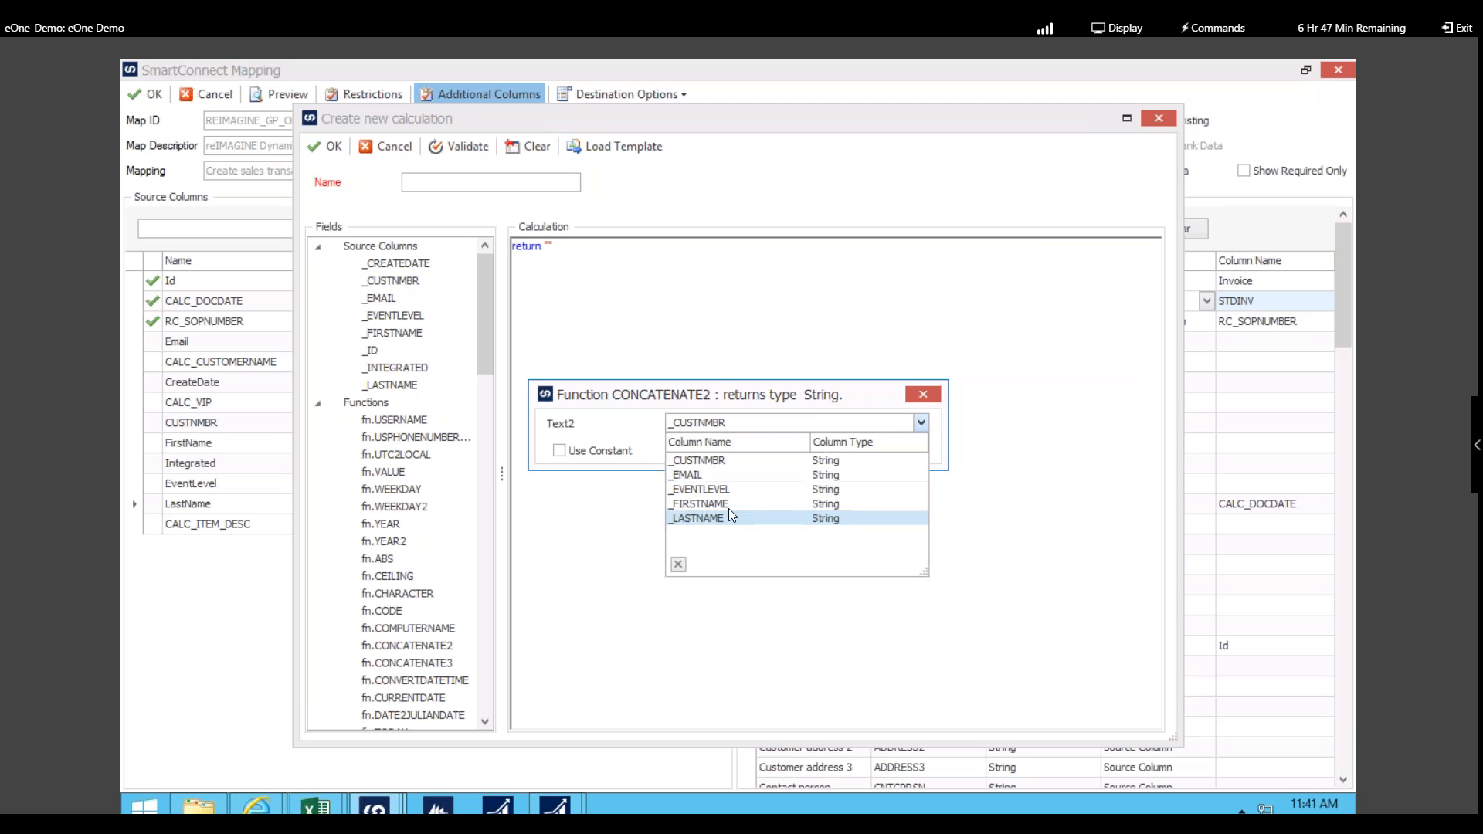
click(735, 527)
click(910, 452)
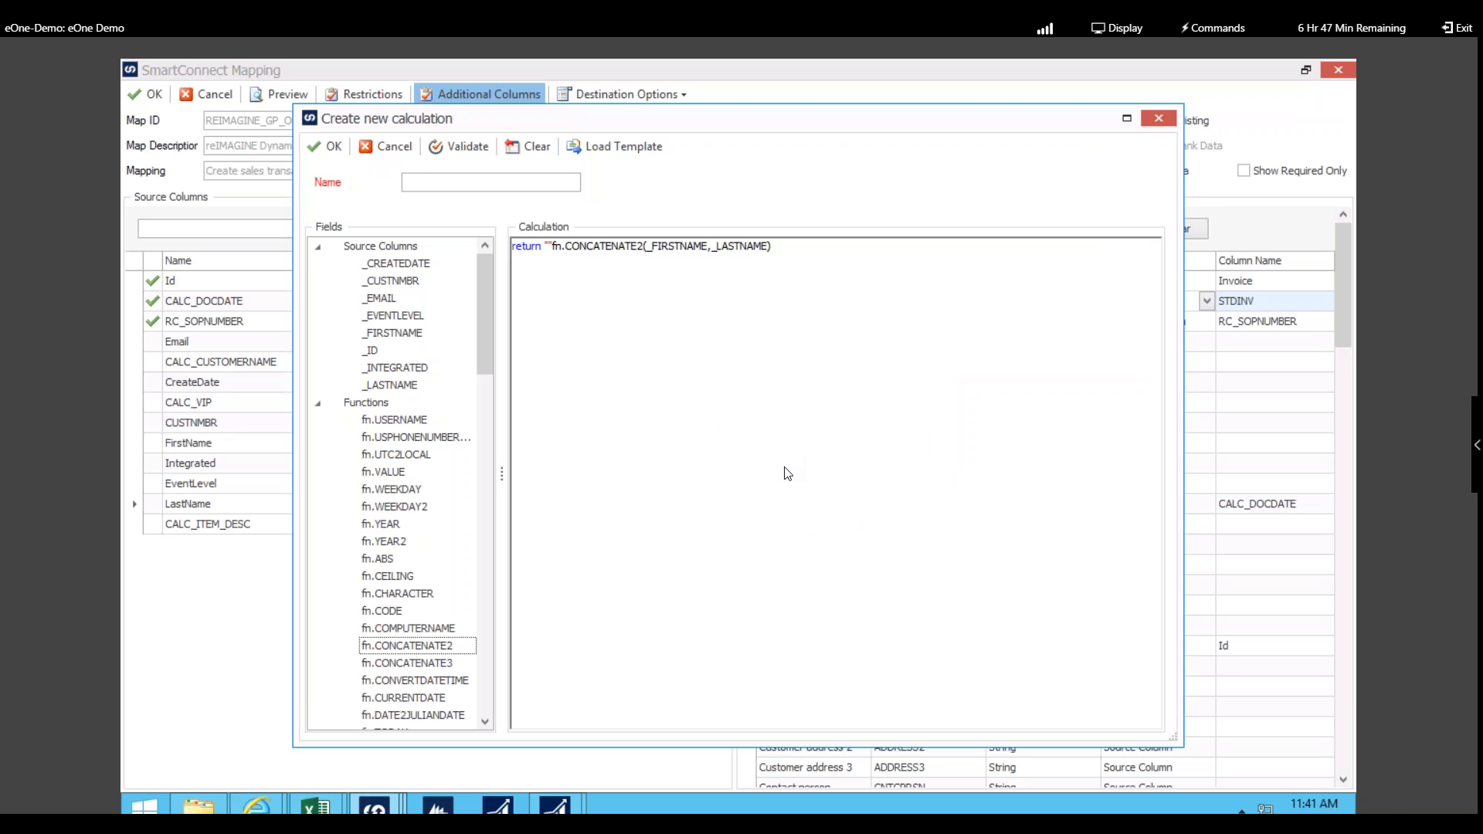
Step: Discard the calculation and leave the column mapping without saving
click(384, 146)
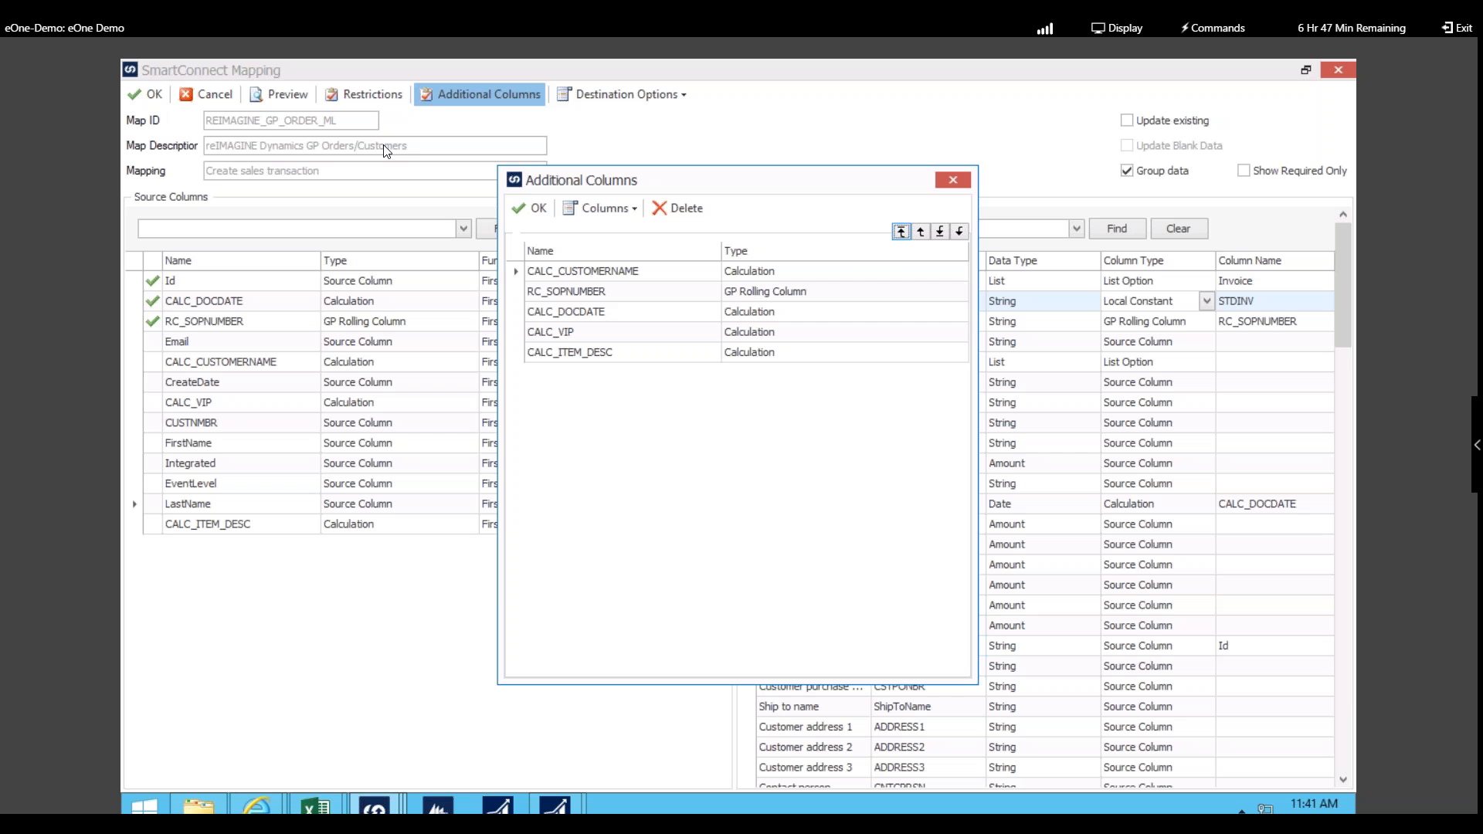
click(952, 180)
click(215, 95)
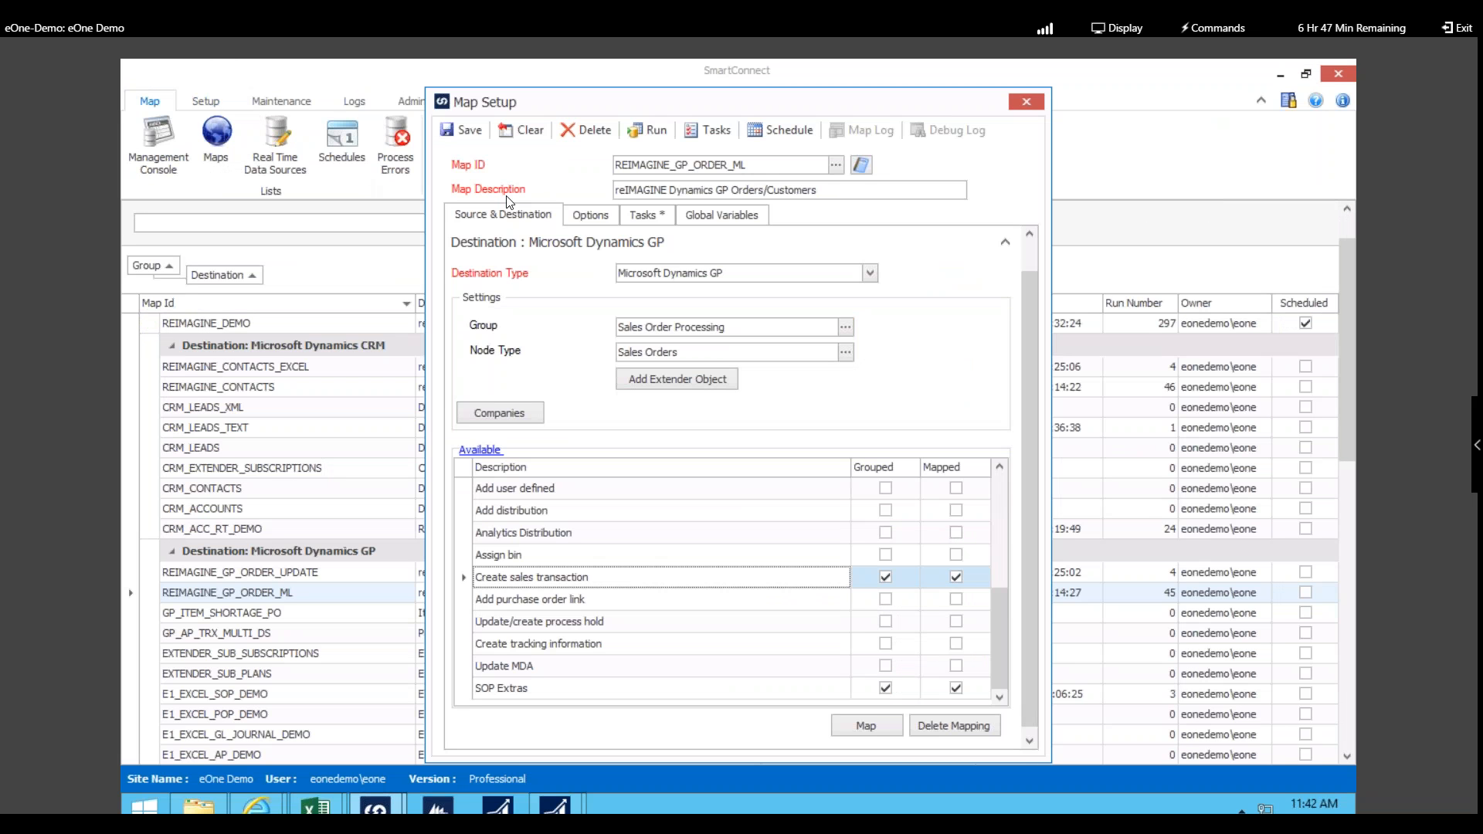
click(530, 411)
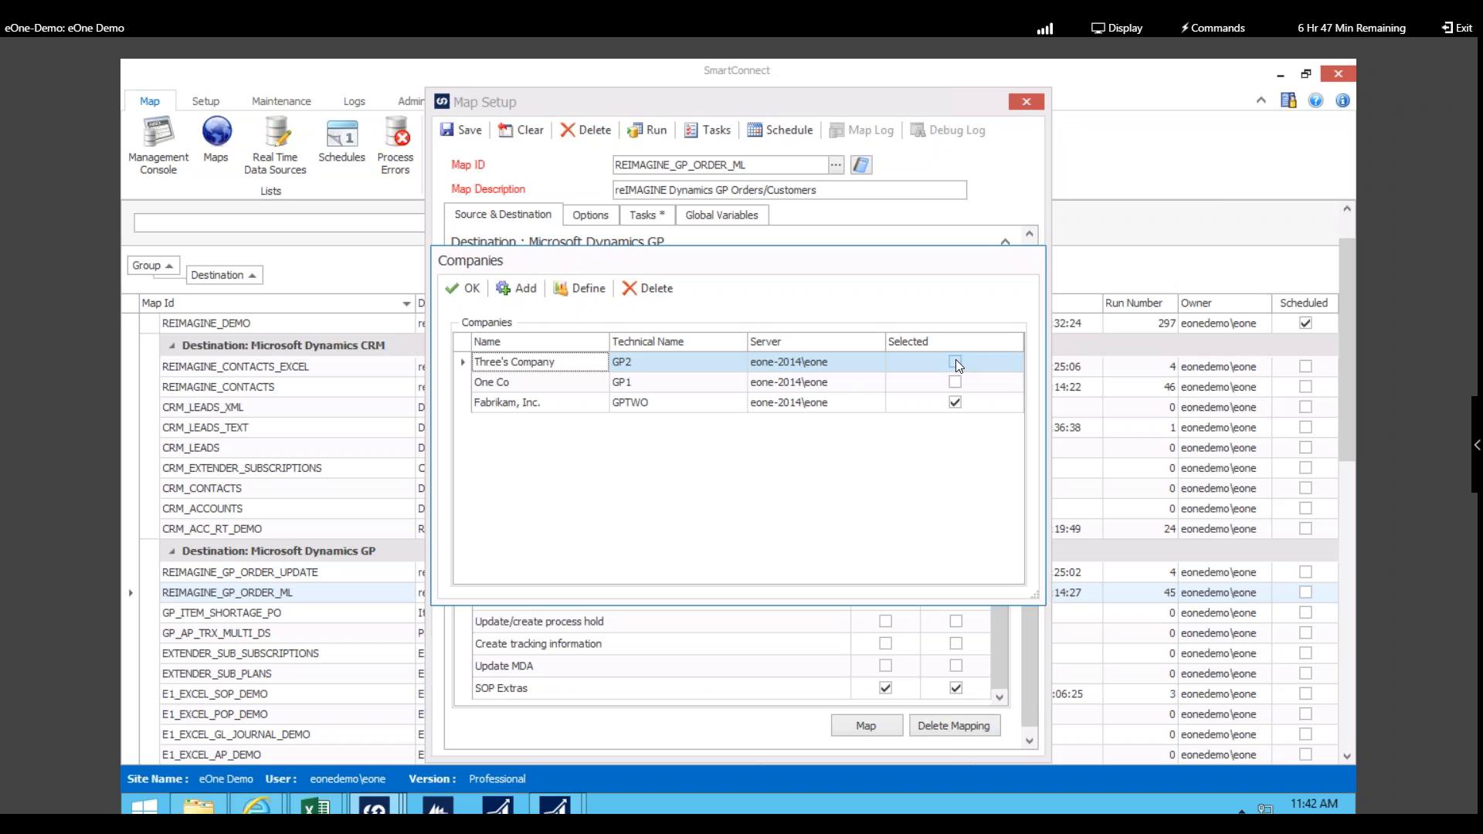
click(587, 289)
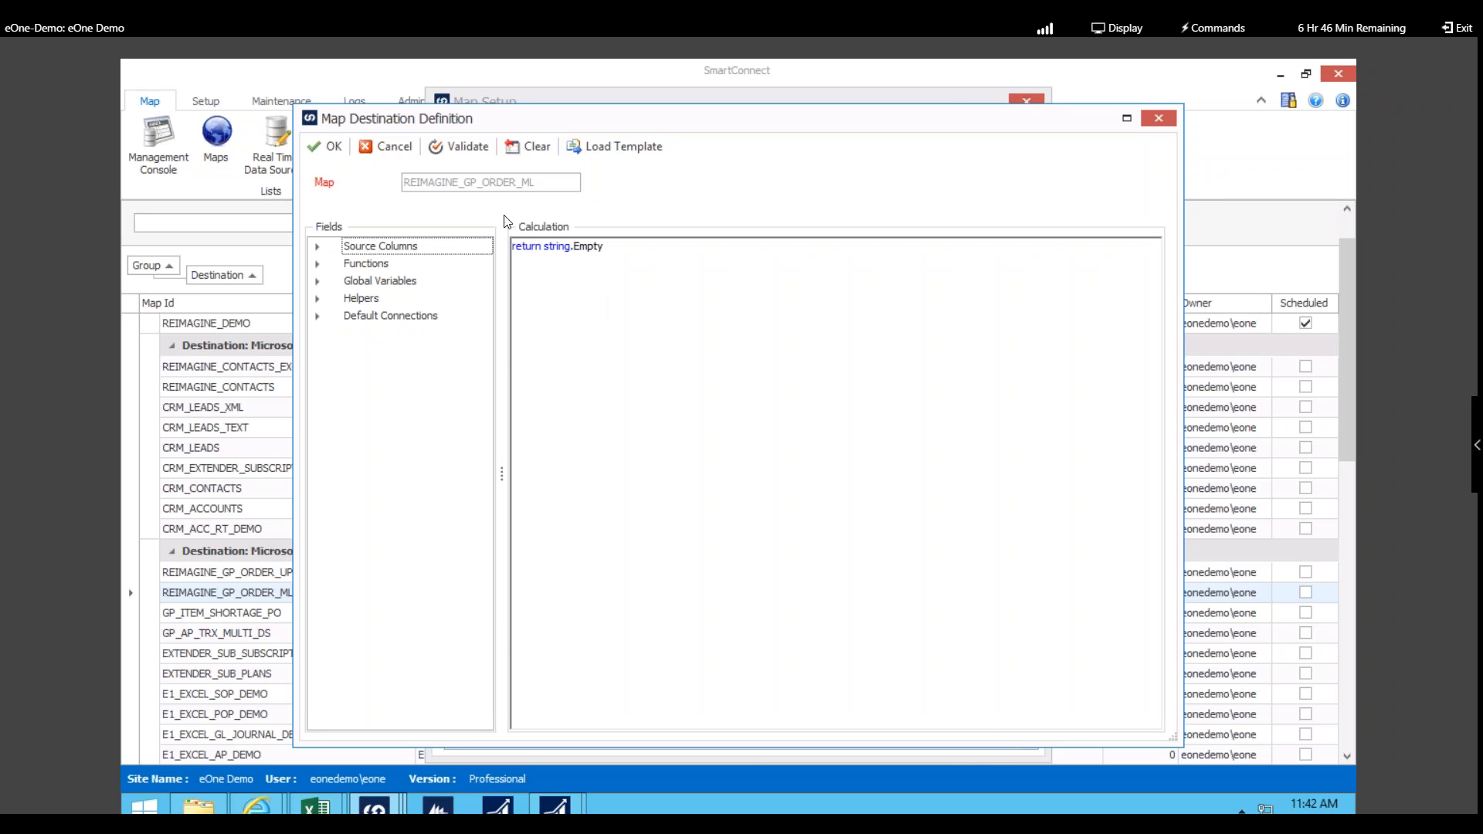
click(383, 143)
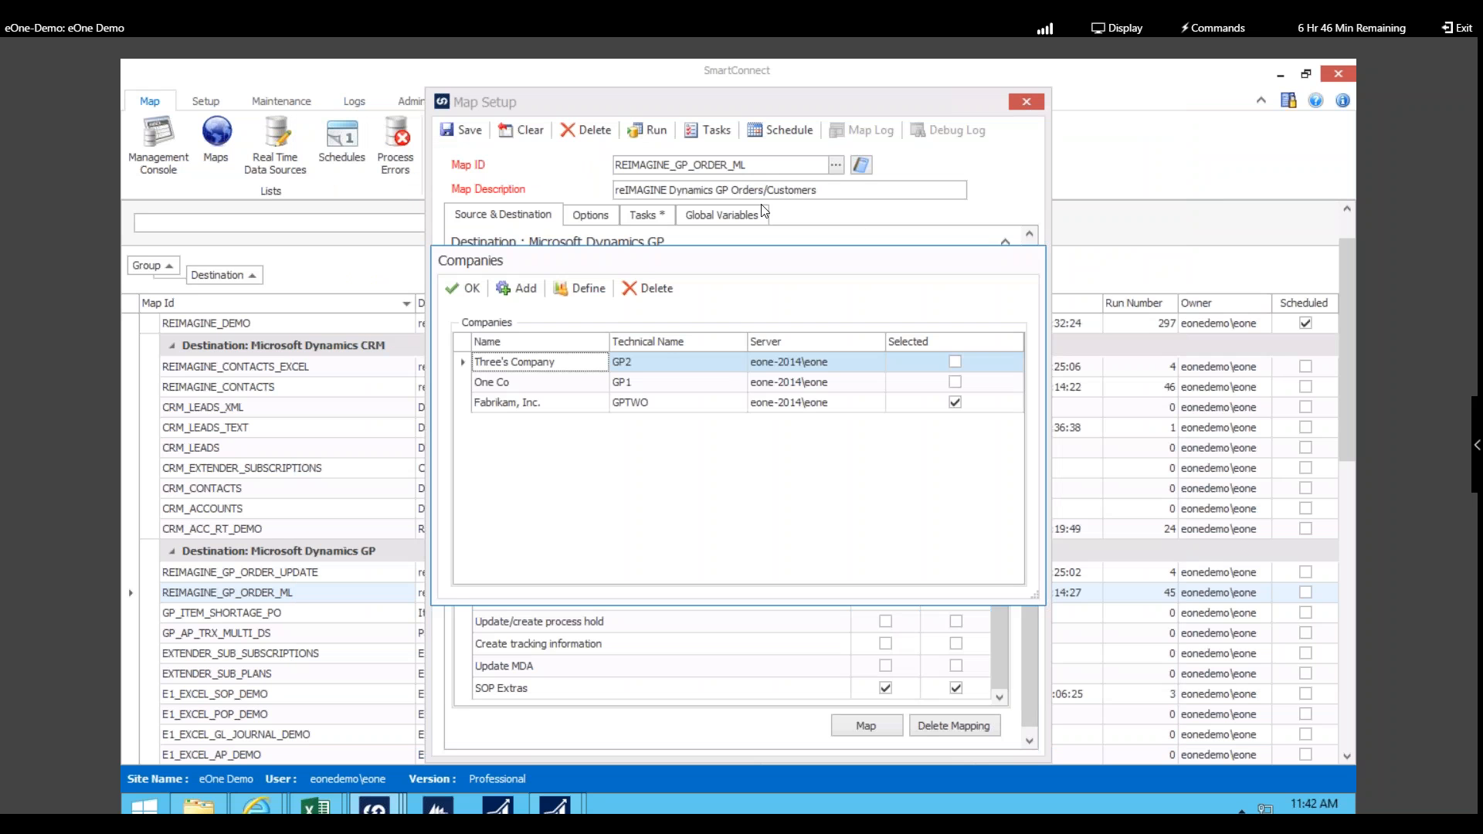
click(462, 288)
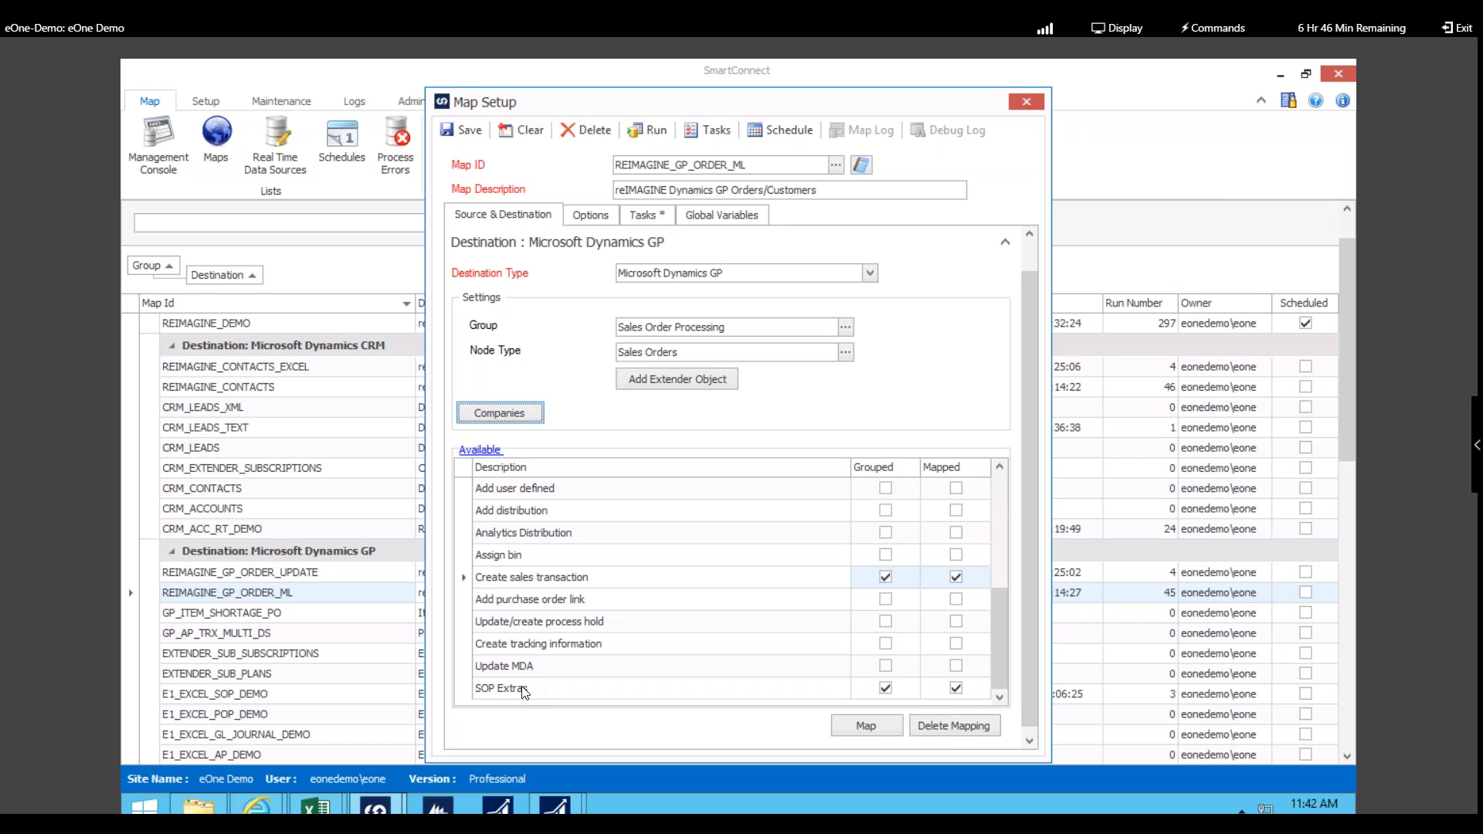
Step: Add a Form : Add Update extender object using Subscriptions form SUBSCRIPTN_TMP
click(703, 383)
click(972, 294)
click(974, 351)
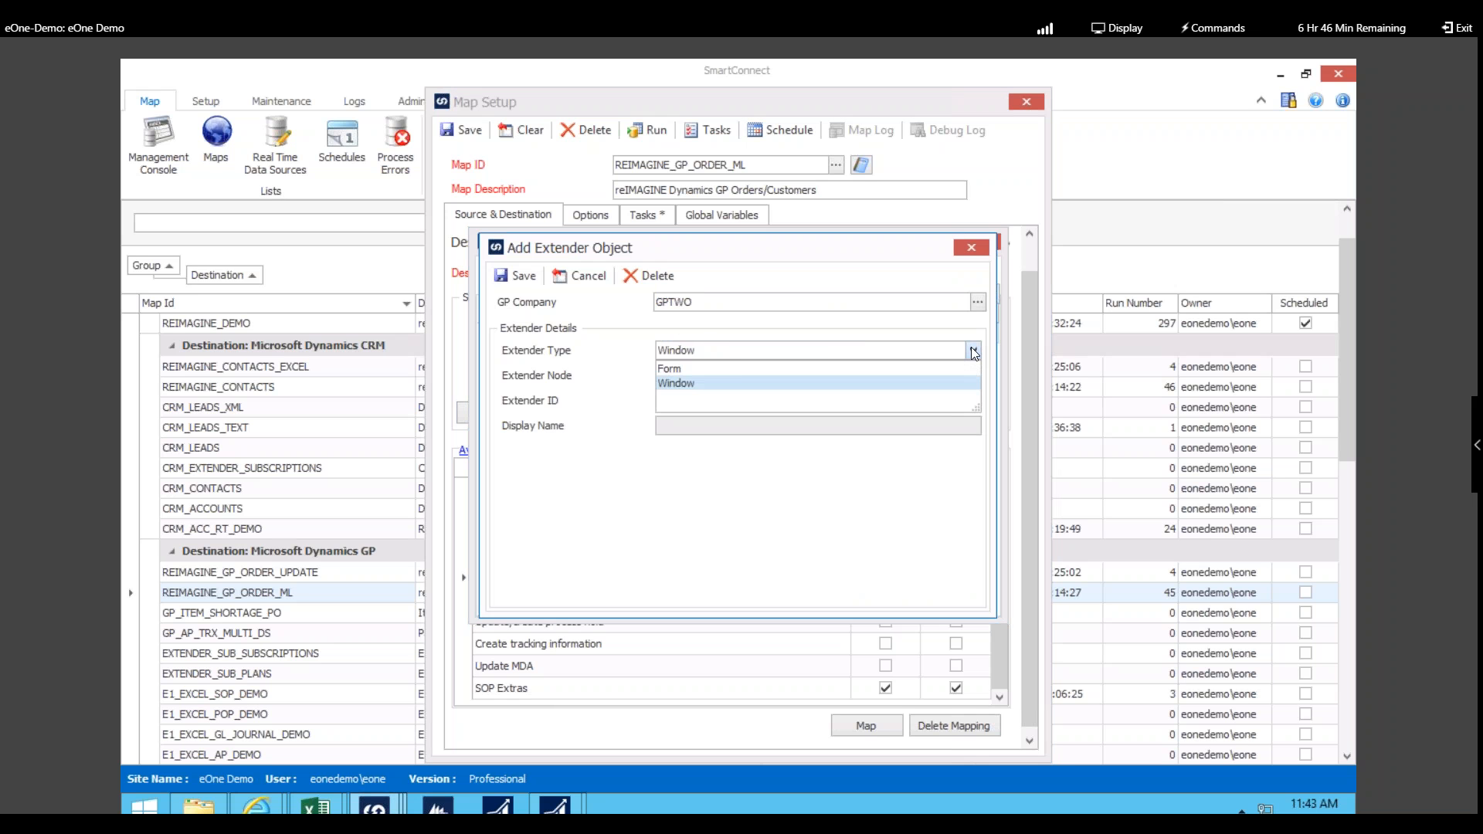
click(734, 368)
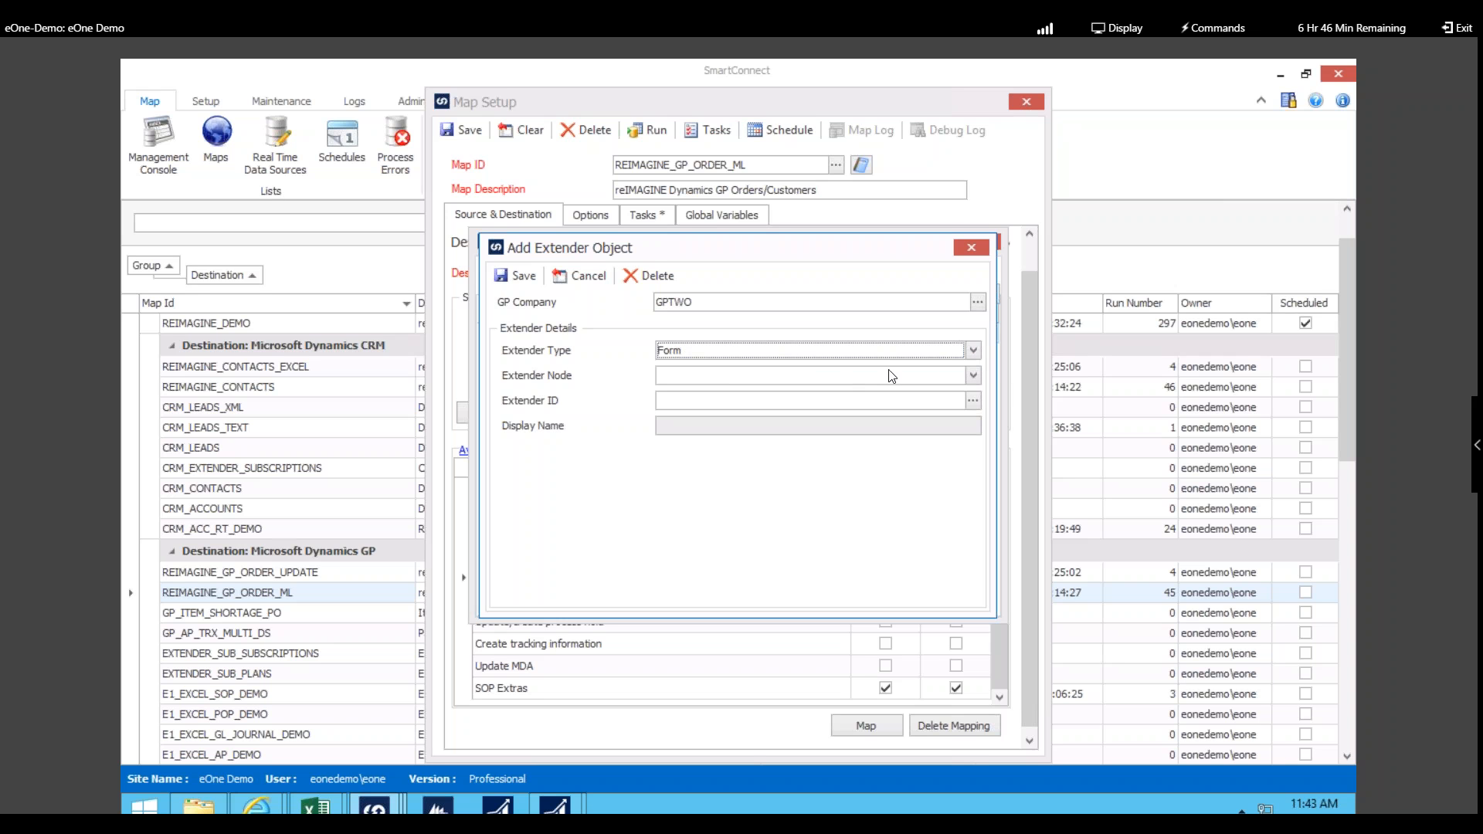
click(973, 376)
click(752, 413)
click(972, 401)
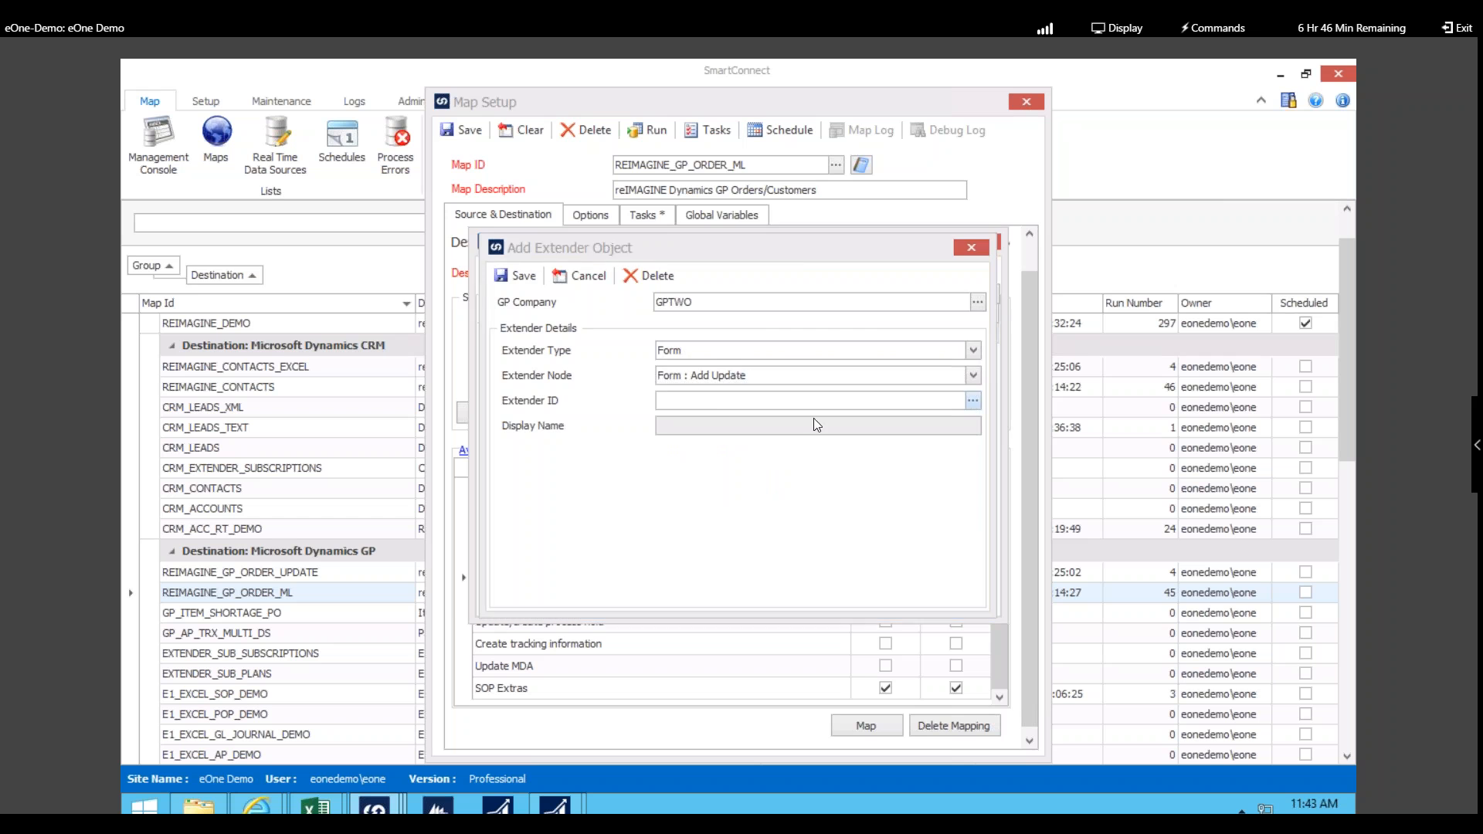
click(781, 356)
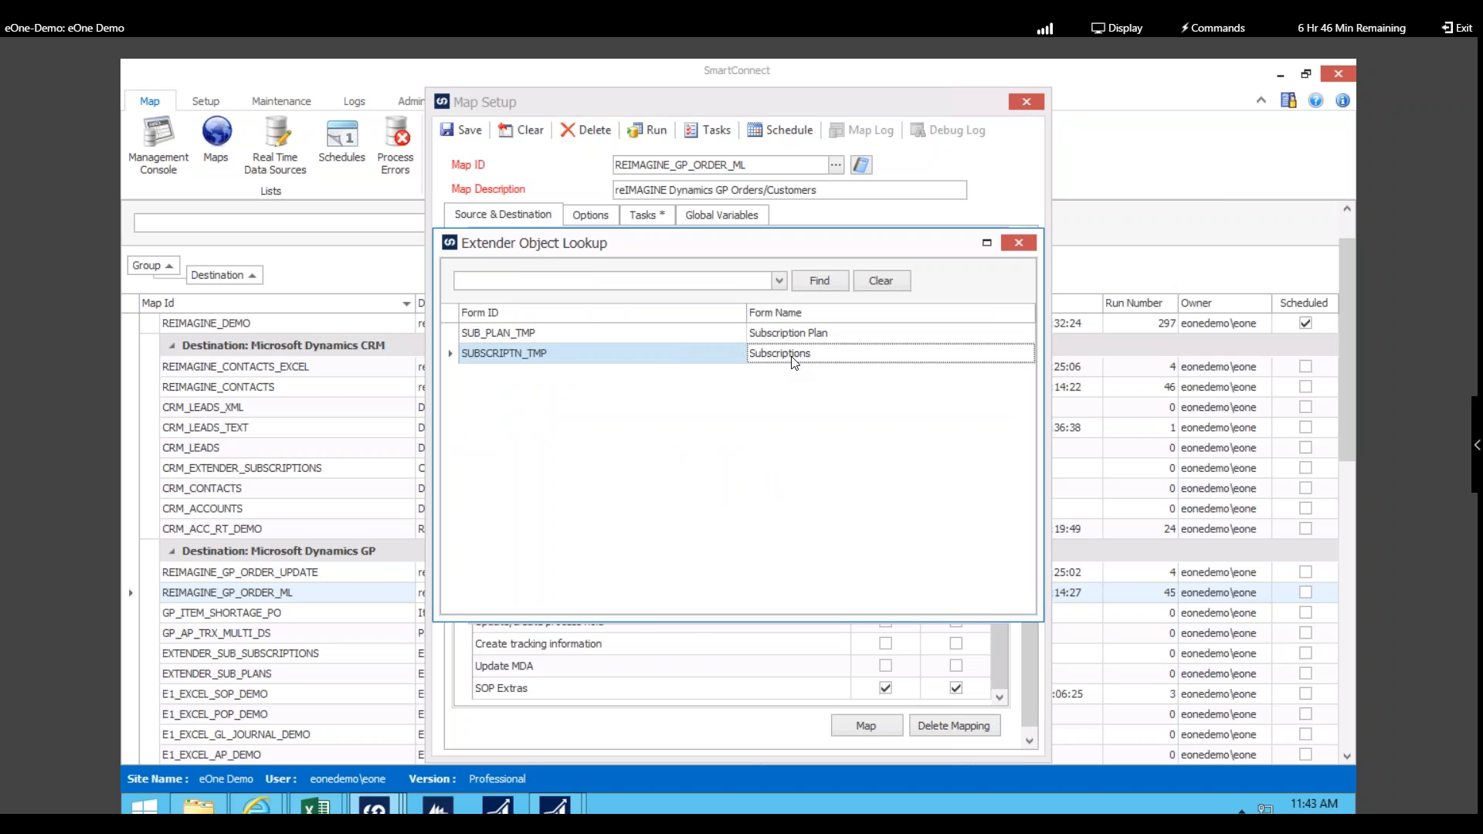
double_click(794, 357)
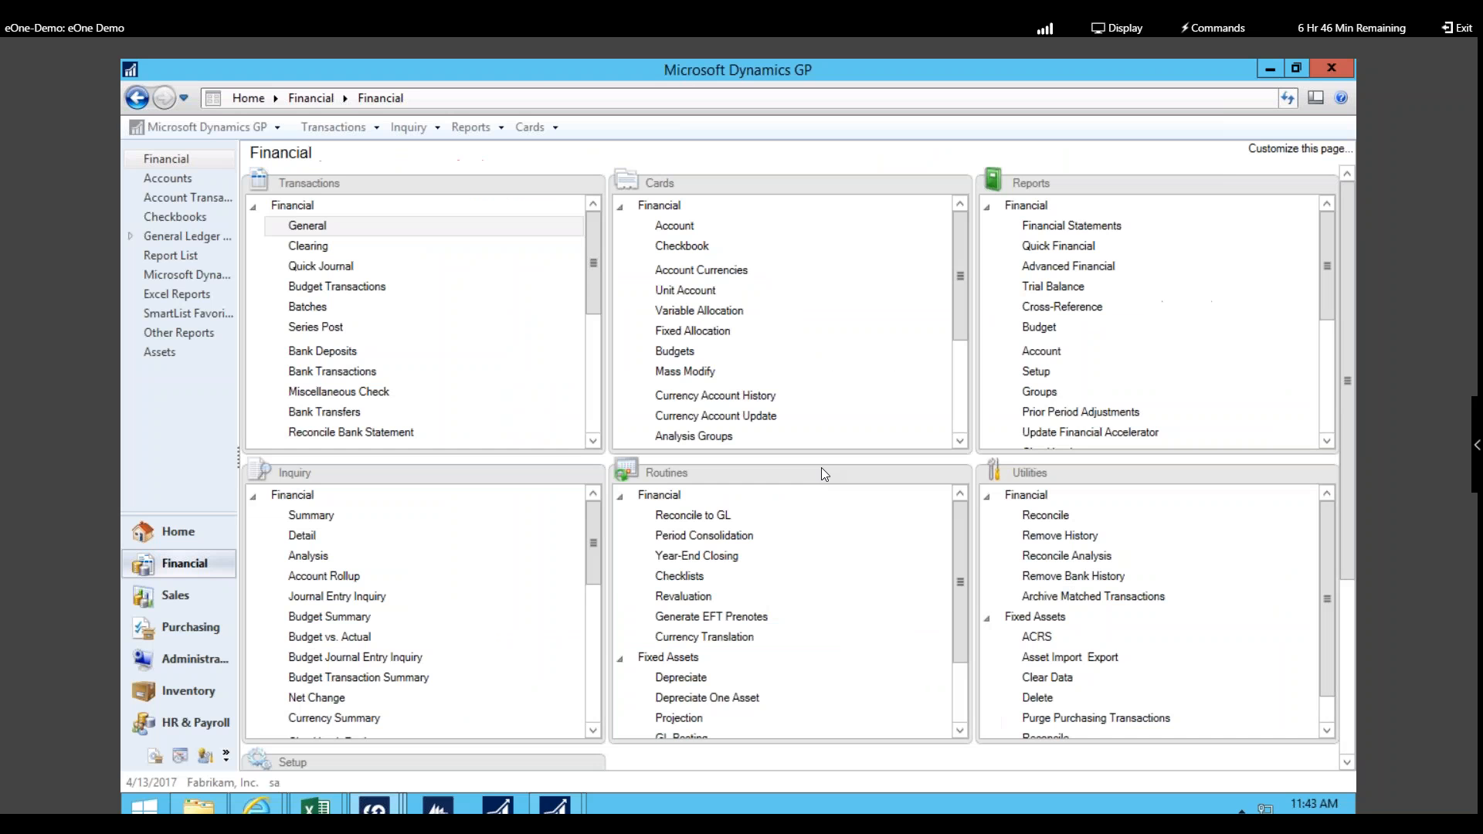
Step: Name the extender object 'Thursday' and save it to the node list
click(836, 426)
drag(829, 426, 613, 428)
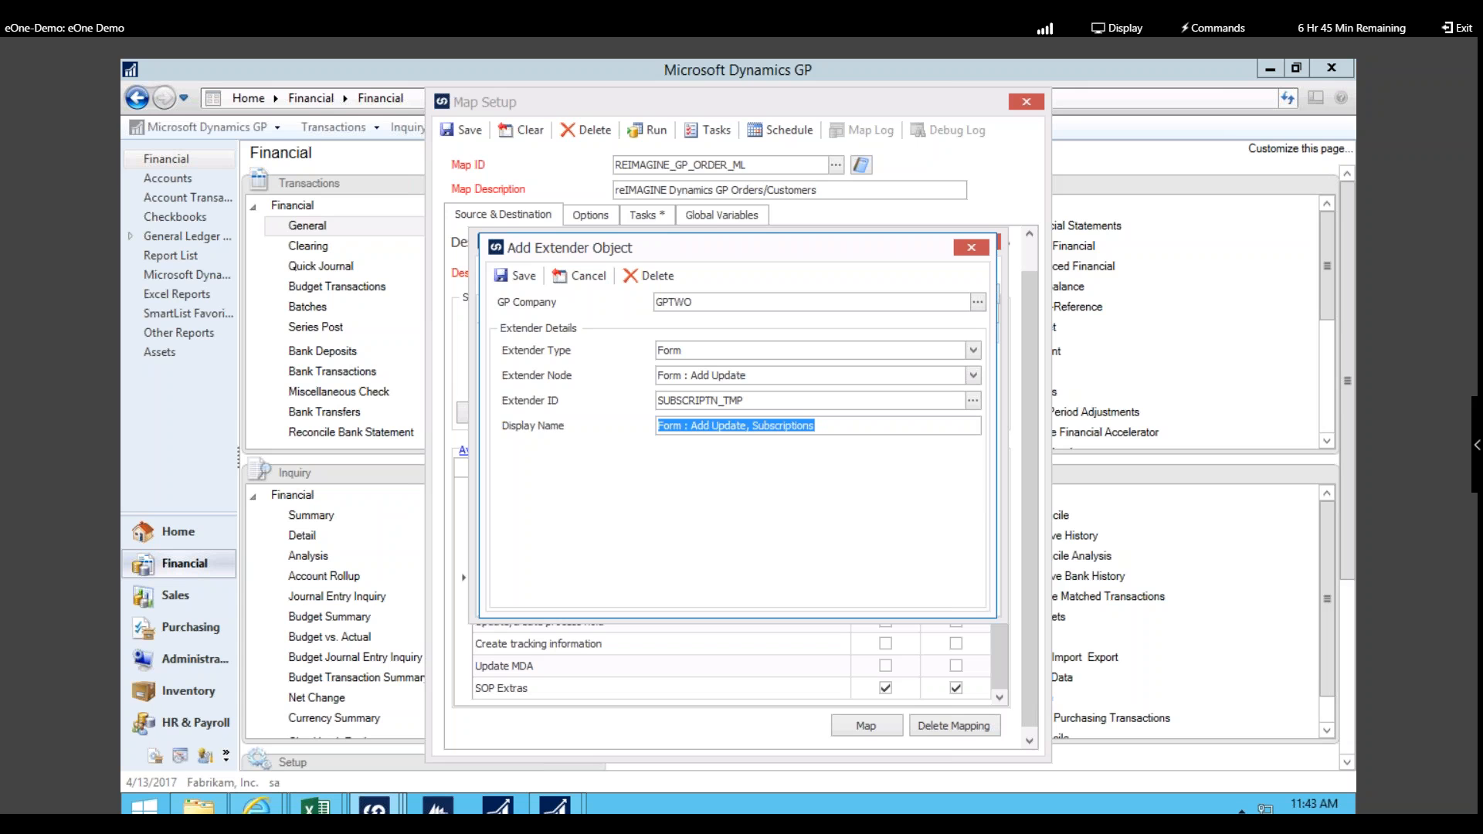
text(Thursday)
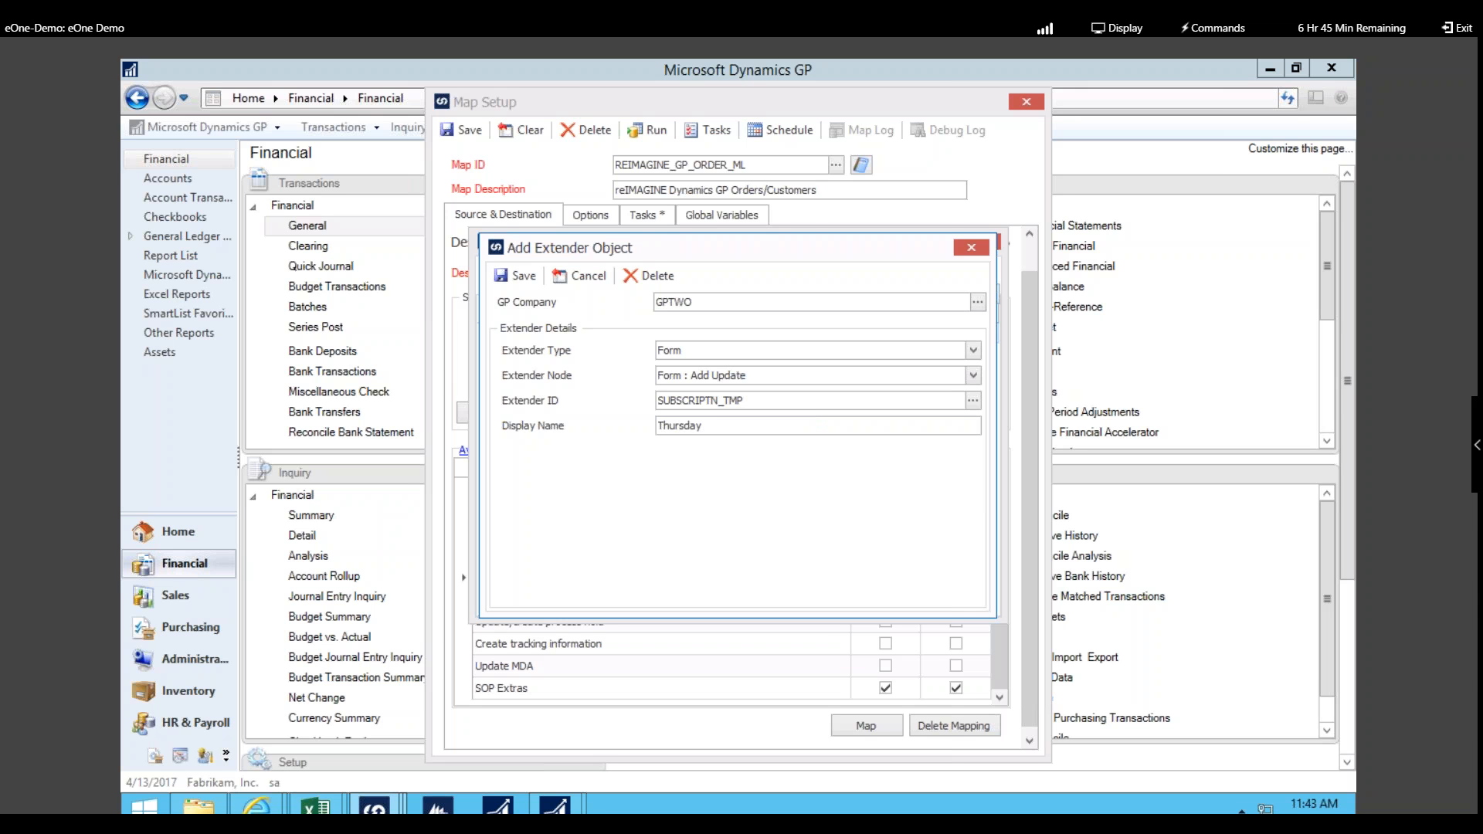
click(513, 275)
click(501, 271)
scroll(933, 594, down, 5)
scroll(933, 594, down, 2)
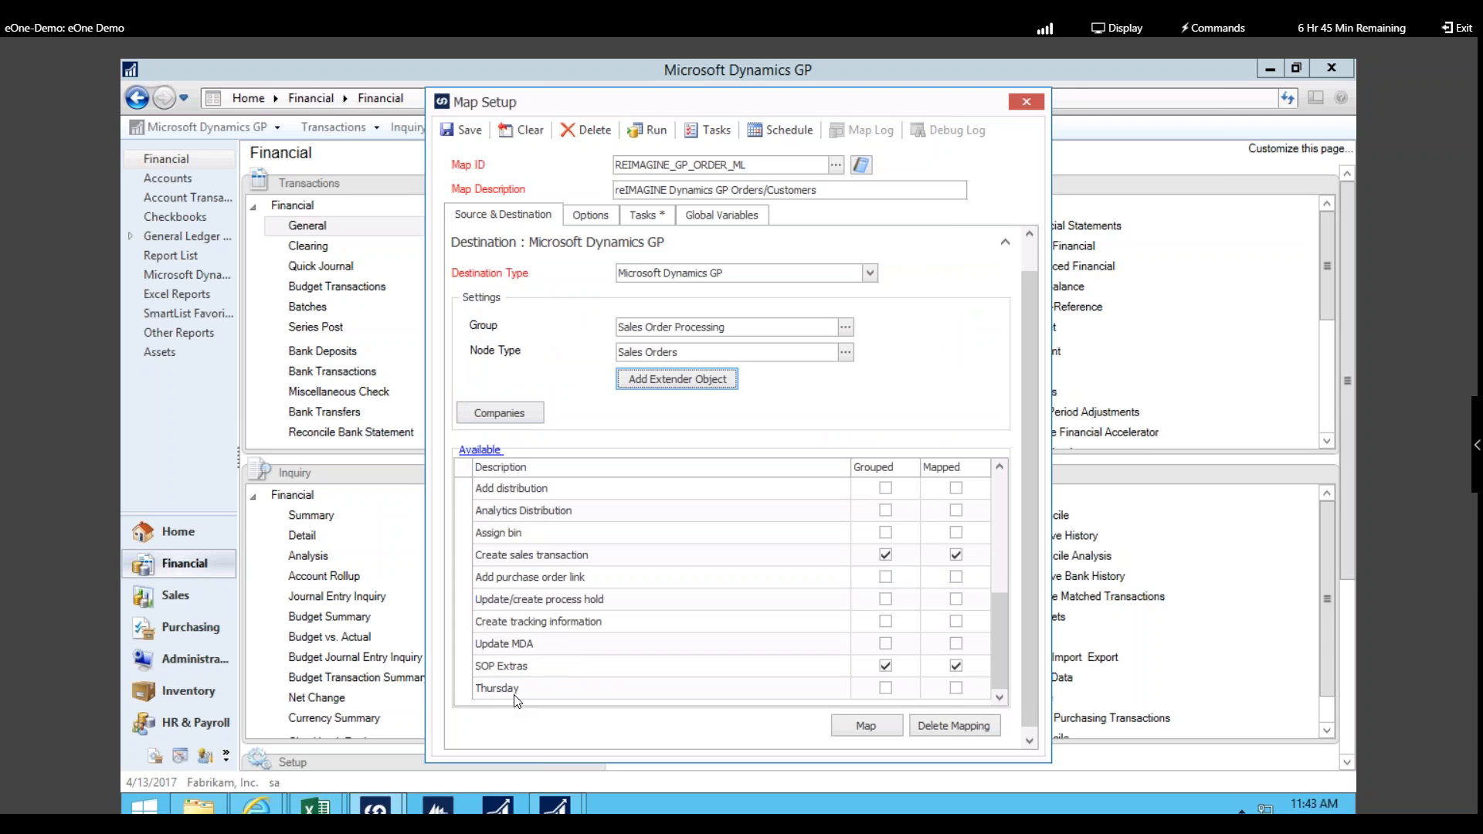
scroll(595, 610, up, 5)
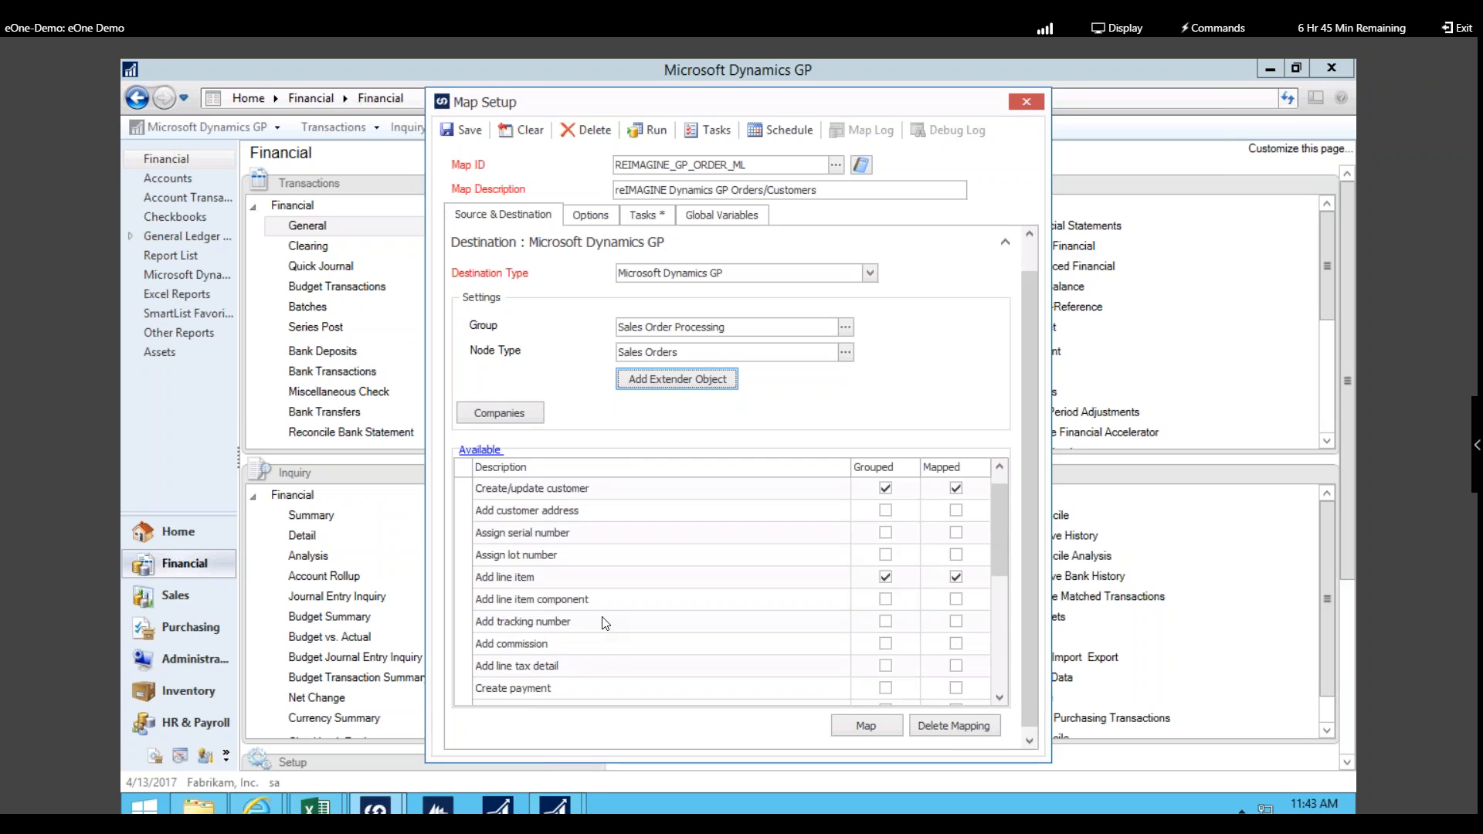
Step: Tick Use Log in the map options, then view the map's Tasks list
click(584, 219)
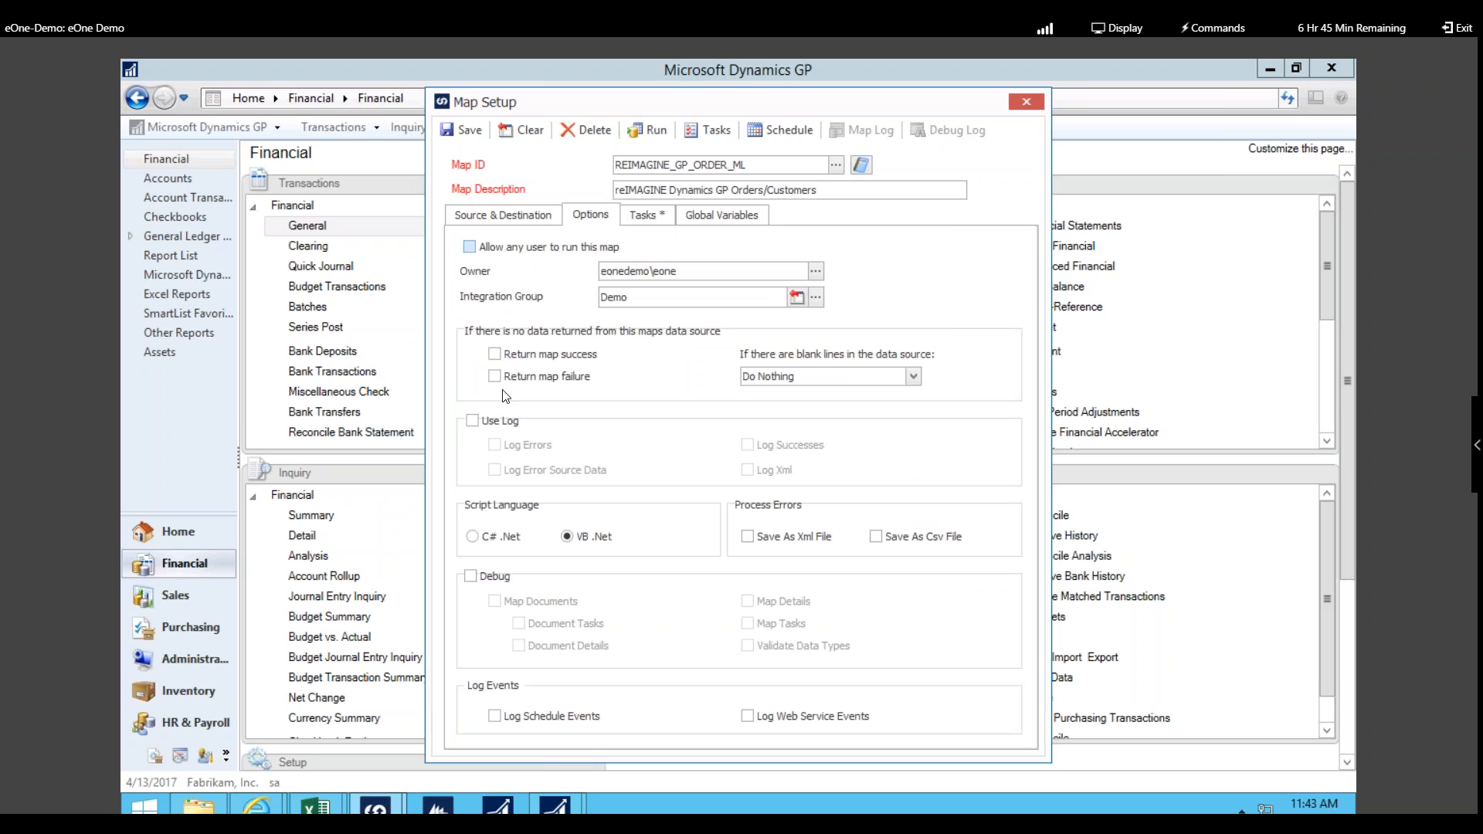
click(474, 424)
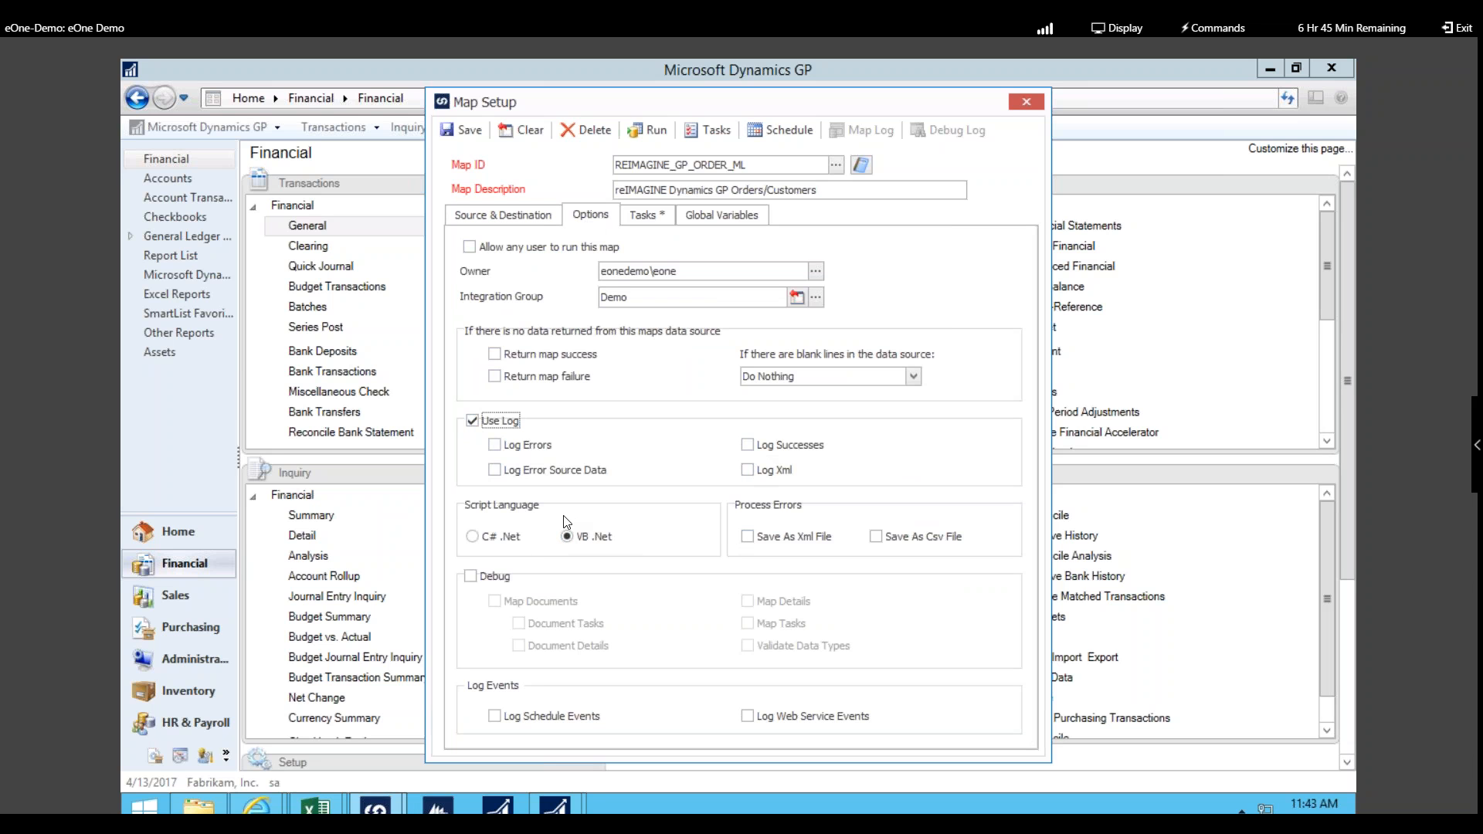
click(645, 218)
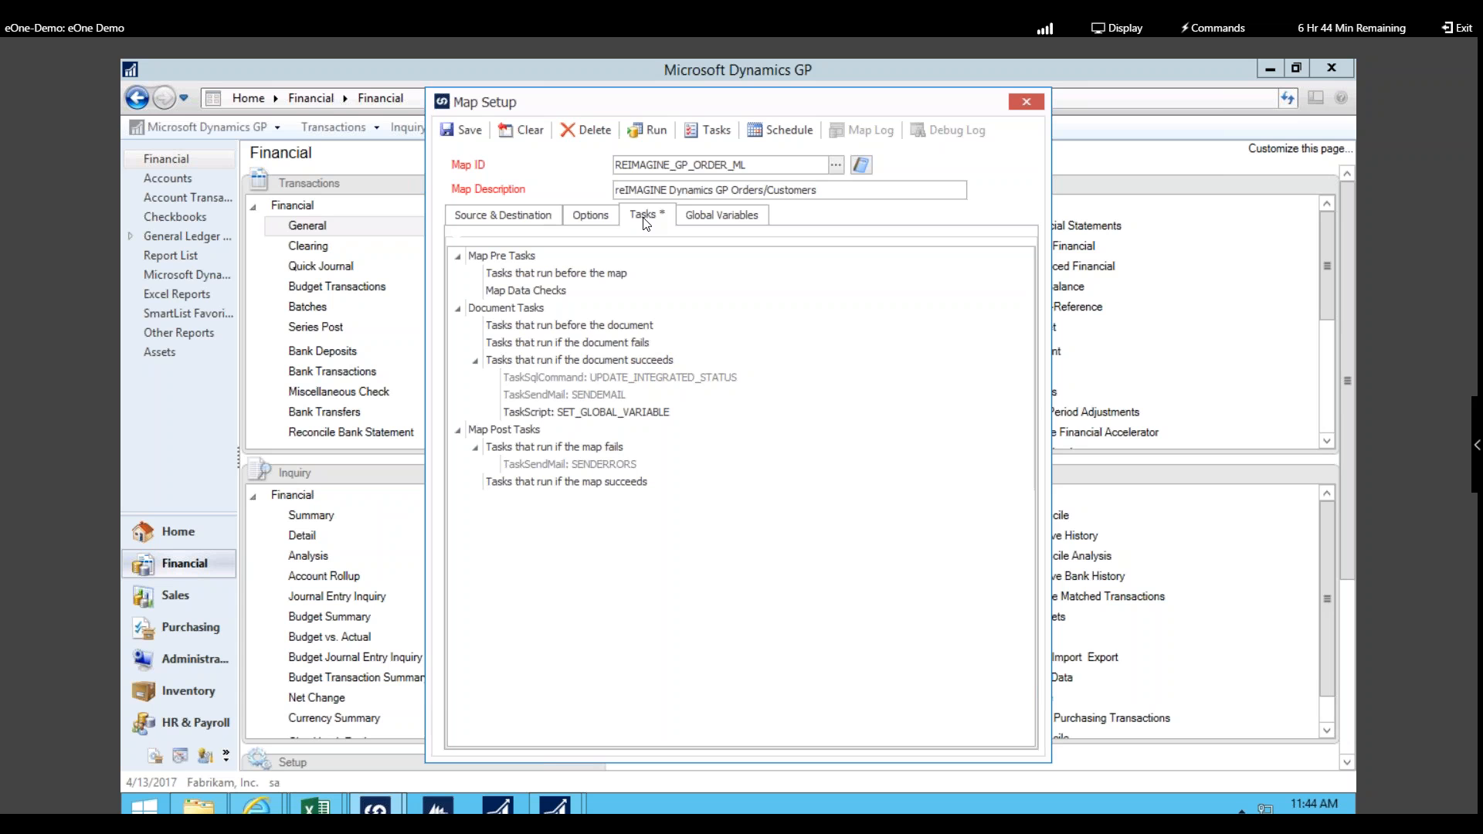
Step: Preview the New Task choices on a task node, then open the TaskSendMail: SENDERRORS failure e-mail task
right_click(585, 274)
mouse_move(647, 282)
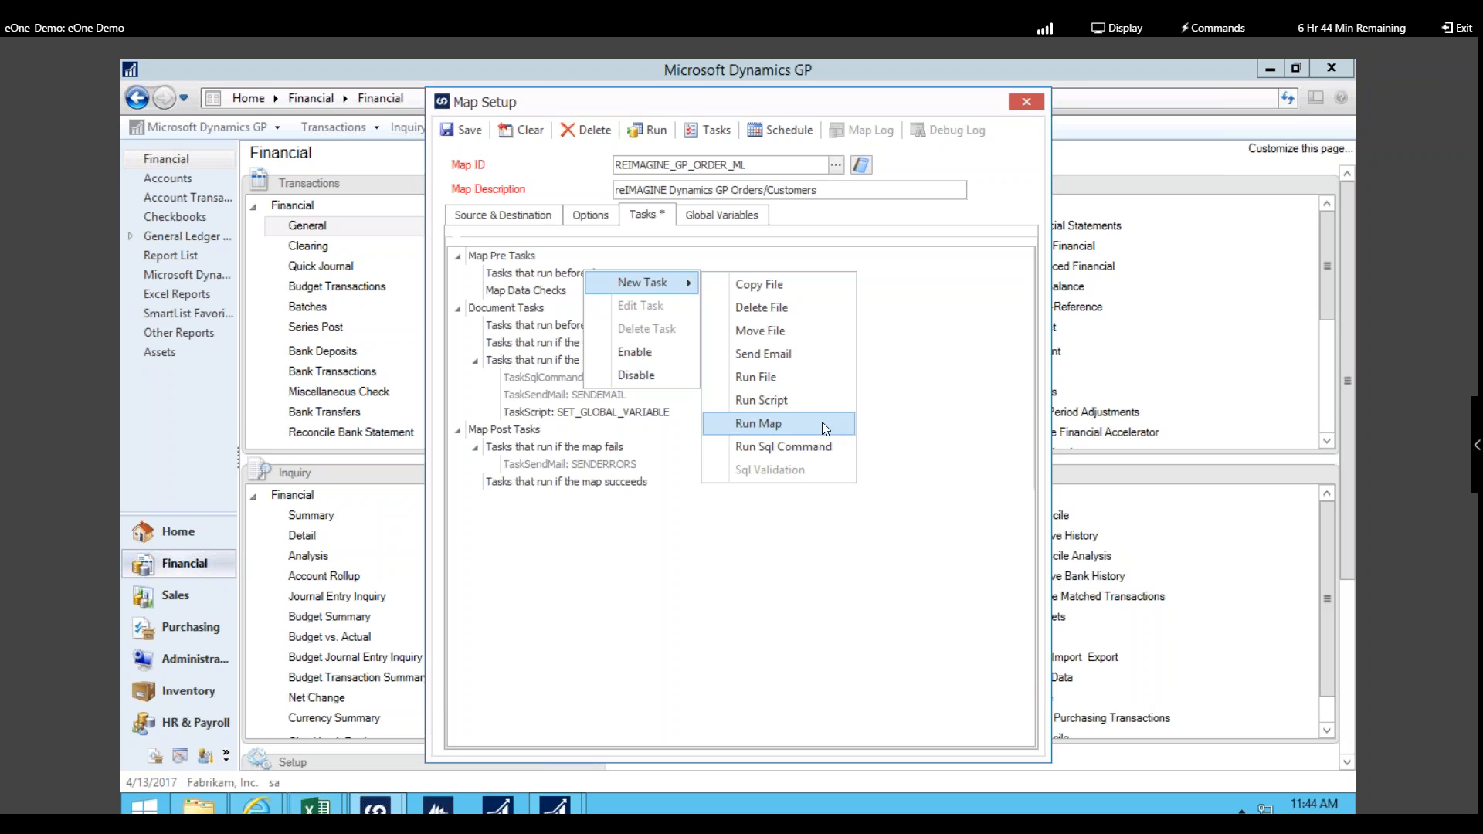
click(615, 481)
click(616, 467)
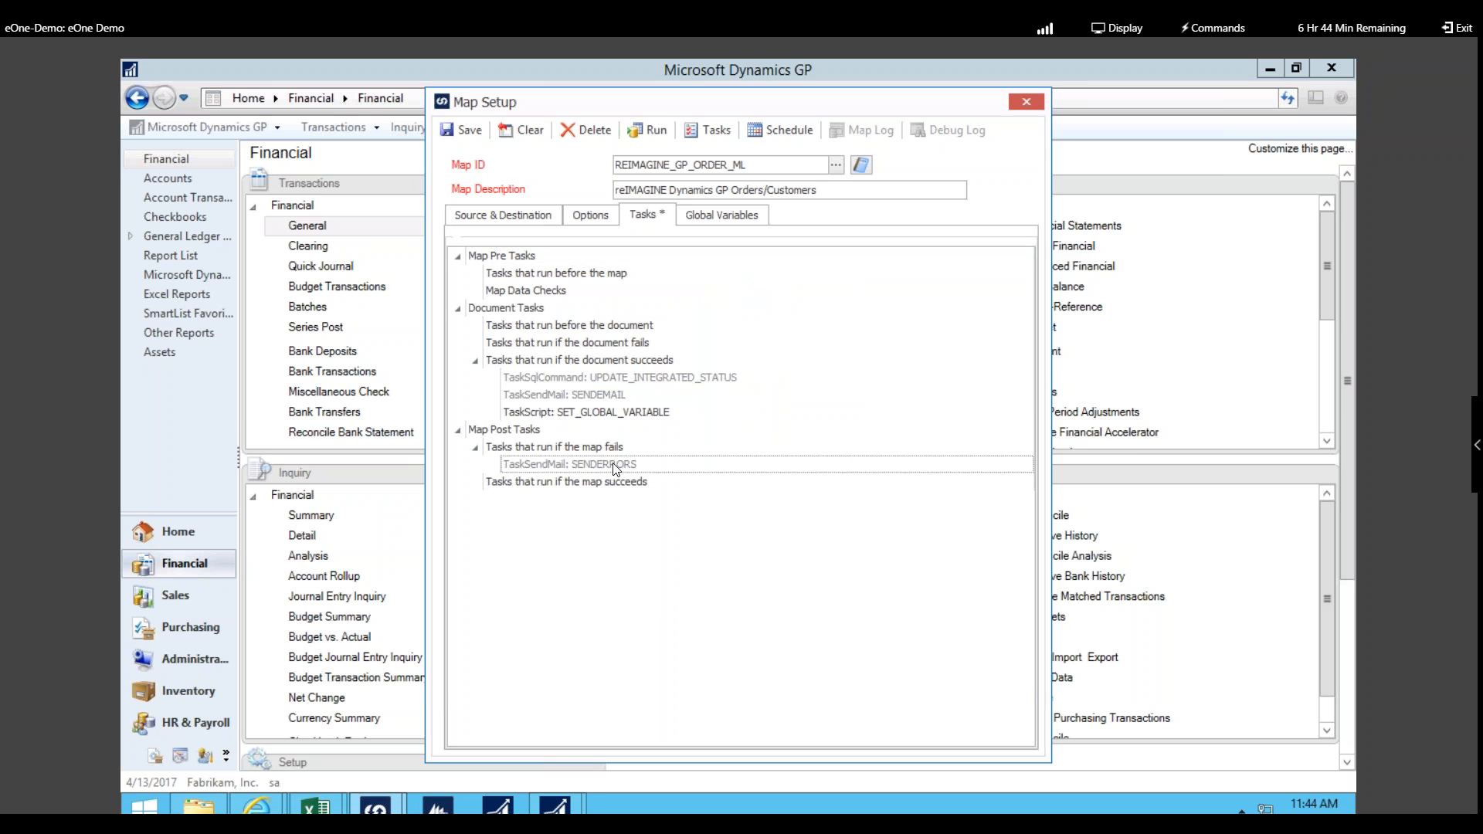
double_click(615, 467)
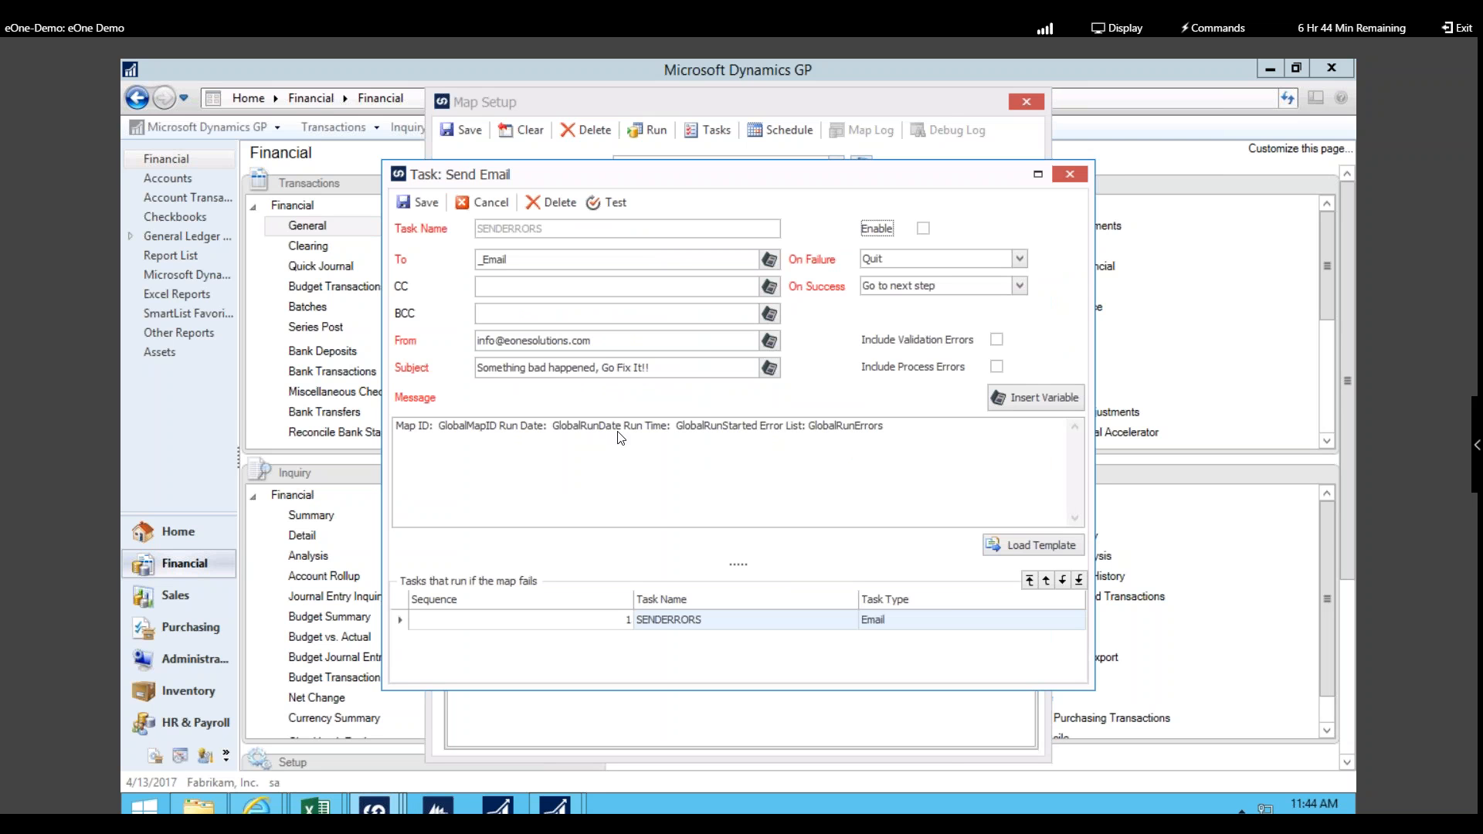
Step: Highlight the SENDERRORS sender address, message body and subject 'Something bad happened, Go Fix It!!', then close unchanged
click(610, 343)
drag(944, 427, 402, 427)
drag(635, 343, 473, 347)
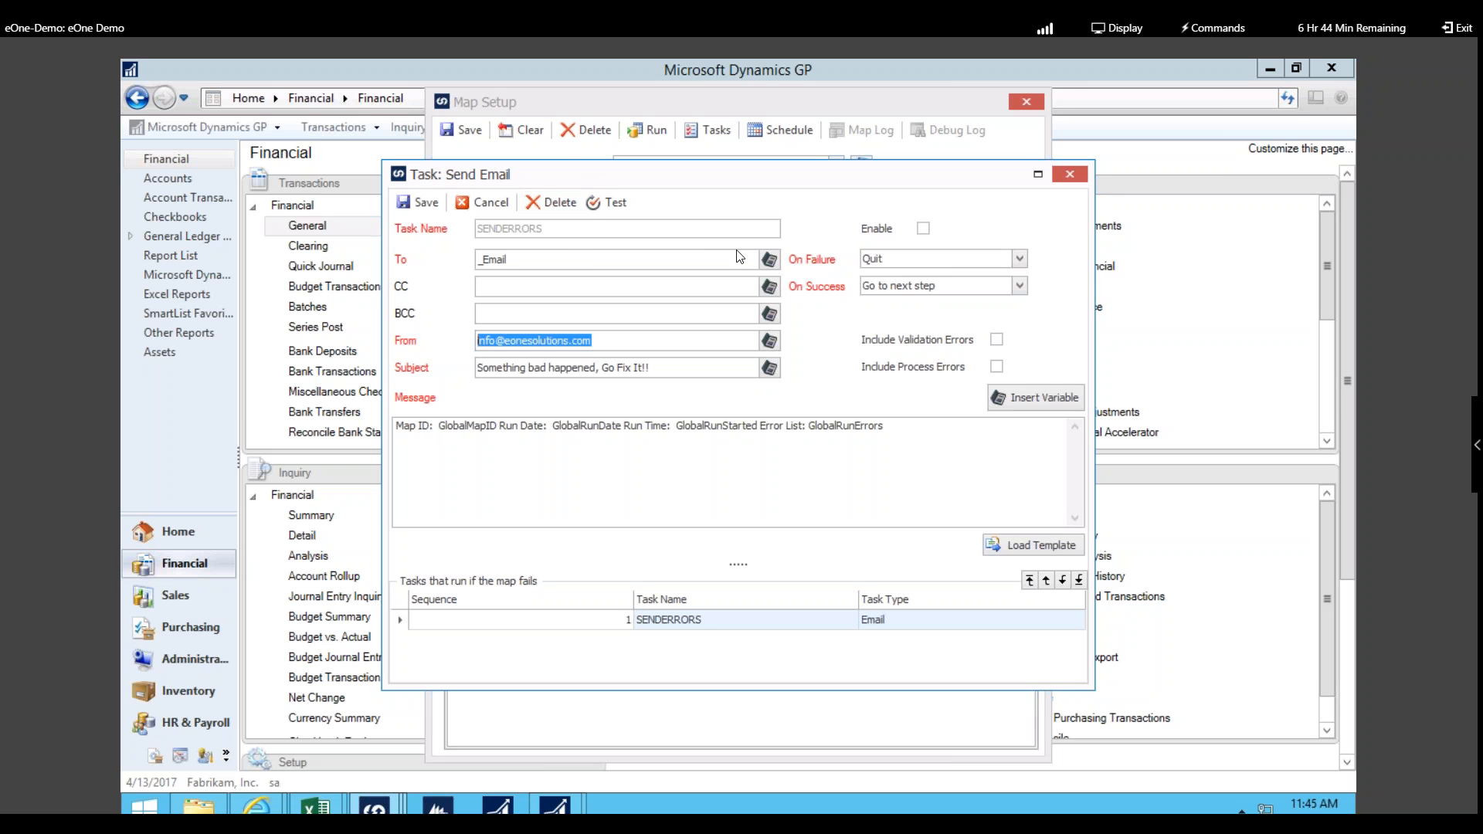
click(646, 370)
drag(657, 370, 471, 371)
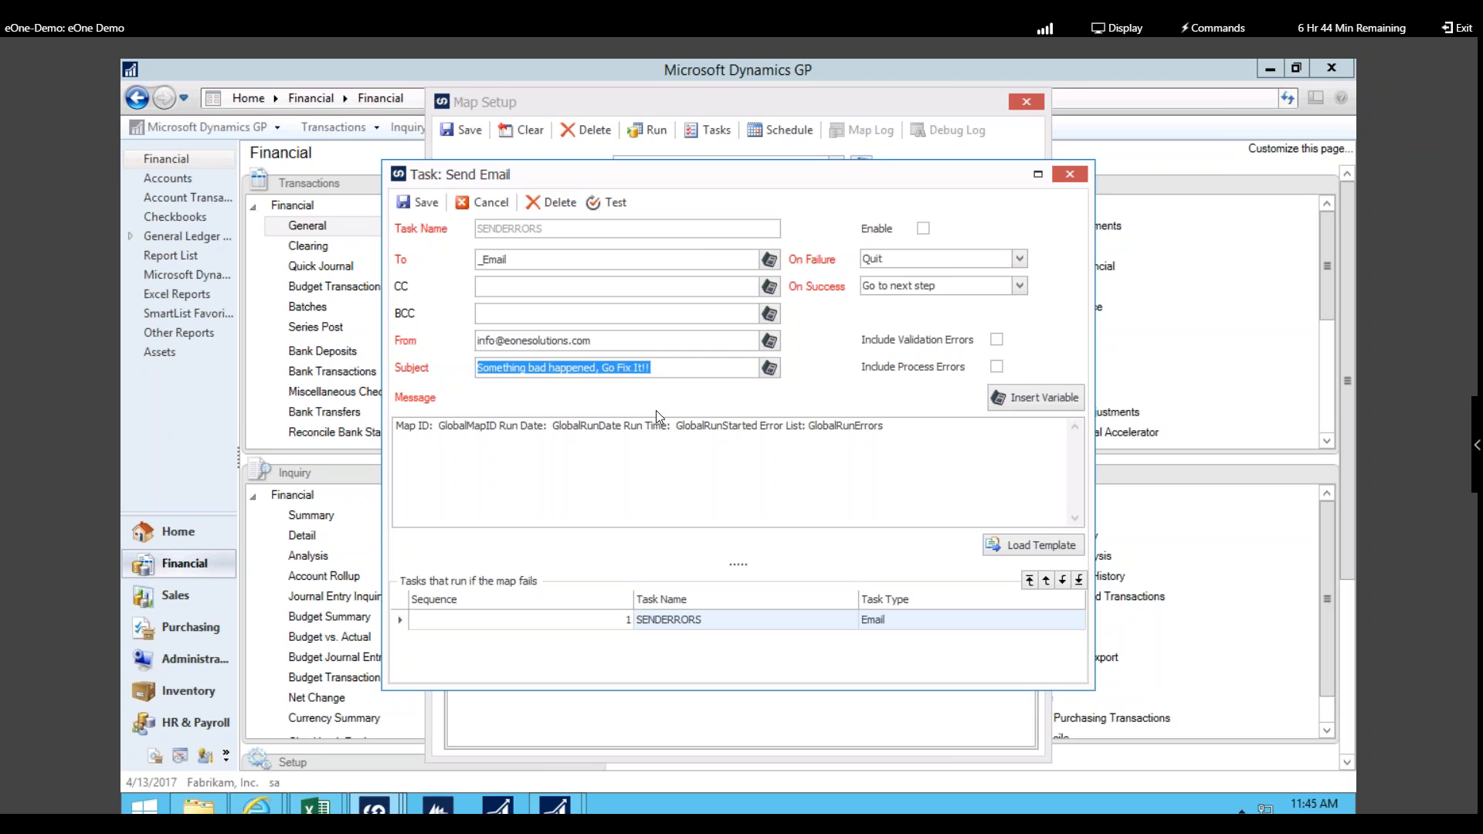
click(666, 487)
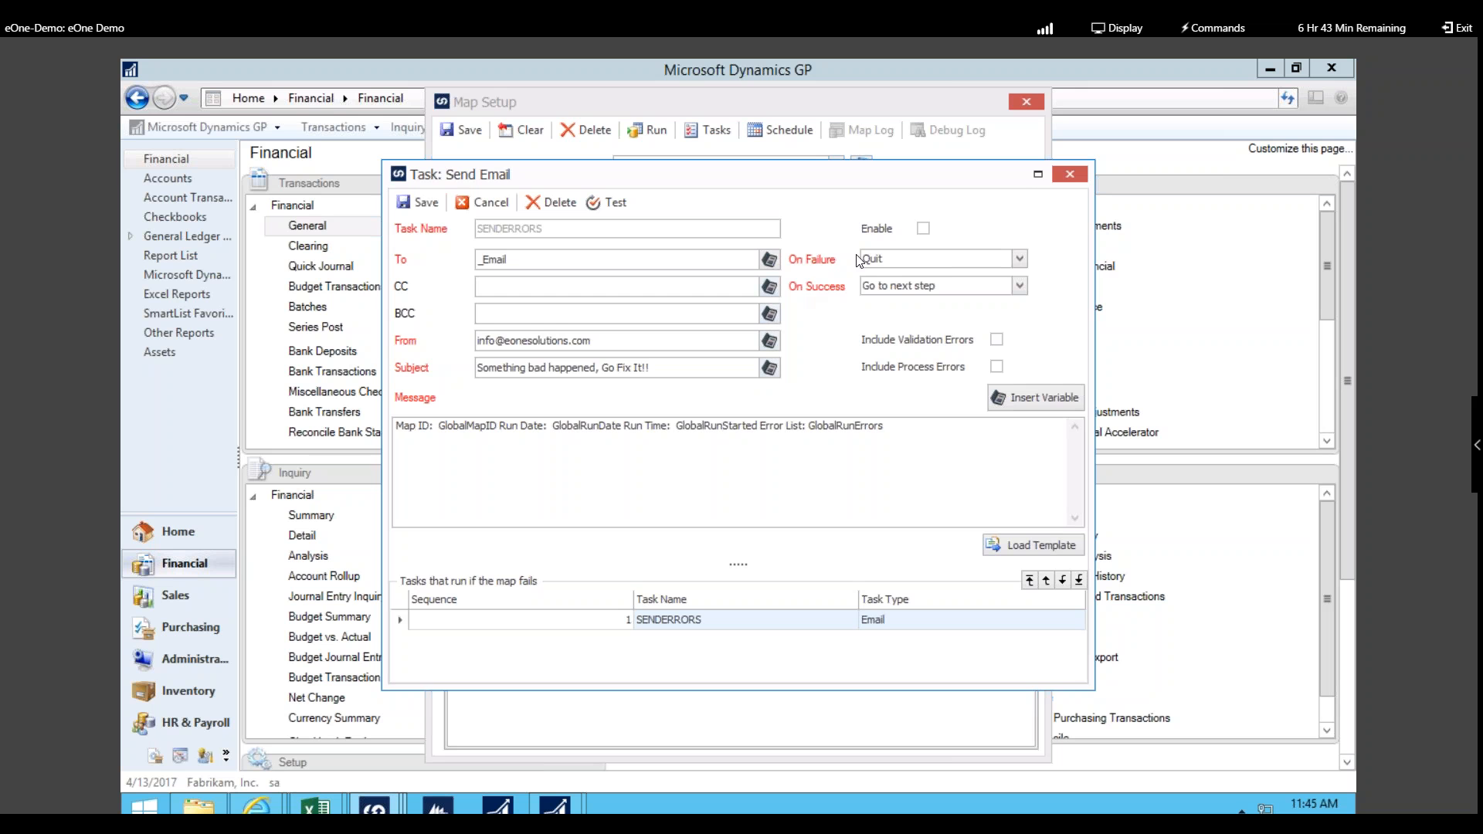
click(1072, 176)
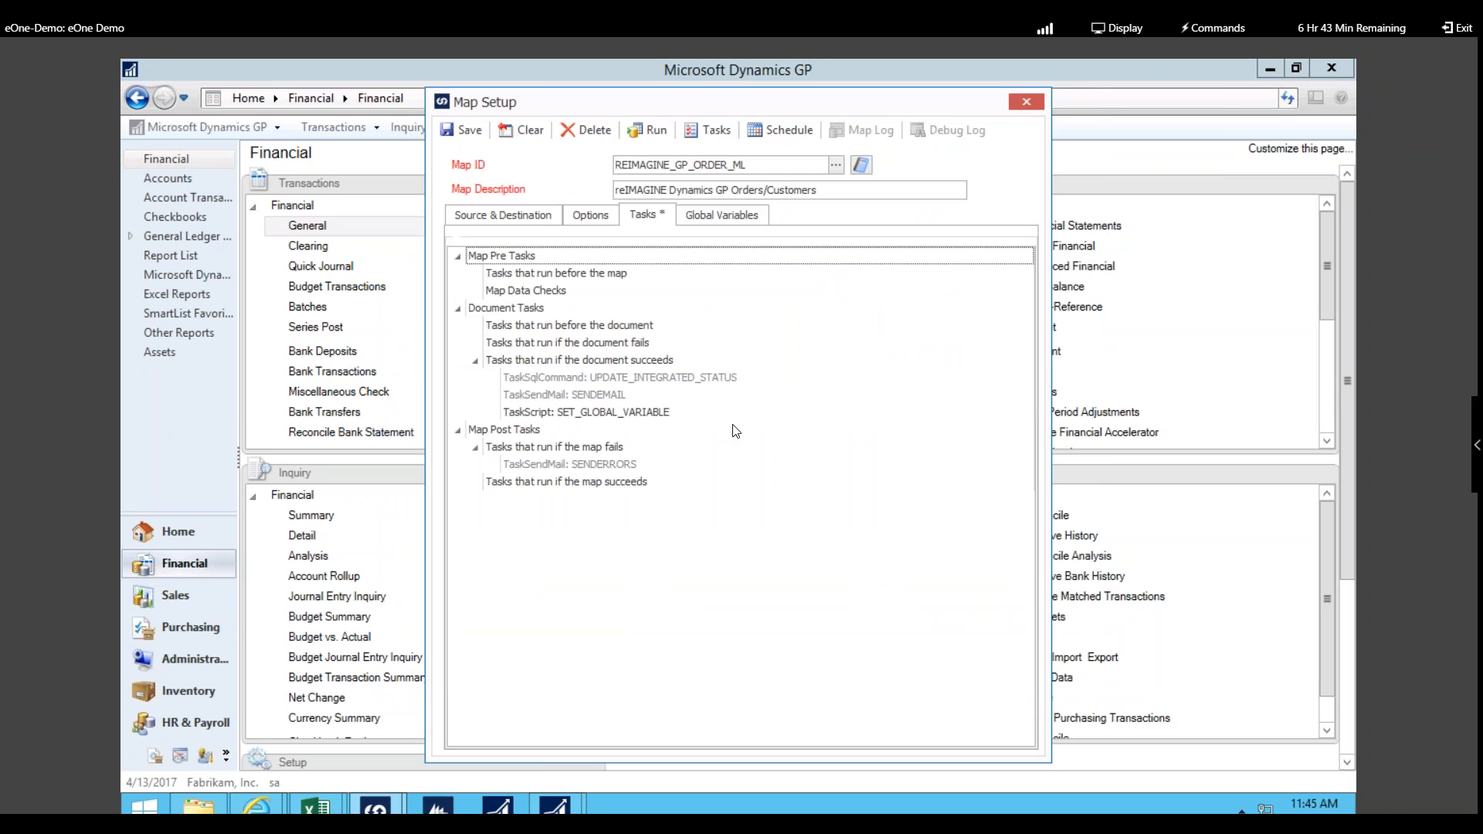
click(774, 122)
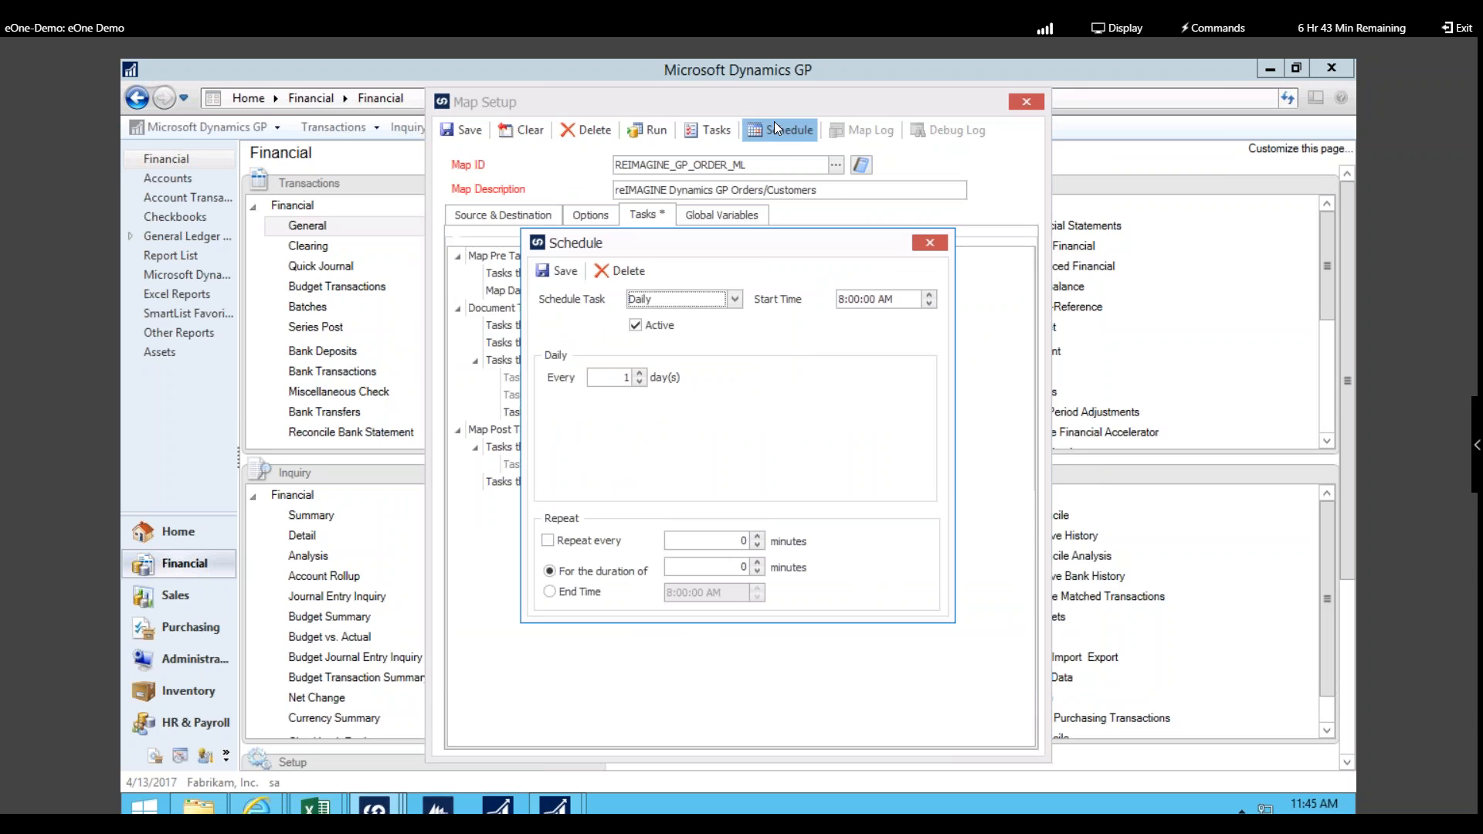
click(736, 300)
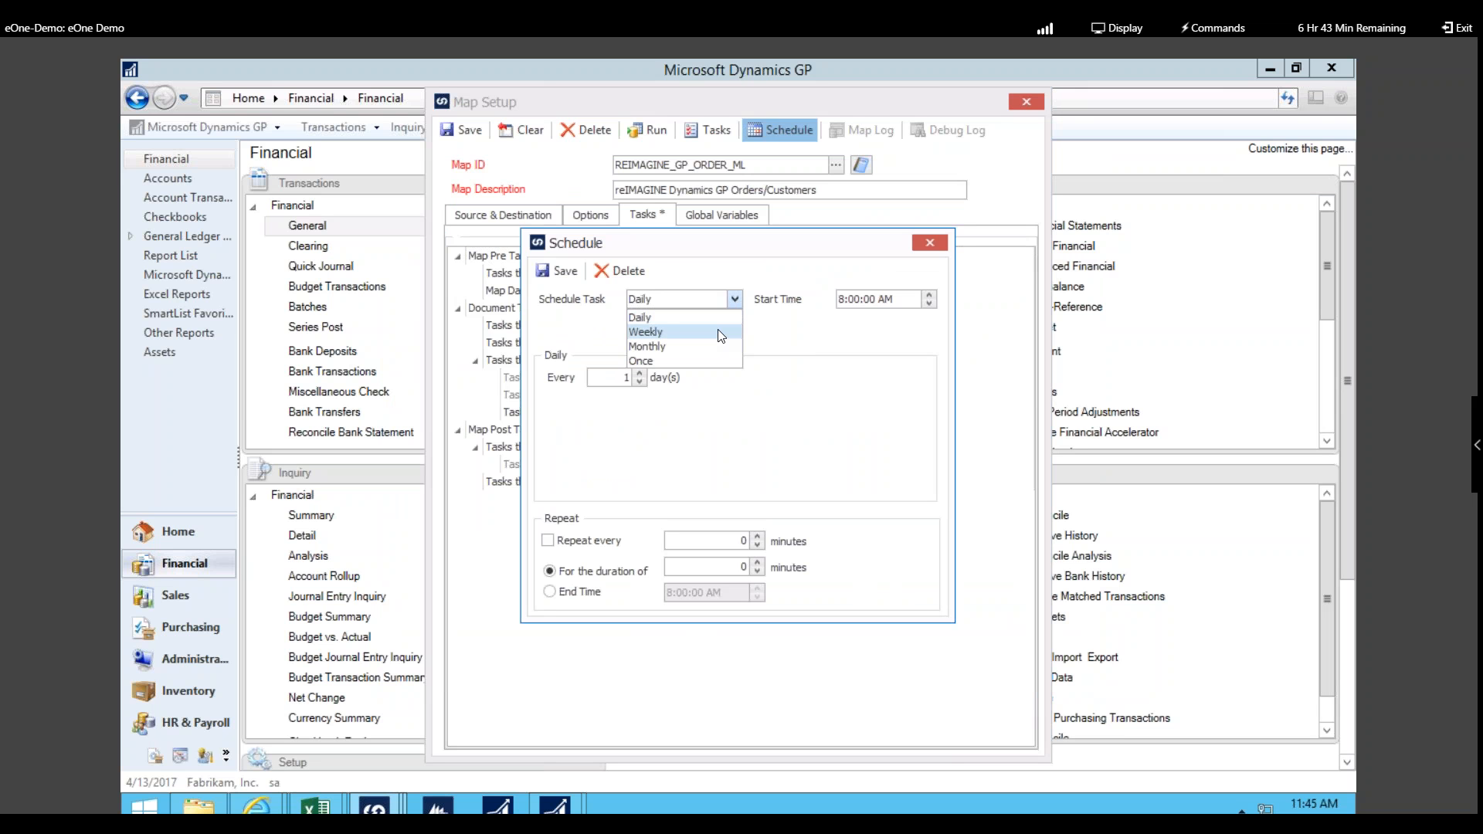
click(720, 332)
click(735, 299)
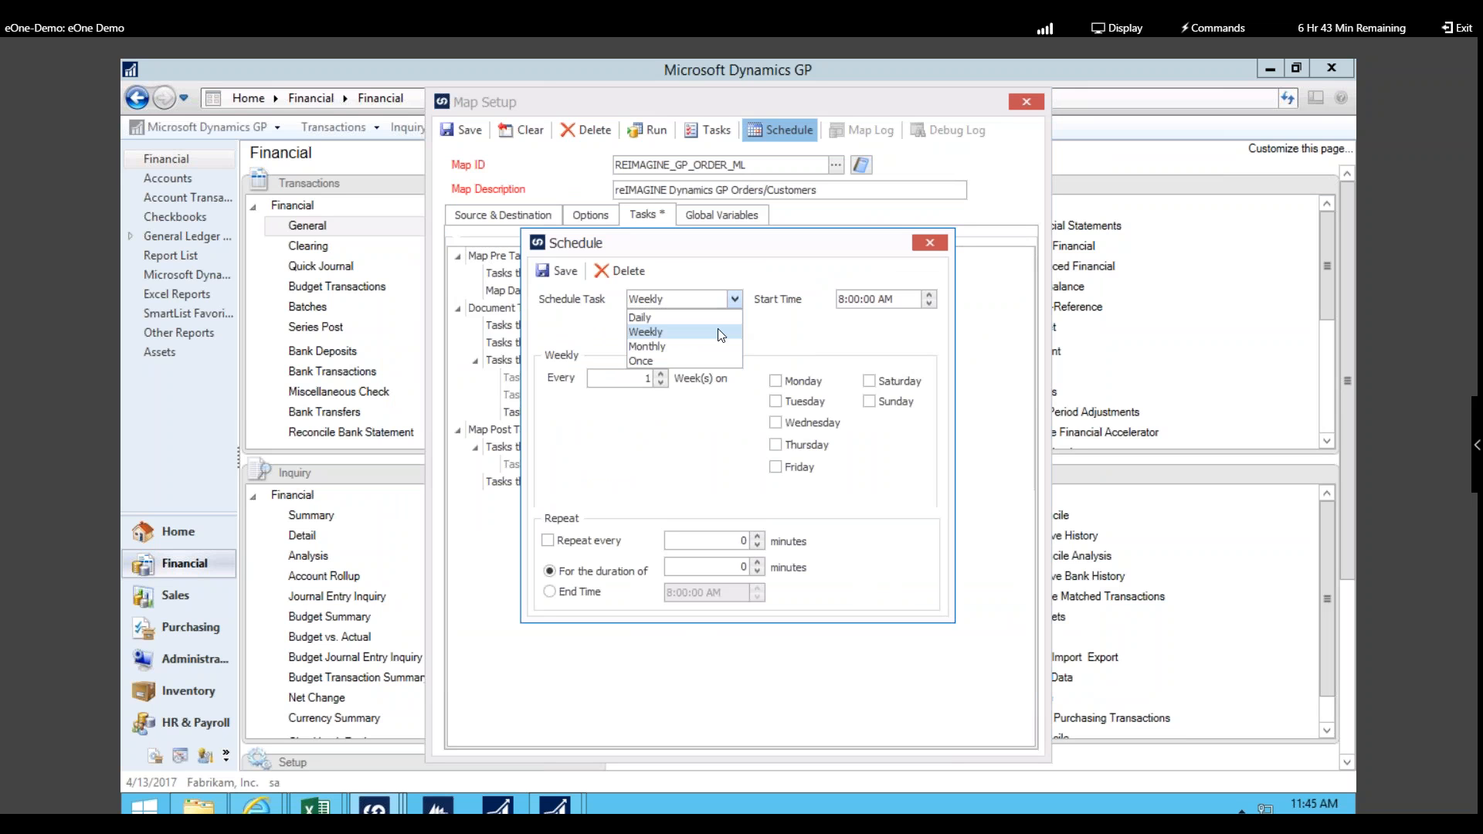
click(695, 346)
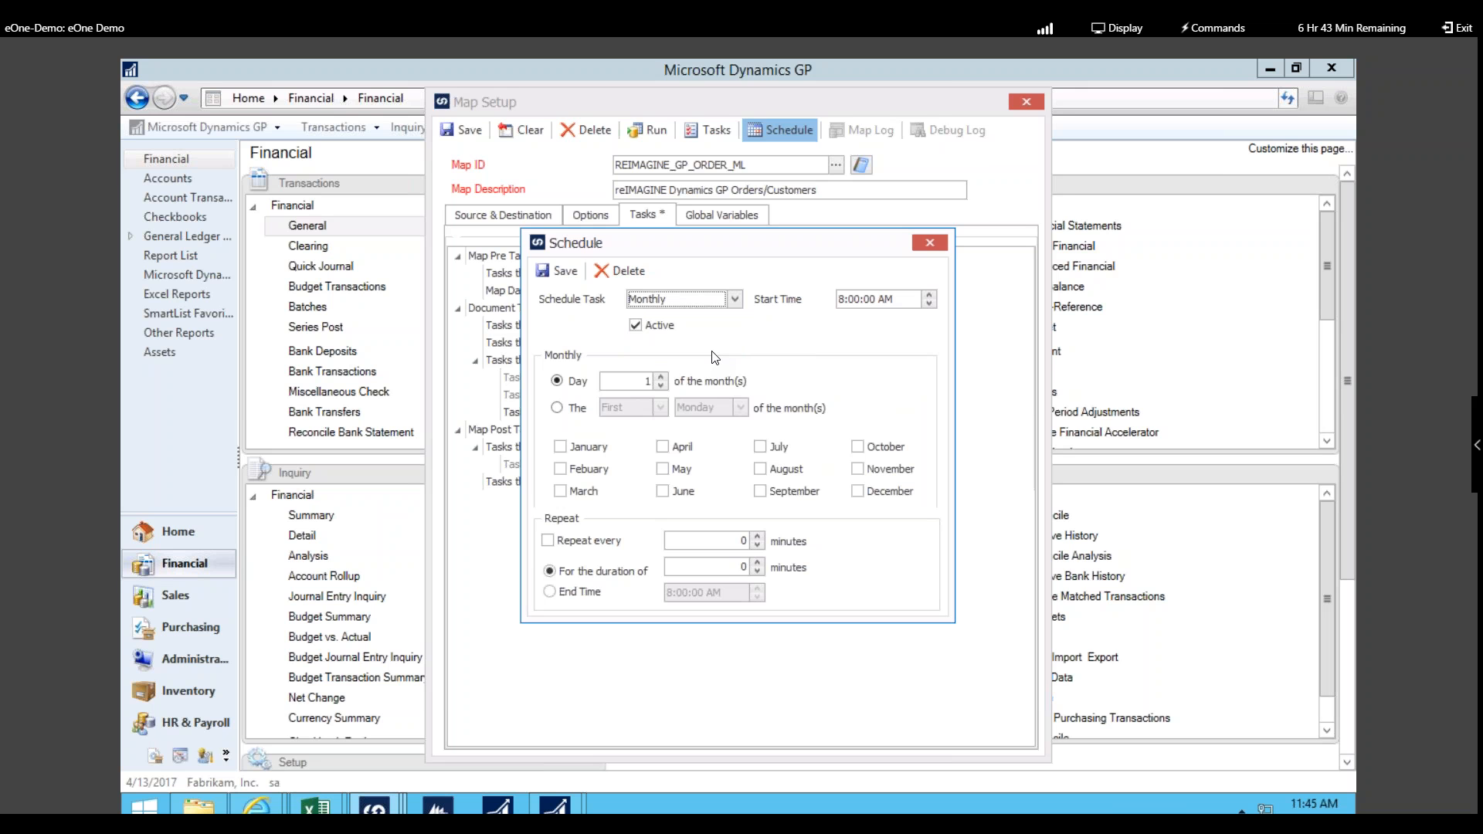
click(930, 243)
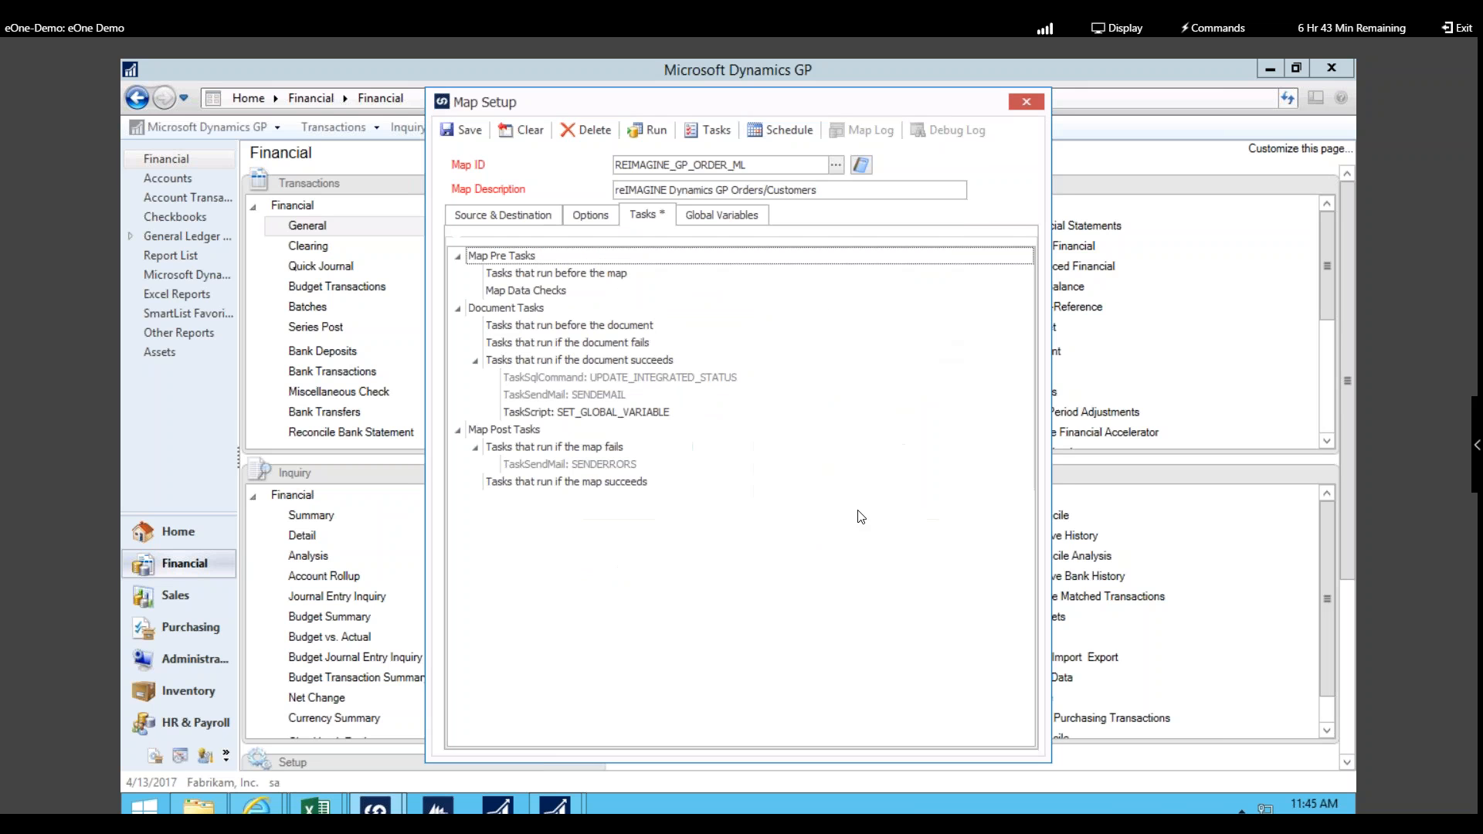
click(656, 128)
Step: Close the REIMAGINE_GP_ORDER_ML map setup, answering No to saving changes
click(1036, 105)
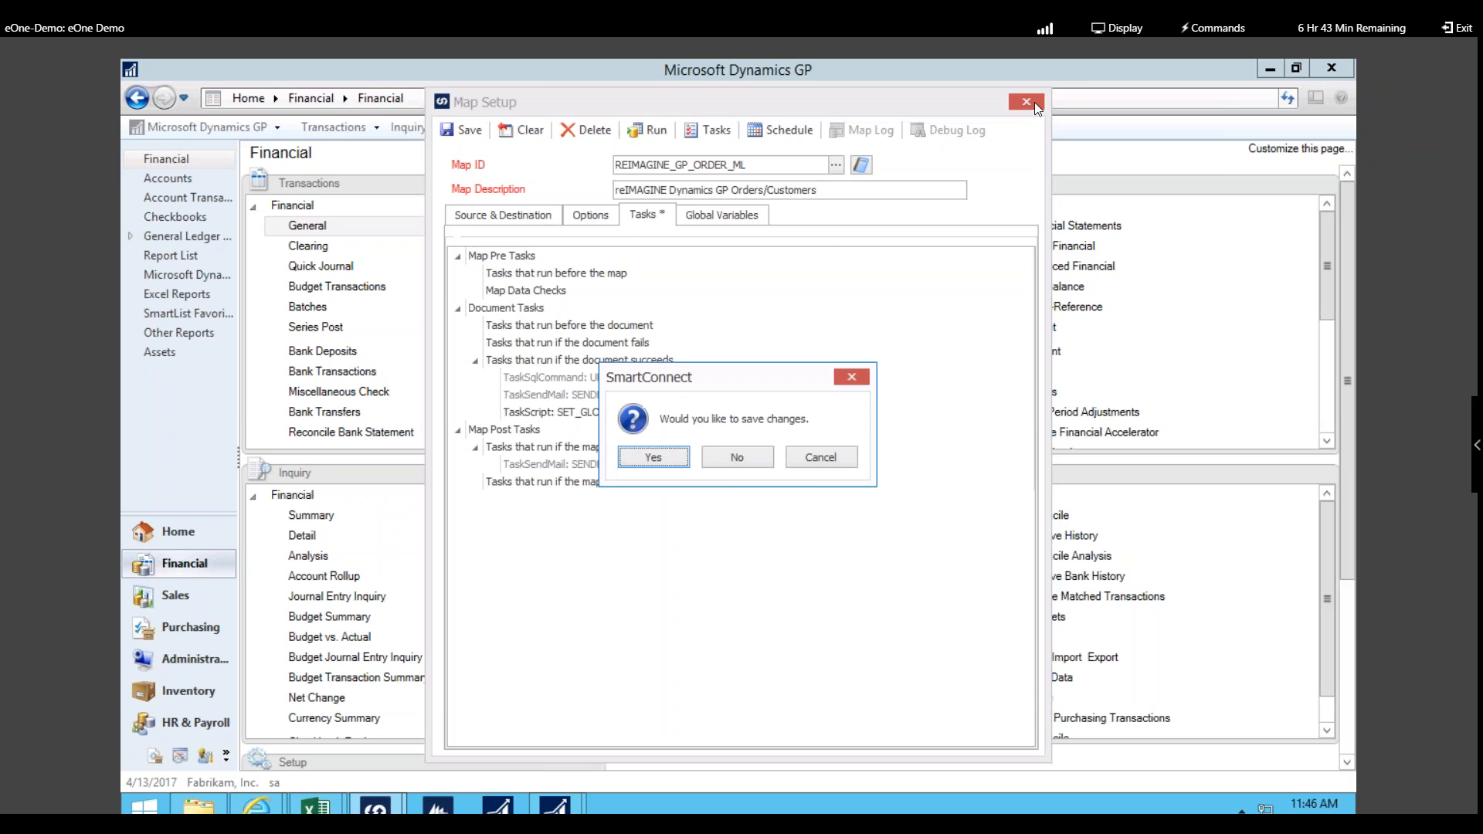
click(748, 458)
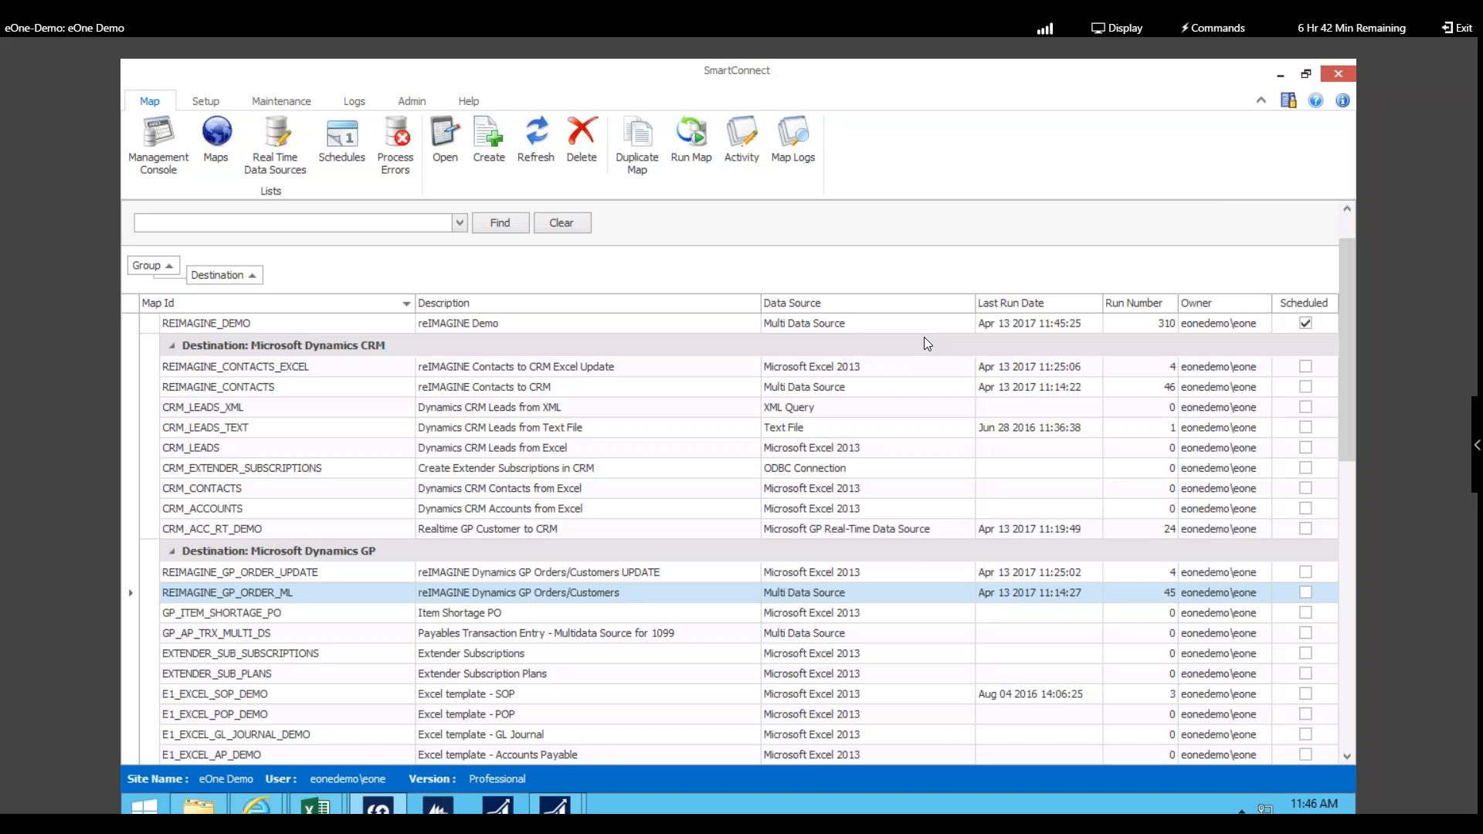
Step: Leave browser full screen and switch to the Integration Session_BMI PowerPoint deck
key(F11)
key(alt+Tab)
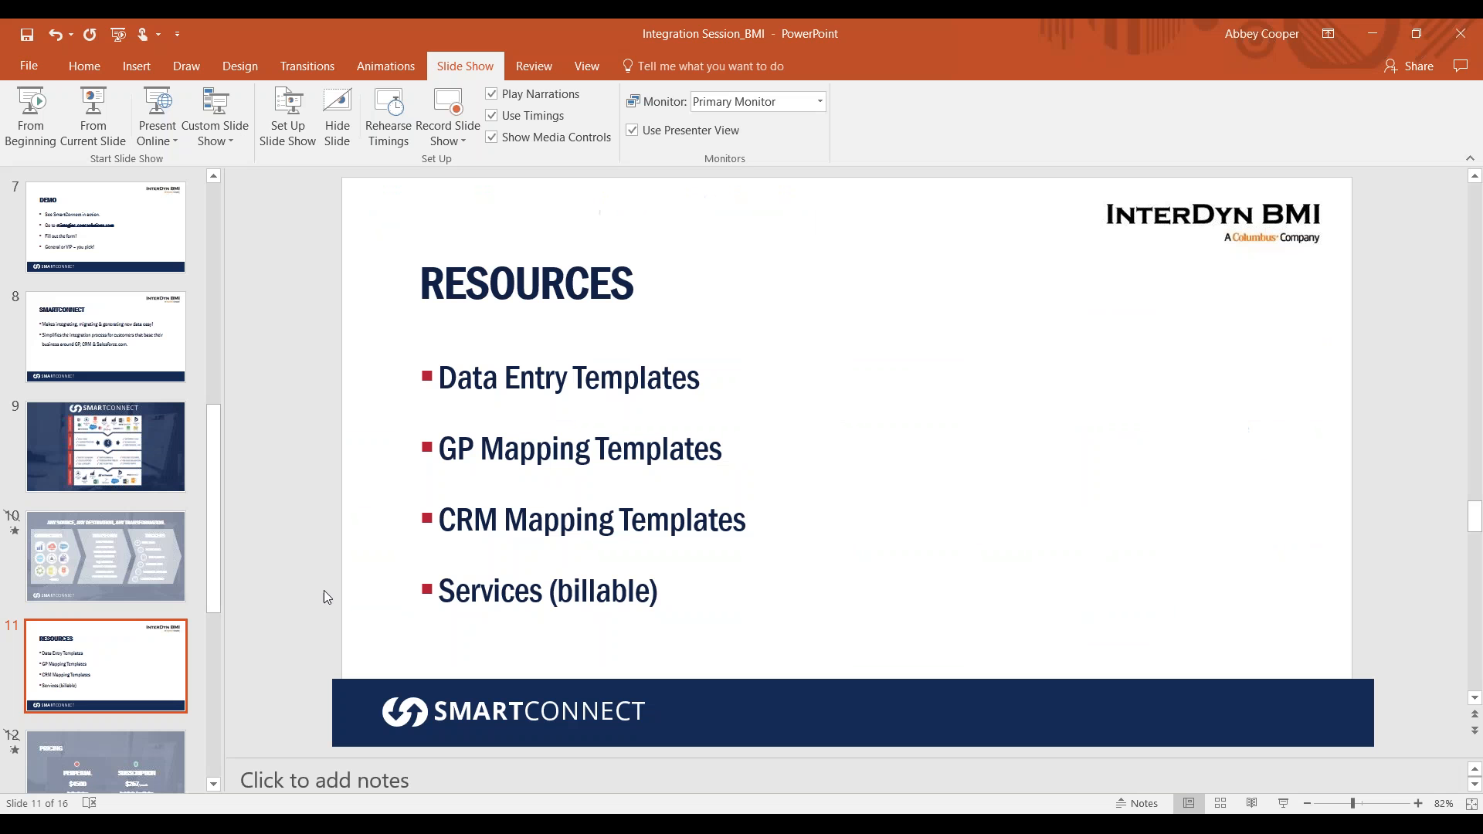